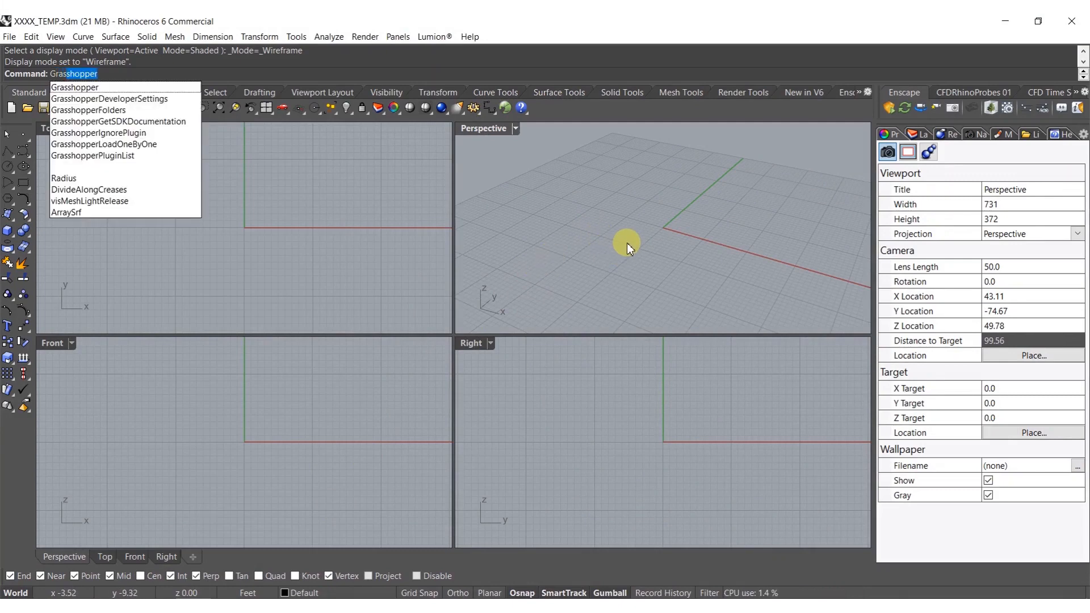
- Open Grasshopper and place a Center Box component on the empty canvas
key(Return)
double_click(743, 334)
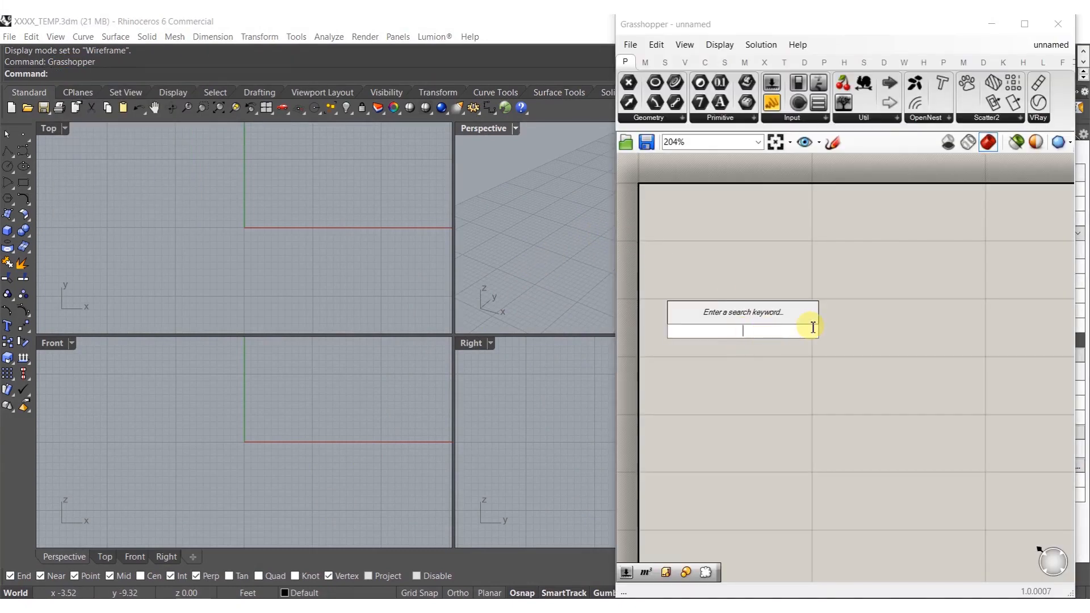
text(box)
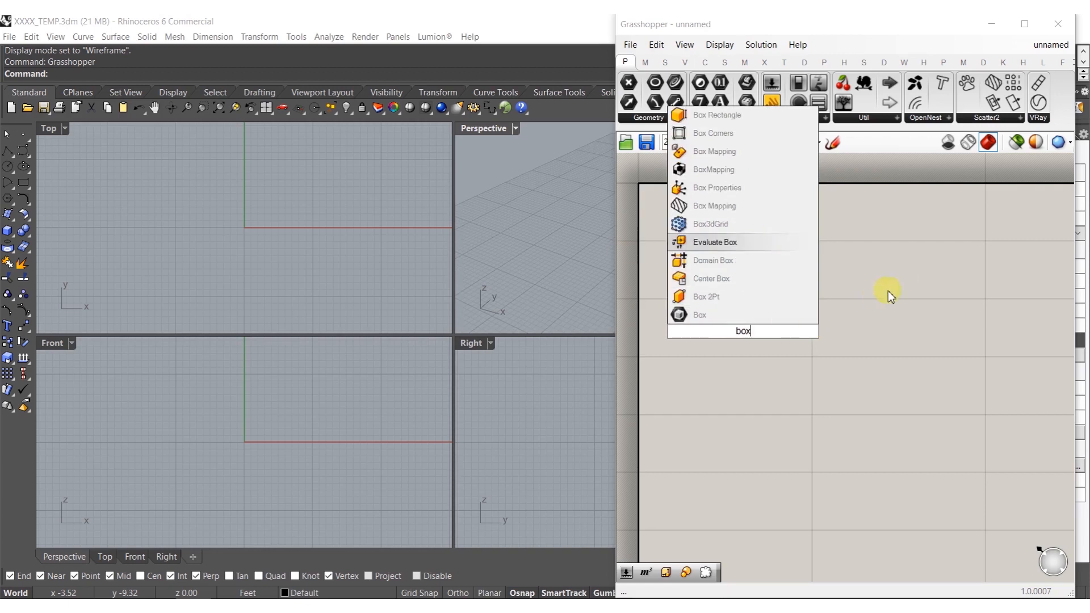
click(720, 280)
drag(755, 337, 822, 339)
right_drag(836, 345, 714, 326)
click(789, 335)
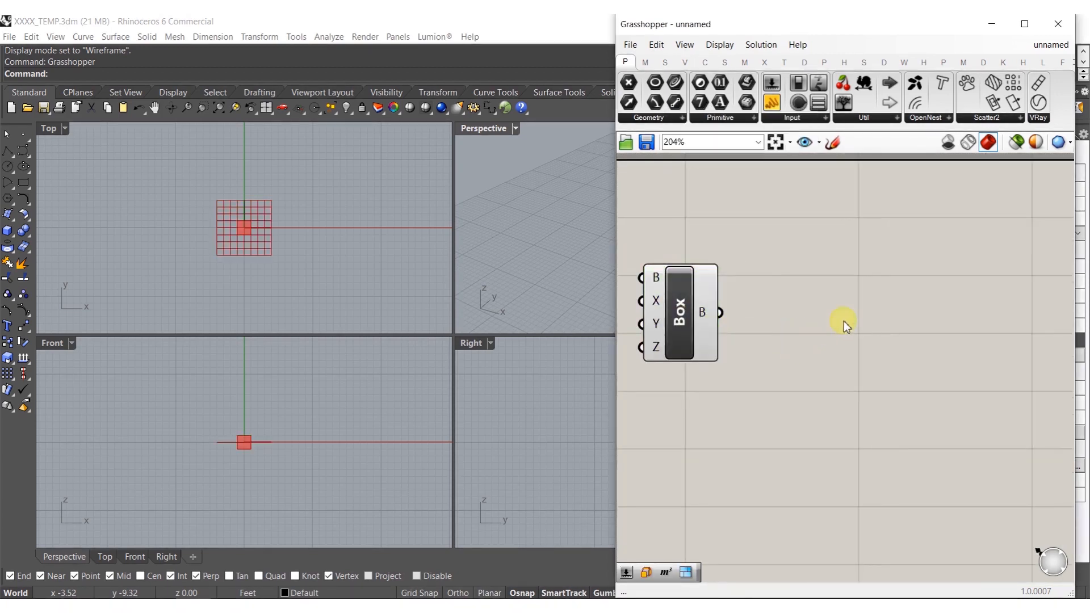
right_drag(842, 322, 784, 325)
- Place a Rotate component beside the Center Box and connect the box to its geometry input
double_click(784, 324)
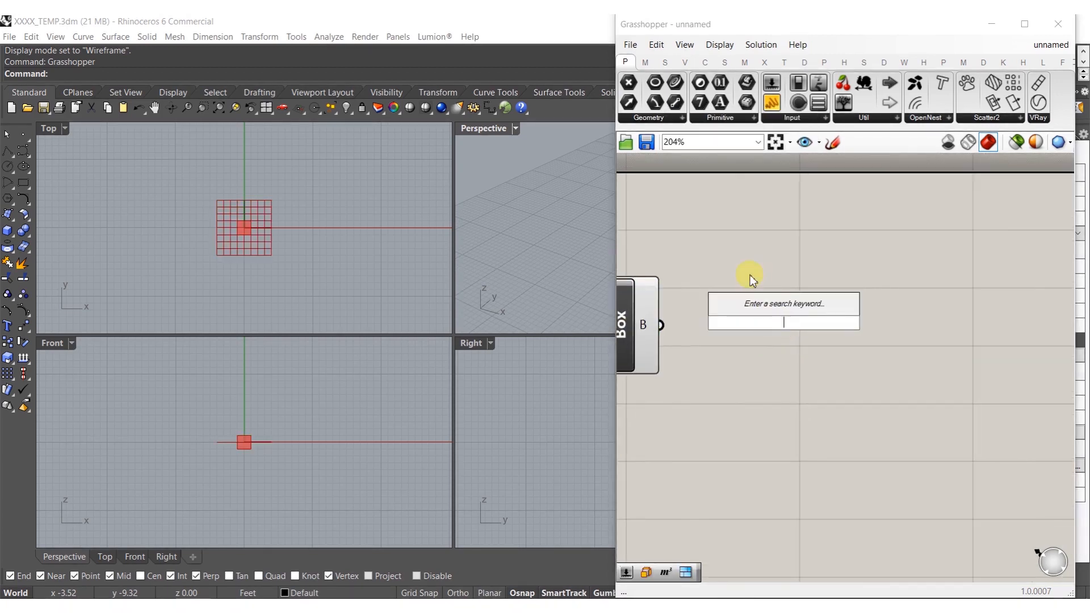
text(rotate)
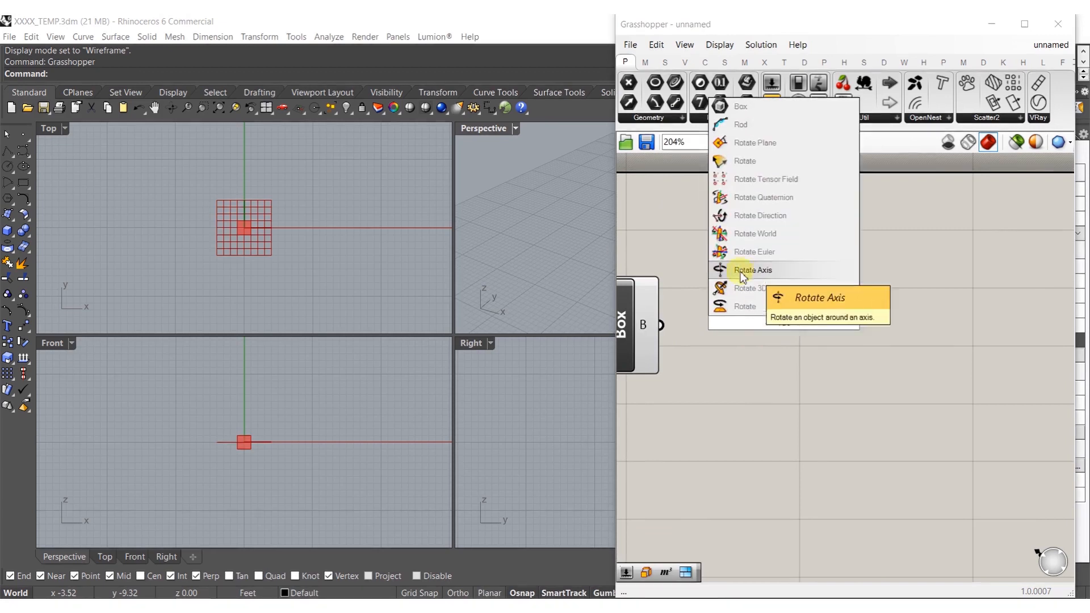
click(744, 307)
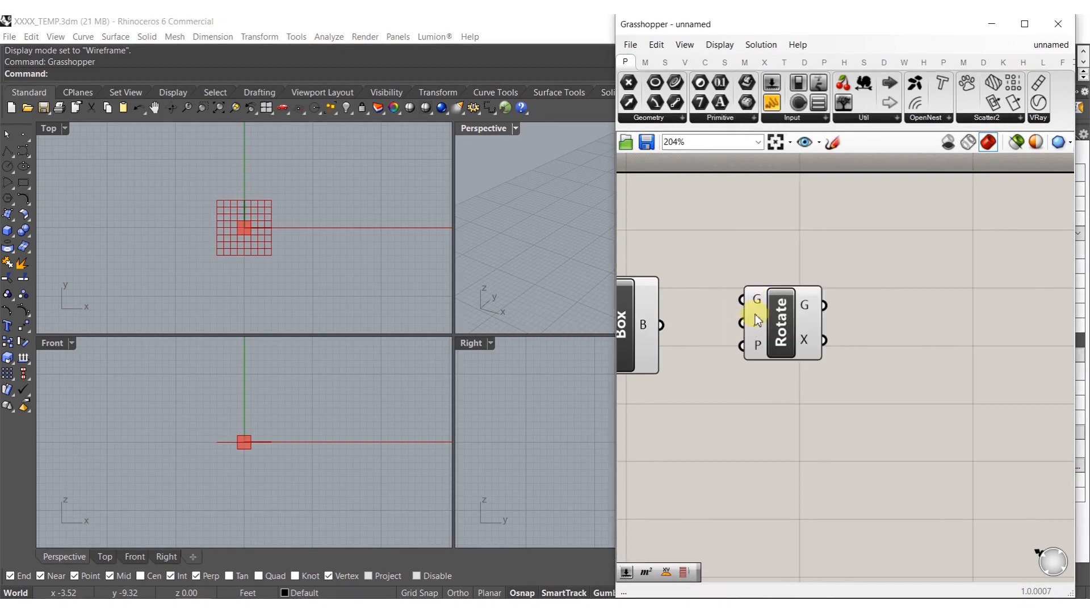
drag(793, 329, 860, 349)
- Set the Rotate component's angle input to degrees and feed it a number slider with value 45
right_click(824, 342)
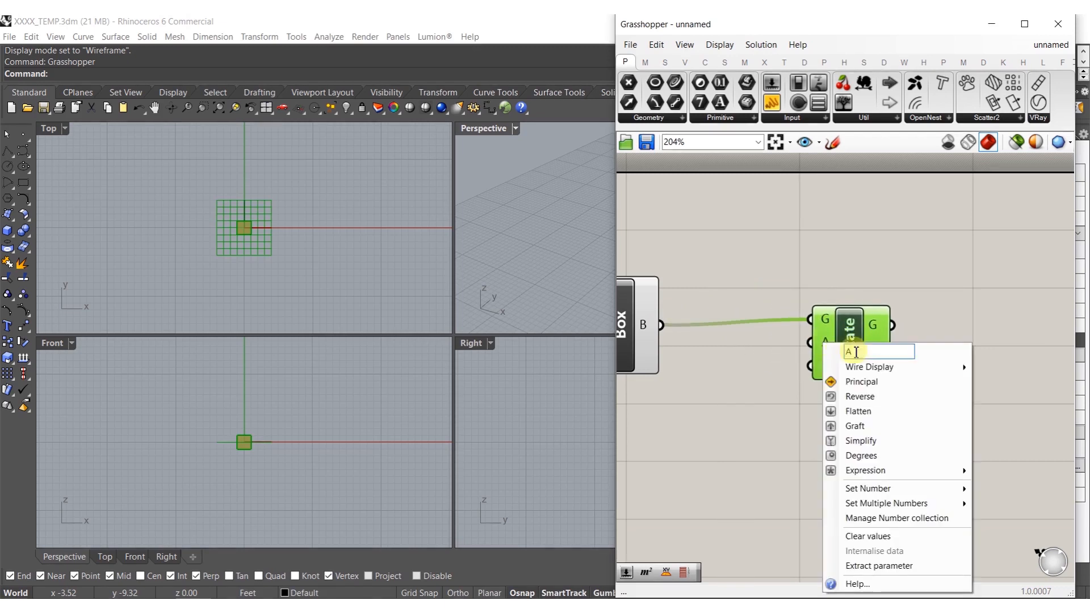
click(861, 455)
click(746, 404)
double_click(746, 404)
text(45)
key(Return)
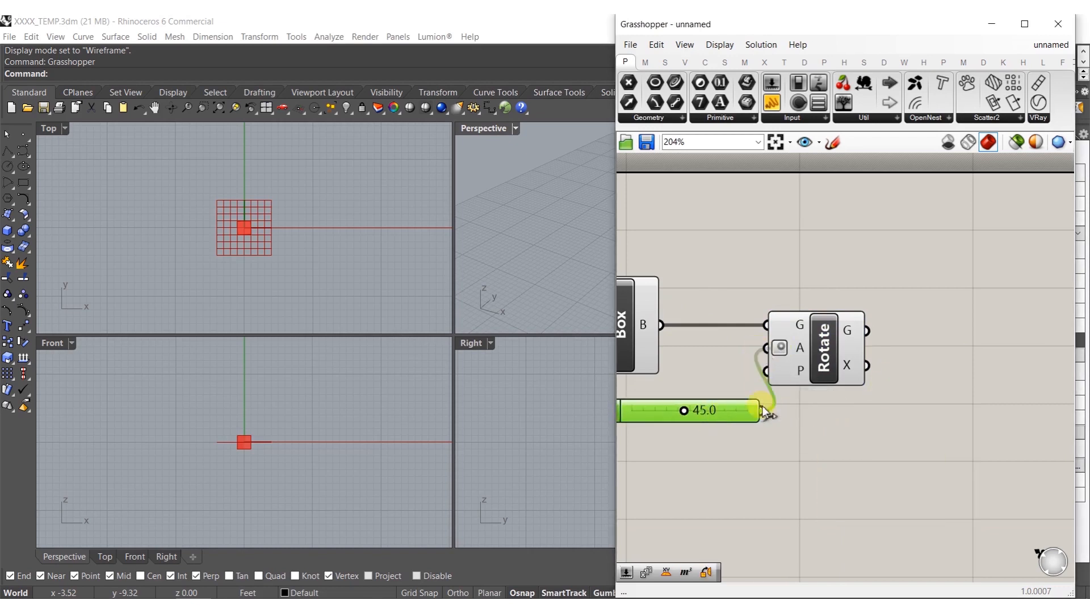
drag(802, 370, 830, 370)
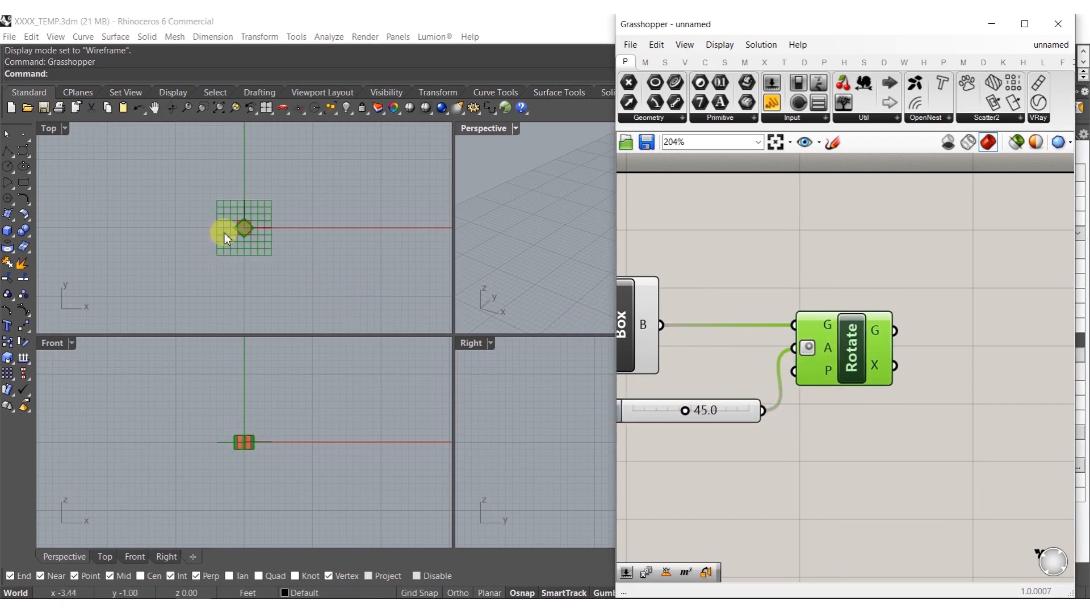
- Maximize the Perspective viewport and duplicate the Rotate component, feeding the copy the first one's rotated geometry
scroll(243, 228, up, 2)
double_click(472, 129)
scroll(375, 292, up, 5)
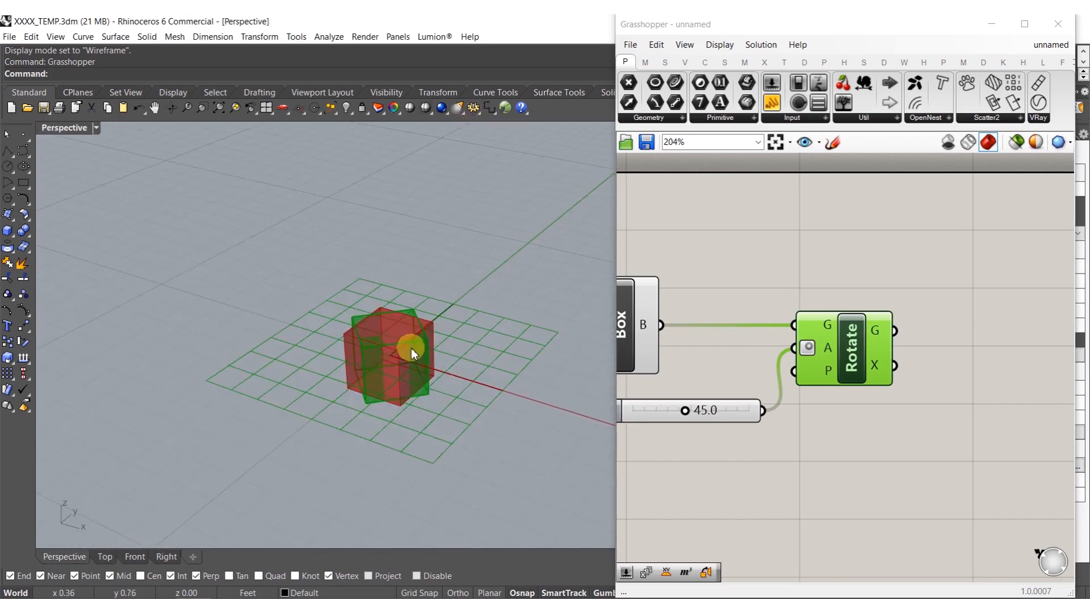
right_drag(980, 442, 928, 448)
drag(893, 448, 811, 337)
alt+drag(811, 361, 985, 363)
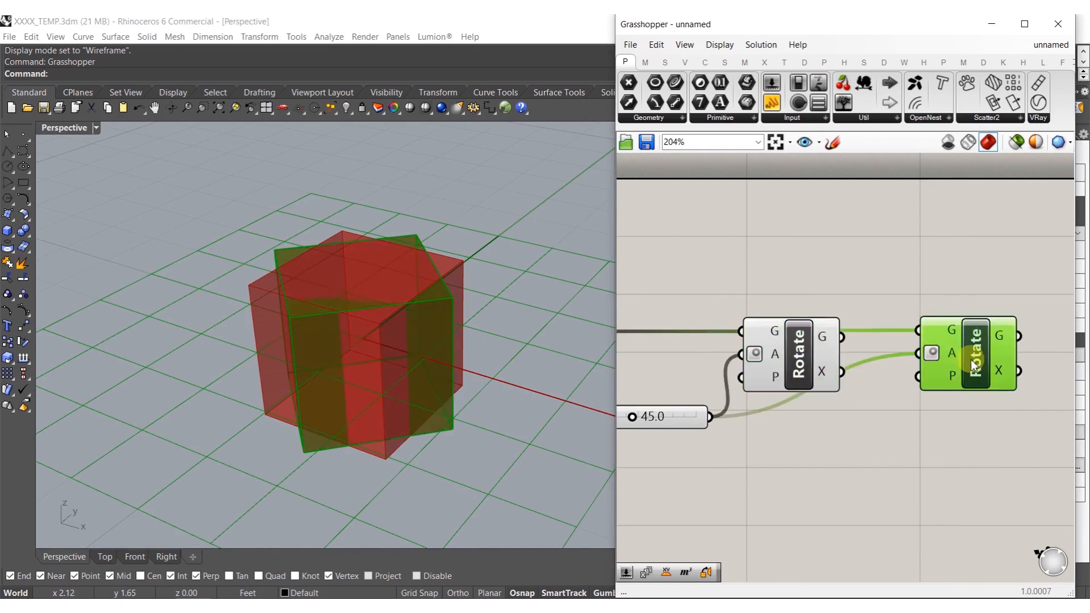
drag(915, 326, 940, 352)
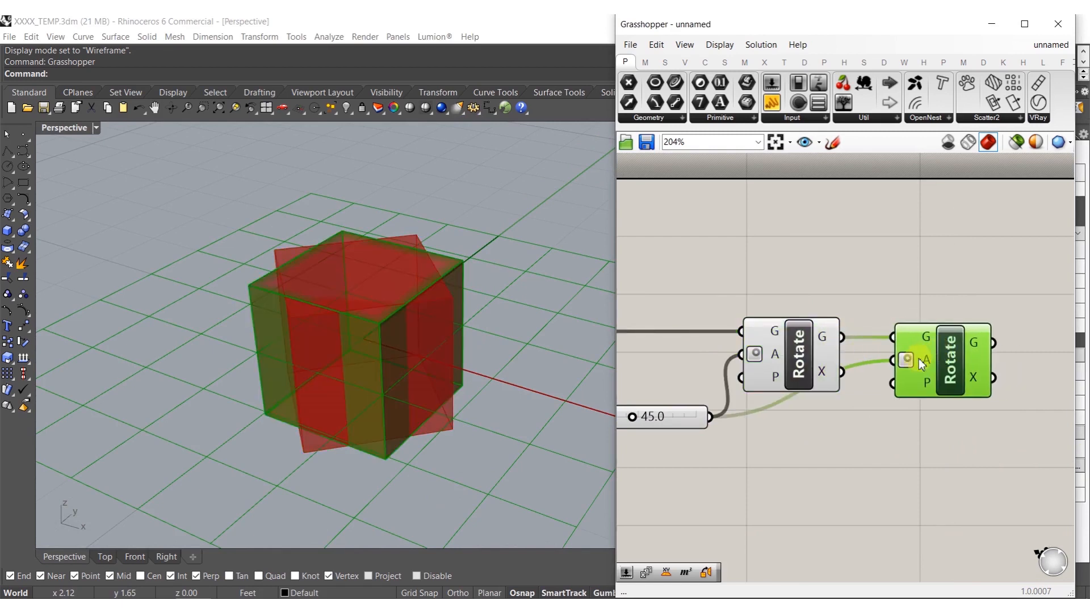
- Add an XZ Plane component and connect it to the plane input of the second Rotate
double_click(853, 430)
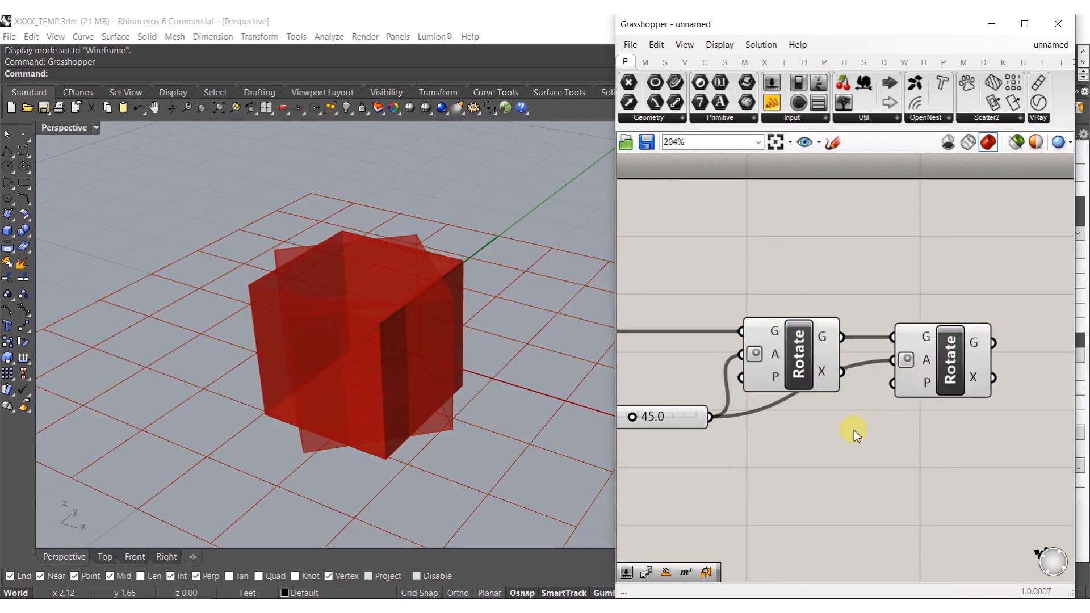
text(xz)
click(822, 416)
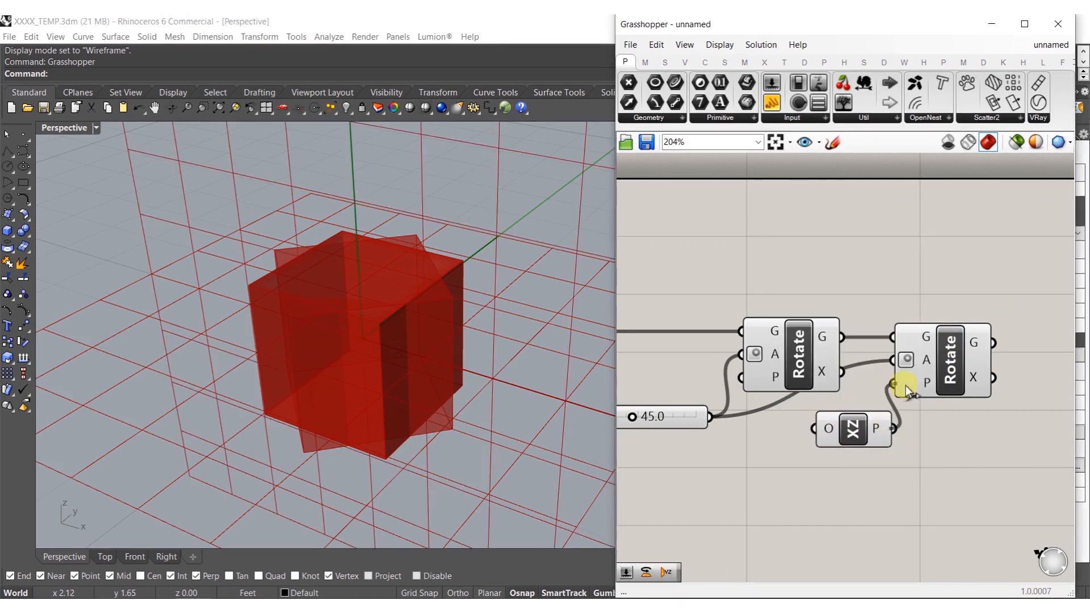
drag(894, 429, 905, 386)
right_drag(58, 373, 339, 238)
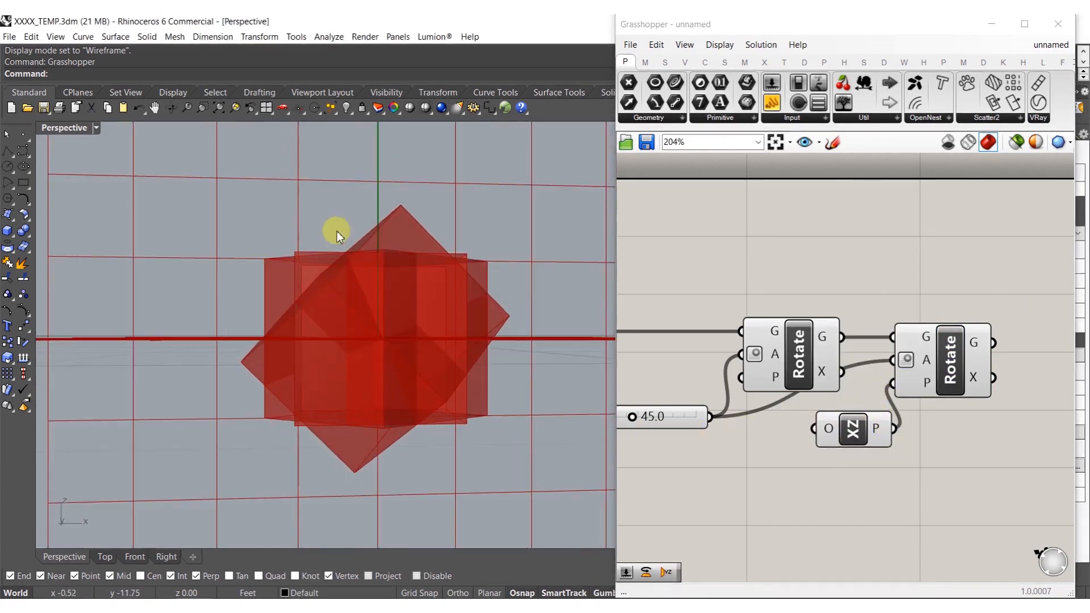
shift+right_drag(400, 345, 302, 252)
- Duplicate the second Rotate as a third chained rotation, removing the XZ Plane copied along with it
right_drag(977, 421, 848, 420)
drag(855, 508, 741, 321)
right_drag(819, 378, 744, 389)
key(ctrl+c)
key(ctrl+v)
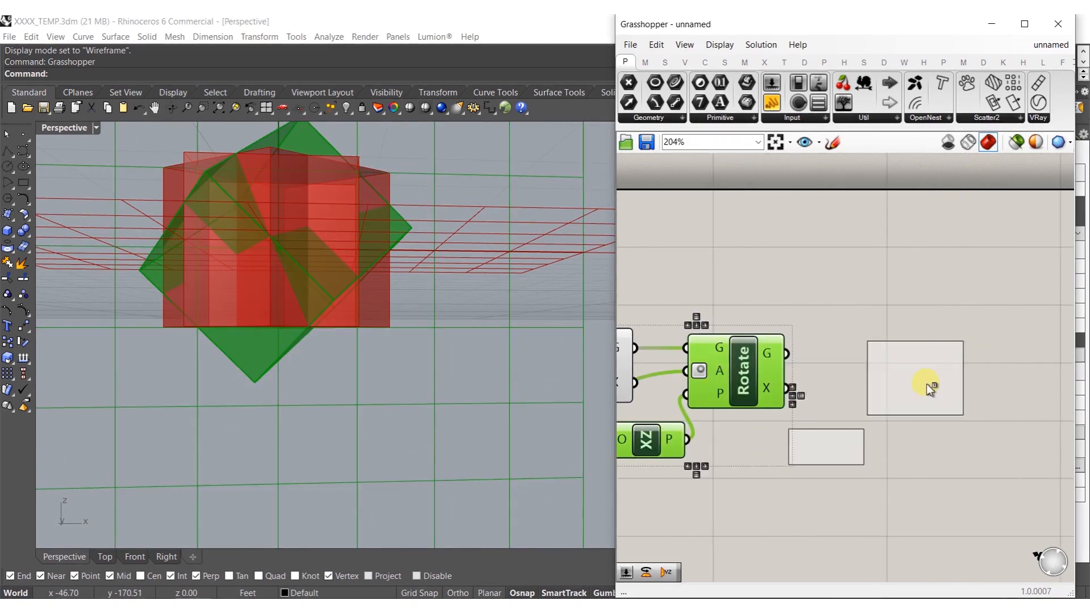
click(925, 383)
click(826, 462)
key(Delete)
- Add a YZ Plane component below the third Rotate and connect it to that Rotate's plane input
double_click(833, 457)
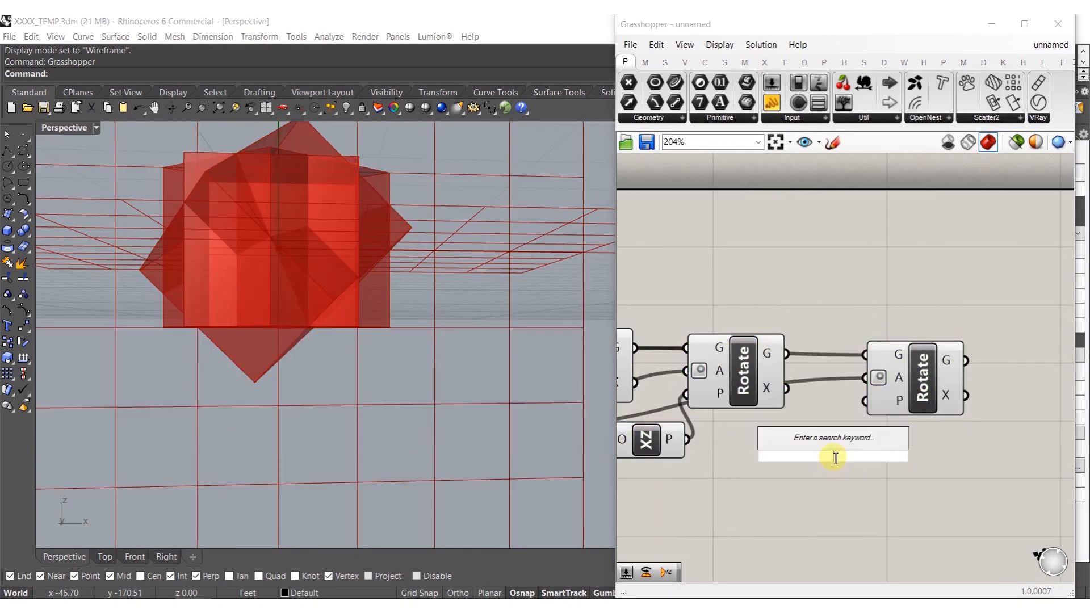
text(yz)
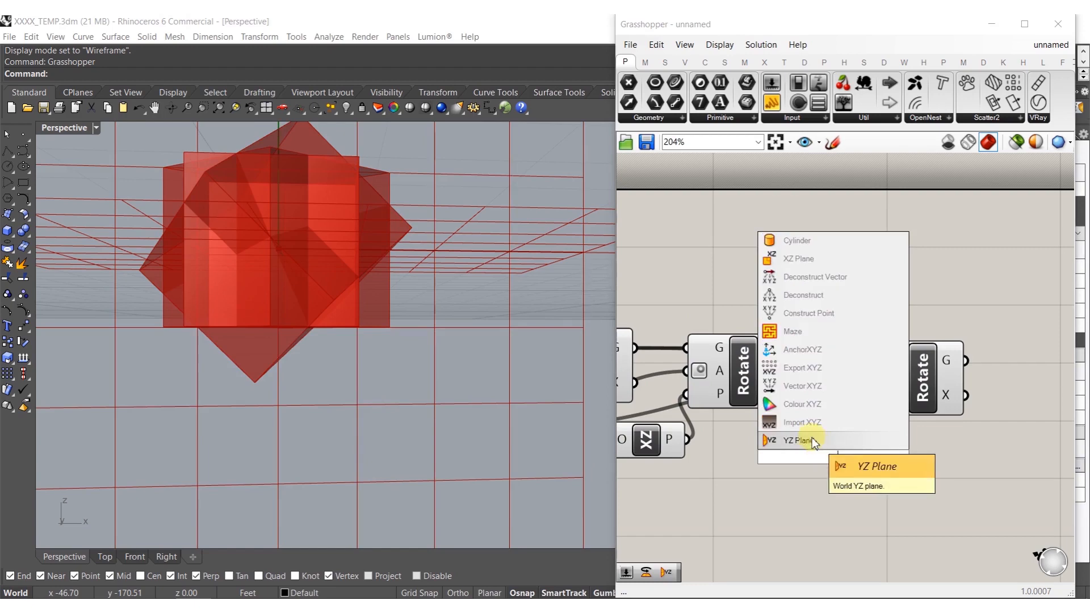
key(Return)
drag(873, 435, 864, 401)
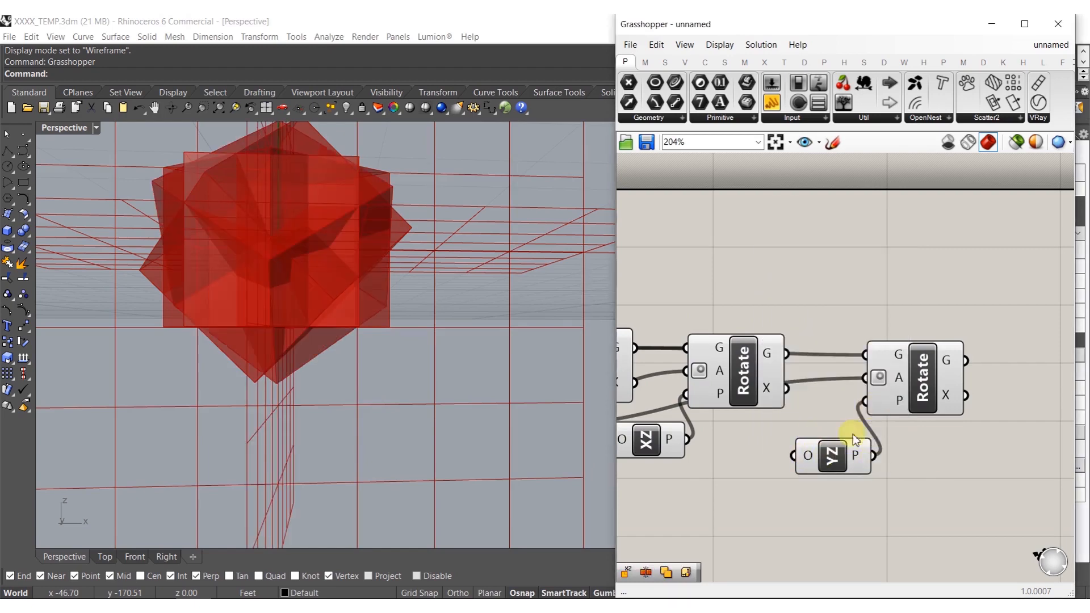
drag(842, 459, 822, 439)
- Set the Angle slider to 52.6 degrees
right_drag(305, 350, 460, 318)
right_drag(626, 410, 778, 404)
scroll(777, 408, down, 4)
scroll(699, 414, up, 6)
right_drag(636, 396, 738, 396)
scroll(741, 400, up, 5)
mouse_move(740, 400)
mouse_down()
mouse_move(540, 398)
mouse_move(801, 397)
mouse_move(727, 400)
mouse_move(759, 401)
mouse_up()
- Place a Solid Union component and connect the geometry outputs of all three Rotate components to it
scroll(759, 401, down, 15)
scroll(845, 383, up, 5)
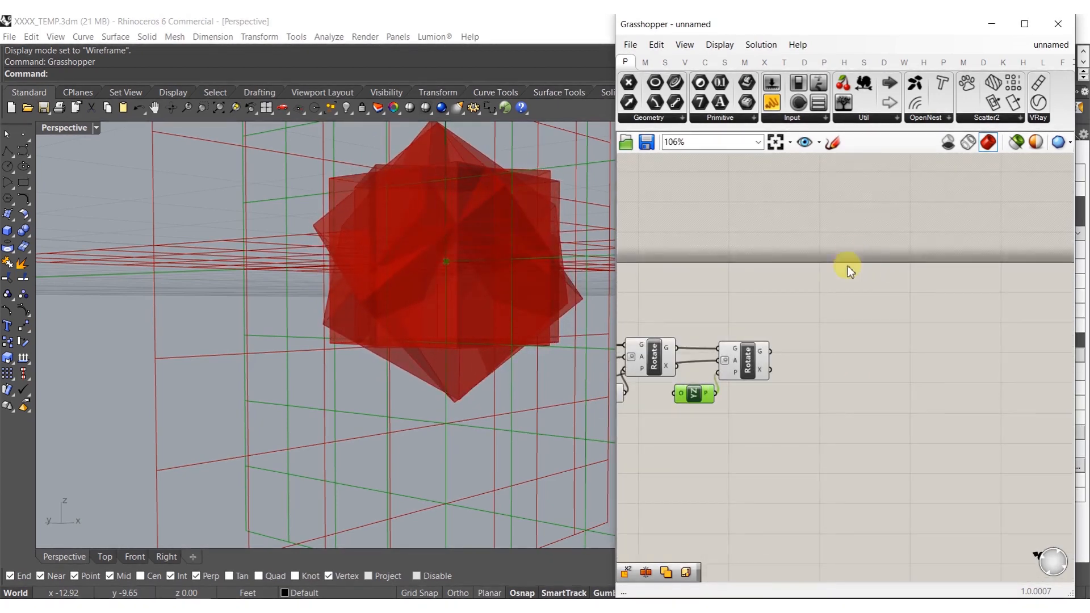
click(765, 64)
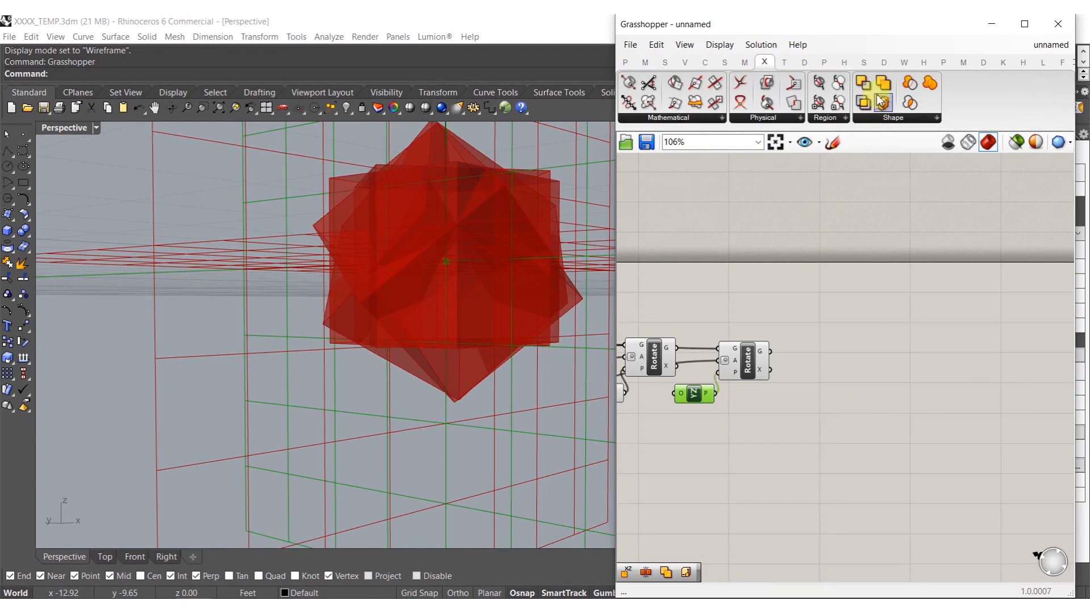
drag(839, 319, 809, 343)
scroll(811, 363, up, 5)
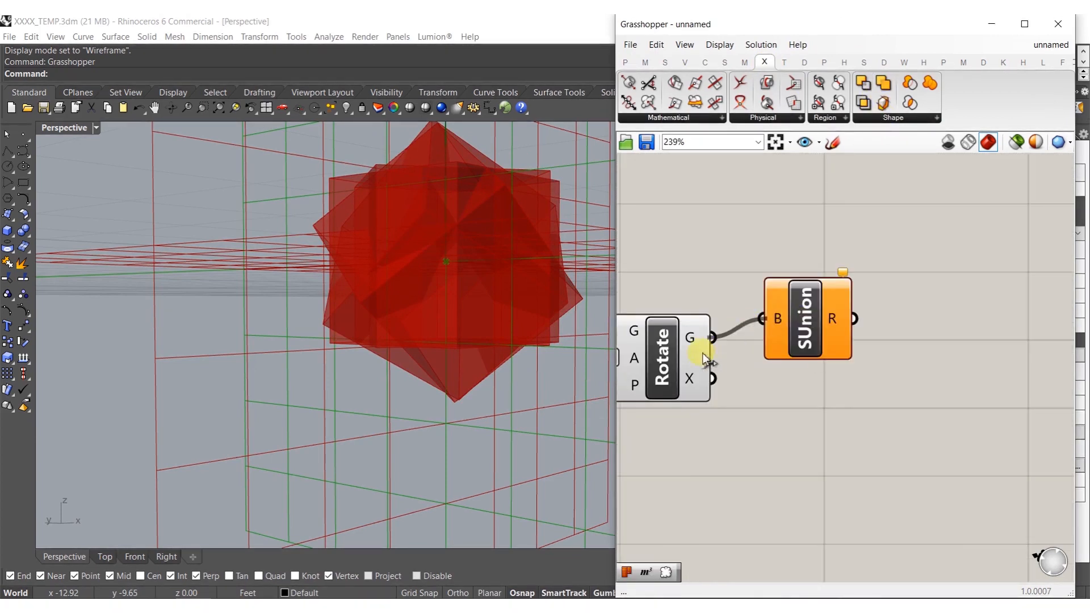
scroll(944, 341, down, 4)
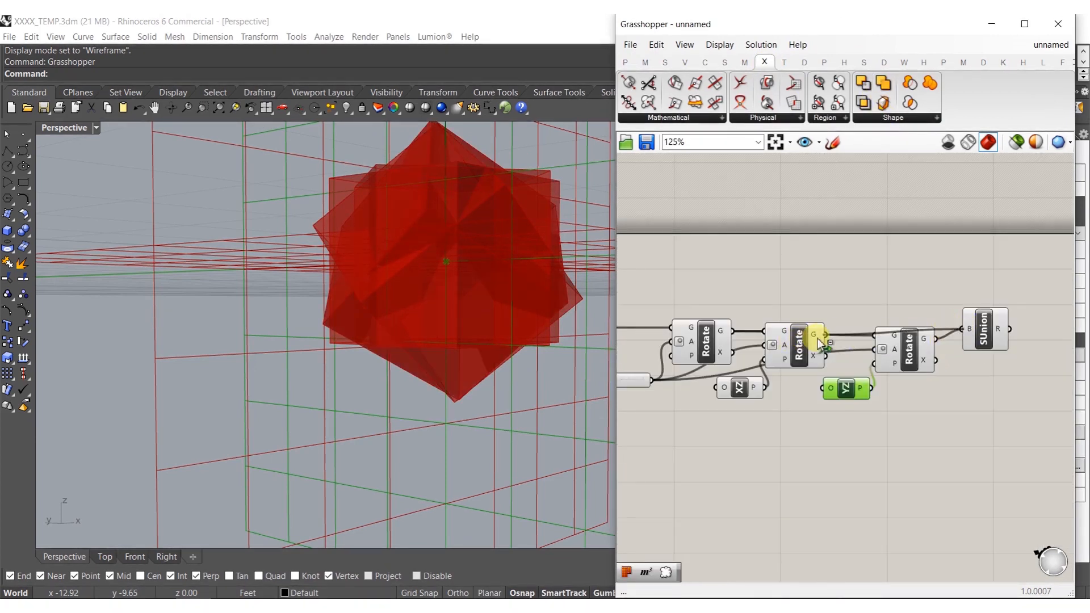
shift+drag(963, 330, 718, 331)
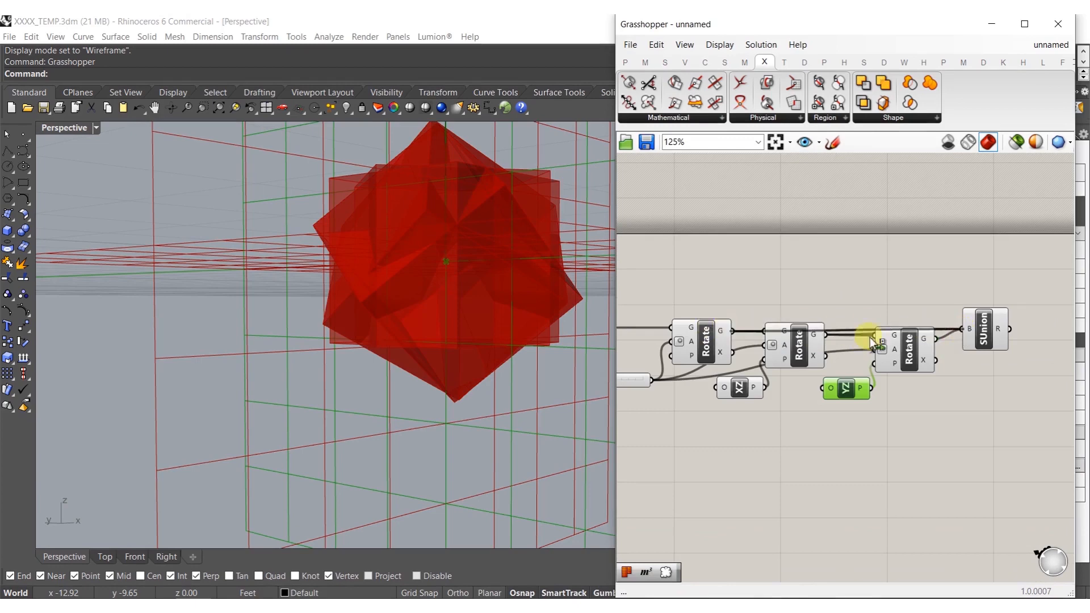
- Turn off the preview of the box, plane and Rotate components, leaving only the Solid Union displayed
scroll(931, 333, down, 2)
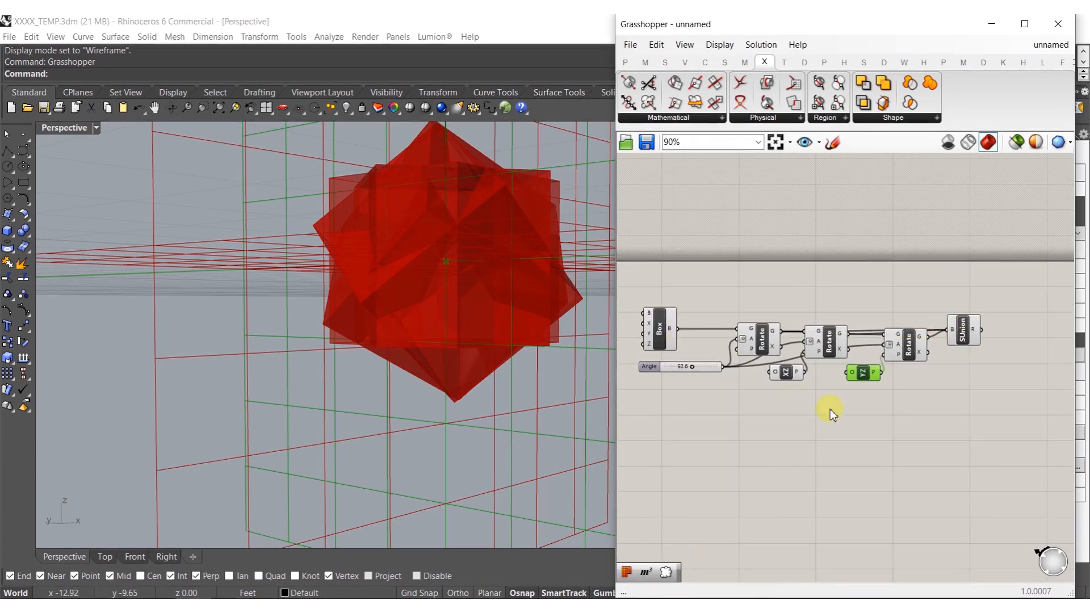
drag(921, 429, 656, 273)
middle_click(665, 331)
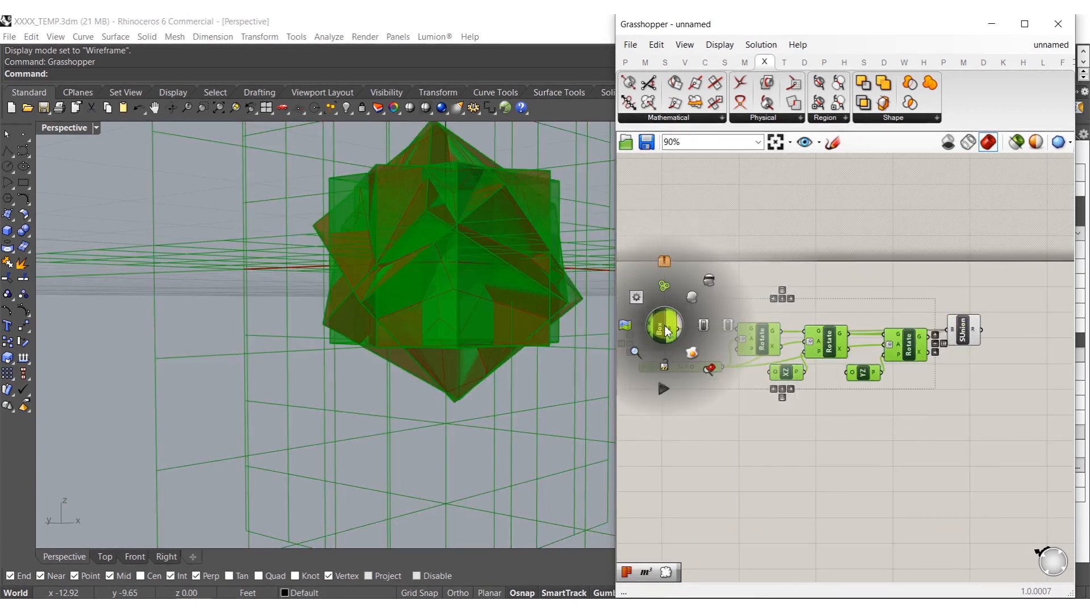
click(708, 282)
click(833, 458)
right_drag(876, 408, 815, 419)
right_drag(407, 275, 446, 294)
- Set the Angle slider to 51.2 degrees
right_drag(630, 423, 847, 407)
scroll(681, 383, up, 11)
scroll(834, 415, down, 5)
drag(762, 484, 705, 287)
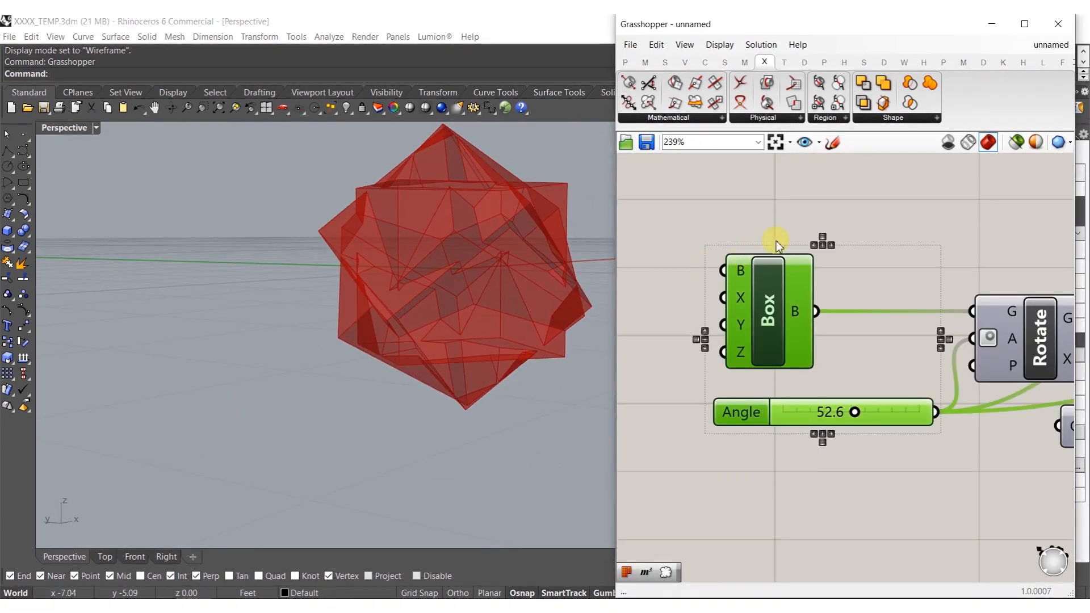
click(784, 211)
scroll(829, 424, up, 5)
mouse_move(898, 390)
mouse_down()
mouse_move(747, 392)
mouse_move(936, 391)
mouse_move(876, 390)
mouse_move(895, 391)
mouse_up()
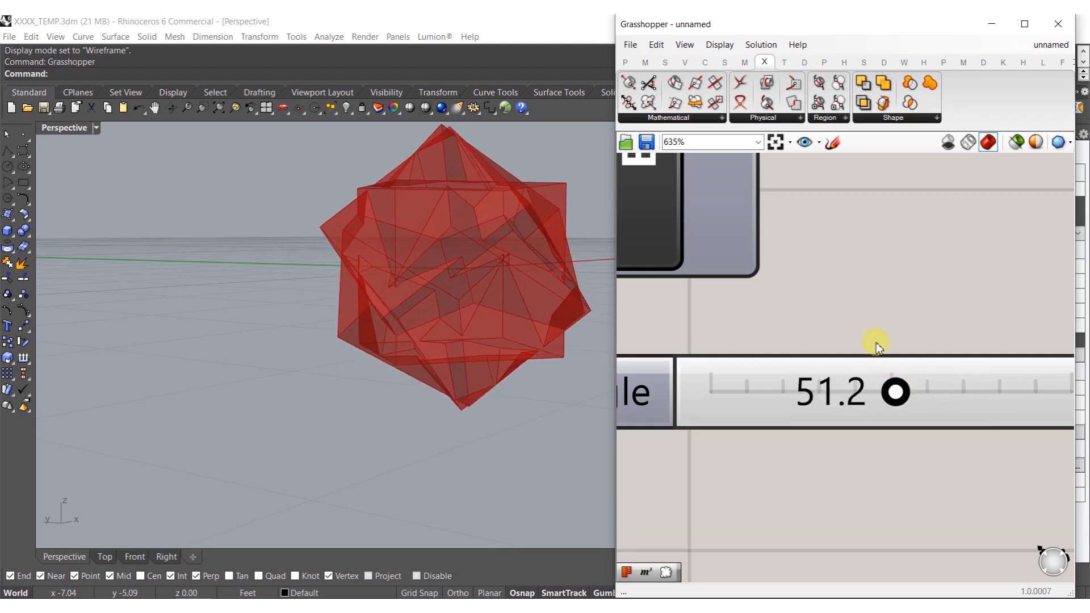
- Align the XZ Plane's left edge with the first Rotate and the YZ Plane's left edge with the second Rotate
scroll(871, 355, down, 6)
drag(807, 425, 717, 196)
right_drag(967, 410, 756, 403)
drag(812, 423, 769, 291)
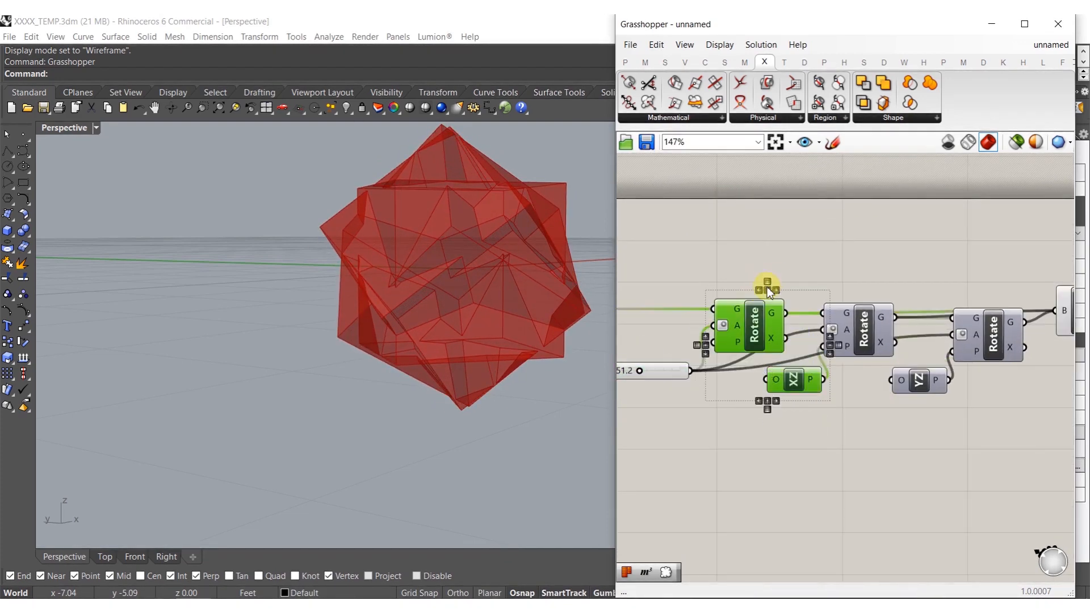
click(759, 290)
right_drag(902, 435, 849, 461)
drag(867, 456, 795, 339)
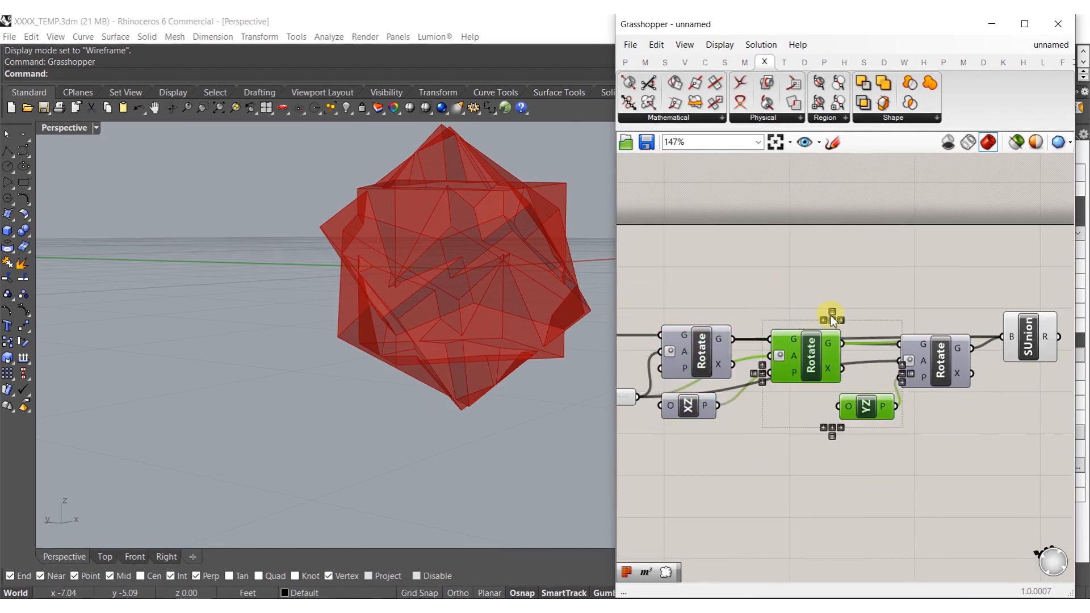
click(825, 320)
click(898, 281)
- Place a Populate Geometry component after the Solid Union and connect the union result to its geometry input
right_drag(999, 349, 847, 348)
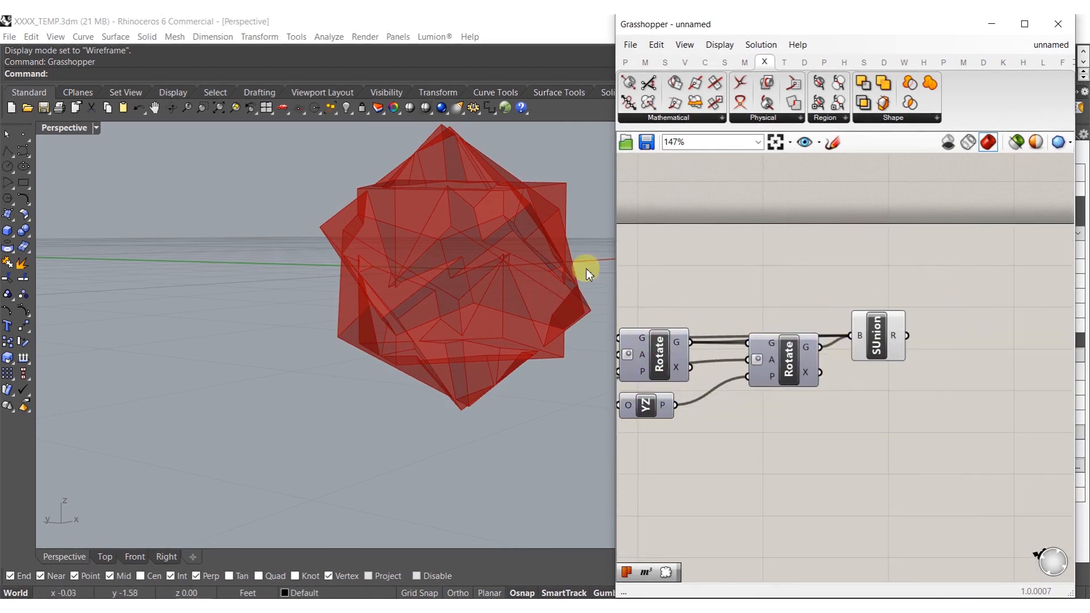
right_drag(938, 350, 878, 351)
double_click(877, 351)
text(pop)
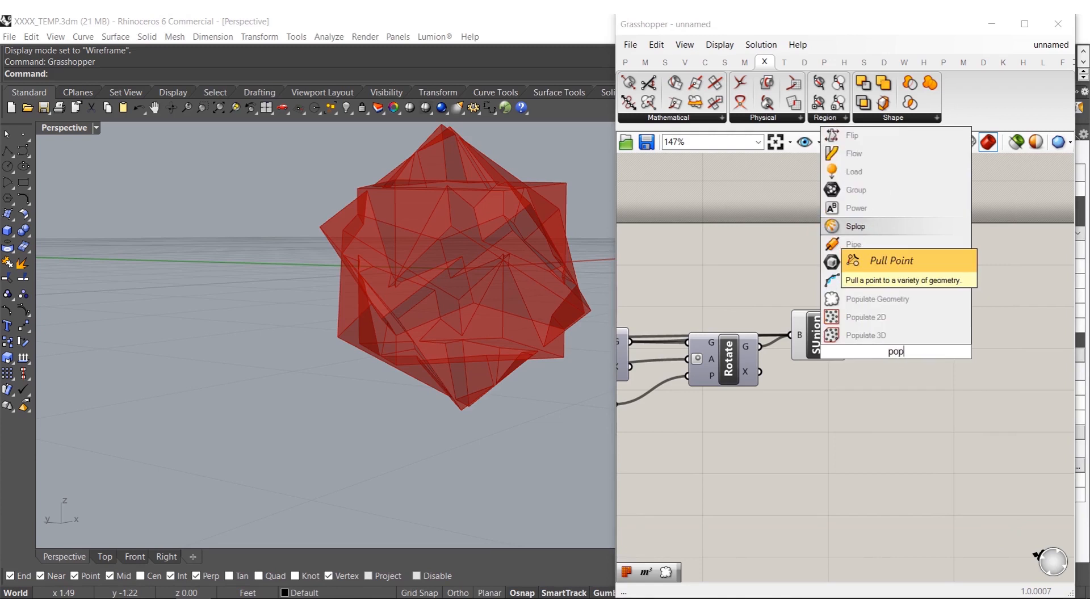
click(885, 300)
scroll(869, 353, up, 3)
drag(863, 311, 830, 322)
drag(916, 328, 989, 335)
- Create a number slider with value 5 and connect it to Populate Geometry's count input
click(891, 231)
double_click(891, 230)
text(5)
key(Return)
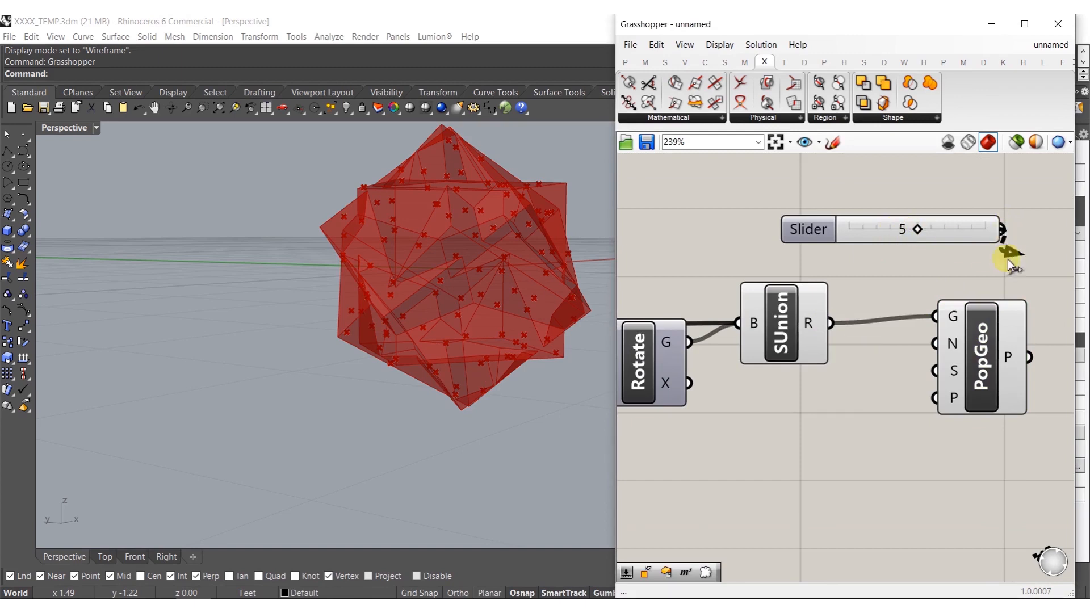
drag(943, 336, 945, 339)
right_drag(955, 372, 794, 354)
- Place the count slider next to Populate Geometry's count input and move both farther away from the Solid Union
drag(795, 215, 670, 329)
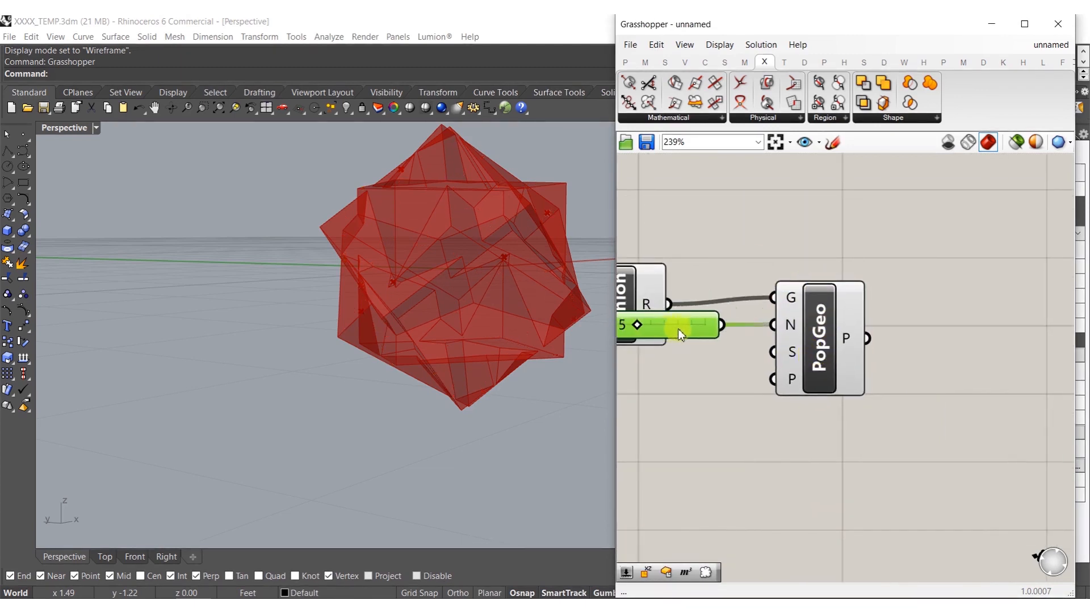
shift+click(821, 339)
right_drag(848, 338, 760, 331)
drag(757, 326, 925, 329)
right_drag(1008, 366, 935, 362)
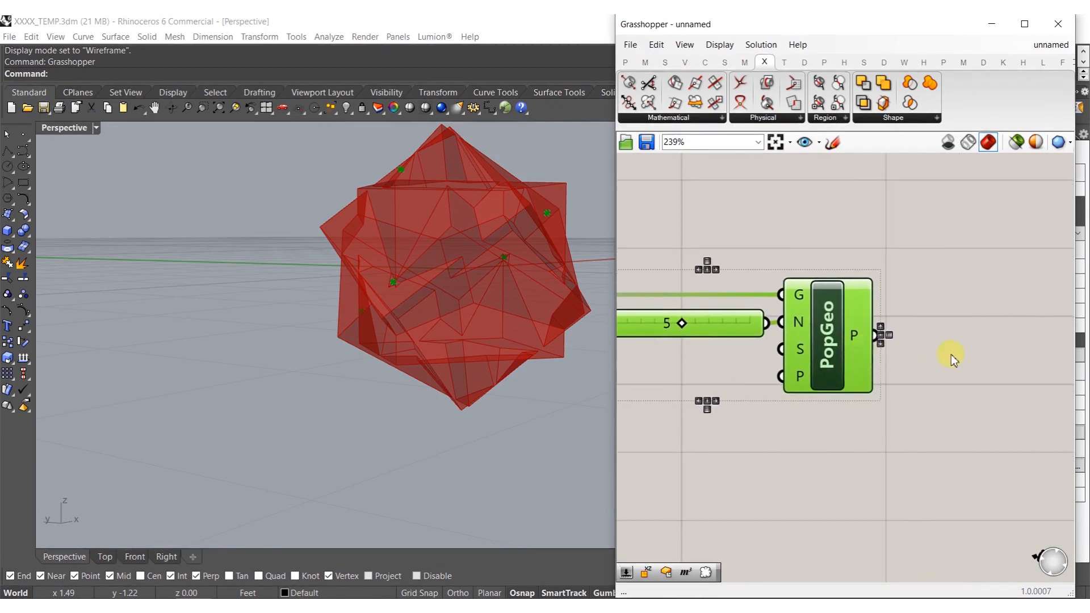
- Place an Orient component after Populate Geometry, connecting the Solid Union result to its geometry input and the populated points to target B
double_click(952, 356)
text(ori)
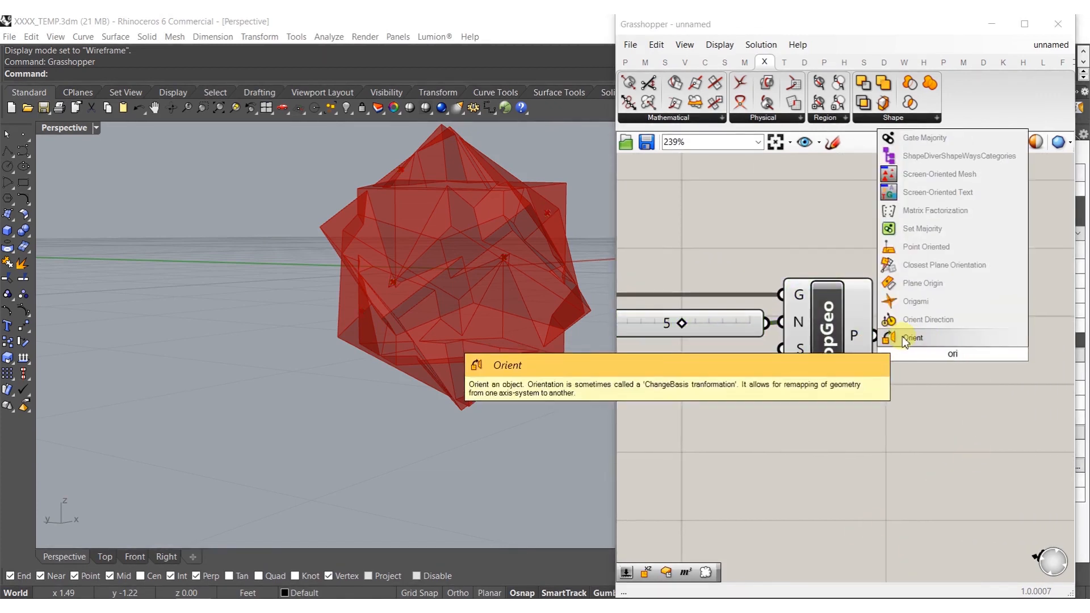
click(908, 339)
drag(935, 357, 979, 370)
scroll(959, 346, down, 5)
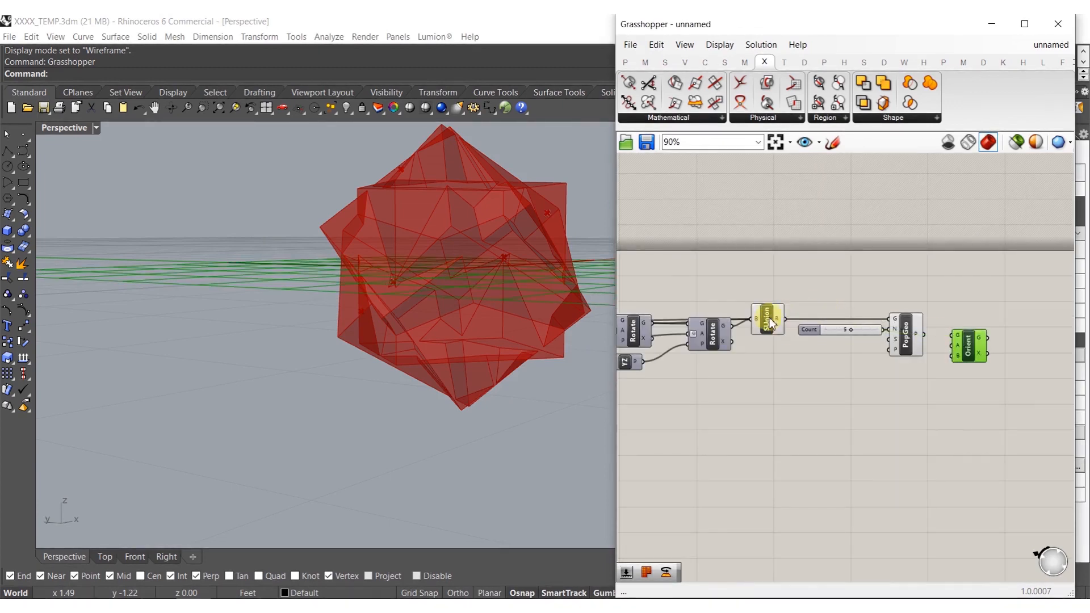
drag(952, 335, 786, 318)
scroll(970, 340, up, 3)
scroll(971, 339, up, 1)
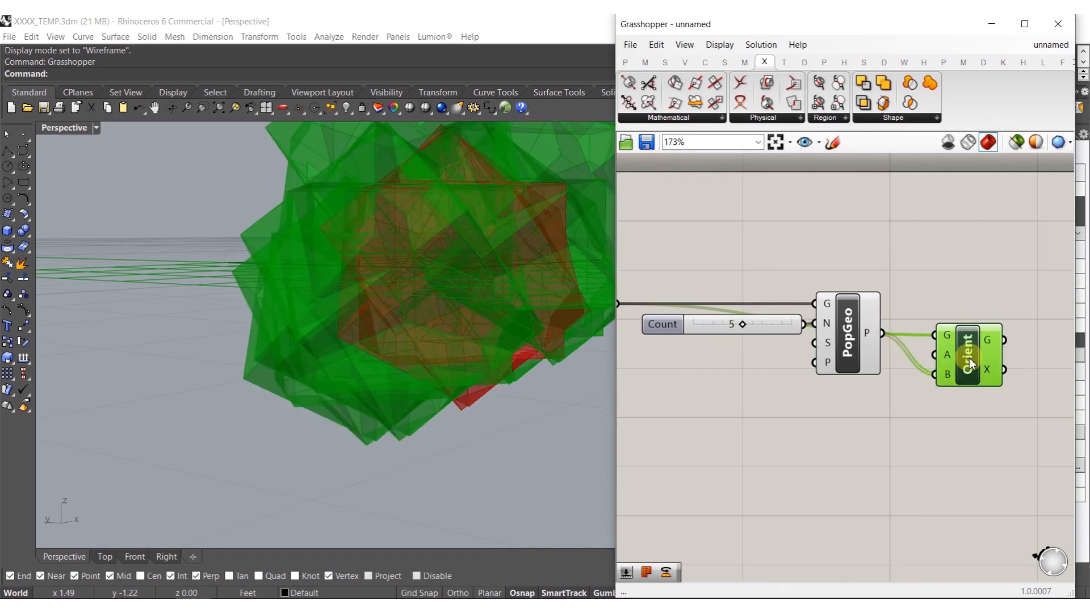
drag(970, 367, 967, 325)
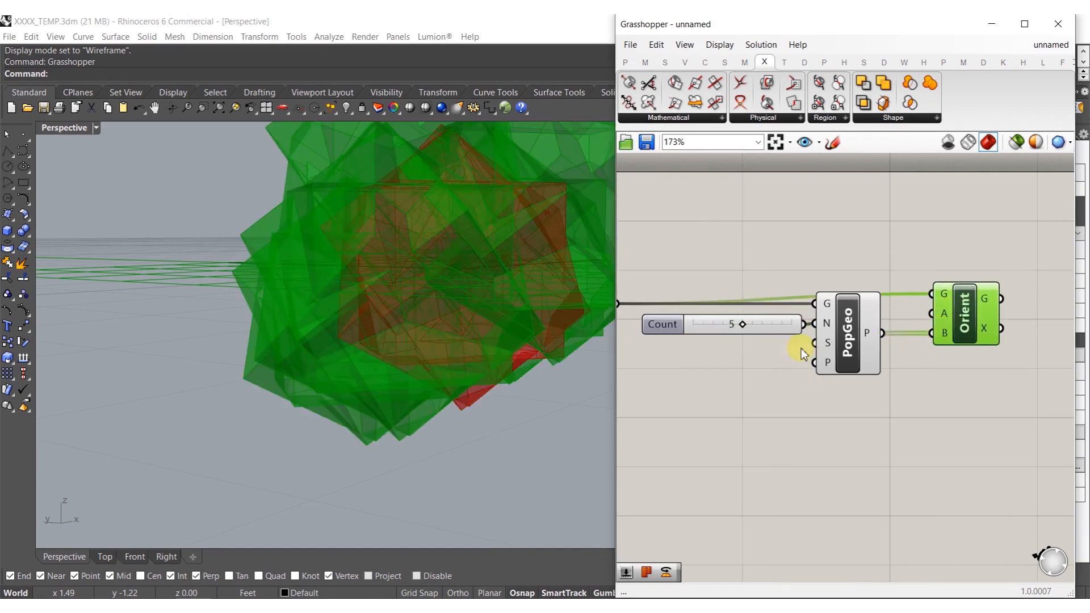
- Place a Volume component after Orient and connect the oriented geometry to its input
right_drag(422, 304, 350, 274)
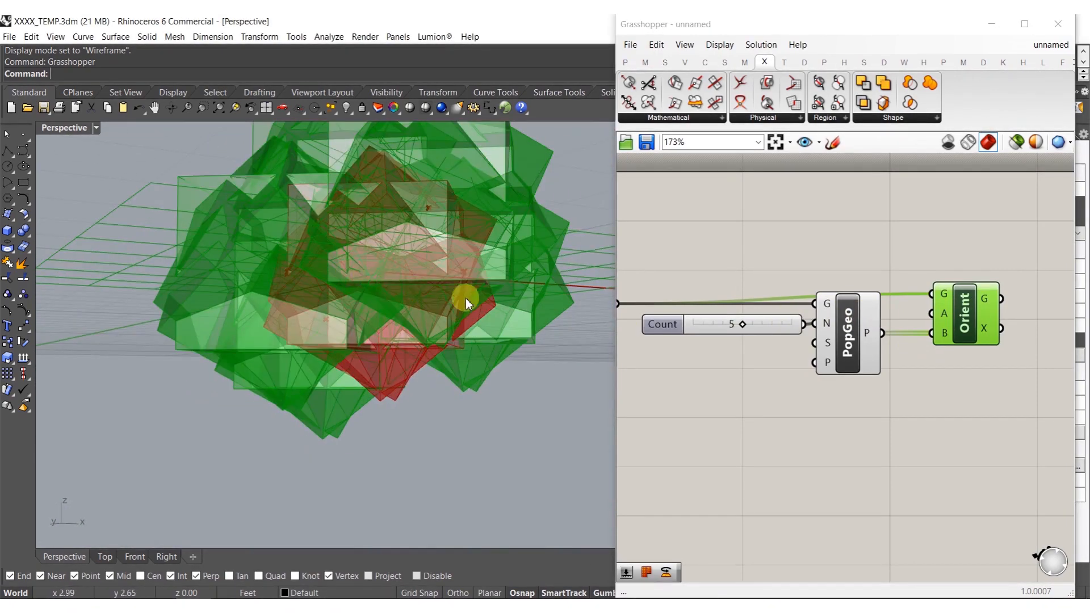
right_drag(944, 404, 811, 384)
scroll(880, 391, down, 3)
scroll(819, 344, up, 4)
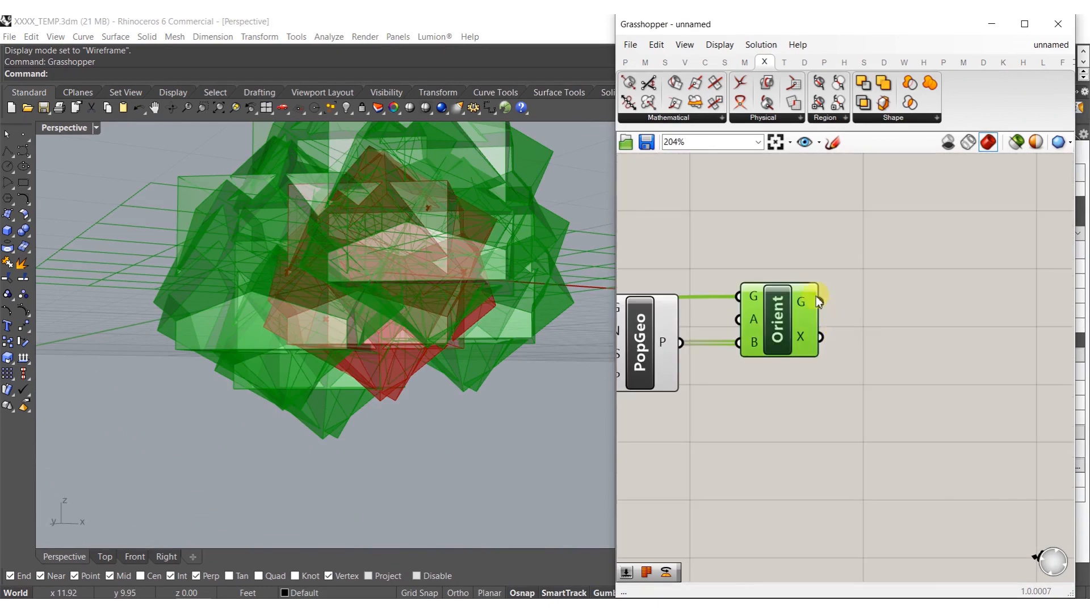
right_drag(797, 332, 727, 342)
double_click(833, 335)
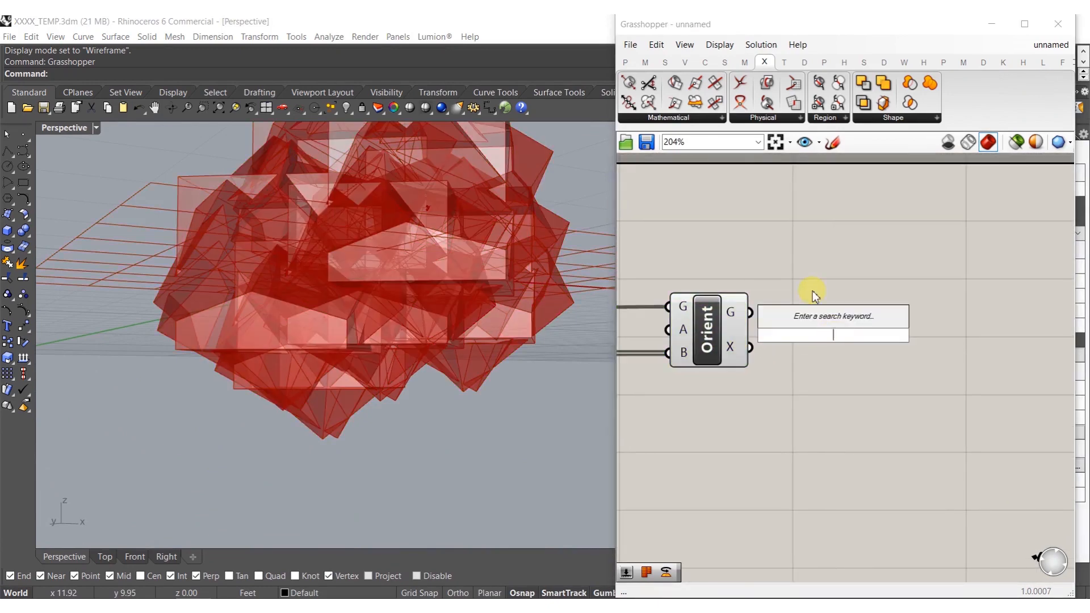
text(volume)
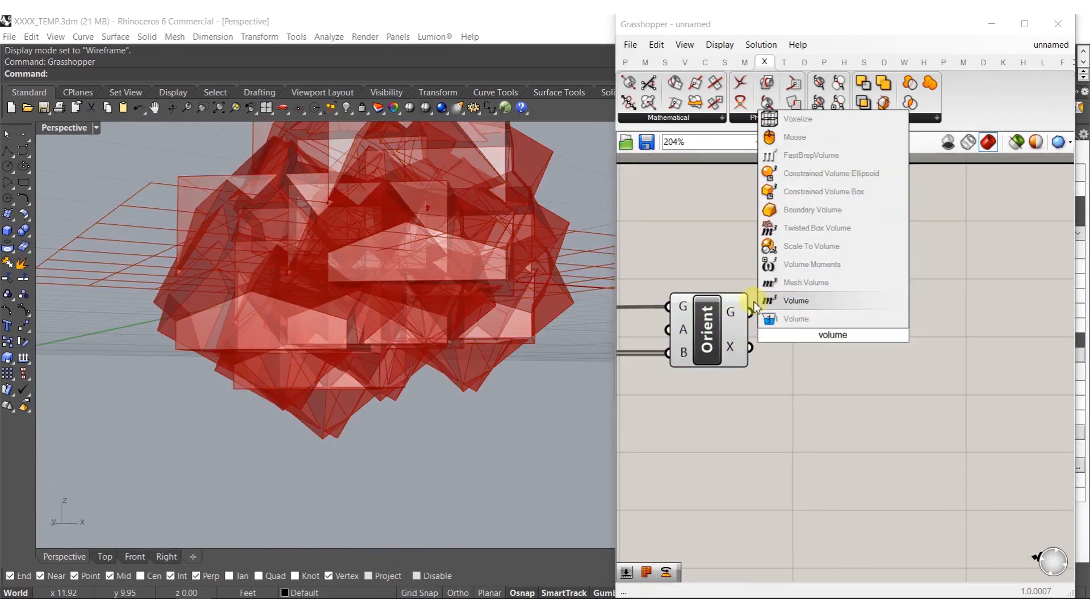
key(Return)
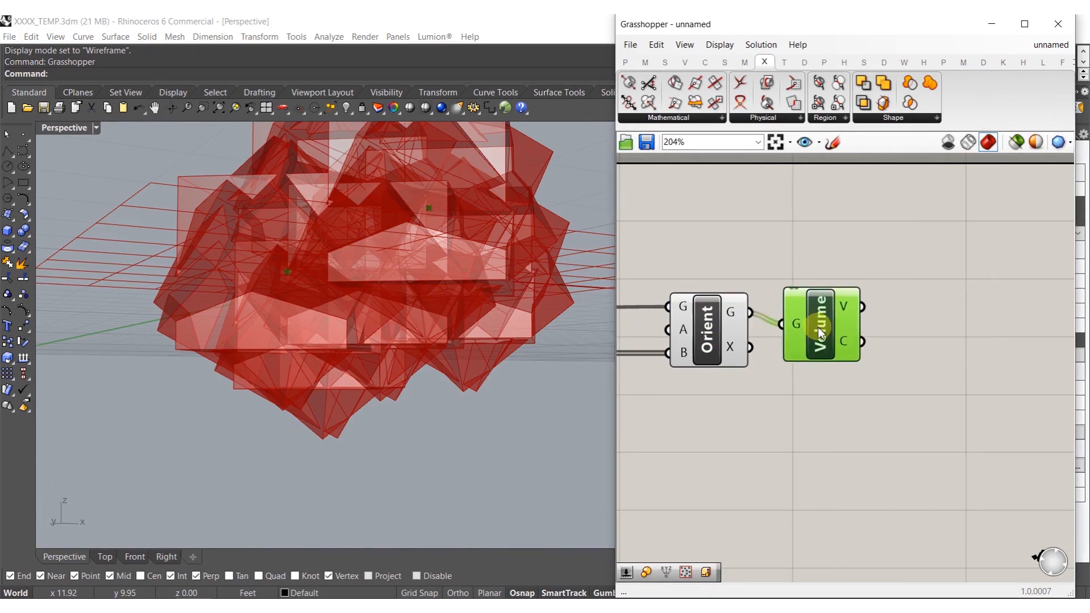
- Place a Scale NU component, connecting Orient's geometry to its geometry input and Volume's centroid to its plane input
right_drag(806, 324, 748, 330)
double_click(832, 365)
text(sca)
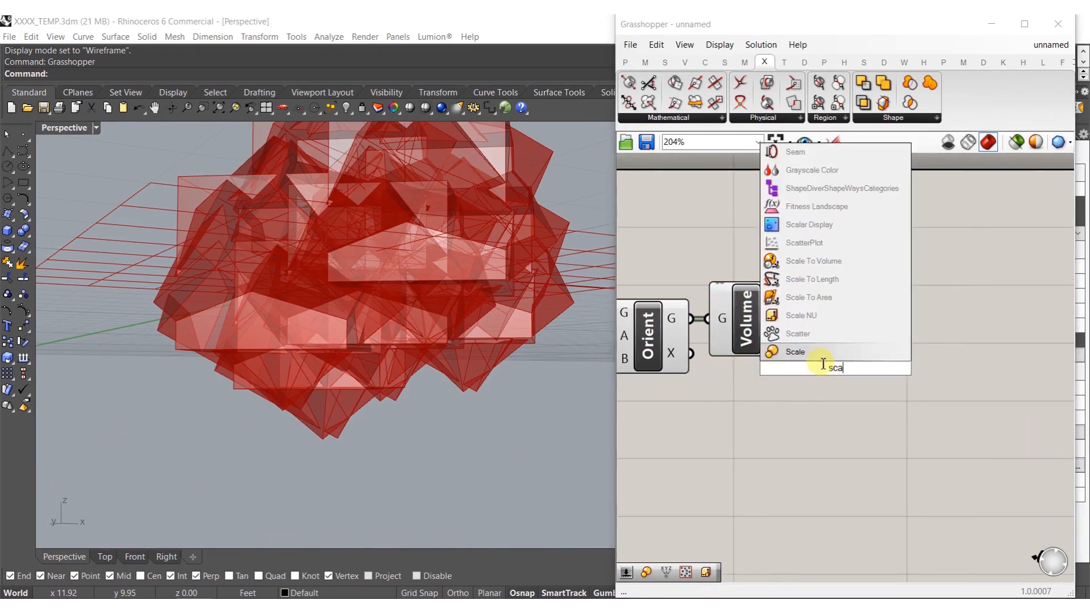
click(820, 321)
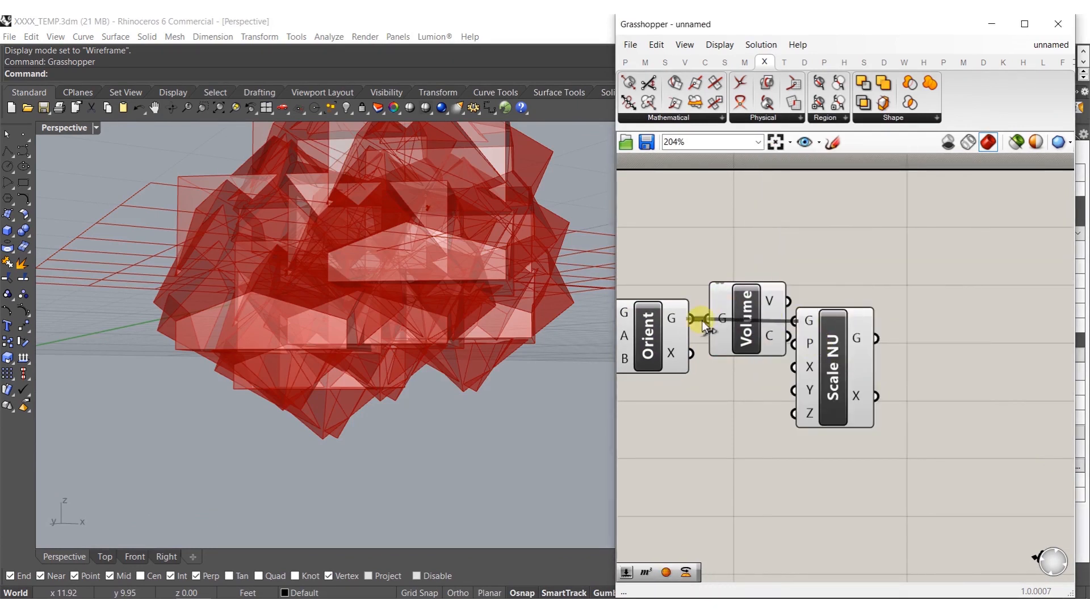
drag(703, 320, 702, 320)
drag(842, 339, 928, 335)
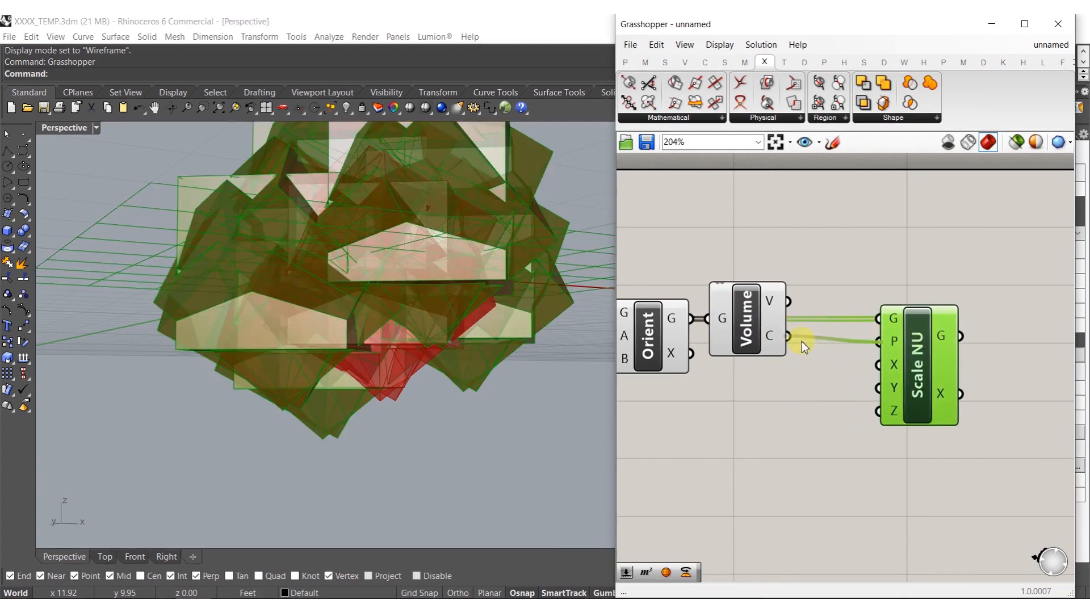
- Create a number slider with value 1.25, connect it to Scale NU's Z input and place it beside the component
double_click(832, 438)
text(1.)
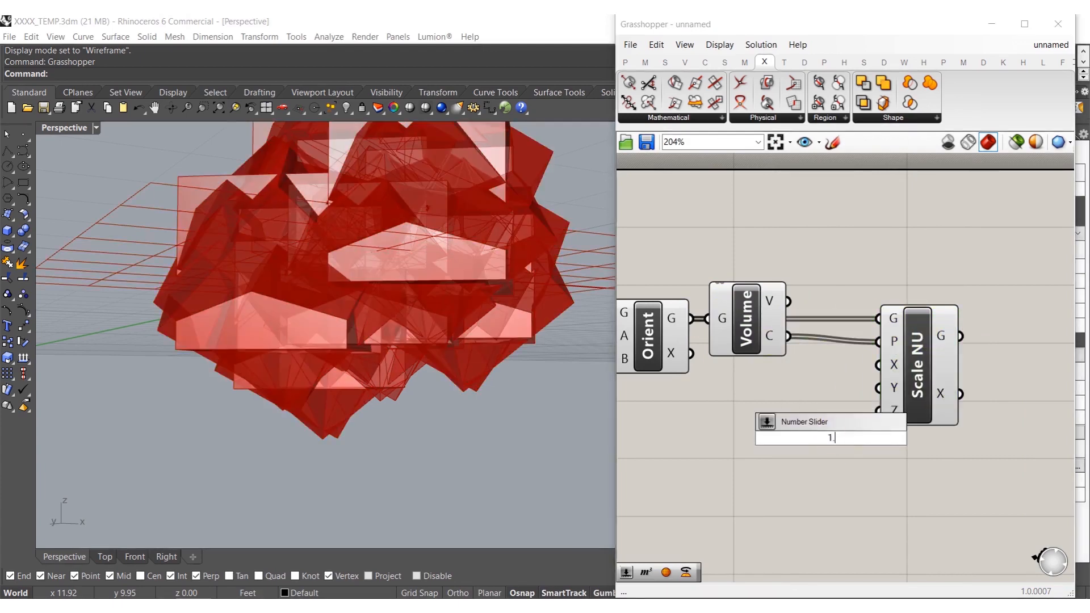
key(Return)
drag(903, 433, 925, 437)
drag(892, 435, 826, 407)
shift+right_drag(508, 346, 490, 385)
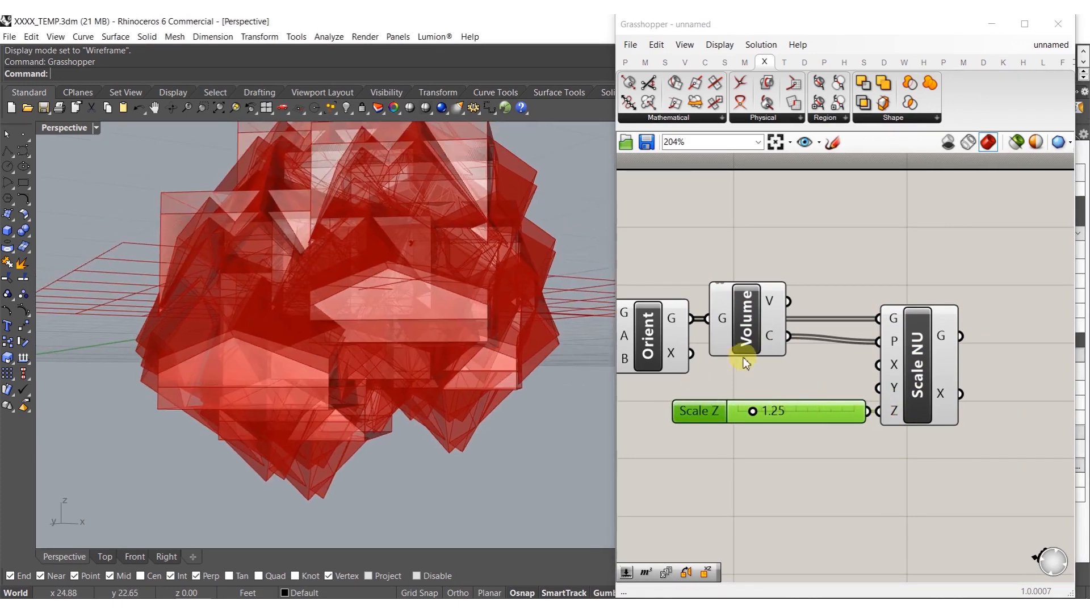
- Turn off the preview of the components upstream of Scale NU, through the first Volume
right_drag(739, 360, 847, 378)
scroll(865, 390, down, 5)
drag(867, 457, 633, 299)
middle_click(733, 399)
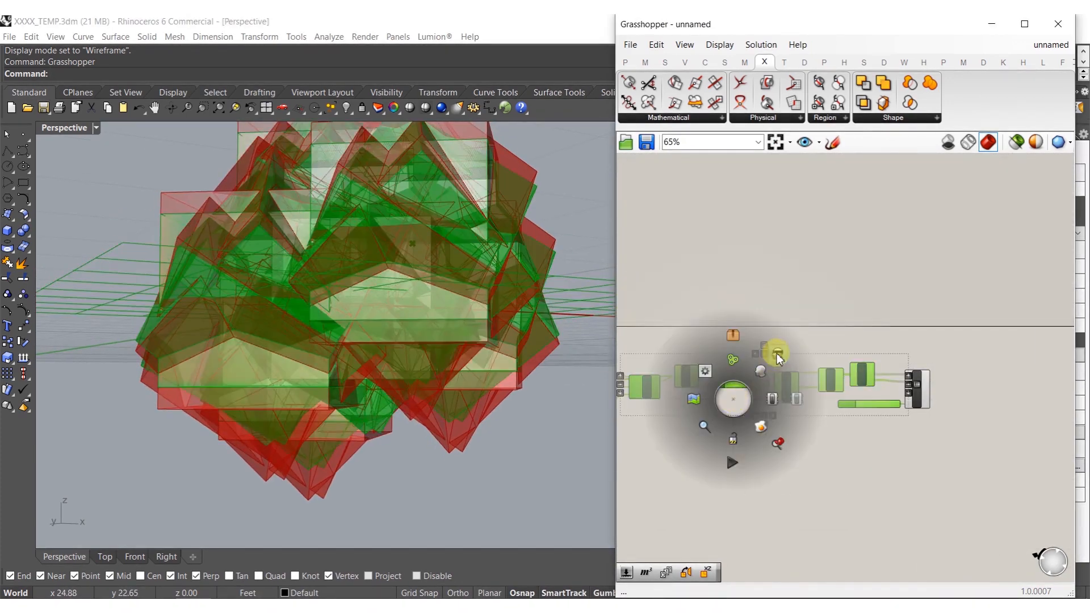
click(776, 356)
- Raise the Scale Z slider to 2.33
right_drag(555, 284, 495, 331)
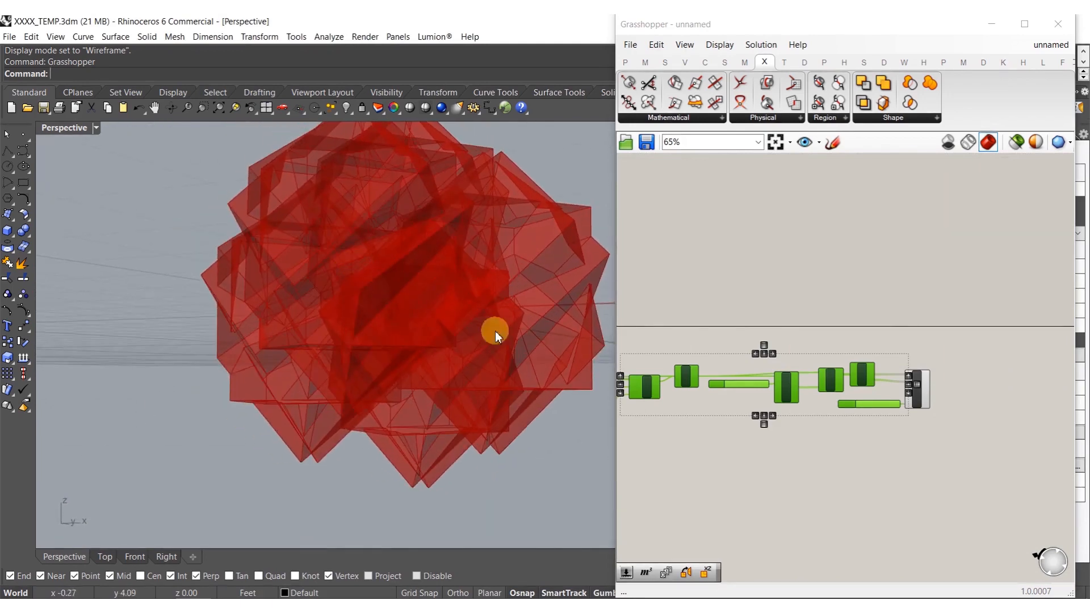
scroll(897, 413, up, 6)
drag(683, 434, 705, 434)
scroll(498, 381, down, 5)
- Set the number slider near the beginning of the definition to 43.6
right_drag(498, 382, 670, 395)
right_drag(741, 375, 811, 366)
scroll(811, 366, down, 5)
right_drag(673, 416, 1067, 427)
right_drag(630, 410, 788, 404)
scroll(783, 392, up, 8)
drag(854, 411, 823, 404)
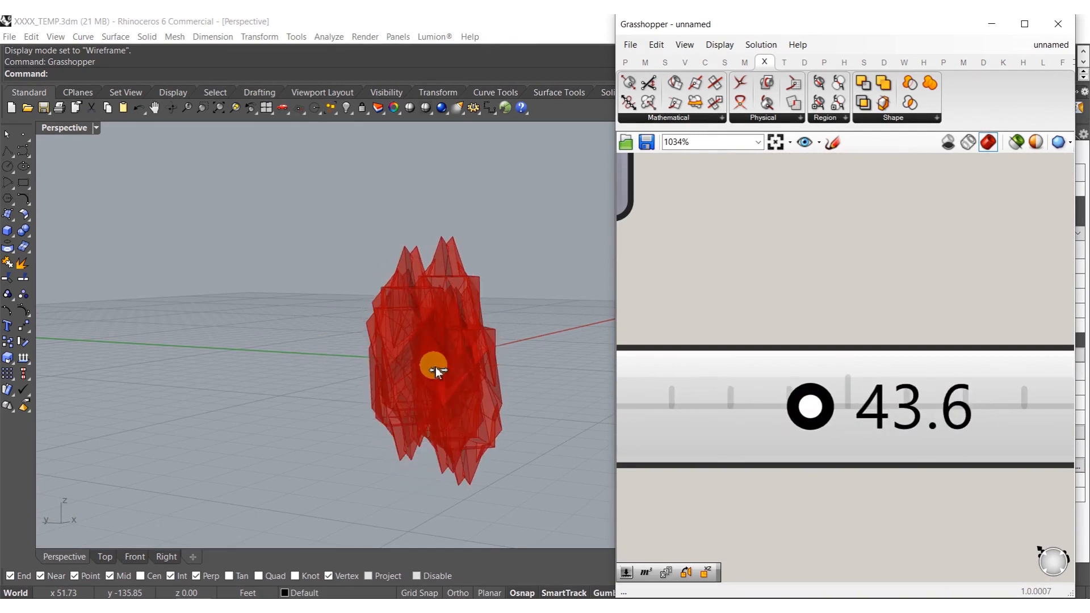
right_drag(471, 327, 483, 280)
scroll(484, 343, up, 5)
scroll(753, 295, down, 11)
- Place a Rotate component after Scale NU, leaving room between them for another component
right_drag(805, 344, 573, 373)
right_drag(965, 372, 736, 387)
scroll(876, 346, up, 5)
double_click(832, 327)
text(rot)
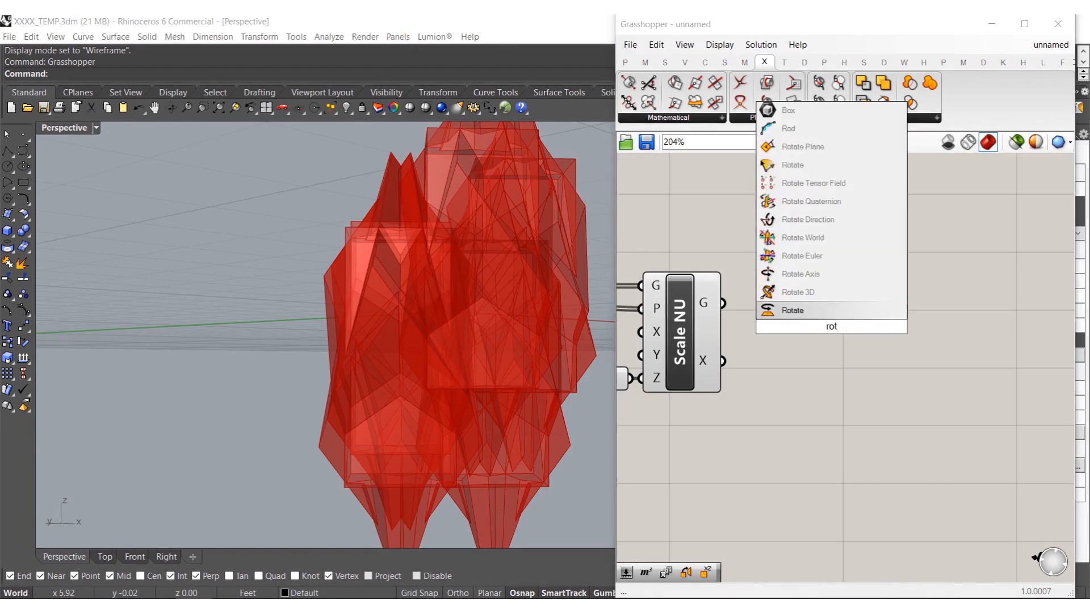
click(763, 310)
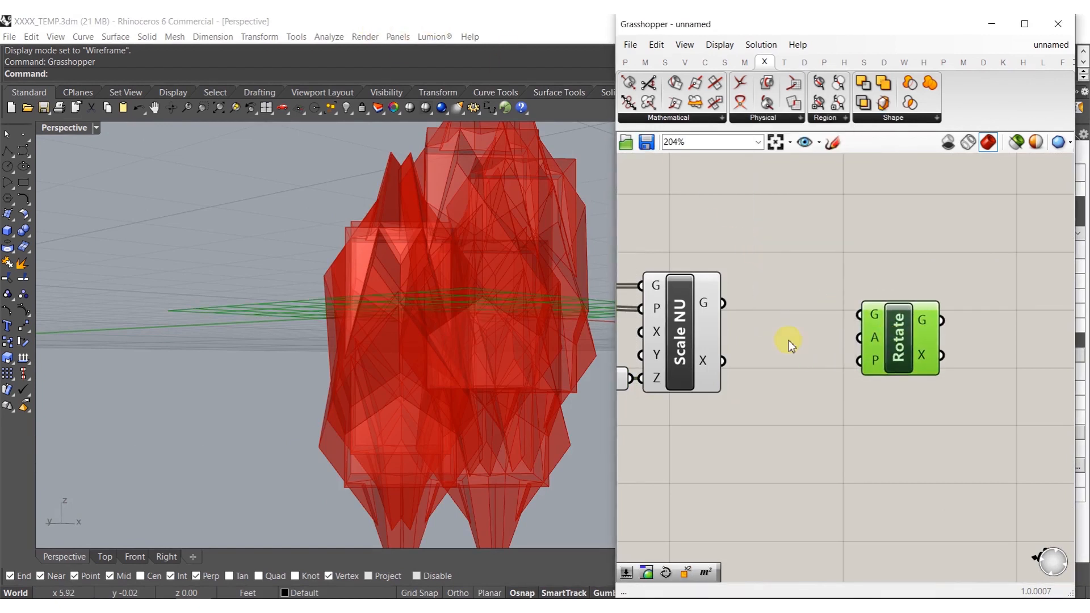
double_click(788, 339)
text(v)
key(Escape)
double_click(789, 339)
text(c)
key(Escape)
- Place a Volume component between Scale NU and Rotate and connect the scaled geometry to it
double_click(789, 339)
text(volum)
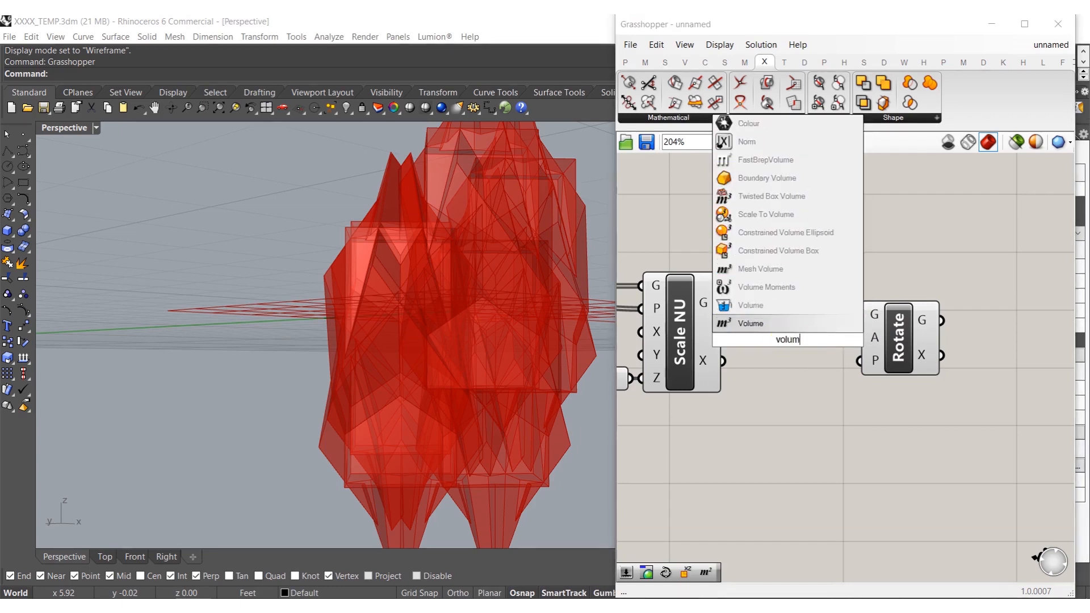
click(761, 322)
drag(747, 339, 723, 303)
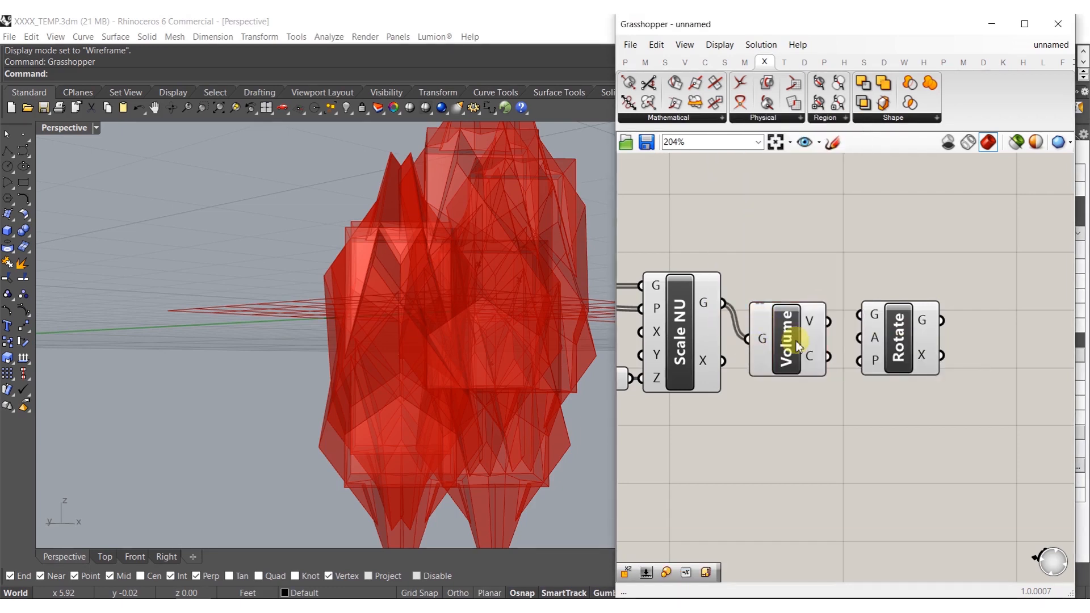
drag(788, 310, 787, 310)
- Connect the second Volume's centroid to Rotate's plane input and Scale NU's geometry to Rotate's geometry input
right_drag(838, 358, 774, 358)
click(775, 359)
drag(848, 328, 901, 287)
click(826, 383)
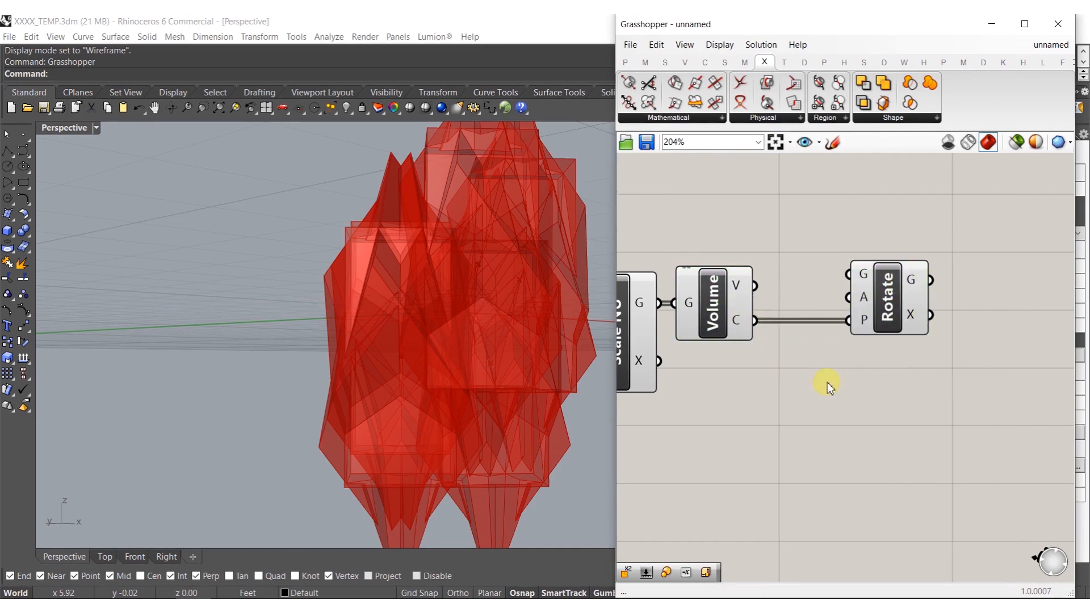
double_click(825, 382)
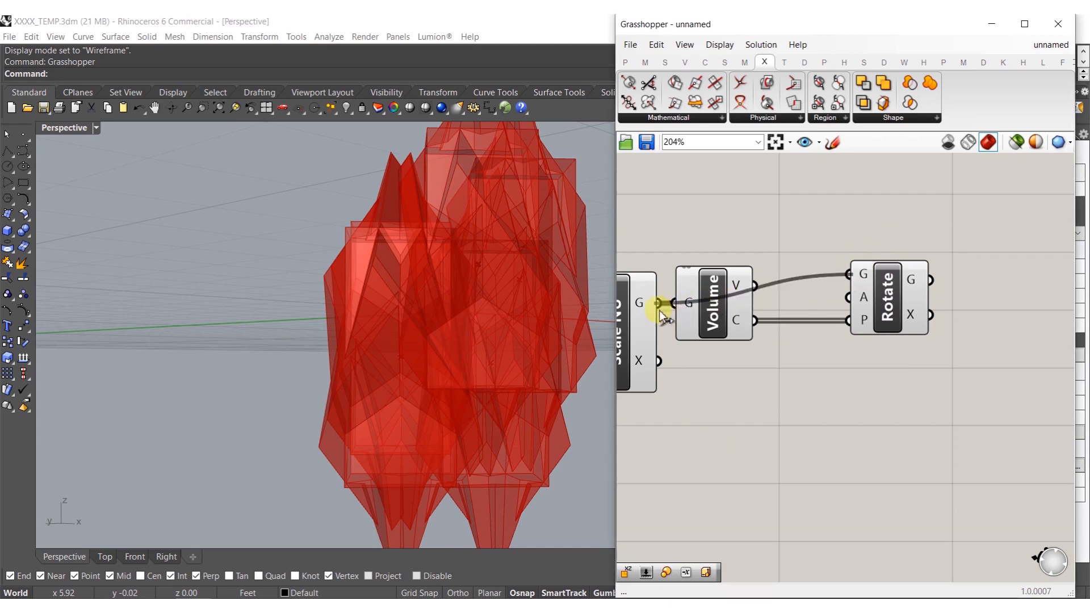
drag(661, 313, 659, 303)
double_click(771, 385)
text(series)
click(744, 354)
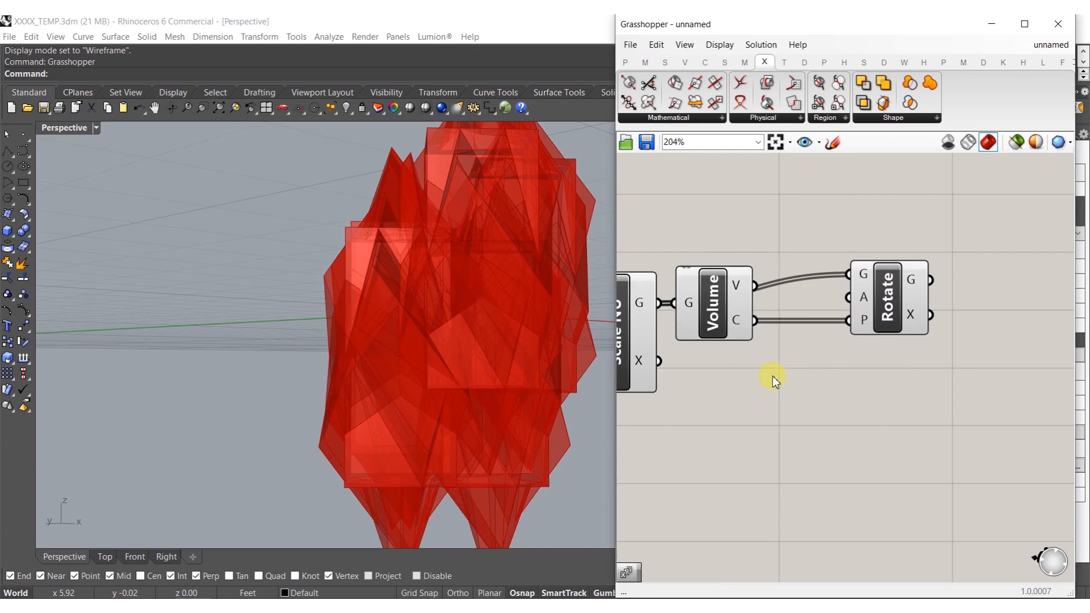
- Place a Series component below the second Volume and connect the Count slider to its count input
double_click(772, 376)
text(ser)
click(756, 366)
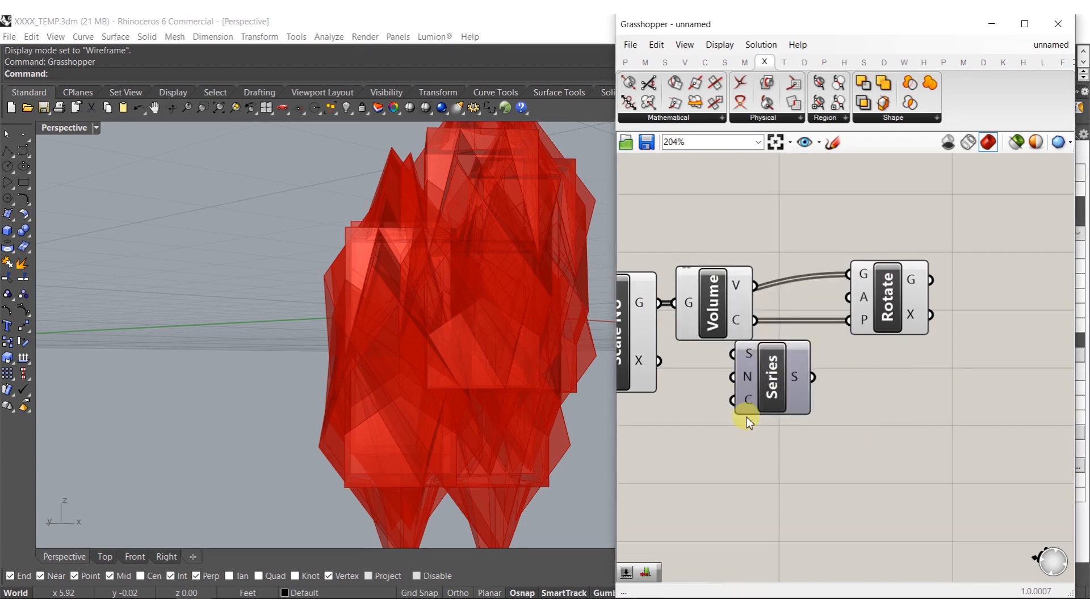
right_drag(744, 414, 849, 413)
right_drag(793, 441, 885, 451)
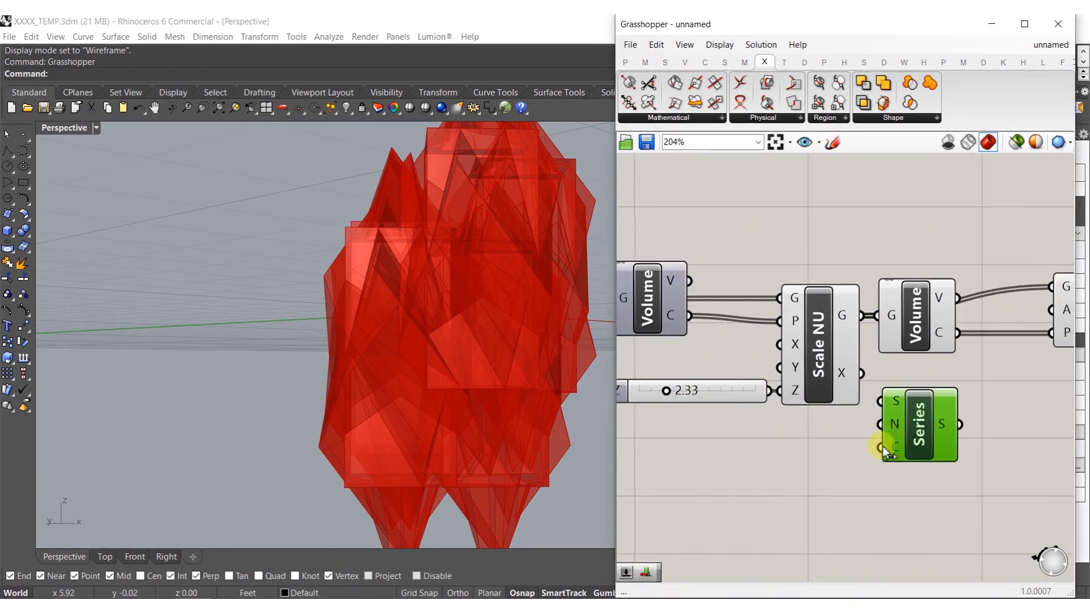
drag(660, 531, 749, 454)
scroll(669, 397, down, 4)
drag(670, 397, 696, 484)
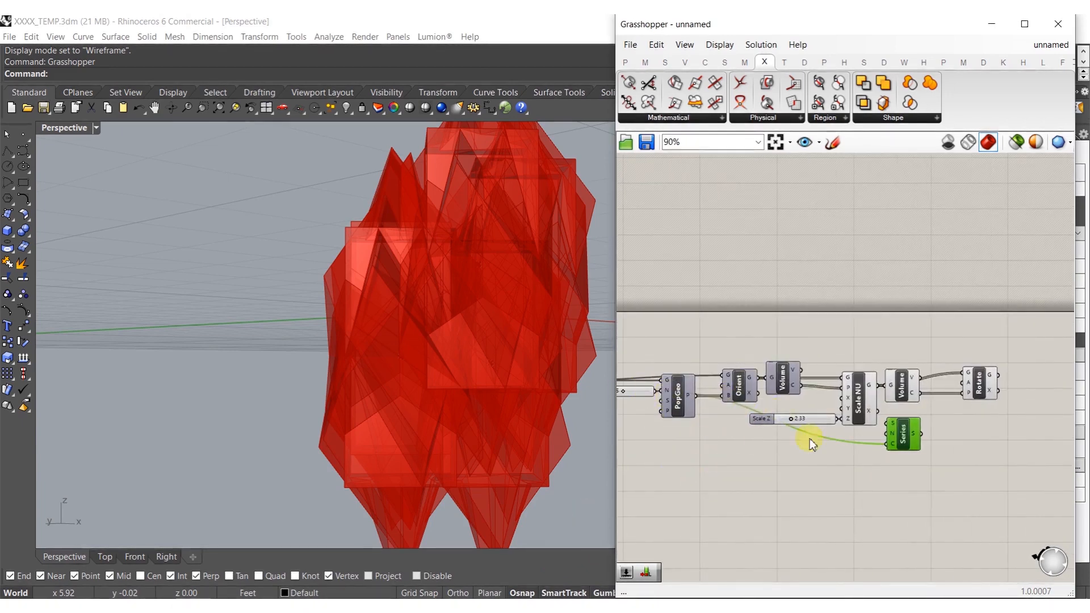
- Create a number slider with value 15.000, connect it to the Series step input and place it beside the component
scroll(726, 454, up, 5)
double_click(725, 496)
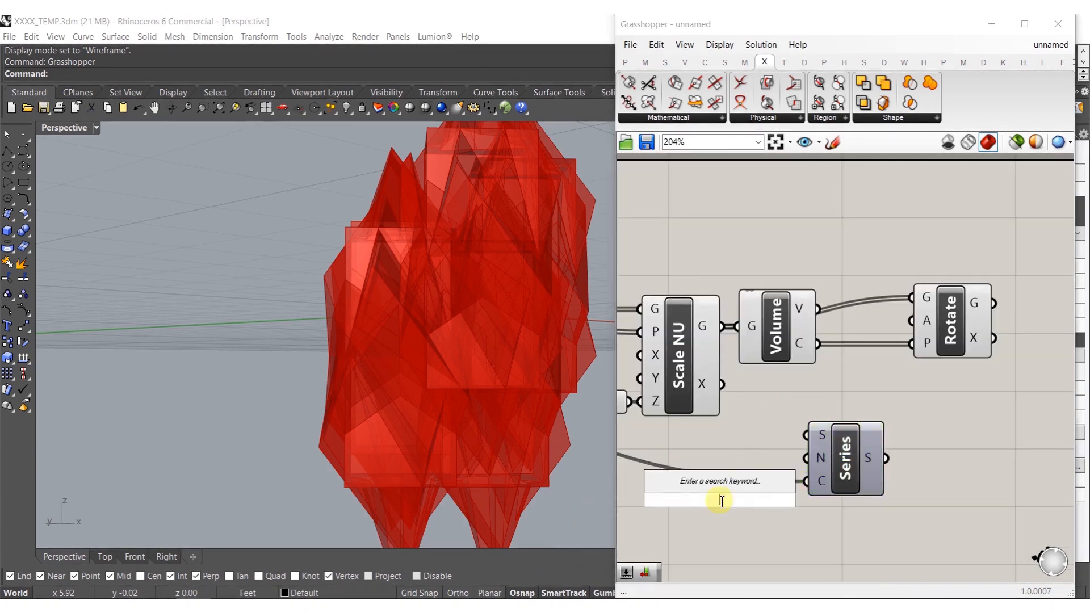
key(Return)
drag(788, 504, 766, 462)
- Set Rotate's angle input to degrees and connect the Series output to it
right_drag(878, 455, 794, 461)
click(844, 384)
right_click(845, 325)
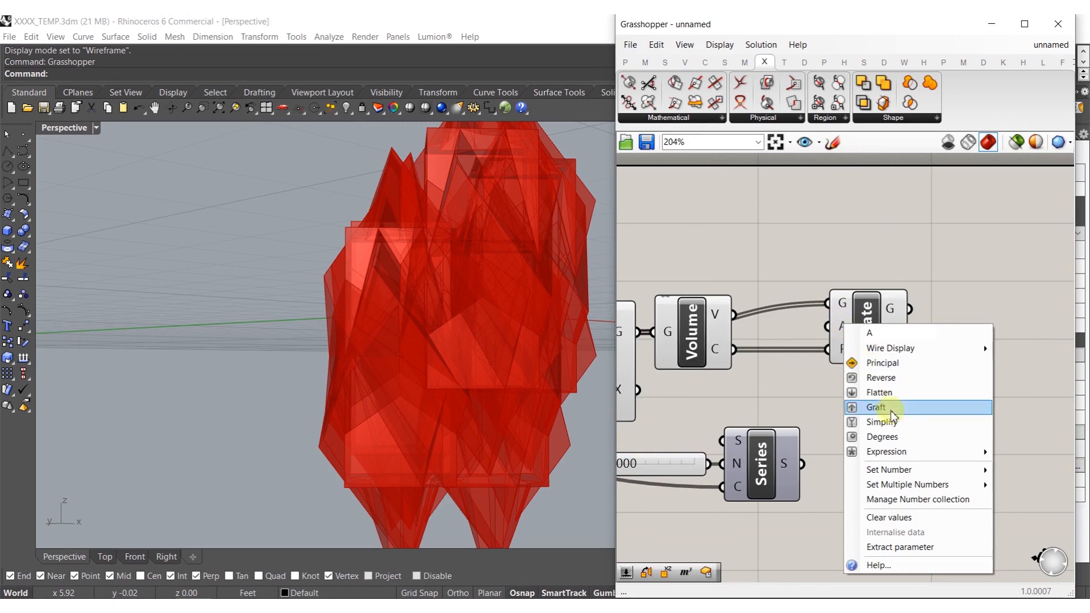
click(888, 434)
drag(805, 465, 809, 325)
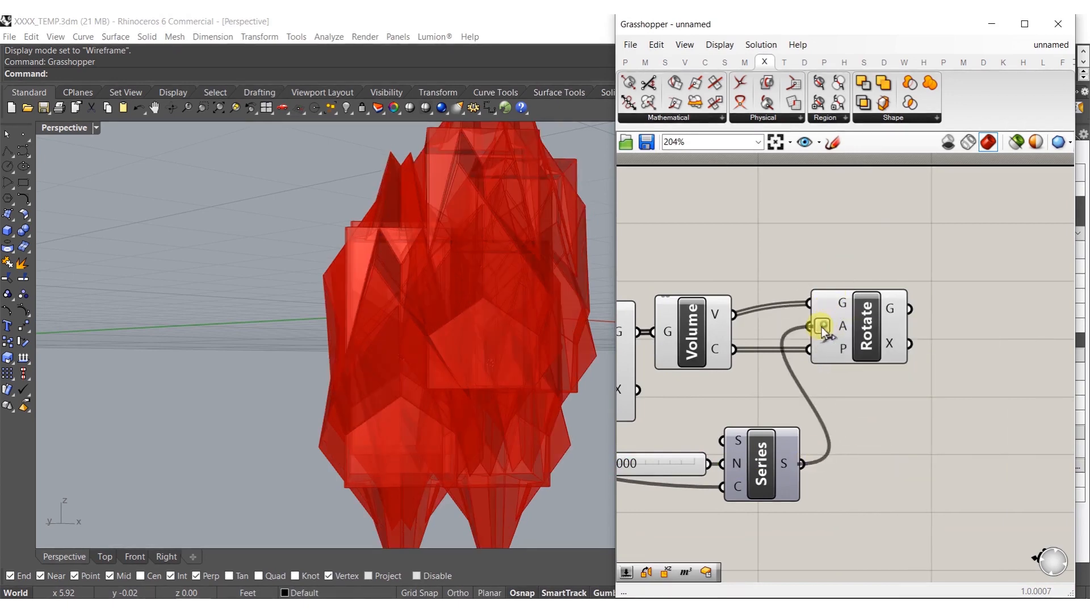
- Turn off the preview of both Volume components and Scale NU
scroll(911, 324, down, 5)
drag(827, 246, 674, 491)
click(746, 408)
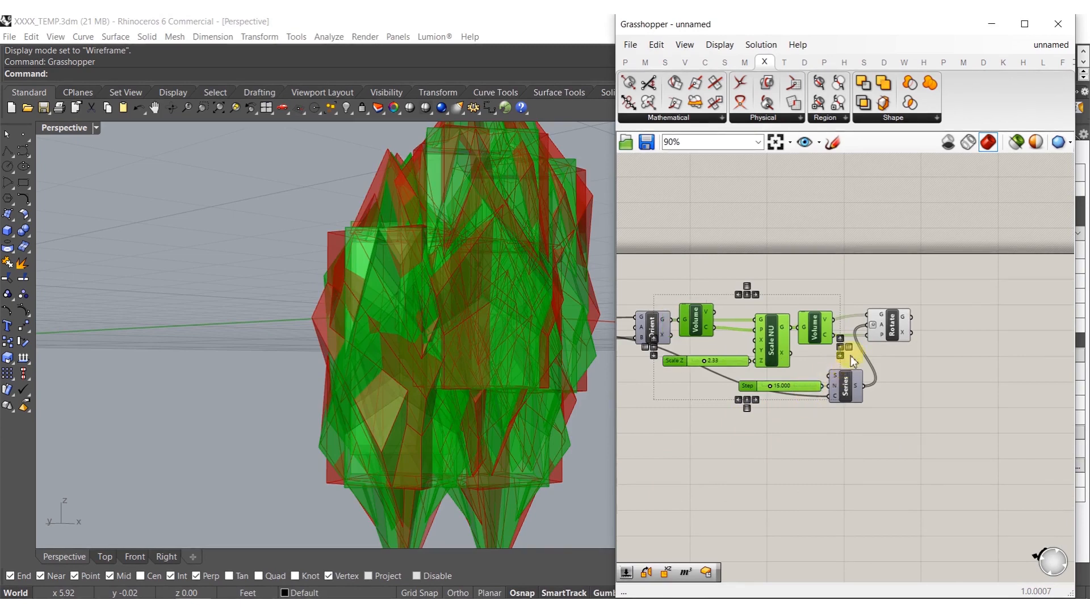
middle_click(836, 392)
click(907, 356)
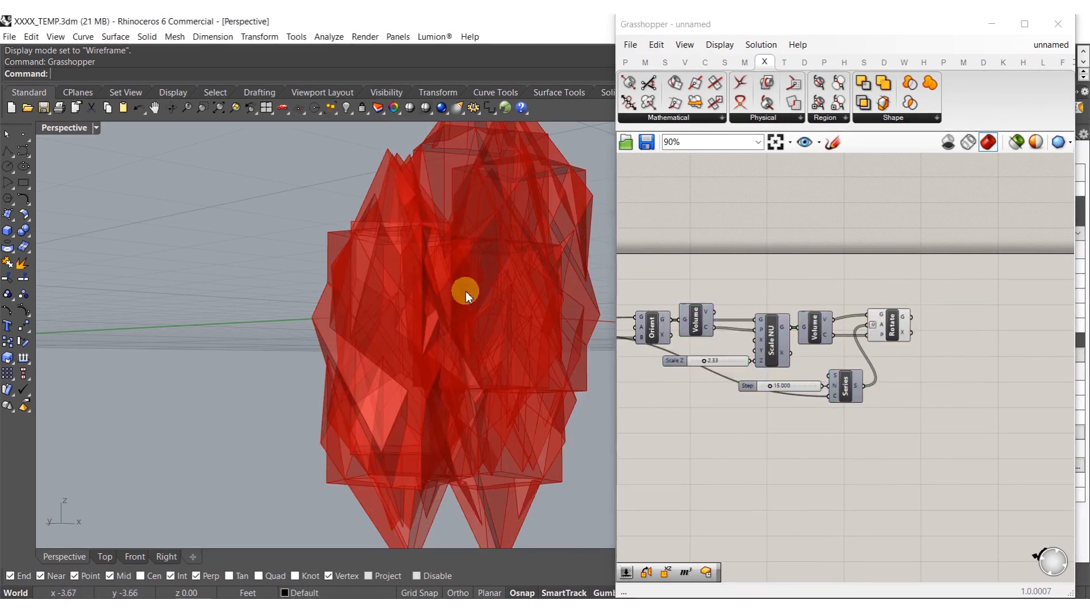
- Bake the geometry of the final Rotate component into the Rhino model
right_drag(466, 291, 472, 357)
click(896, 331)
middle_click(896, 331)
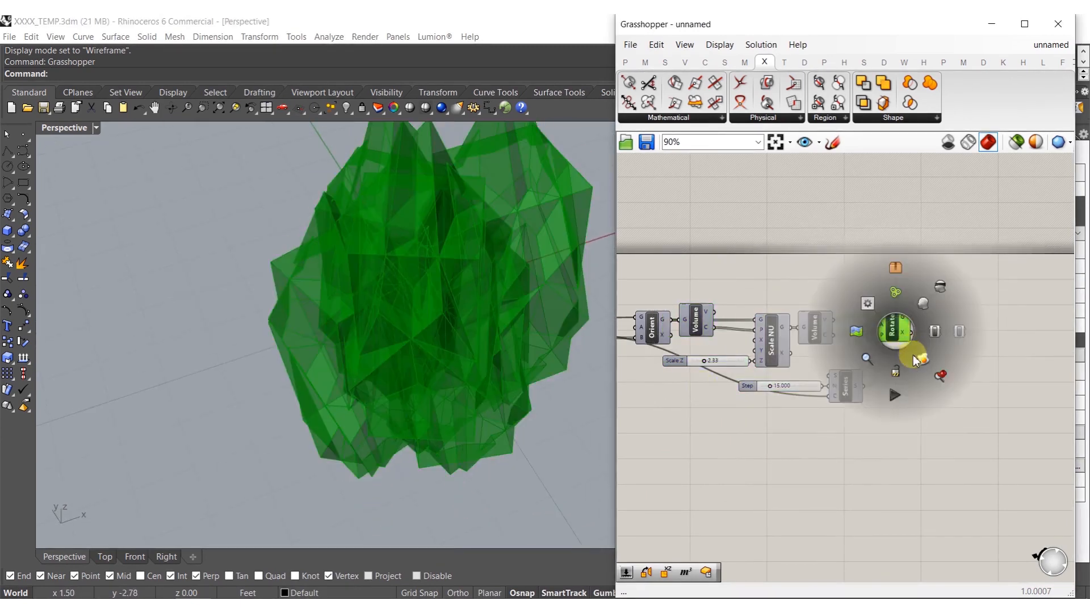
click(919, 359)
- Switch the Perspective viewport to Rendered display and close the Grasshopper window
right_drag(454, 344, 422, 301)
middle_click(422, 300)
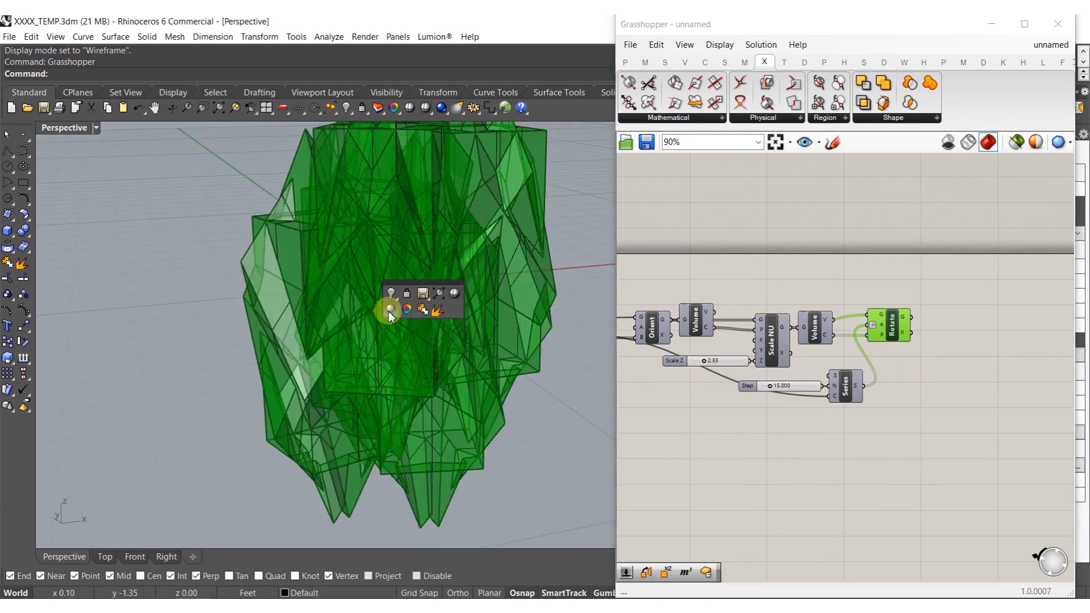
click(391, 309)
right_drag(334, 304, 428, 280)
click(1057, 23)
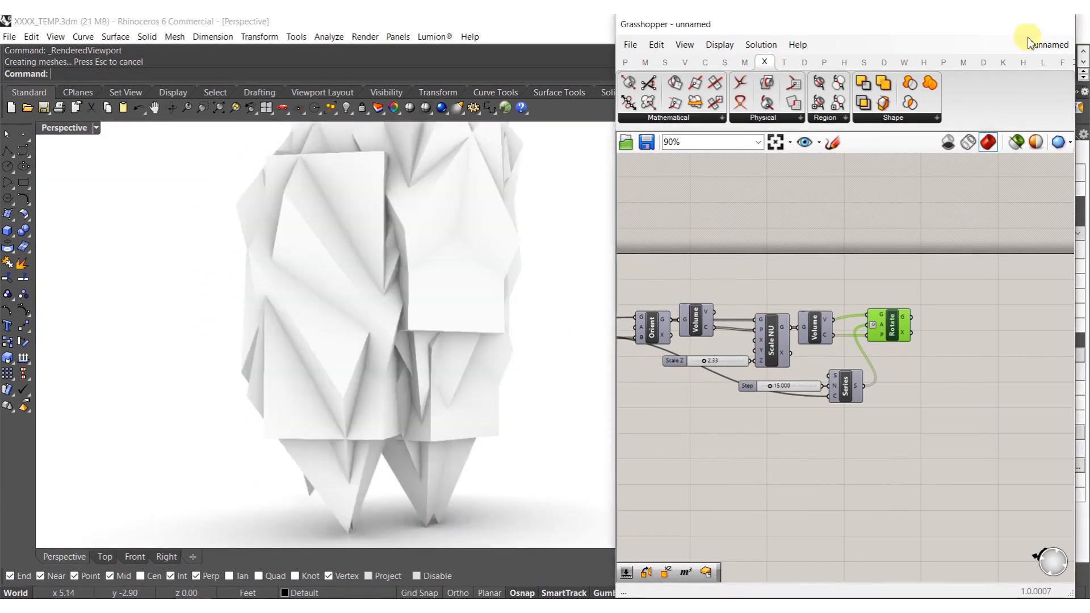
- Undo the bake of the final Rotate geometry and reopen the Grasshopper window
right_drag(309, 333, 477, 246)
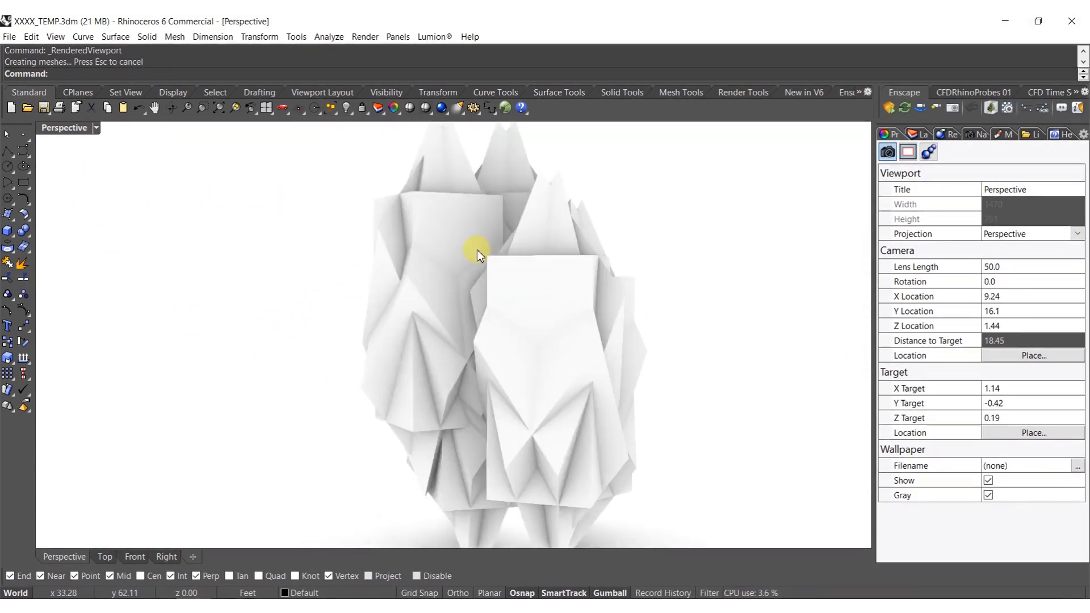
key(ctrl+z)
key(Return)
right_drag(715, 442, 897, 416)
click(828, 422)
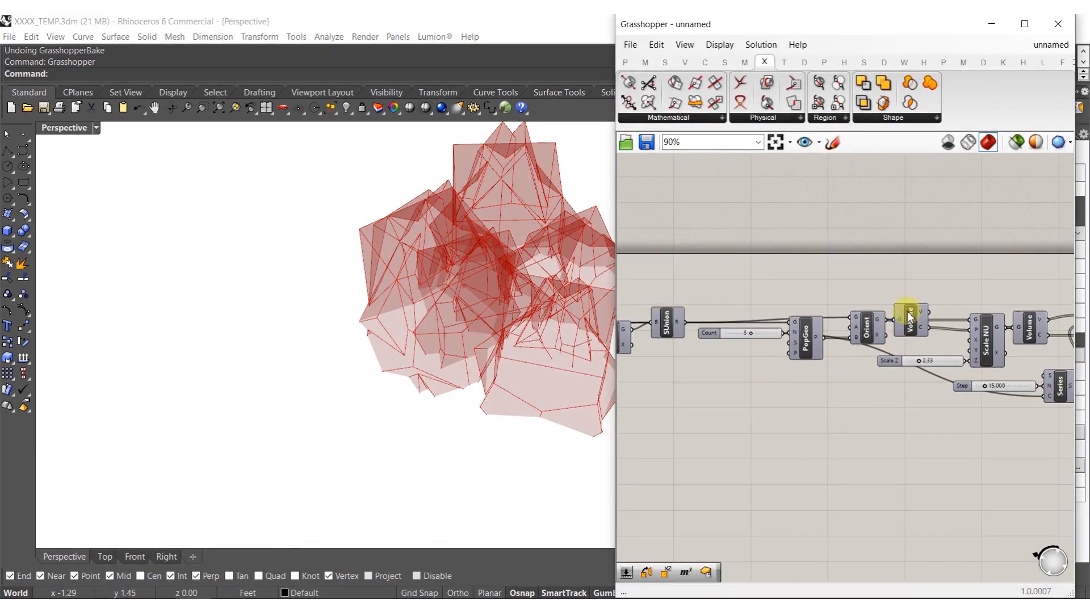
- Move Scale NU, the second Volume, Series, Rotate and their sliders together, farther from Orient and the first Volume
right_drag(977, 339, 802, 346)
drag(986, 441, 720, 239)
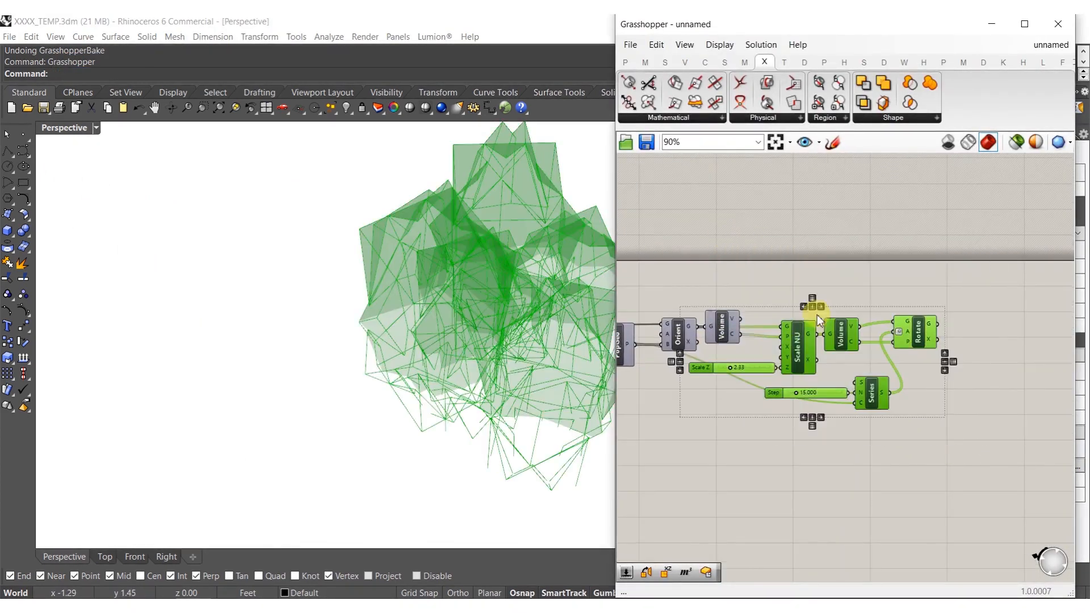
drag(819, 359, 922, 359)
click(795, 352)
right_drag(663, 414, 844, 424)
- Duplicate the Solid Union component above Orient and feed it Orient's geometry and the original union's result
click(710, 359)
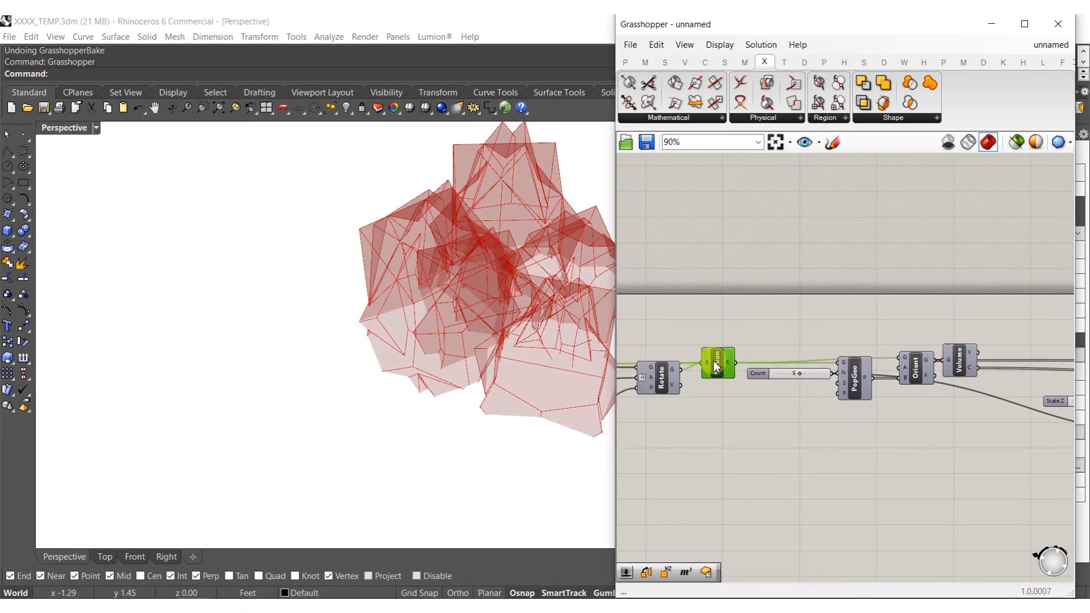
alt+drag(718, 354, 972, 310)
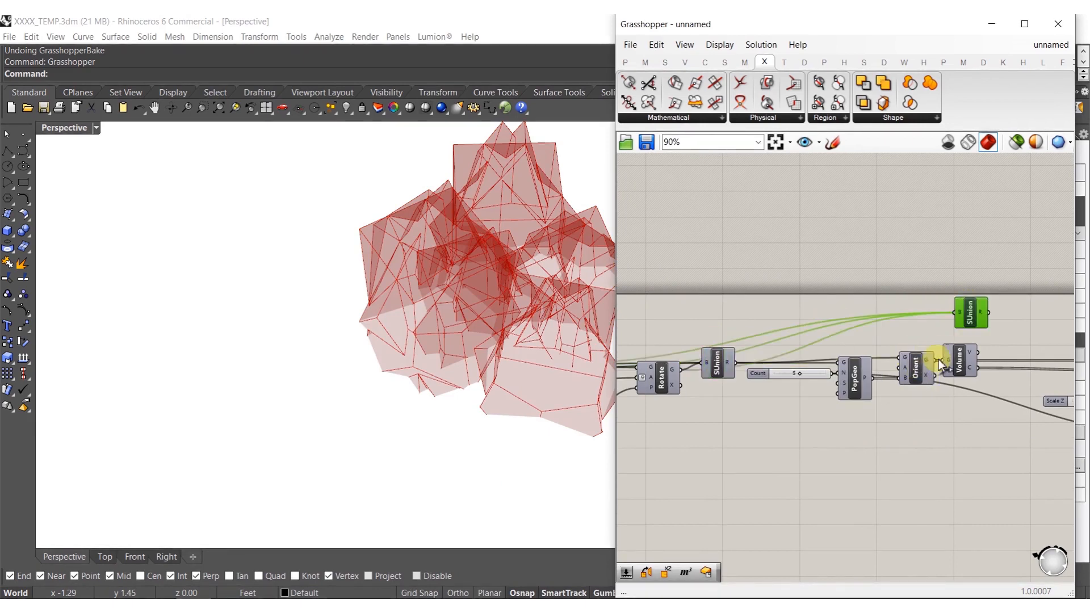
scroll(938, 359, up, 5)
shift+drag(878, 291, 834, 399)
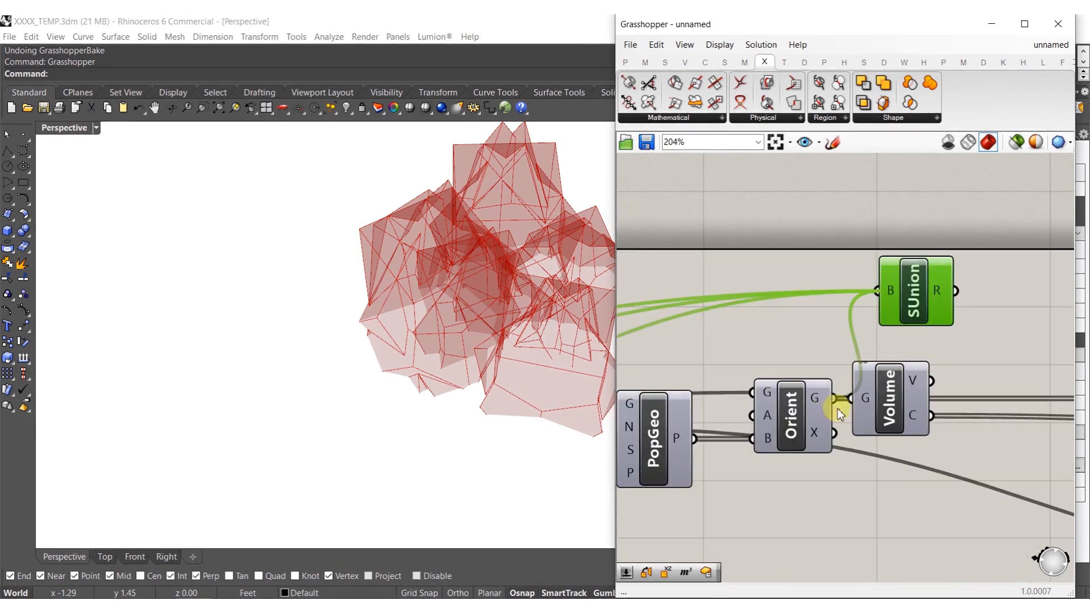
scroll(897, 308, down, 5)
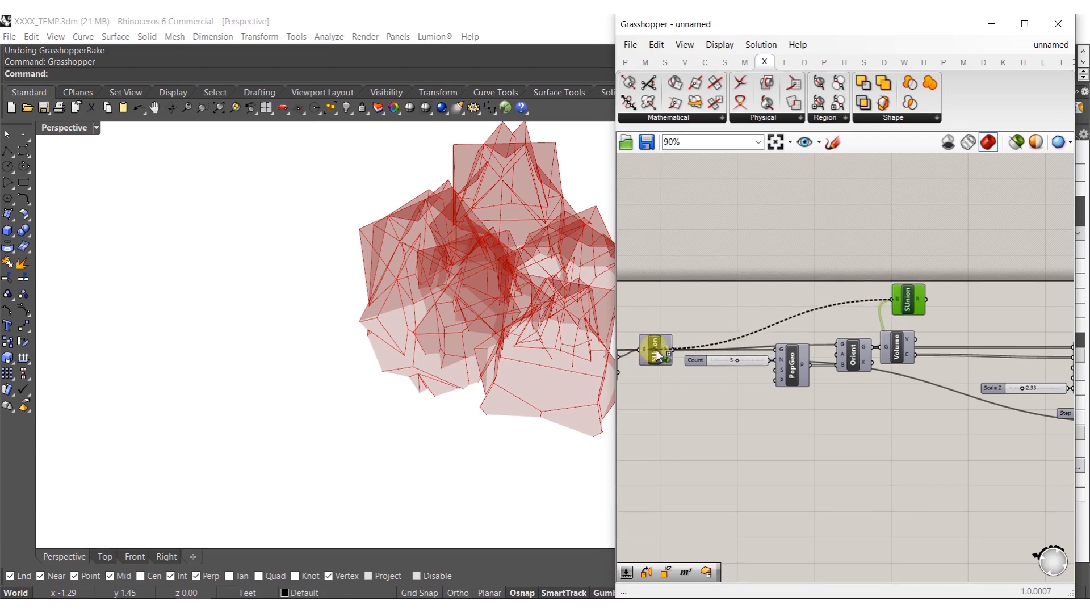
scroll(803, 414, up, 3)
drag(786, 349, 862, 349)
click(862, 292)
right_drag(812, 308, 854, 309)
right_drag(825, 369, 795, 343)
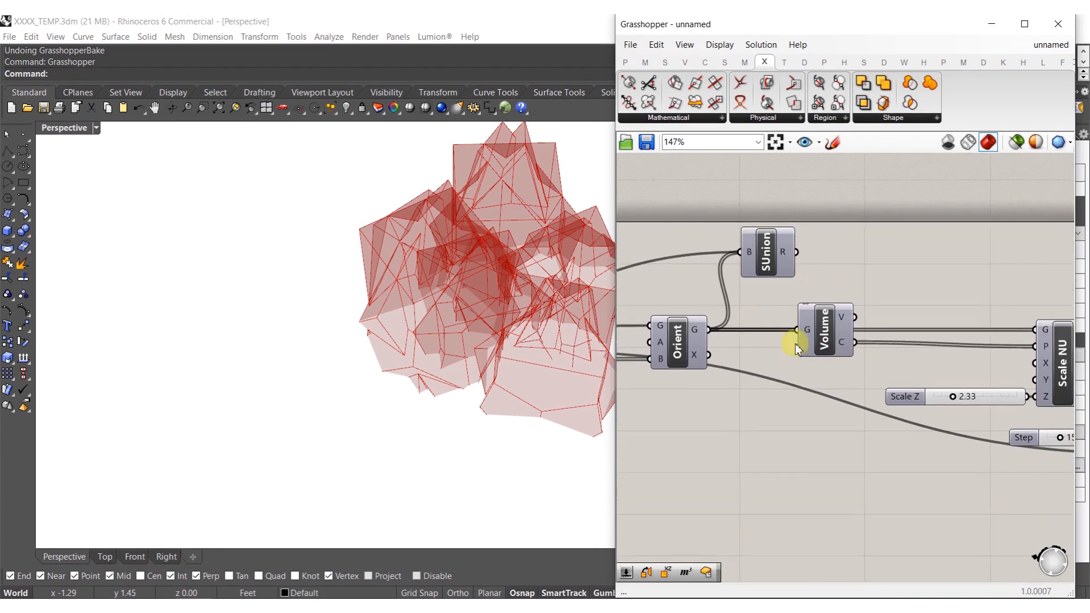
- Delete the duplicated Solid Union component above Orient
click(773, 259)
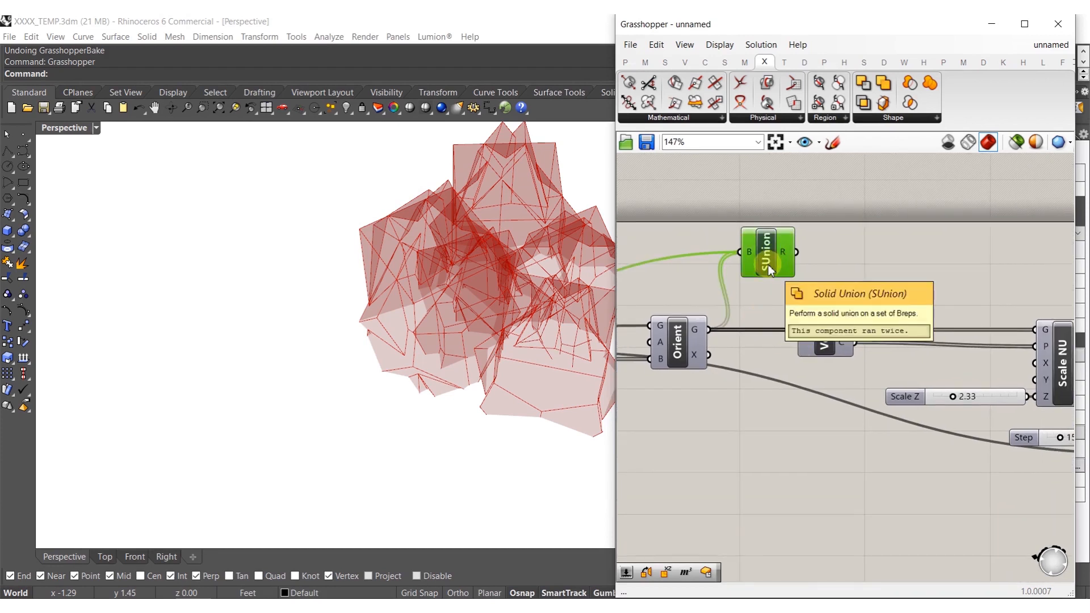
key(Delete)
right_drag(735, 313, 829, 312)
scroll(829, 312, down, 2)
right_drag(821, 352, 733, 360)
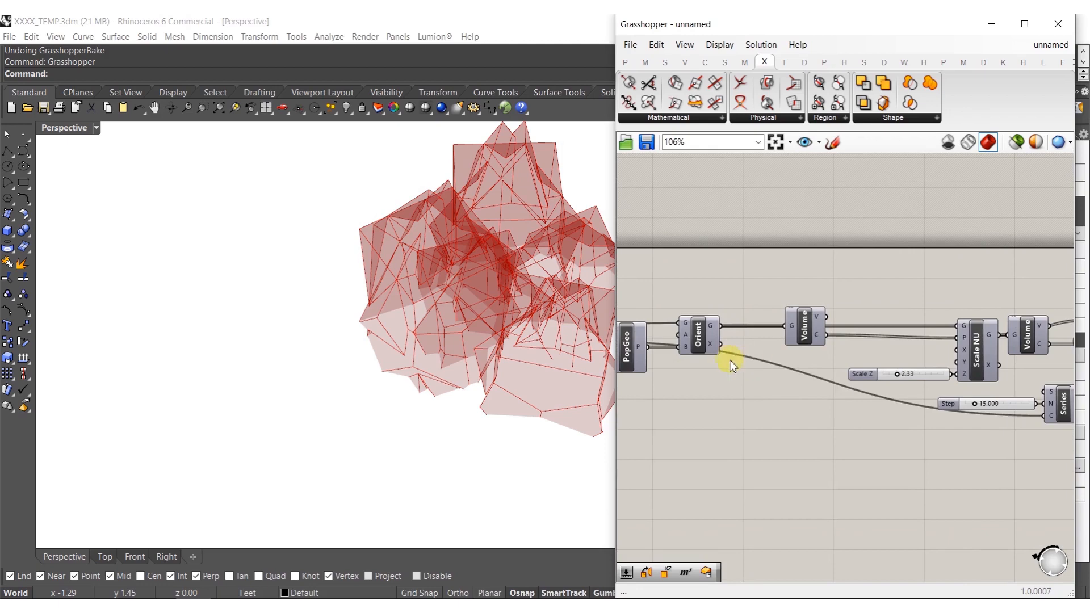
- Set the Scale Z slider of Scale NU to 2.69
right_drag(896, 390, 680, 384)
drag(893, 329, 900, 333)
click(892, 299)
right_drag(907, 334, 868, 327)
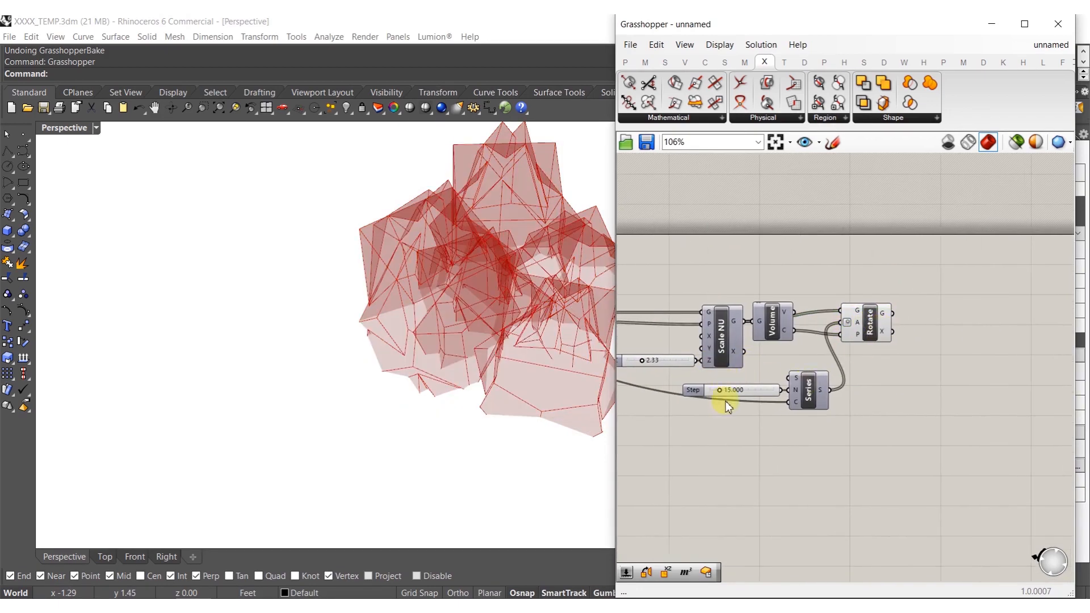
right_drag(727, 406, 895, 382)
scroll(863, 406, up, 5)
drag(878, 407, 887, 406)
scroll(887, 406, down, 6)
- Switch the Perspective viewport to Shaded display and view the stretched form from the side
middle_click(427, 390)
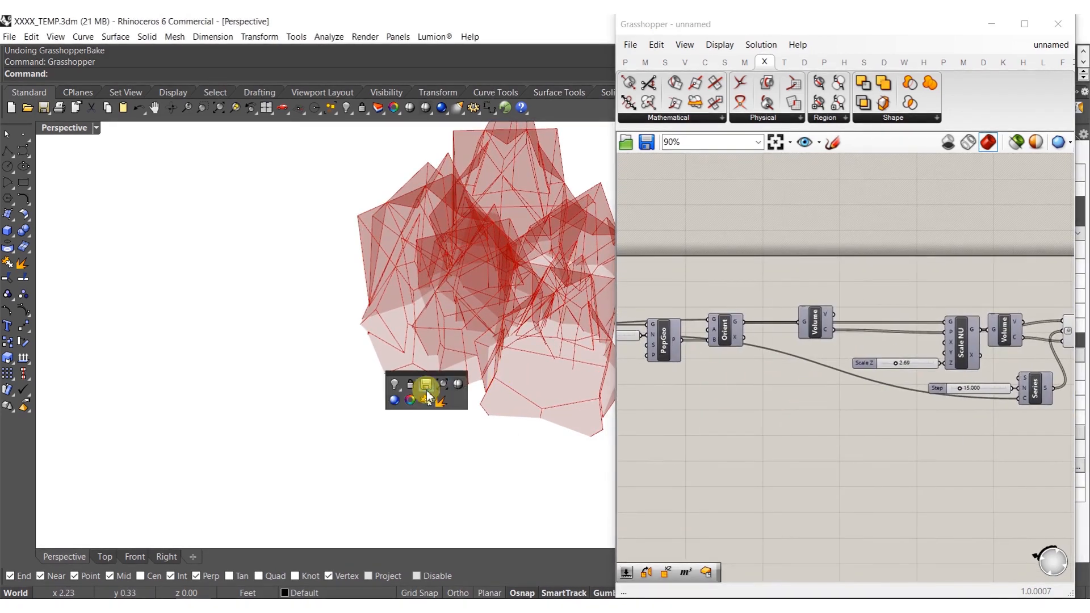
click(464, 388)
mouse_move(454, 395)
right_down()
mouse_move(432, 295)
mouse_move(535, 299)
mouse_move(573, 318)
right_up()
- Set the Step slider of the Series component to 47.116
scroll(774, 445, up, 5)
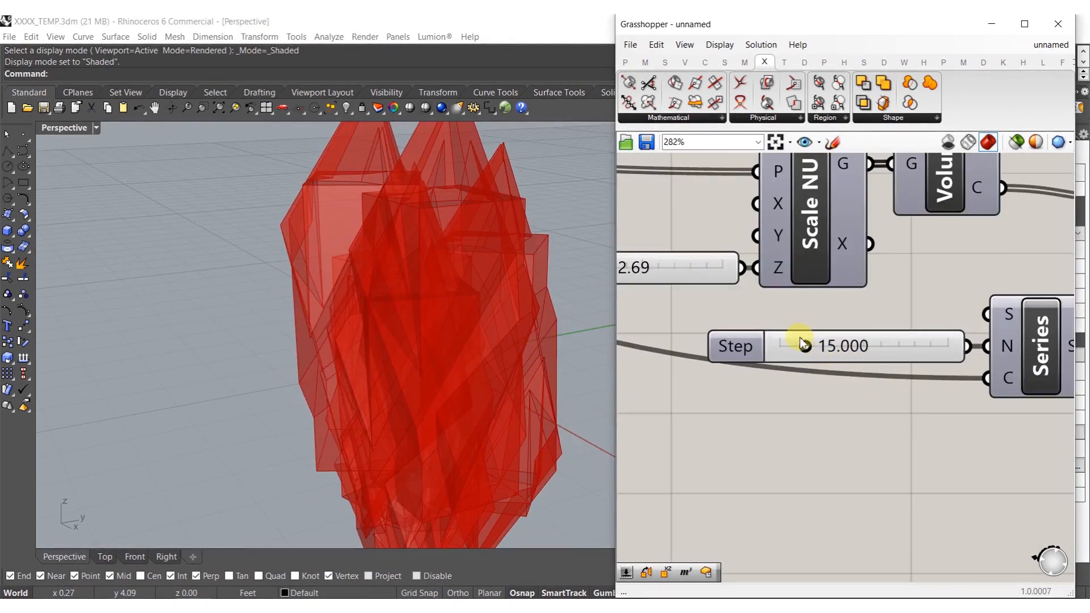
drag(807, 350, 862, 354)
scroll(857, 351, down, 4)
- Set the Count slider of the Populate Geometry component to 6 and check the form from above and the side
right_drag(630, 321, 767, 379)
right_drag(686, 372, 805, 373)
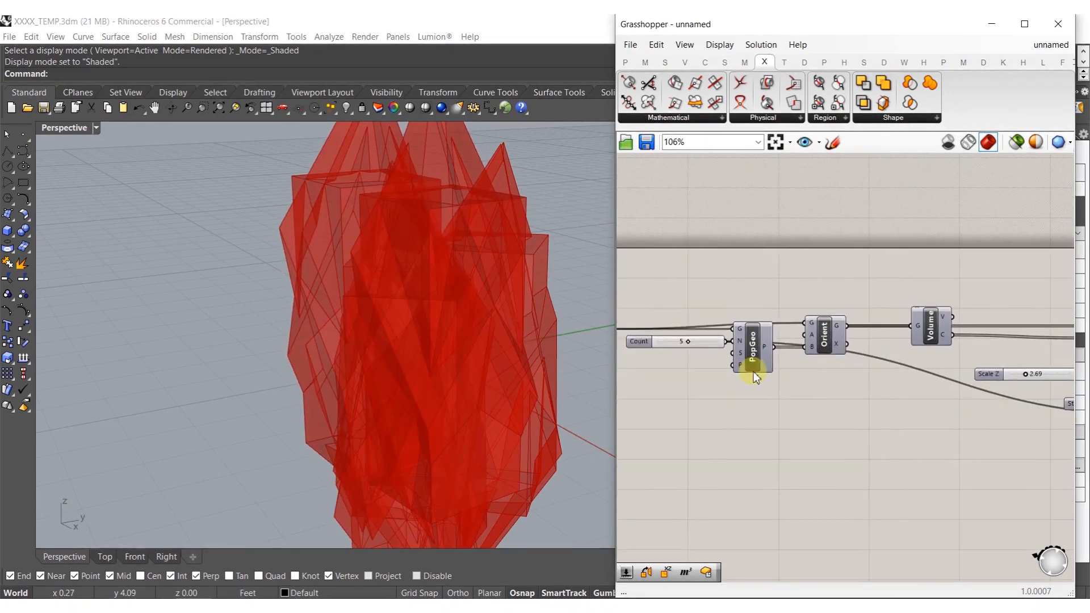
scroll(684, 344, up, 6)
scroll(755, 313, up, 1)
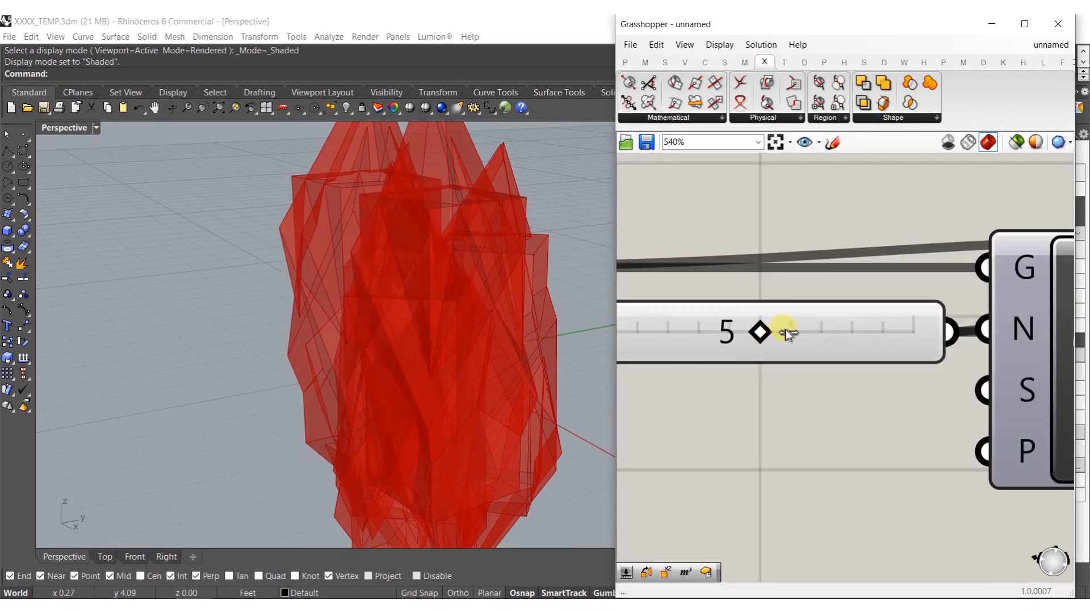
drag(786, 333, 789, 334)
scroll(480, 393, down, 10)
scroll(455, 382, up, 7)
right_drag(457, 383, 503, 388)
scroll(757, 335, down, 10)
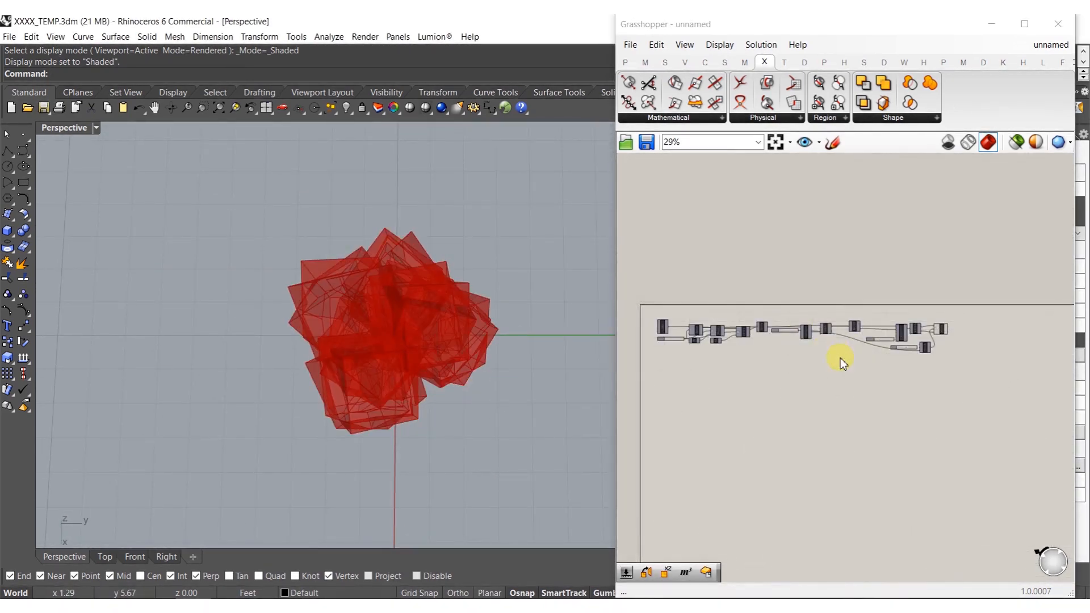
right_drag(499, 350, 443, 285)
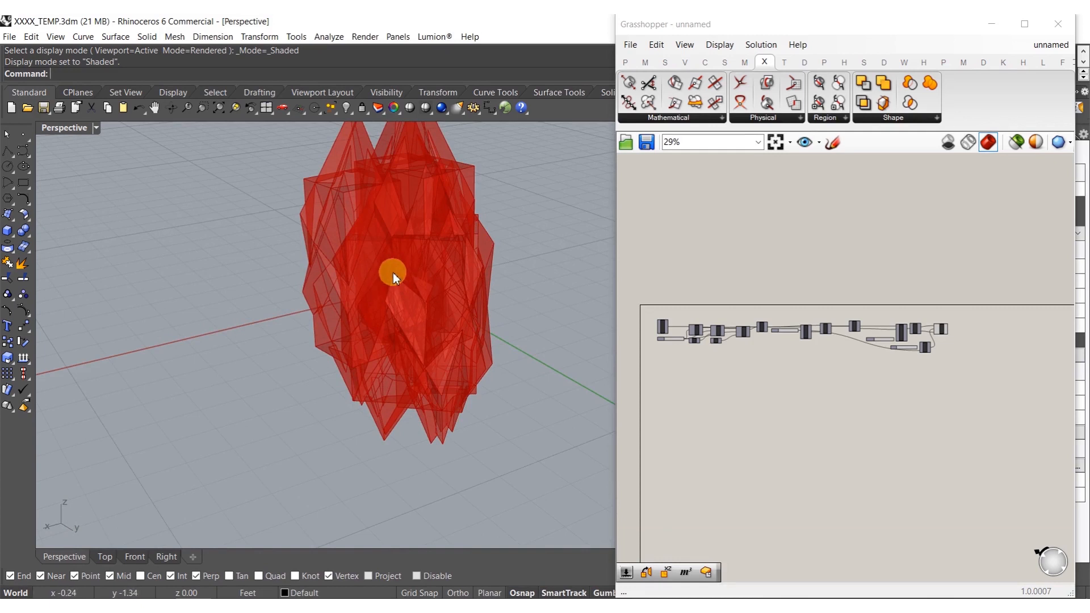
- Turn on the preview of the Rotate component that feeds the first Solid Union
scroll(766, 336, up, 5)
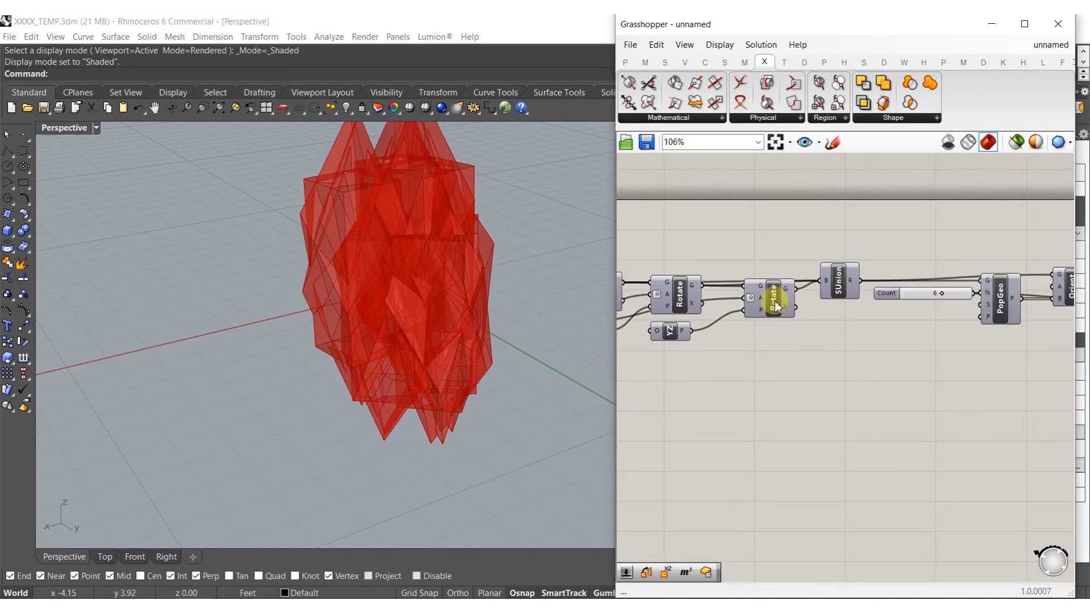
middle_click(777, 307)
click(803, 269)
click(813, 214)
right_drag(542, 289, 641, 296)
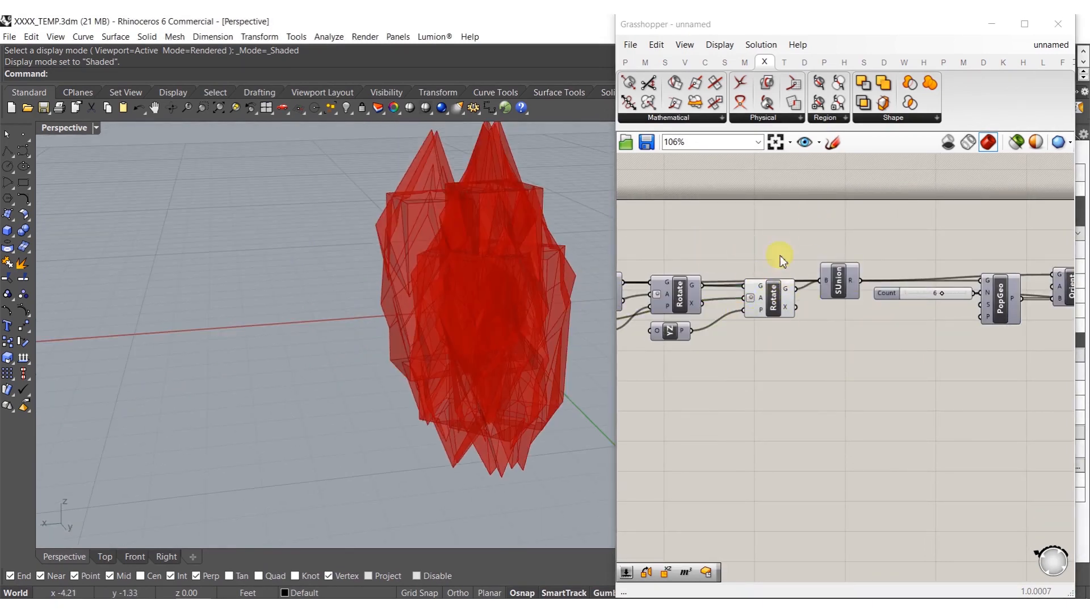
- Add a Scale component below the previewed Rotate and connect Rotate's geometry output to its geometry input
double_click(760, 384)
text(sca)
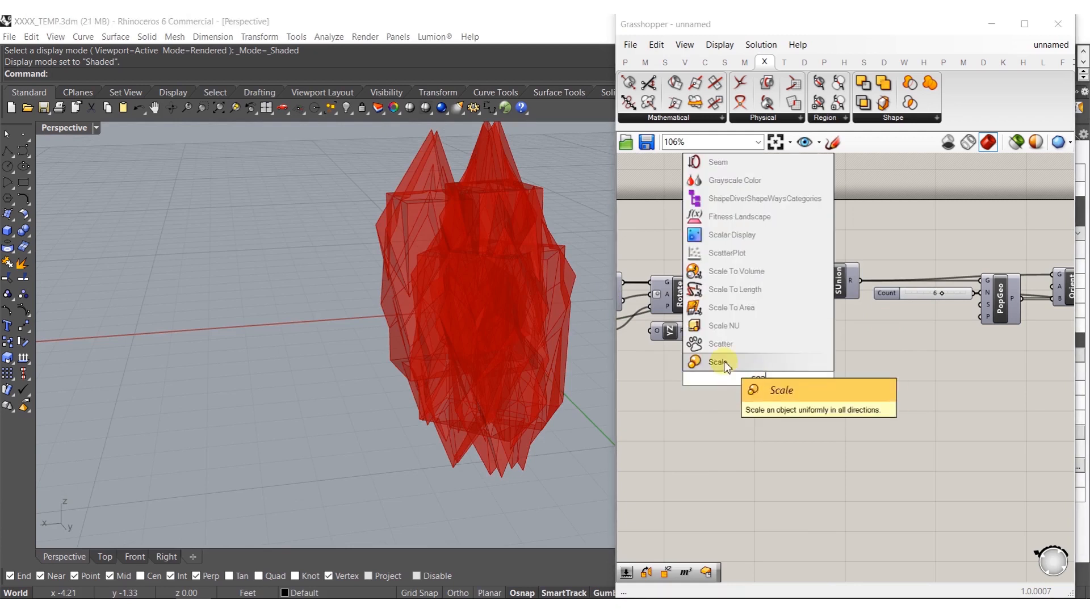
click(738, 361)
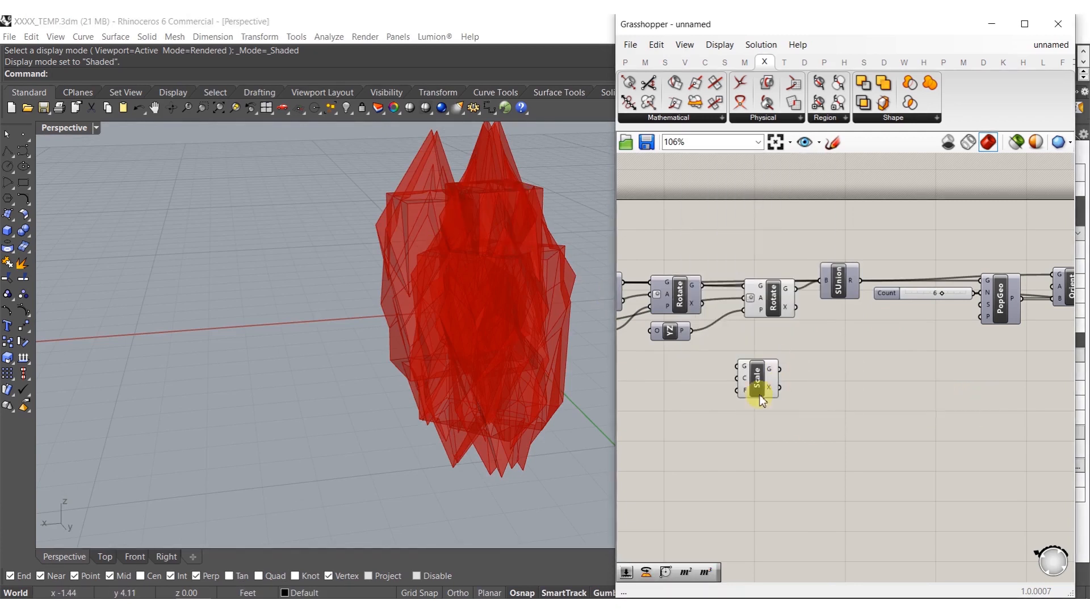
drag(762, 387, 773, 389)
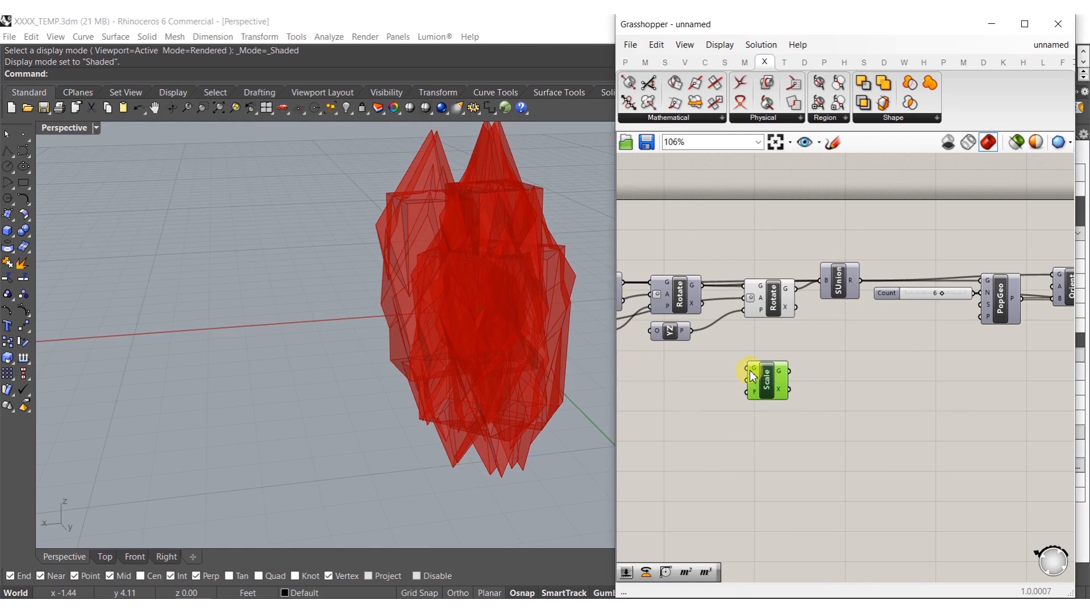
drag(845, 286, 795, 291)
- Add a decimal number slider, connect it to Scale's factor input and set it to 10
double_click(703, 437)
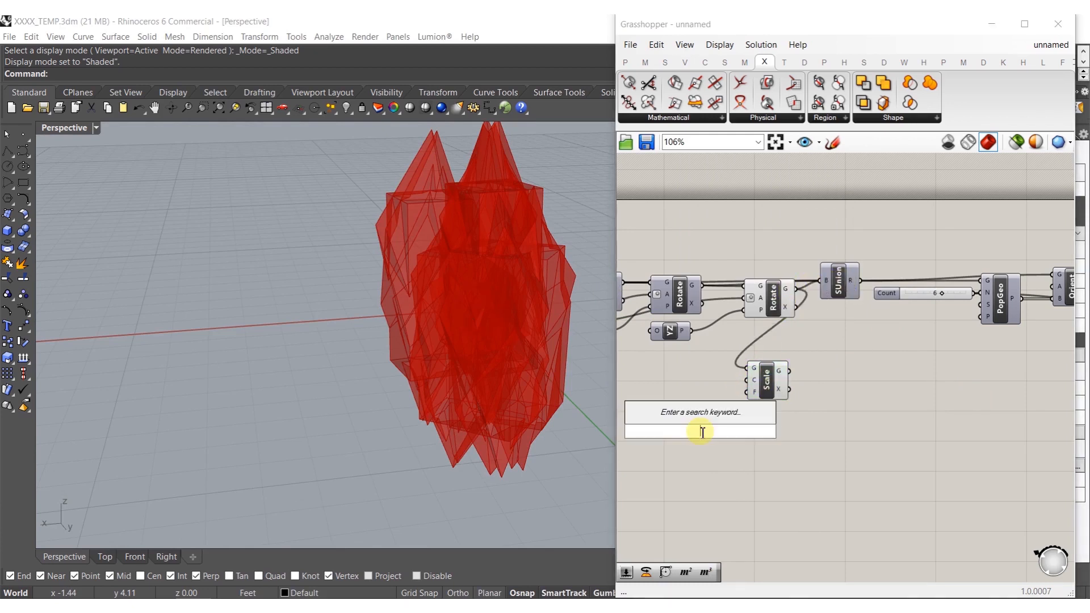
text(5.)
key(Return)
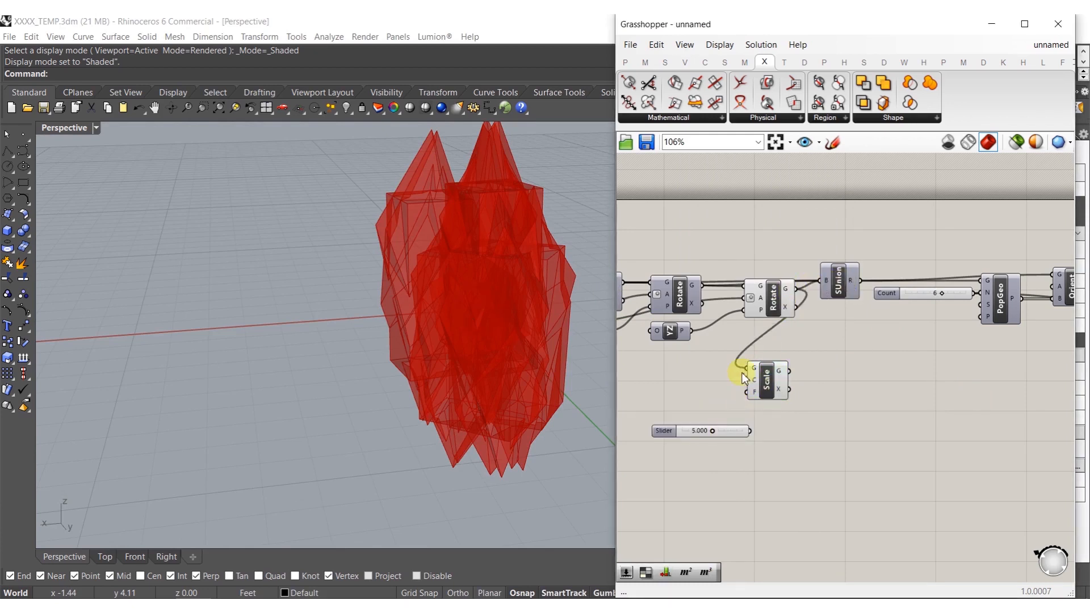
drag(753, 395, 750, 429)
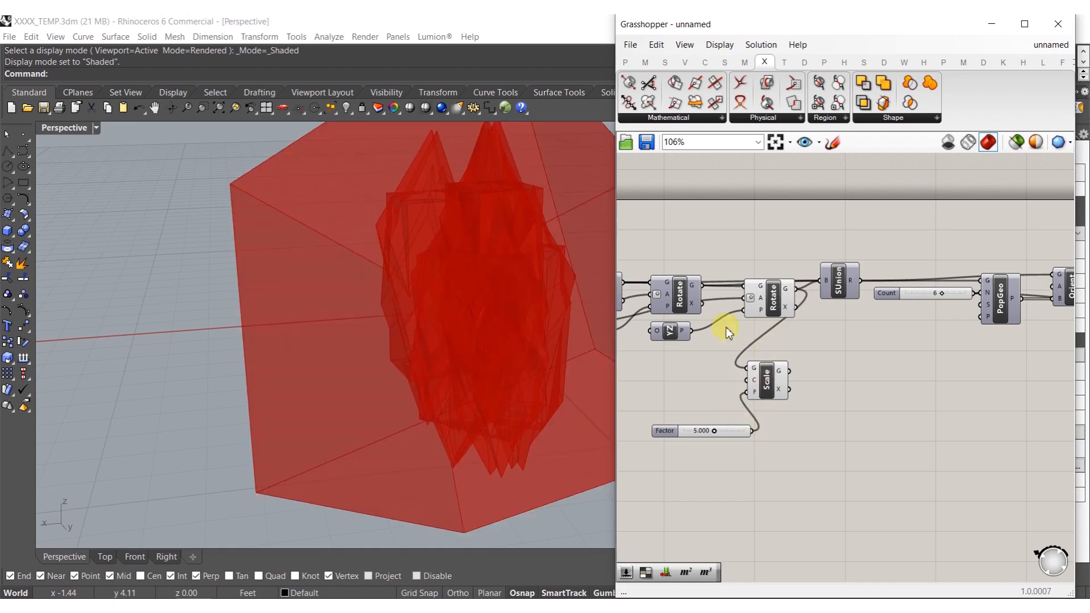
click(519, 330)
drag(713, 431, 769, 434)
scroll(301, 332, down, 5)
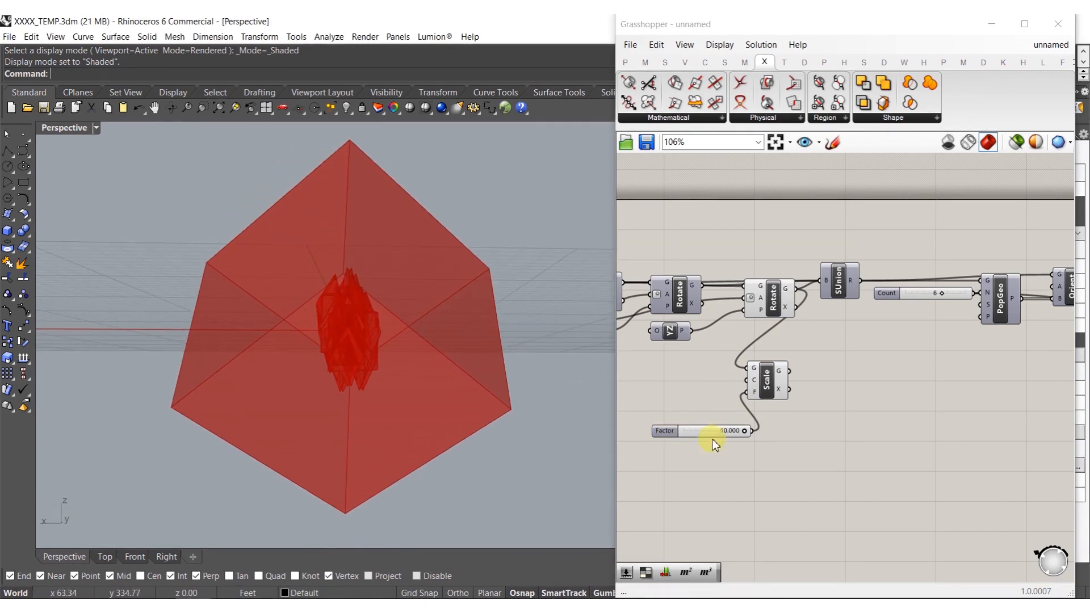
- Place a Solid Difference component beside the Scale component
right_drag(817, 383, 774, 382)
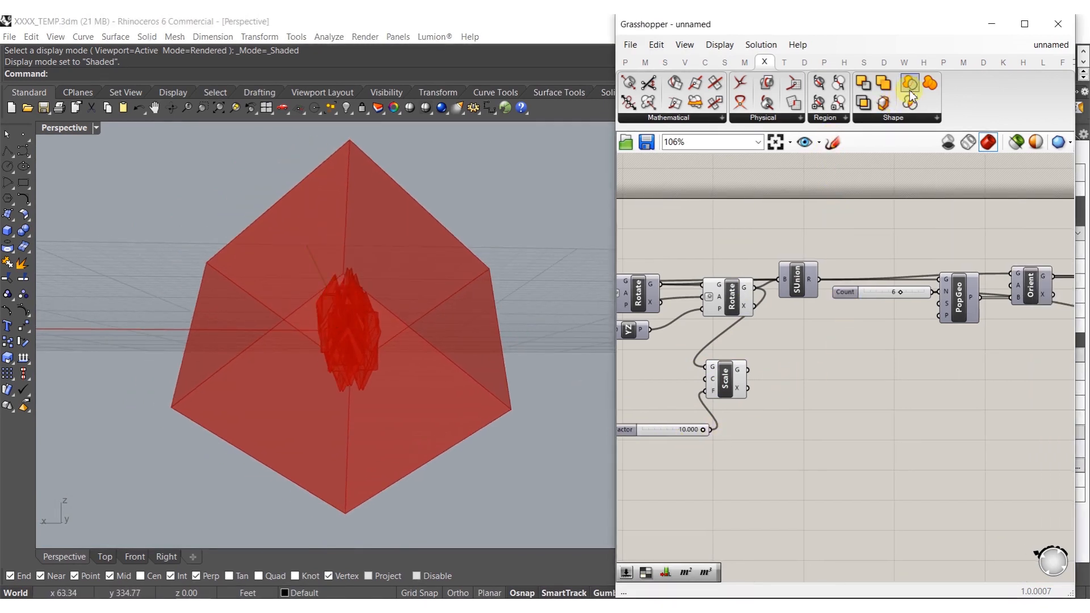
drag(858, 117, 842, 393)
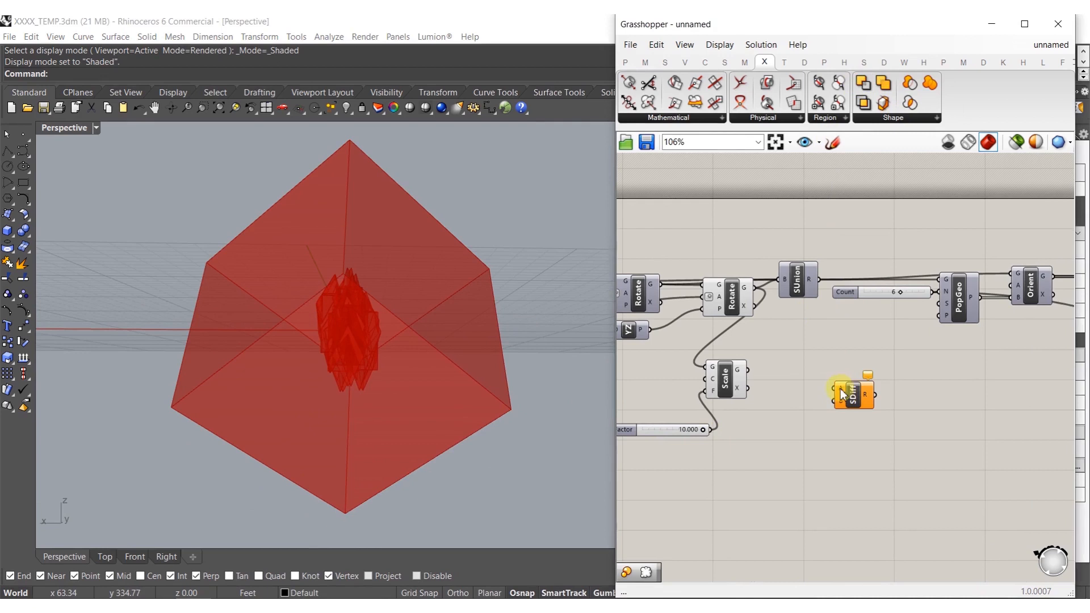
- Place a Solid Union component after the final Rotate and connect Rotate's geometry output to its input
scroll(847, 382, down, 4)
right_drag(932, 386, 722, 375)
scroll(899, 338, up, 4)
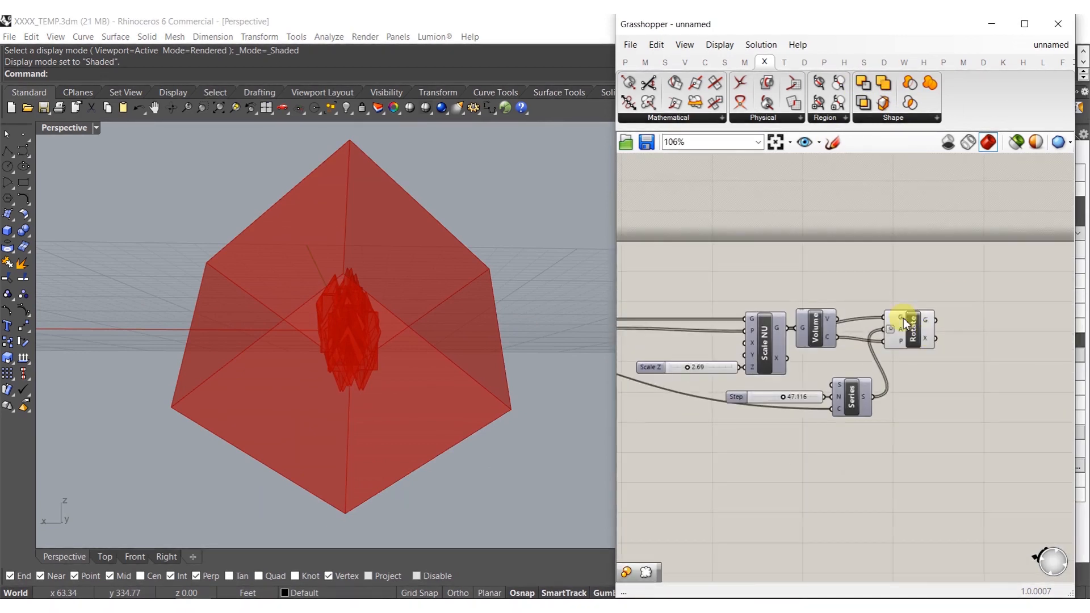
click(916, 328)
scroll(915, 341, down, 5)
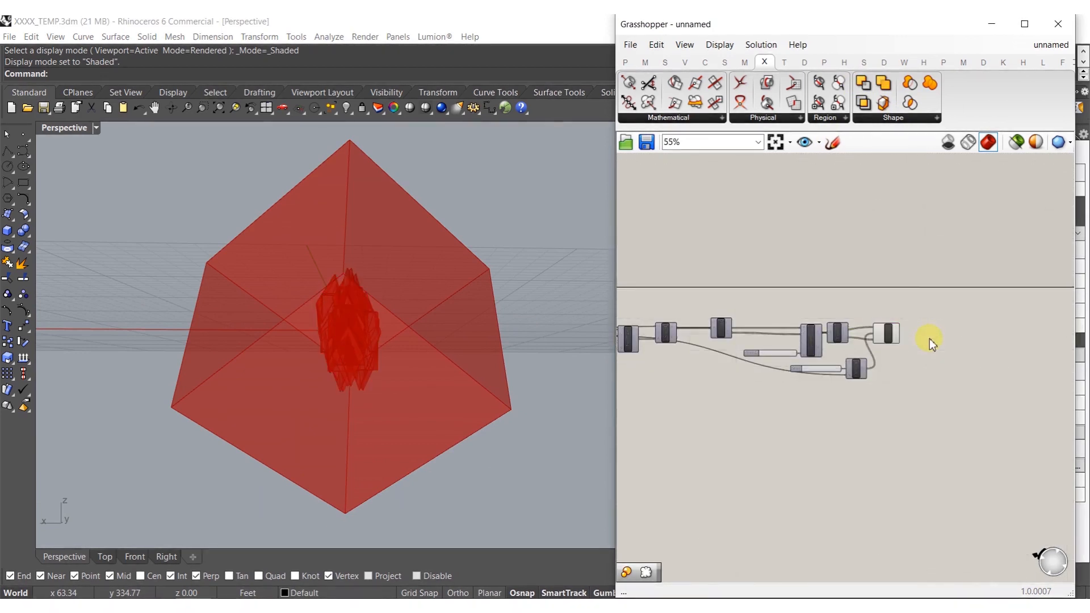
double_click(928, 338)
drag(906, 85, 899, 363)
scroll(930, 315, up, 6)
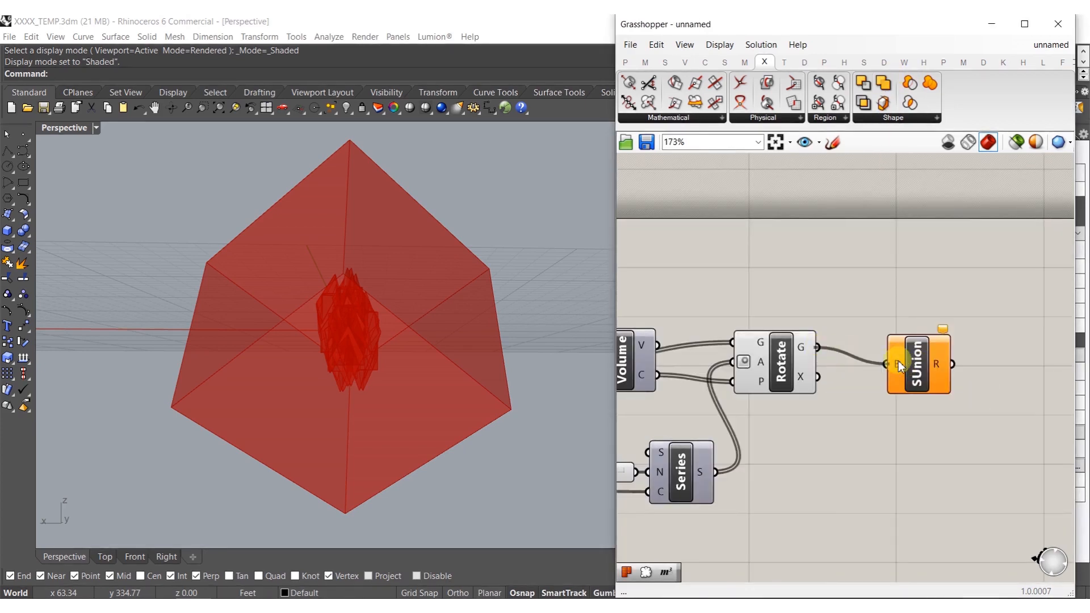
drag(905, 364, 875, 345)
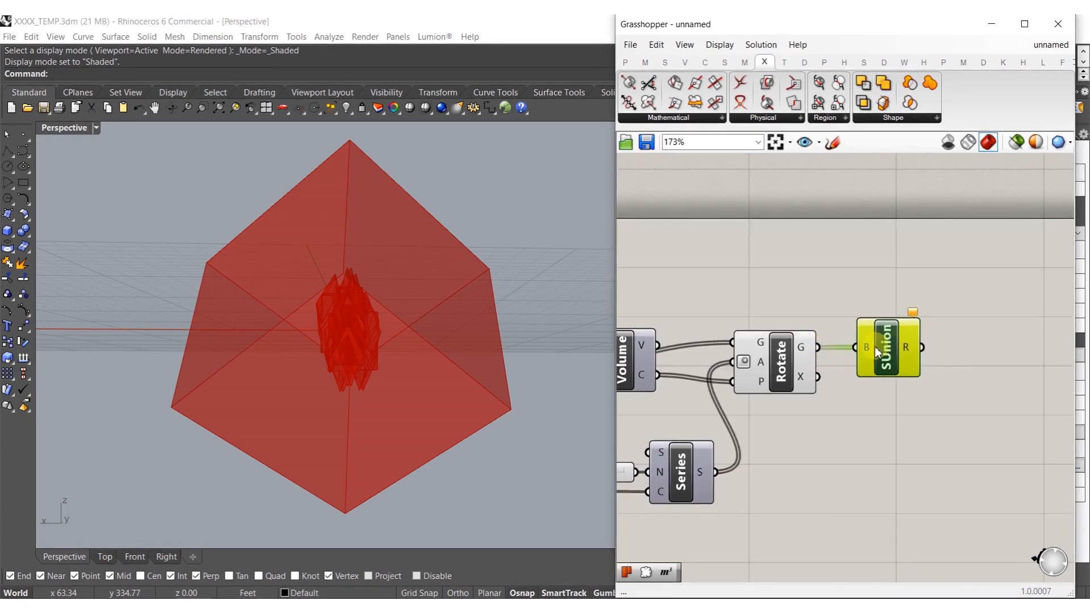
right_drag(864, 391, 888, 384)
scroll(903, 353, down, 2)
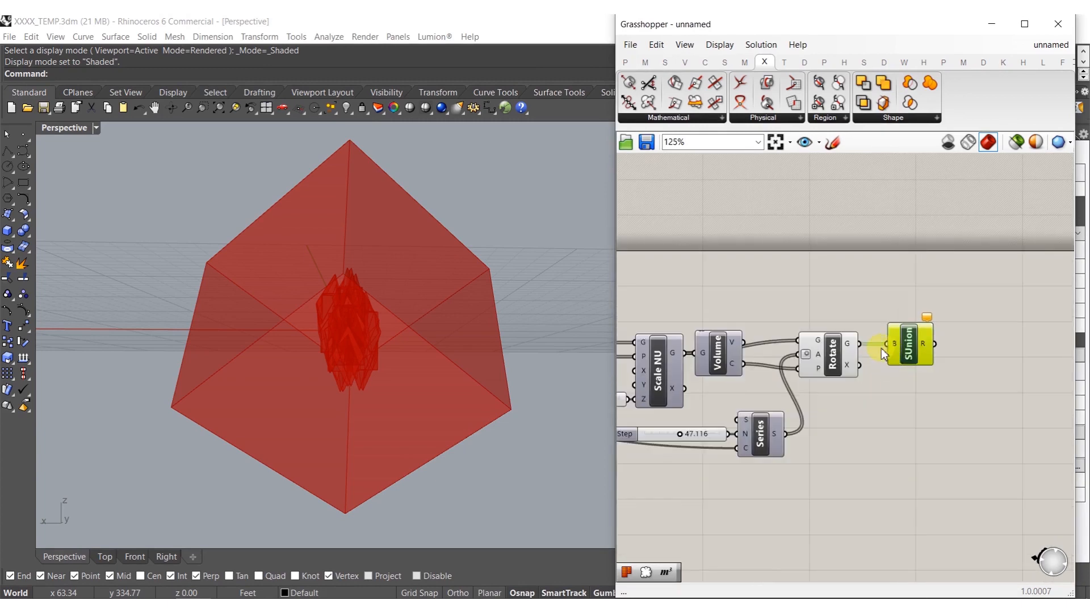
- Add the first Solid Union's result as a second source for the final Solid Union's input
shift+drag(889, 343, 692, 325)
scroll(893, 404, down, 6)
scroll(778, 414, up, 6)
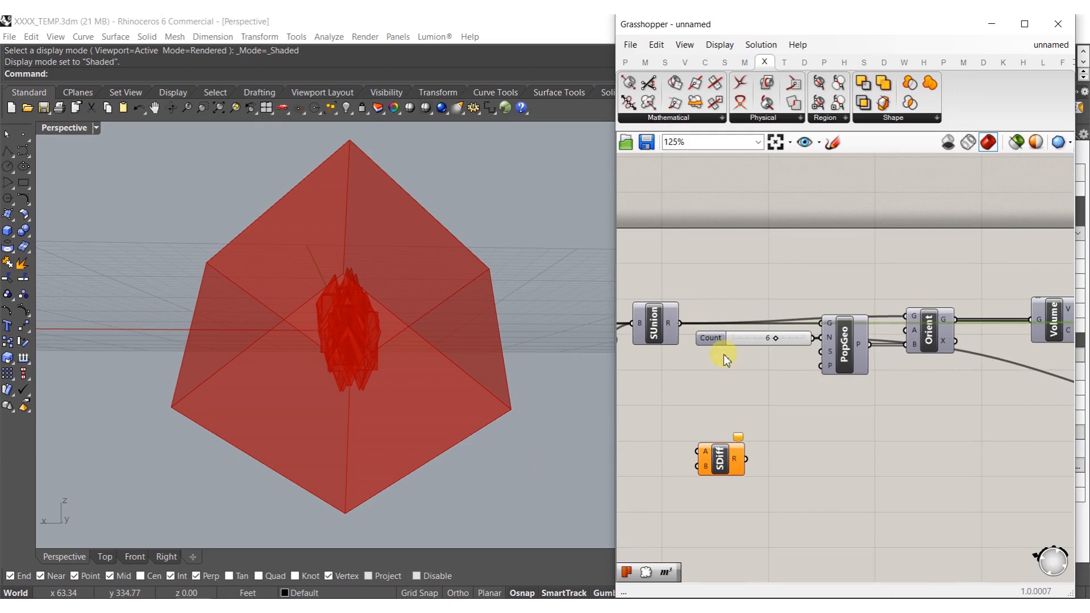
- Turn off the preview of the Volume, Series and Rotate components that follow Scale NU
right_drag(925, 389, 703, 398)
scroll(724, 377, down, 2)
drag(880, 458, 793, 272)
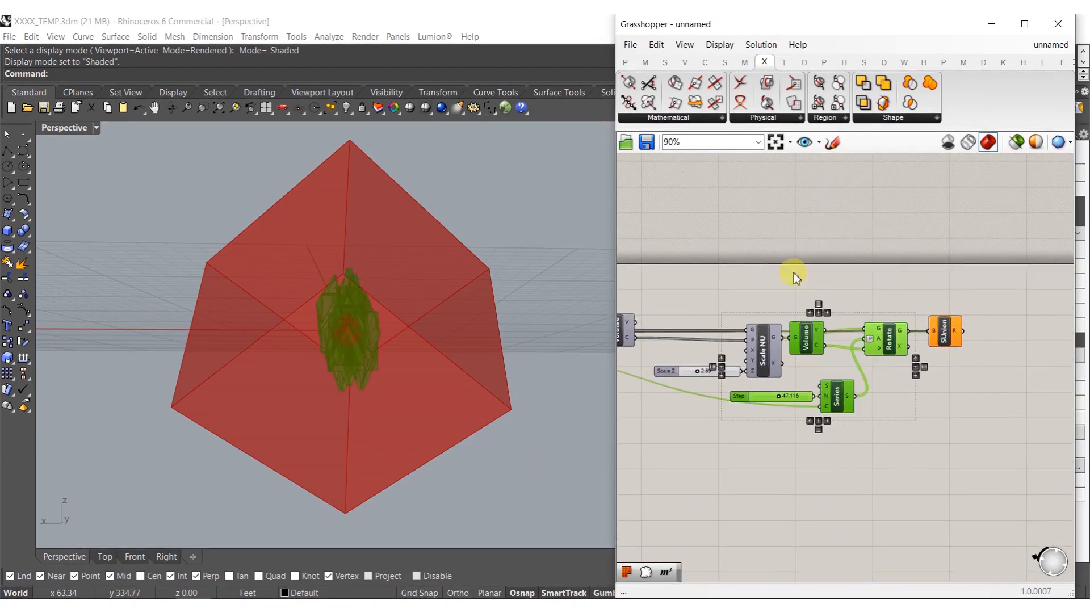
middle_click(887, 331)
click(929, 296)
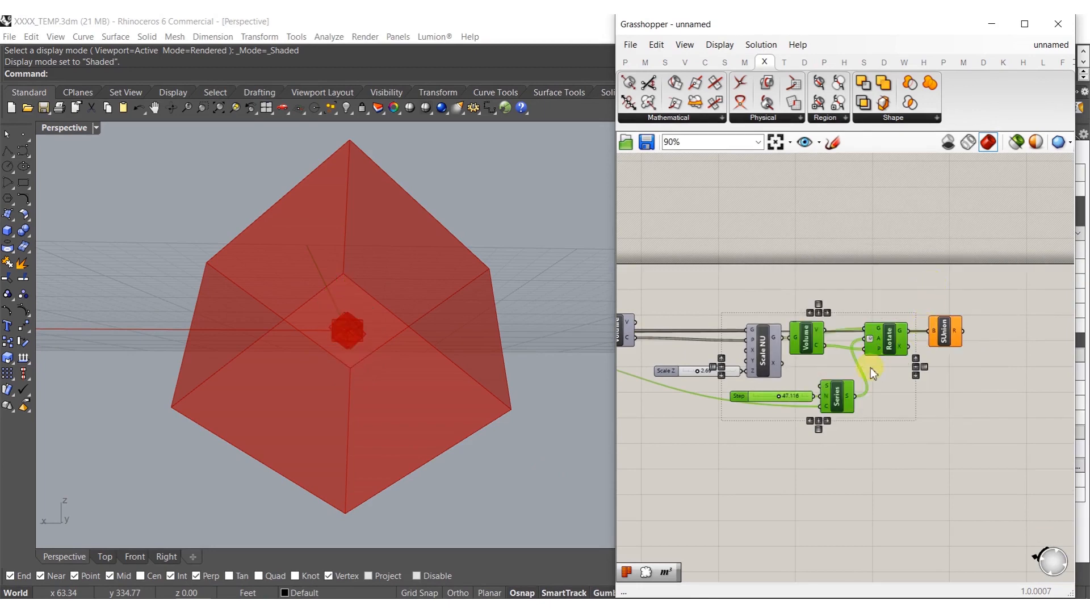
- Delete the Solid Union component placed after the final Rotate
click(833, 455)
mouse_move(783, 425)
right_down()
mouse_move(889, 419)
mouse_move(784, 423)
right_up()
scroll(981, 340, up, 4)
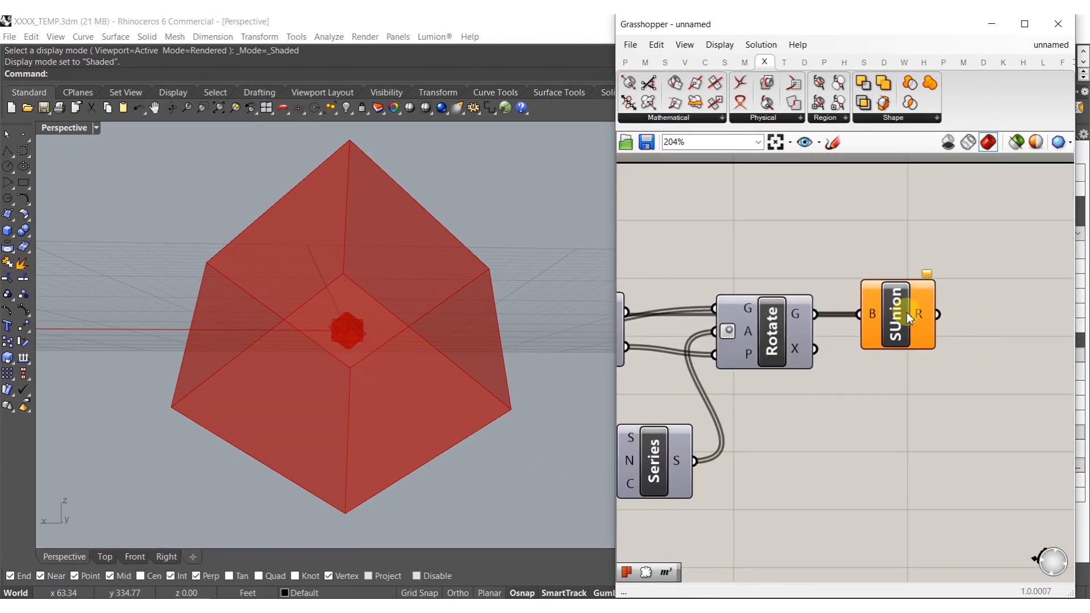
drag(907, 312, 907, 293)
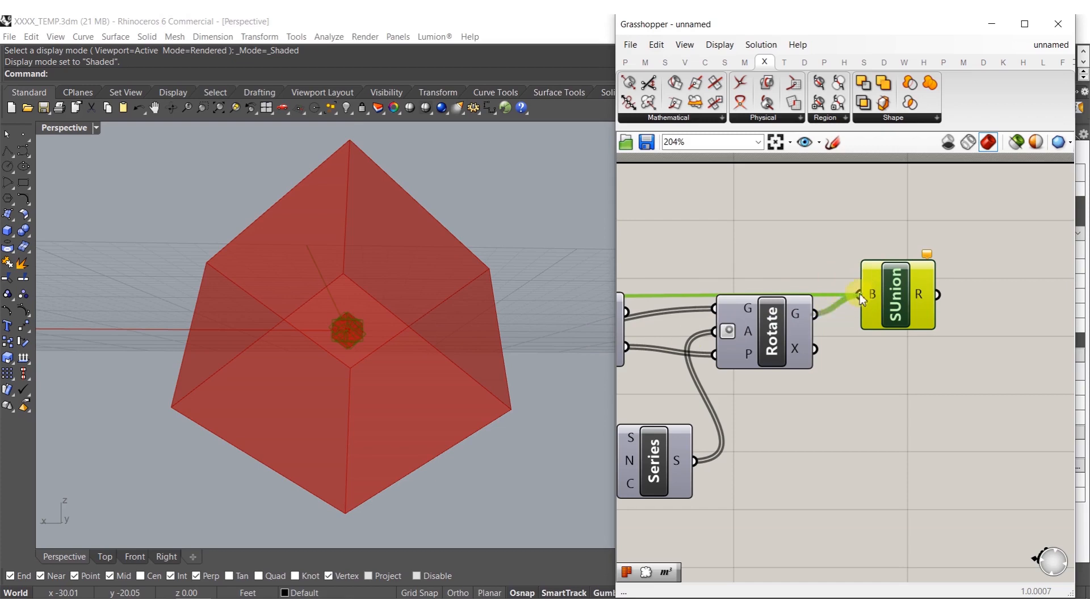
drag(866, 294, 865, 295)
scroll(865, 295, down, 5)
right_drag(874, 296, 886, 315)
scroll(887, 315, up, 4)
drag(886, 315, 879, 348)
scroll(876, 350, down, 4)
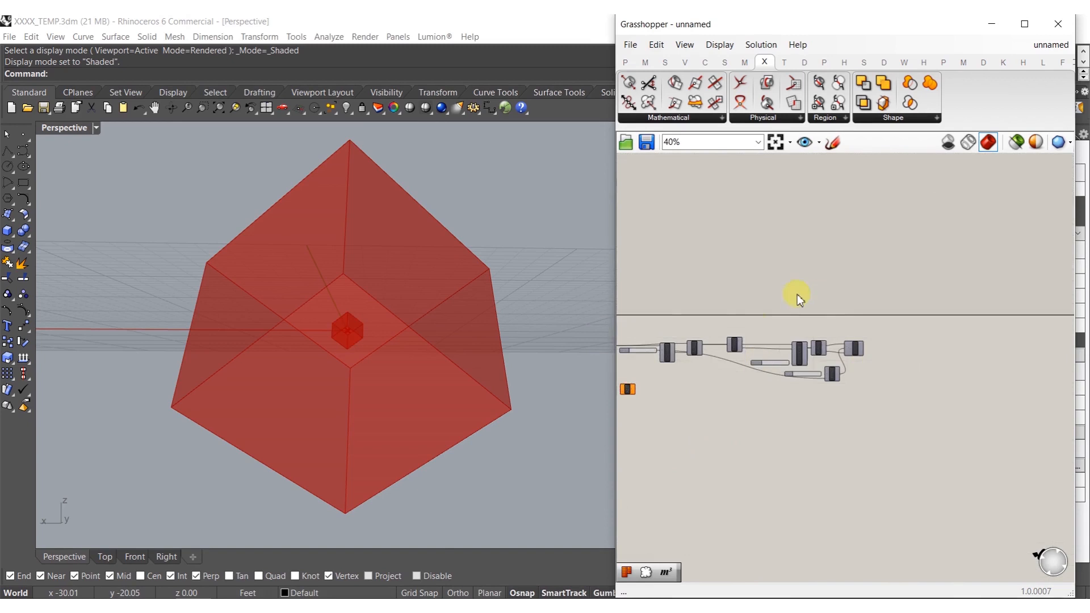
- Duplicate the Count slider, Populate Geometry, Orient and Volume components below the originals
right_drag(798, 298, 735, 393)
drag(781, 370, 742, 346)
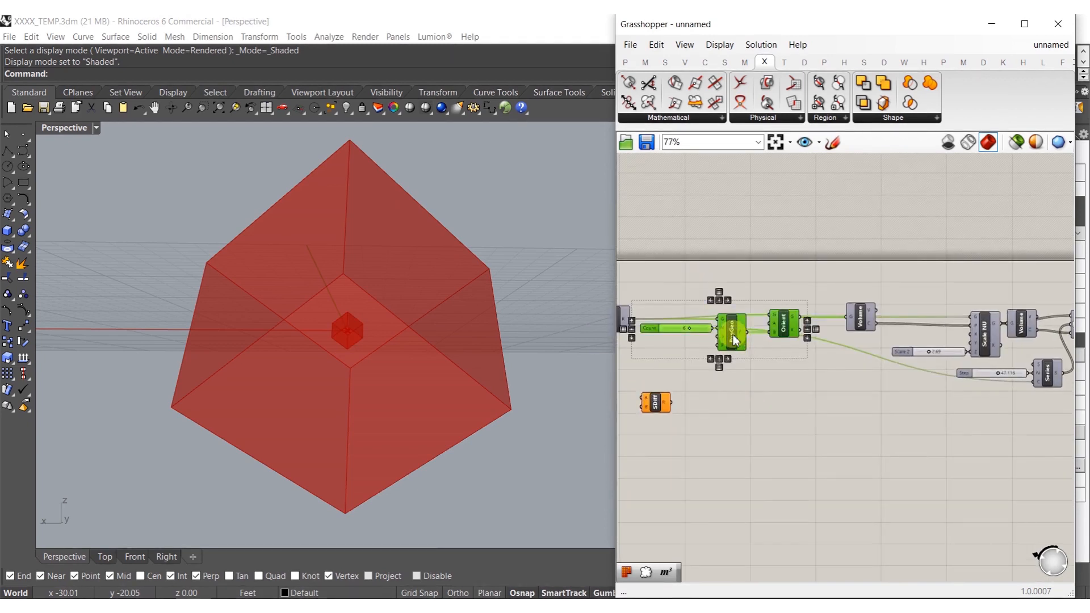
shift+click(857, 326)
scroll(853, 321, down, 4)
scroll(804, 332, up, 6)
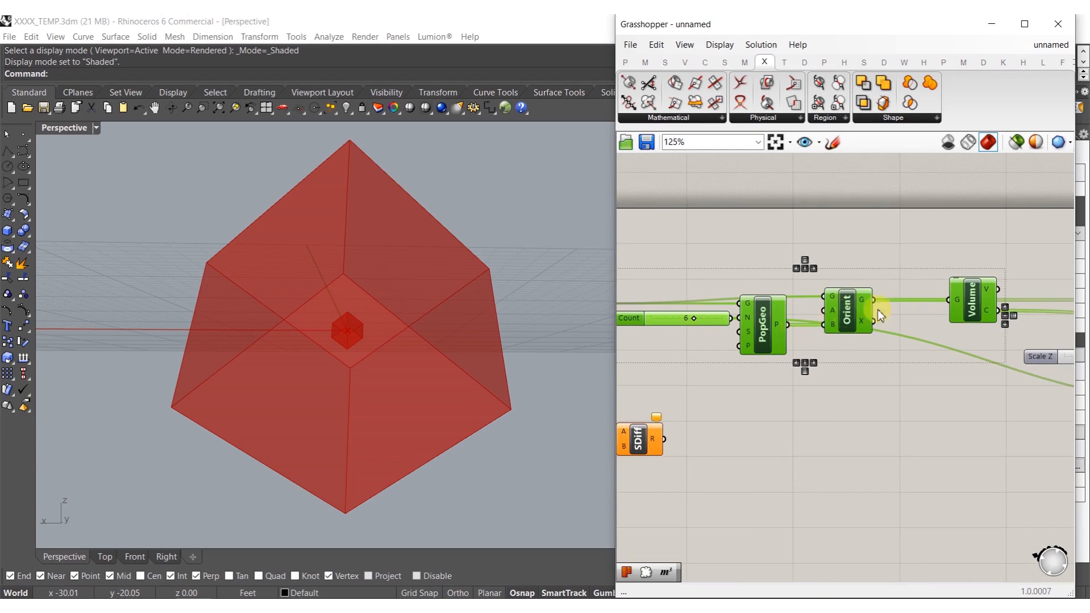
scroll(840, 335, down, 3)
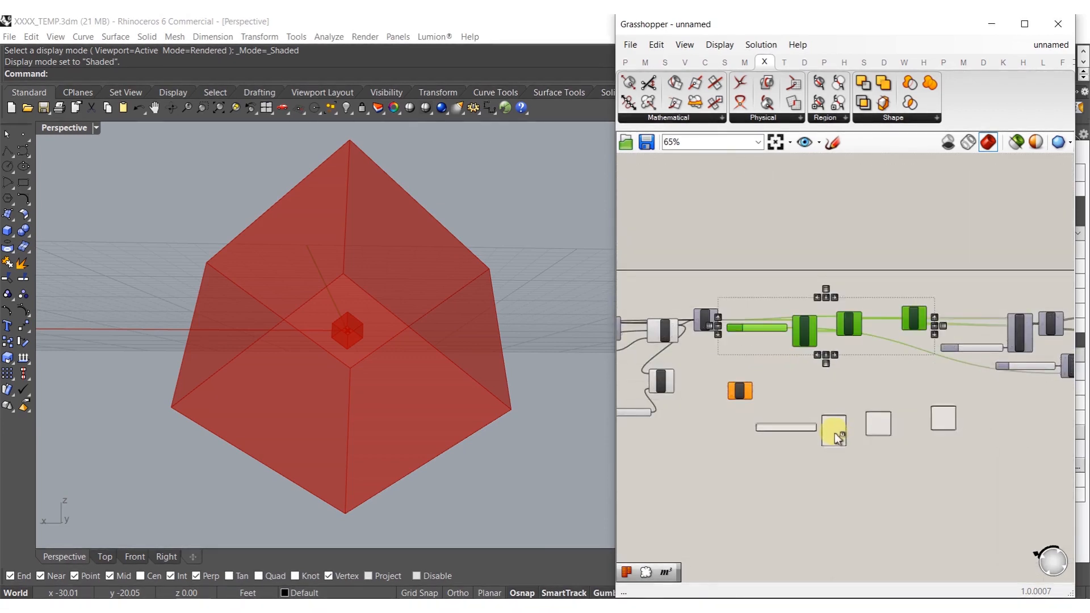
drag(819, 420, 808, 420)
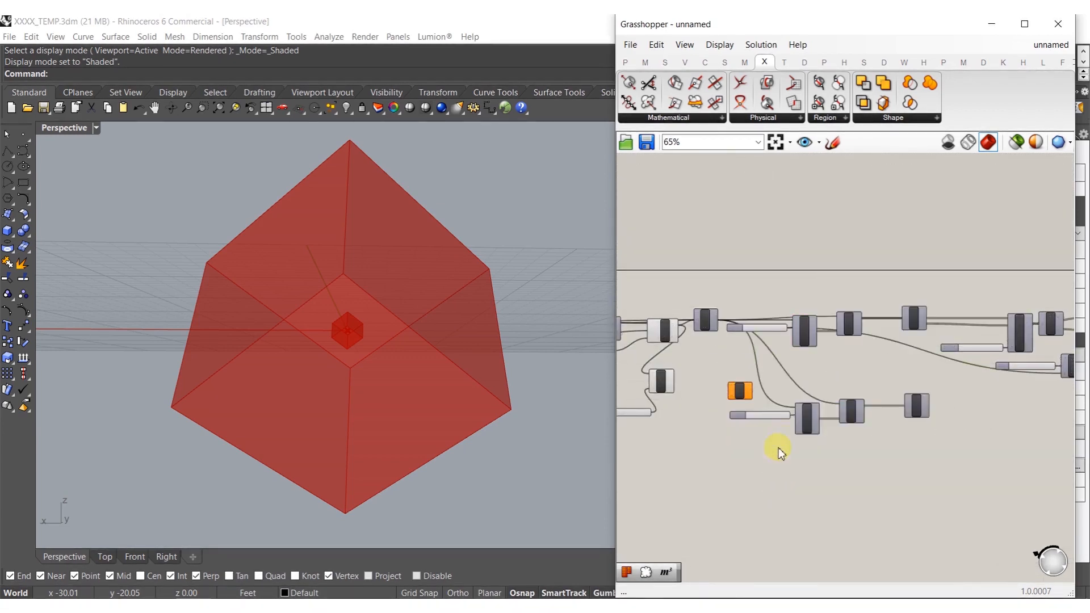
- Connect the enlarged box from Scale's geometry output to the copied Populate Geometry's geometry input
scroll(795, 426, up, 4)
scroll(802, 422, down, 5)
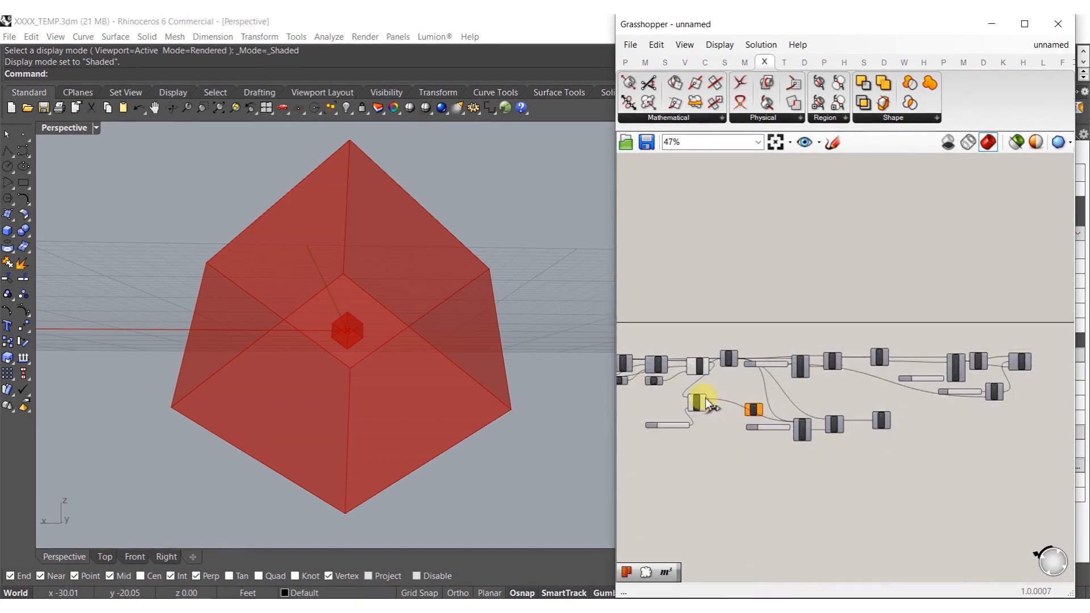
scroll(772, 430, up, 5)
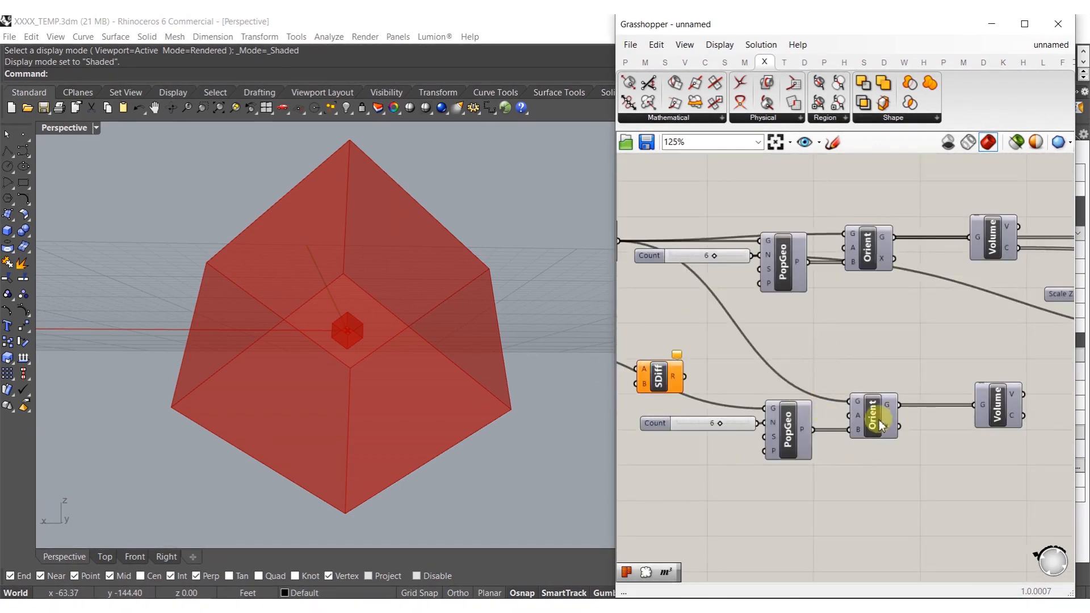
- Place the copied Volume above the copied Orient and connect the original Rotate's geometry output to its input
scroll(763, 446, down, 4)
scroll(859, 430, up, 3)
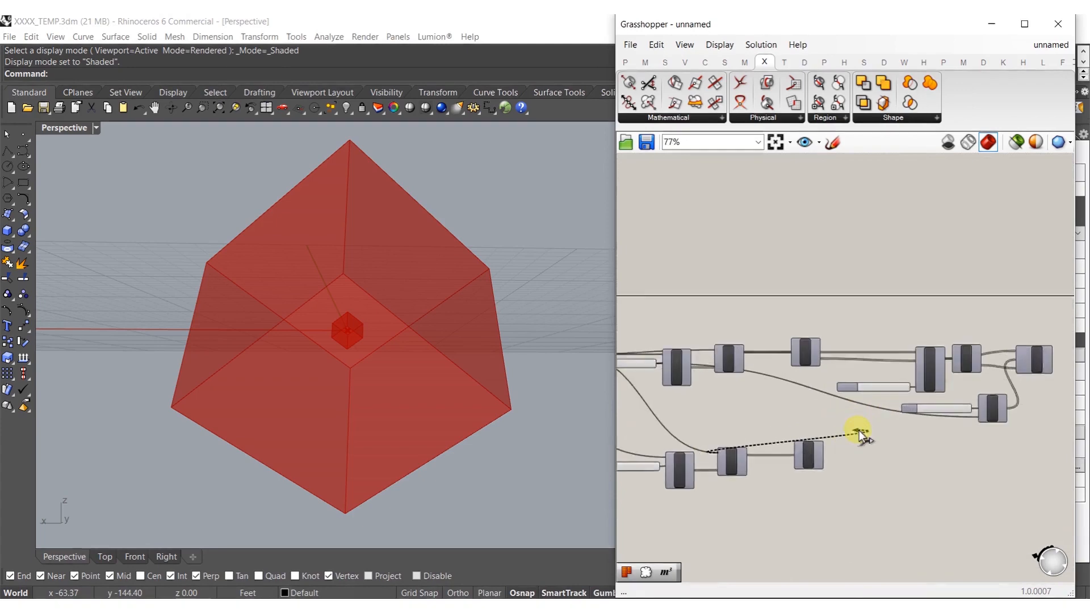
drag(779, 458, 990, 345)
scroll(688, 427, down, 3)
scroll(916, 379, up, 4)
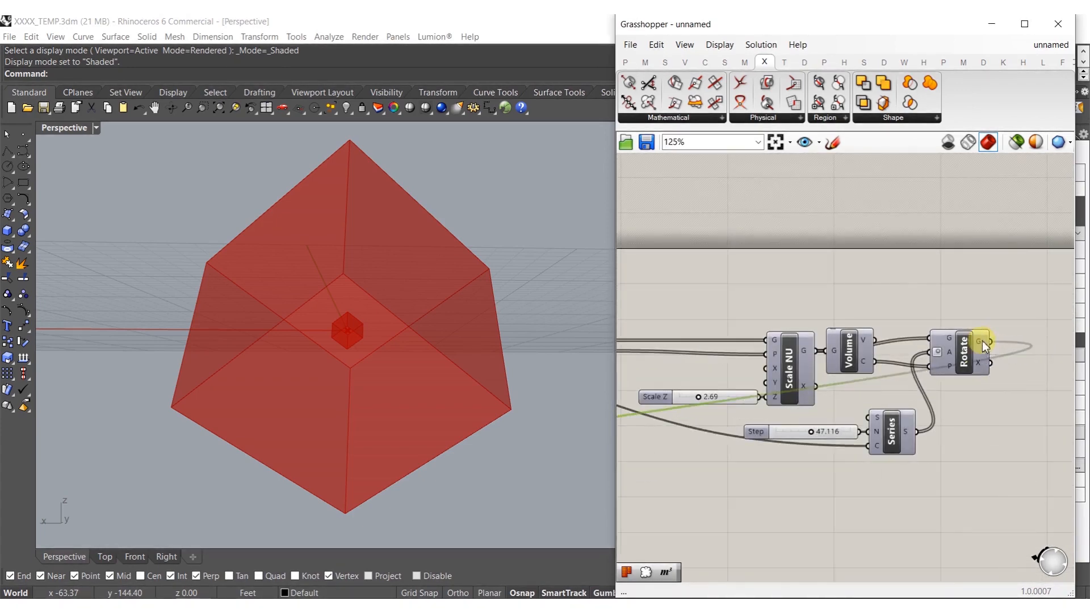
scroll(928, 395, down, 4)
scroll(628, 409, up, 4)
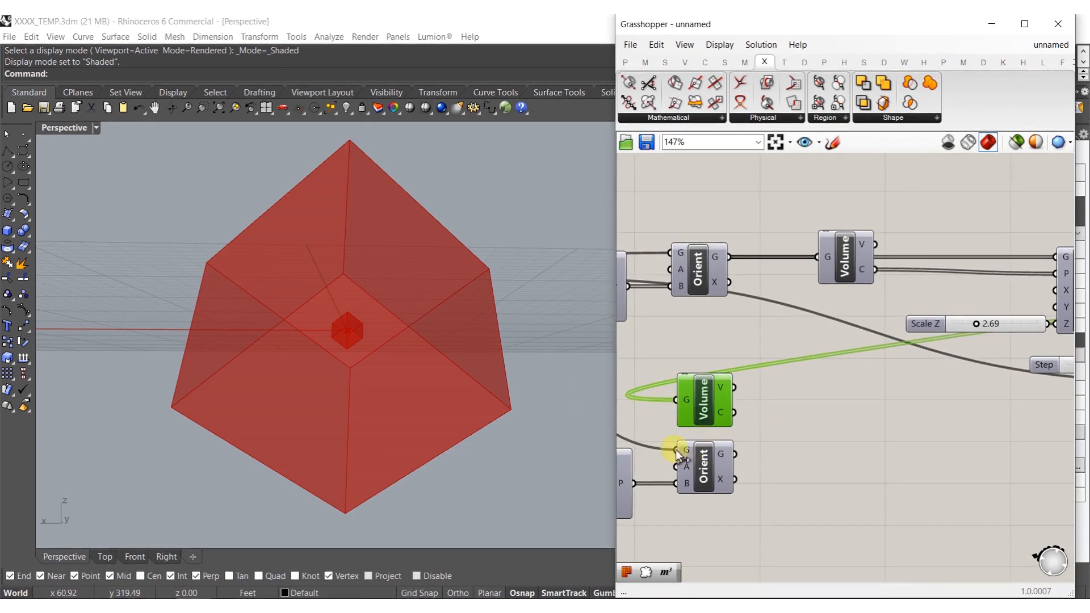
- Connect the original Rotate's geometry output to the copied Orient's G input and the copied Volume's centroid to its A input
scroll(686, 454, down, 6)
drag(676, 451, 889, 361)
scroll(887, 400, up, 5)
right_drag(751, 456, 945, 374)
right_drag(829, 382, 1082, 383)
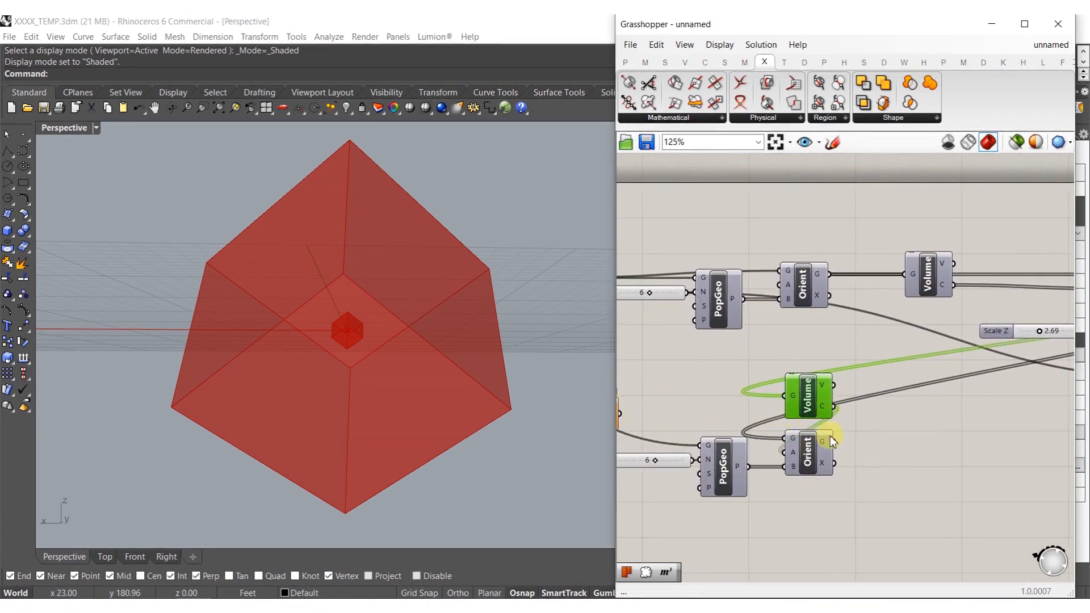
- Turn on the preview of the copied Orient component
click(809, 455)
middle_click(806, 451)
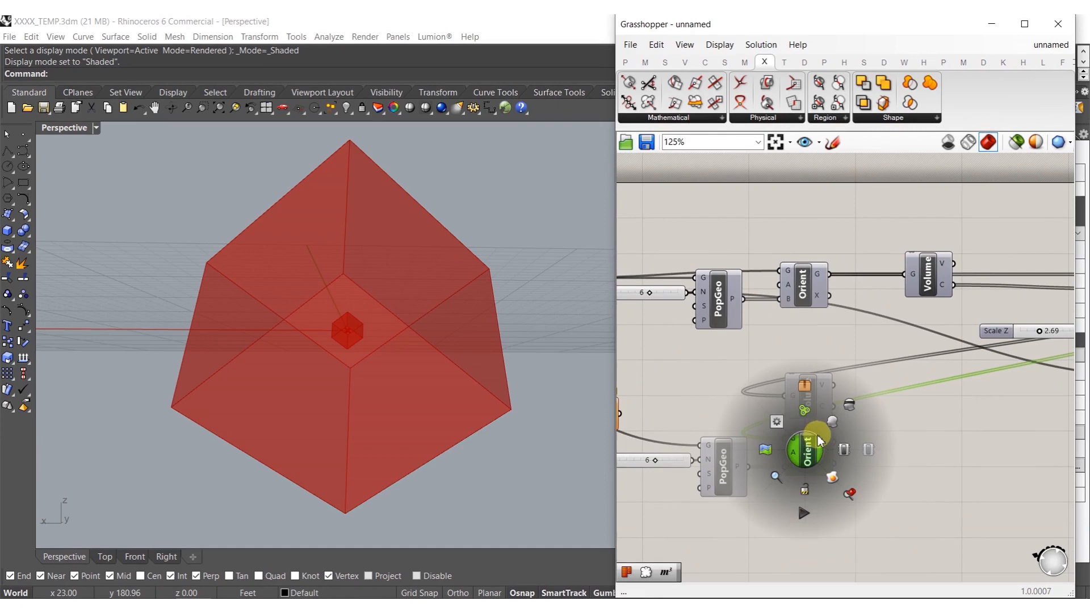
click(830, 425)
mouse_move(374, 318)
right_down()
mouse_move(462, 333)
mouse_move(471, 366)
mouse_move(440, 350)
right_up()
- Set the factor slider of the box's Scale component to 4.589
right_drag(642, 457, 819, 422)
right_drag(681, 417, 863, 425)
scroll(766, 423, up, 6)
drag(821, 428, 702, 426)
scroll(377, 312, up, 6)
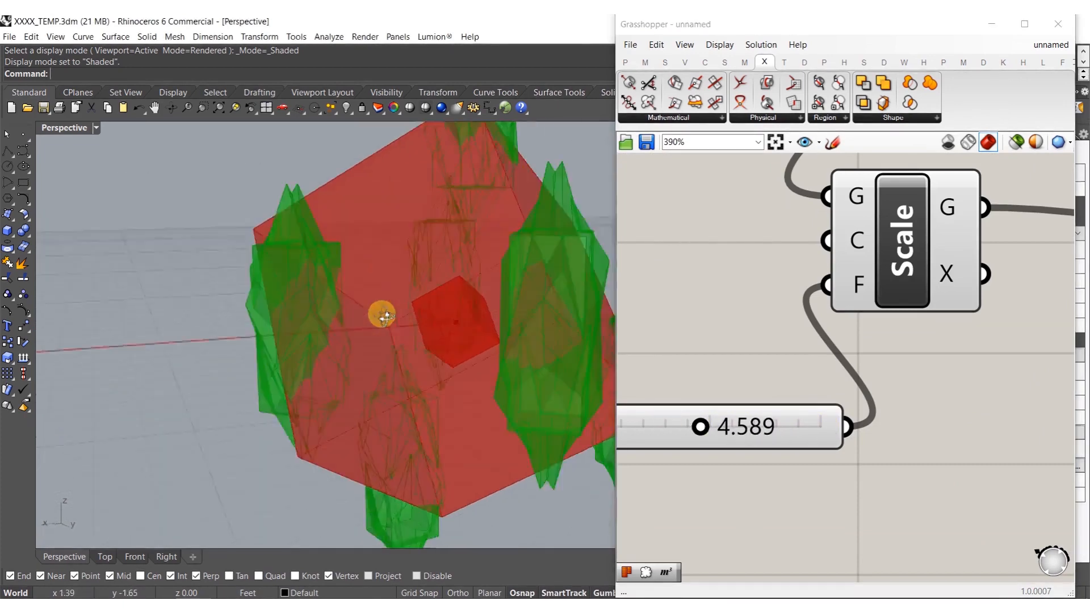
- Duplicate the Step slider, Series and Rotate components beside the copied Orient
scroll(830, 380, down, 9)
right_drag(937, 388, 796, 383)
right_drag(1013, 345, 833, 352)
scroll(929, 356, up, 3)
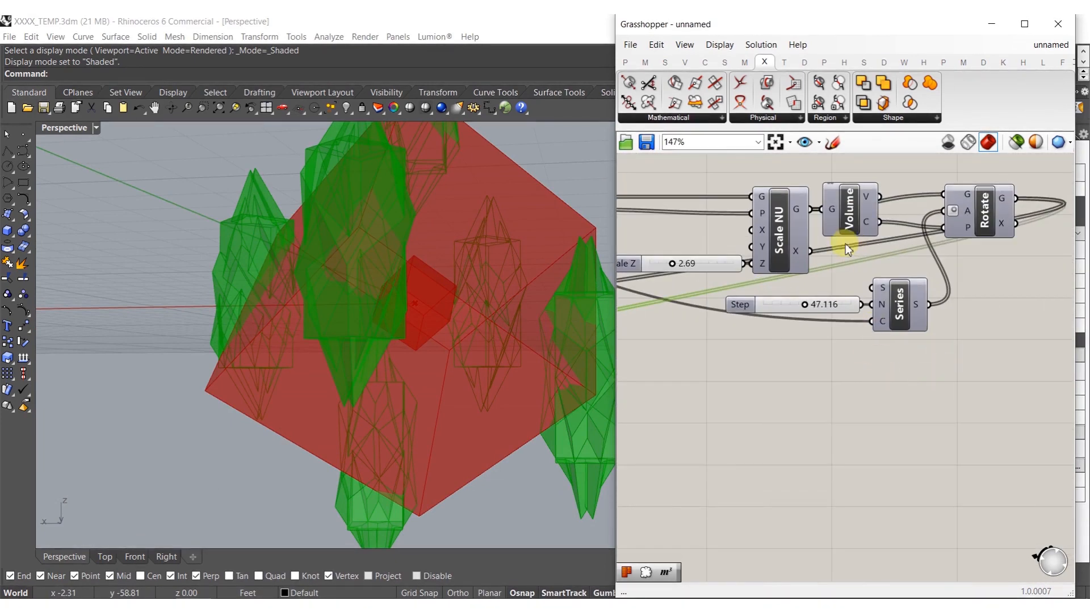
right_drag(890, 273, 921, 332)
scroll(939, 355, down, 2)
drag(949, 399, 854, 348)
right_drag(898, 361, 854, 356)
shift+drag(975, 320, 937, 275)
scroll(955, 288, down, 4)
scroll(851, 360, up, 5)
scroll(885, 425, down, 2)
drag(965, 518, 828, 467)
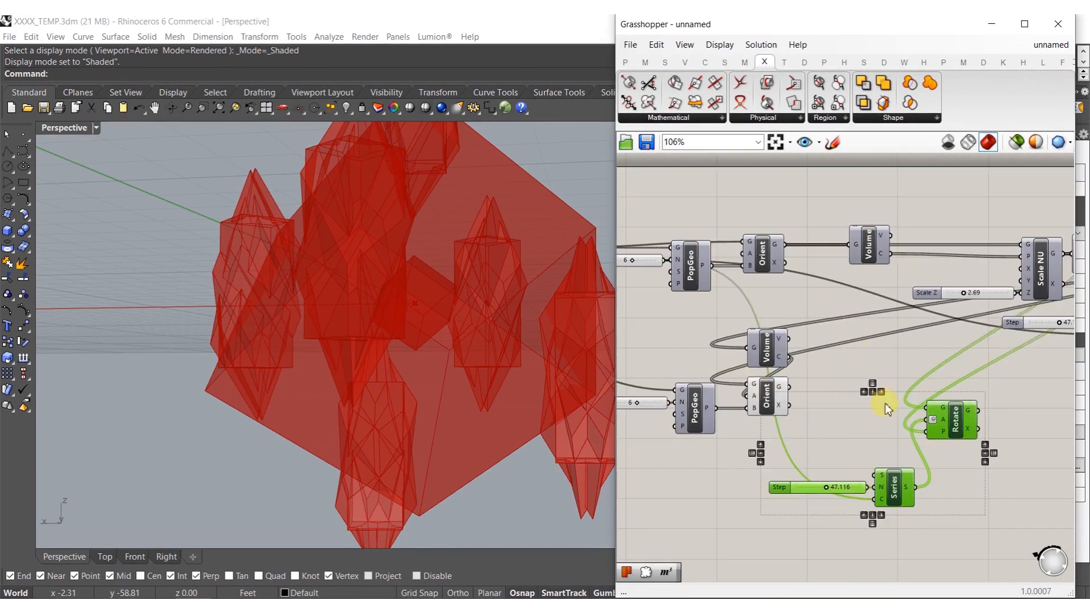
- Connect the copied Orient's geometry output to the copied Rotate's geometry input
scroll(887, 426, down, 2)
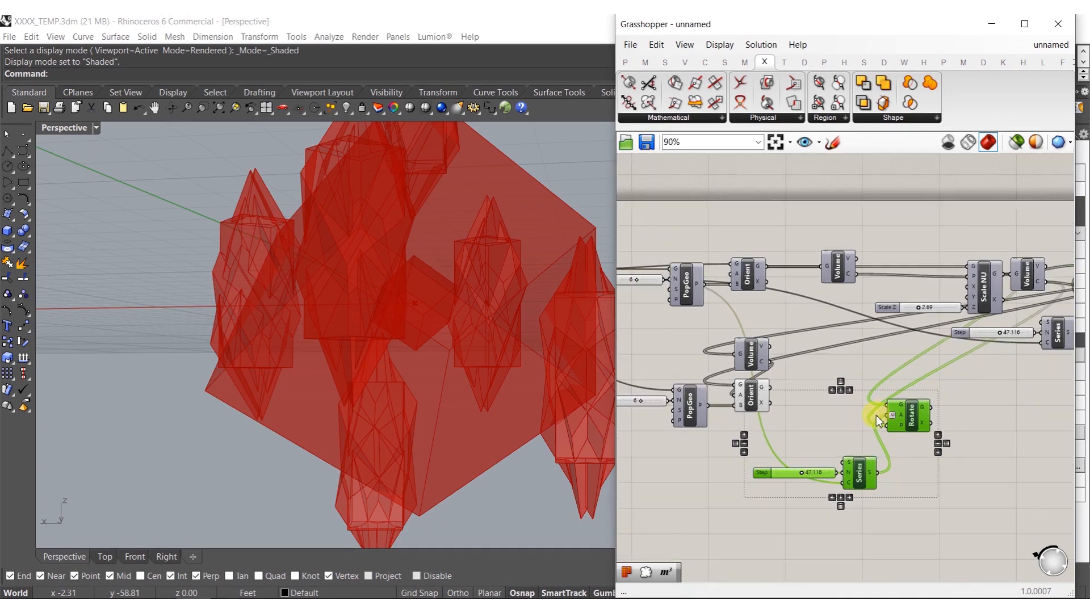
scroll(853, 383, up, 4)
click(853, 387)
right_drag(868, 397, 916, 389)
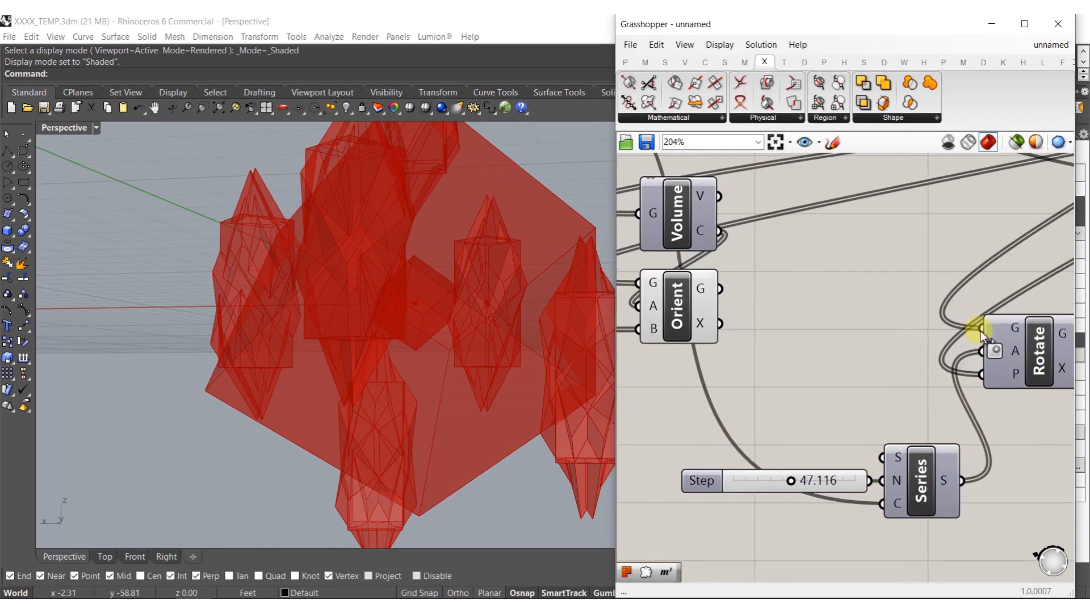
drag(957, 331, 719, 288)
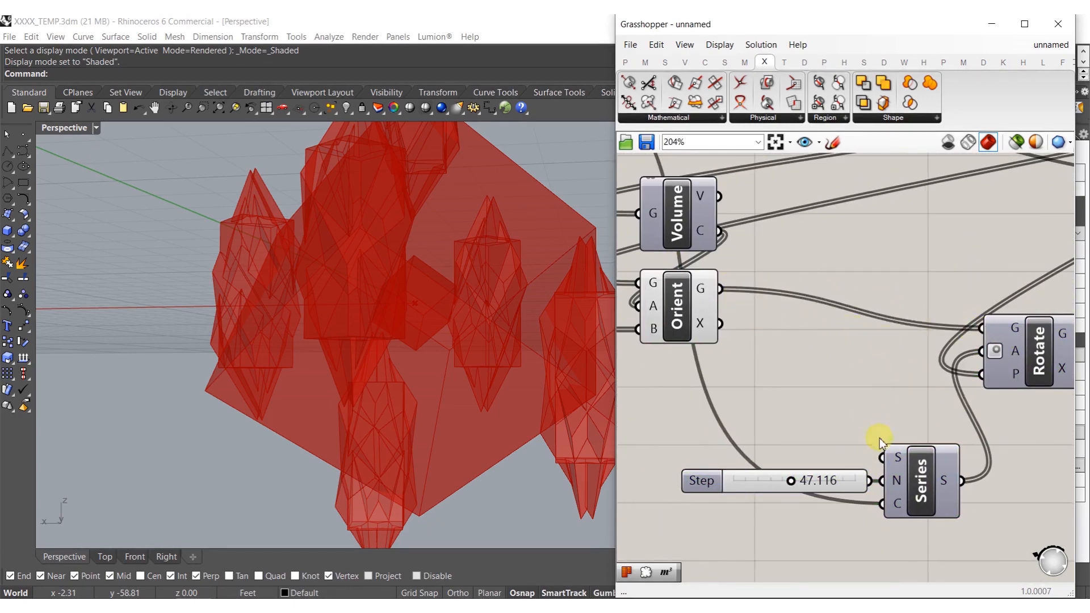
- Add a List Length component and connect the copied Orient's geometry output to its input
double_click(783, 434)
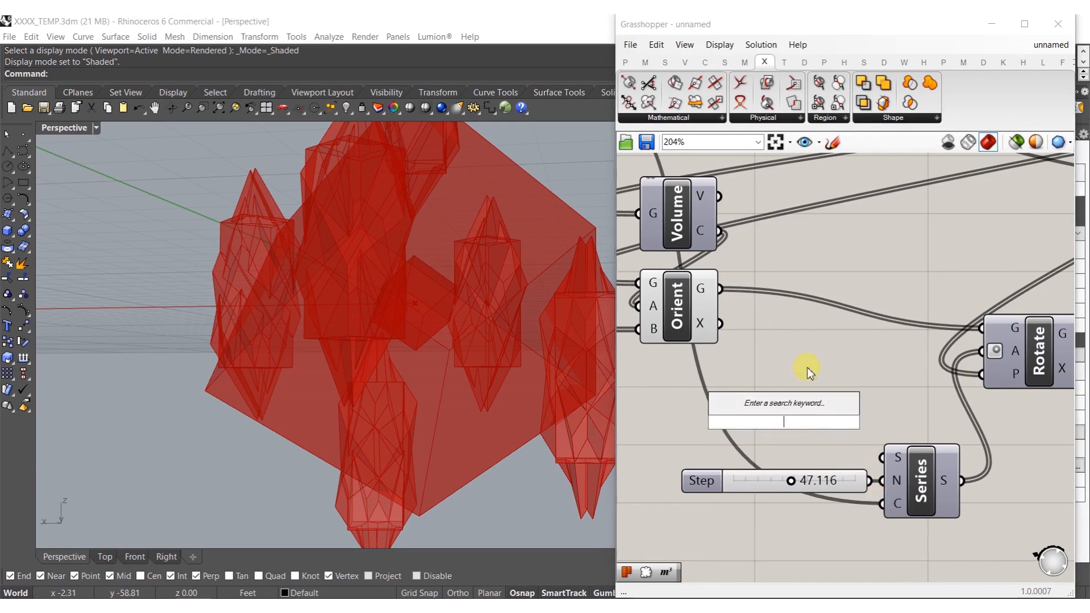
text(lengt)
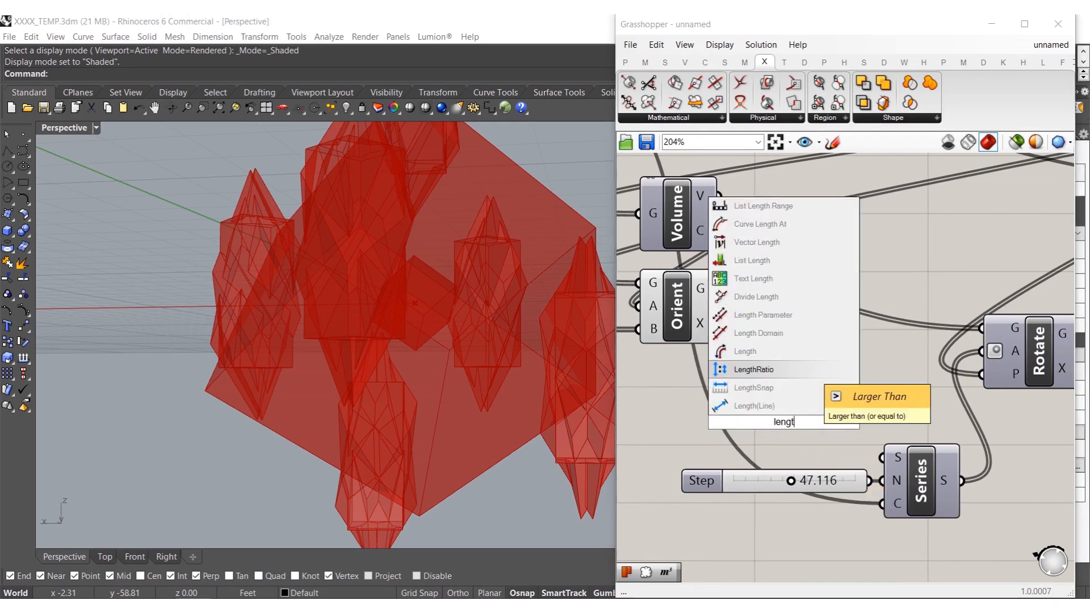
click(788, 264)
scroll(747, 421, down, 5)
drag(817, 418, 724, 389)
drag(787, 486, 798, 358)
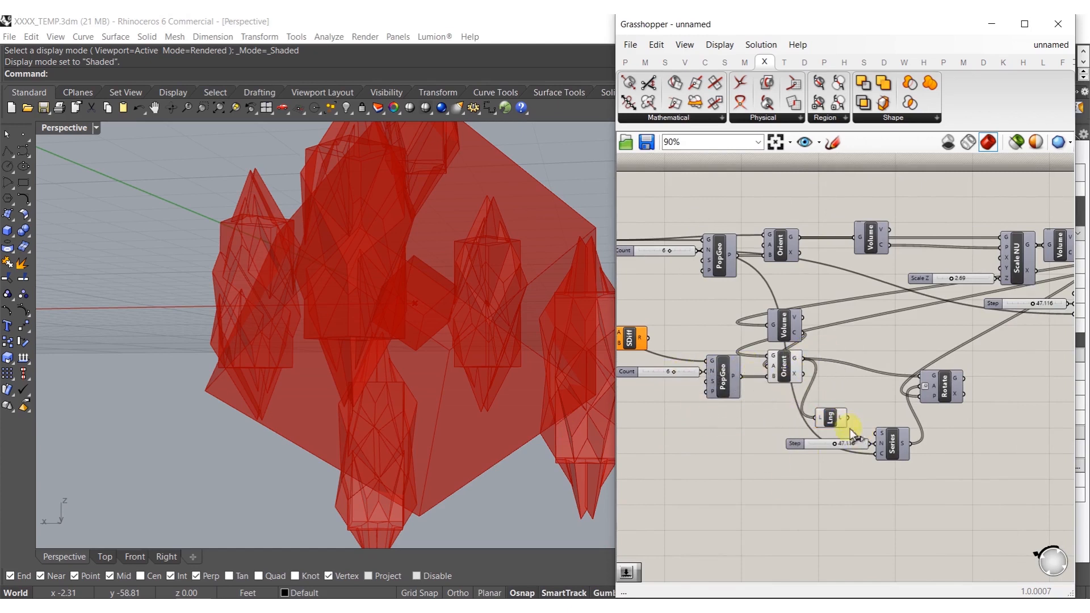
- Connect List Length to the copied Series' count input and the copied Volume's centroid to the copied Rotate's P input
drag(831, 418, 801, 462)
right_drag(843, 417, 810, 421)
click(810, 421)
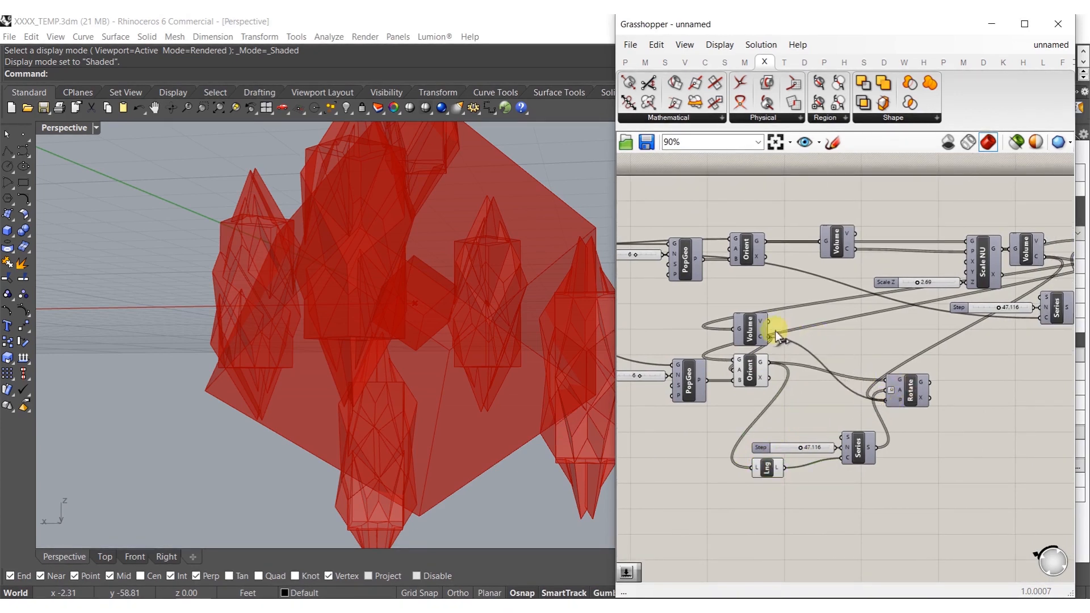
- Turn on the preview of the copied Rotate component
click(915, 400)
middle_click(911, 392)
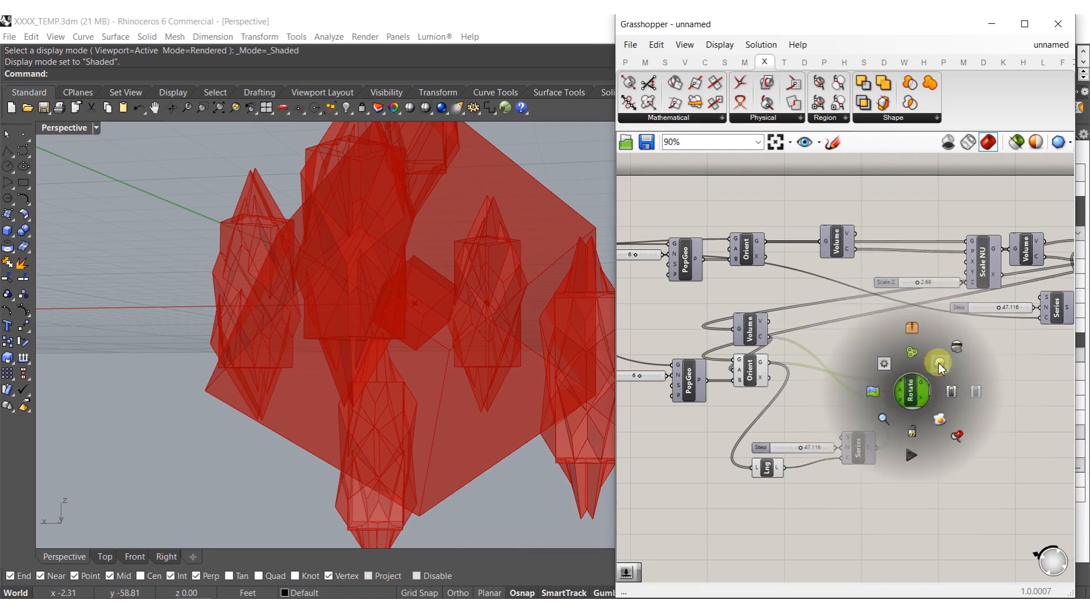
click(939, 364)
right_drag(397, 403, 403, 365)
scroll(945, 425, up, 2)
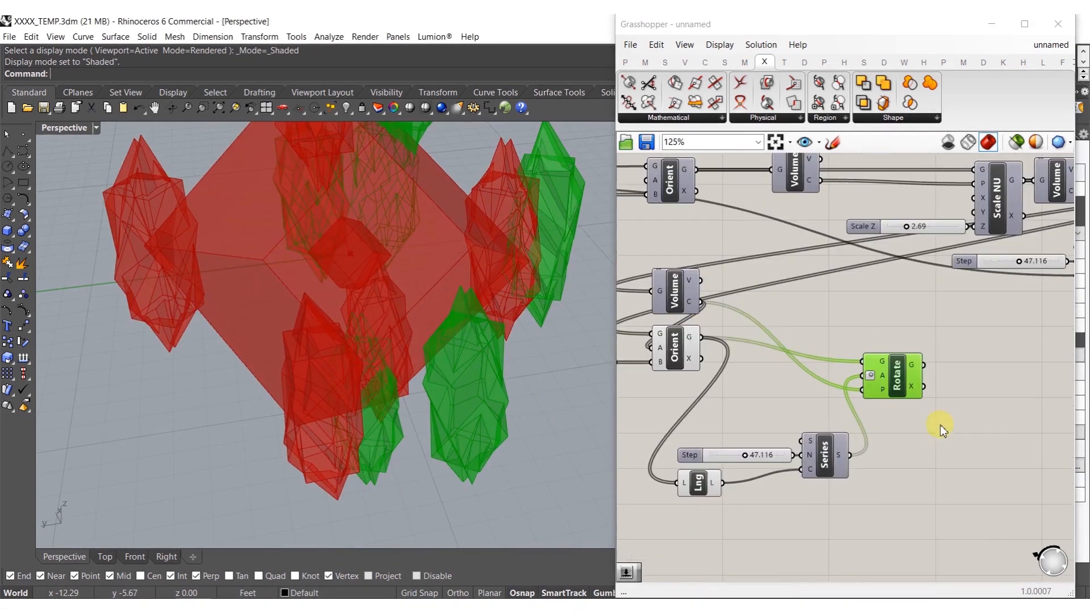
- Add another Volume fed by the copied Orient's geometry output and connect its centroid to the copied Rotate's P input
click(777, 419)
mouse_move(653, 283)
mouse_down()
mouse_move(693, 291)
mouse_move(659, 286)
mouse_up()
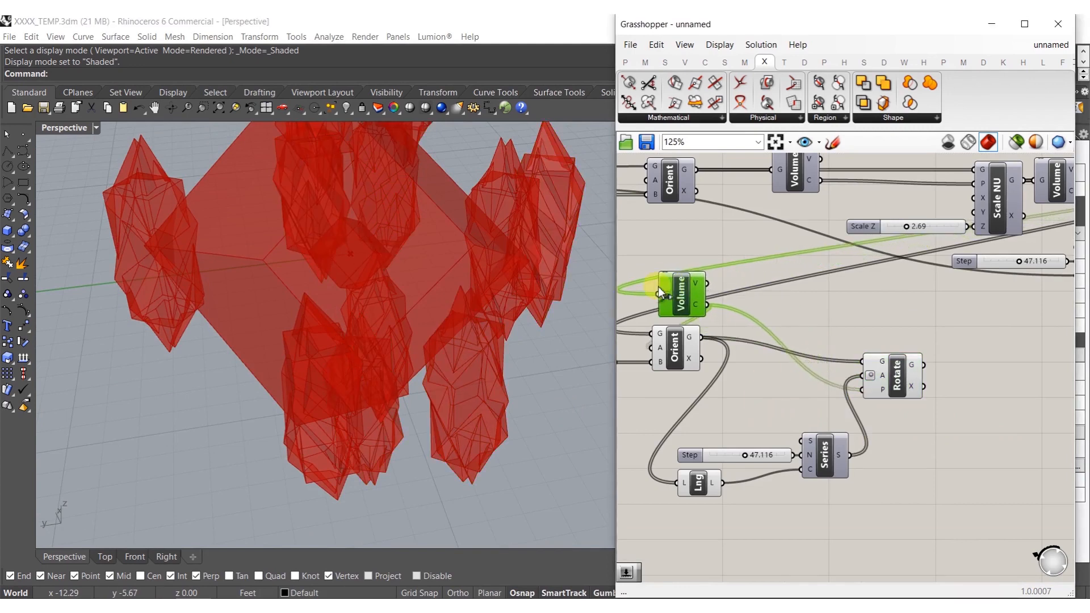
alt+drag(688, 296, 689, 337)
drag(773, 359, 864, 389)
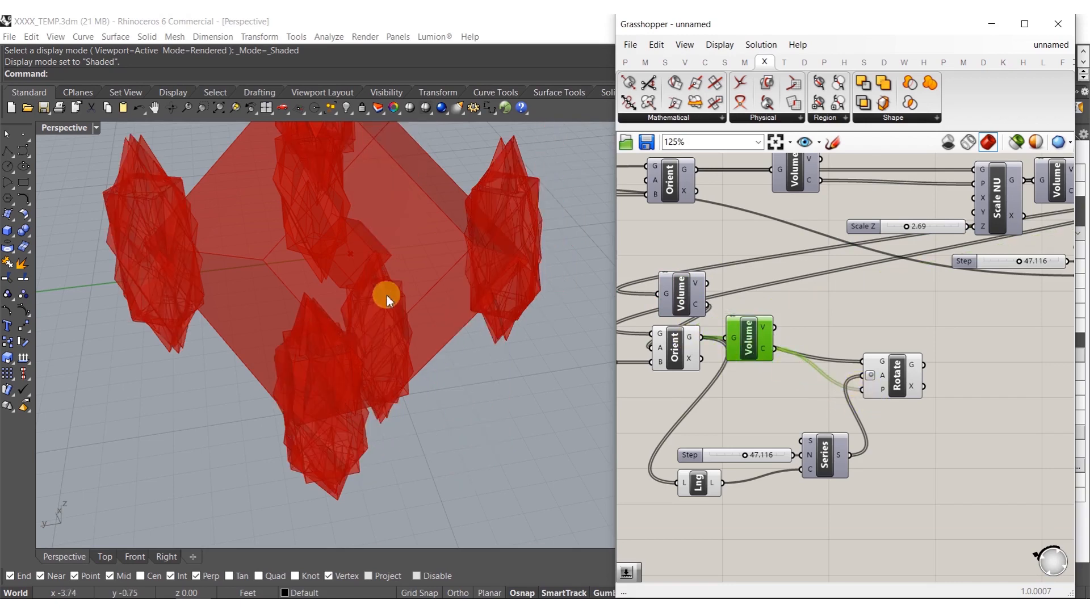
- Insert a relay on the wire between the copied Orient and its Volume component
right_drag(791, 404, 850, 423)
right_drag(924, 474, 815, 450)
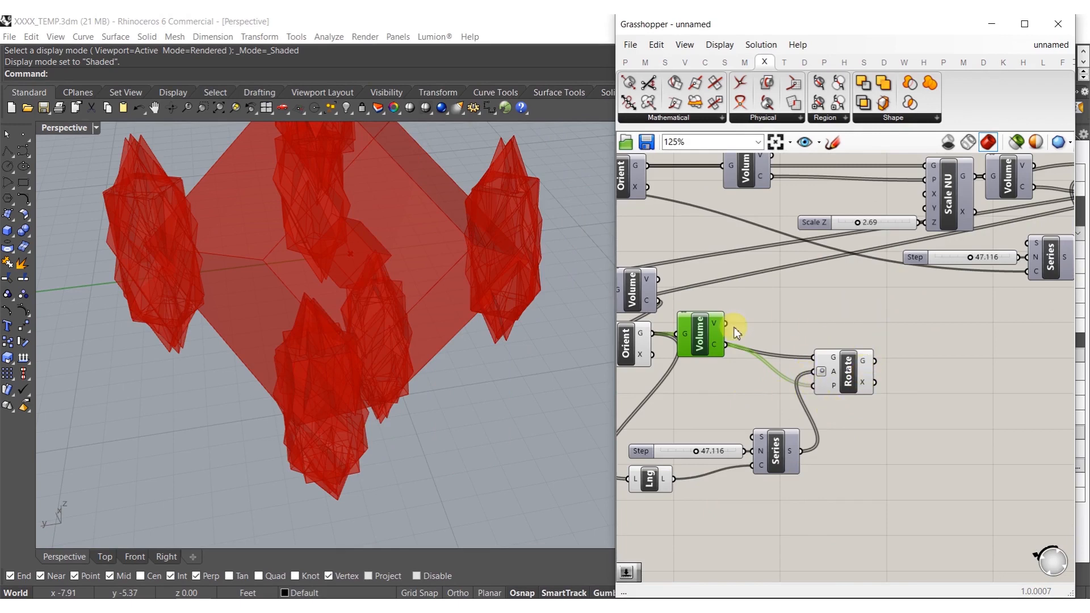
drag(853, 316, 655, 500)
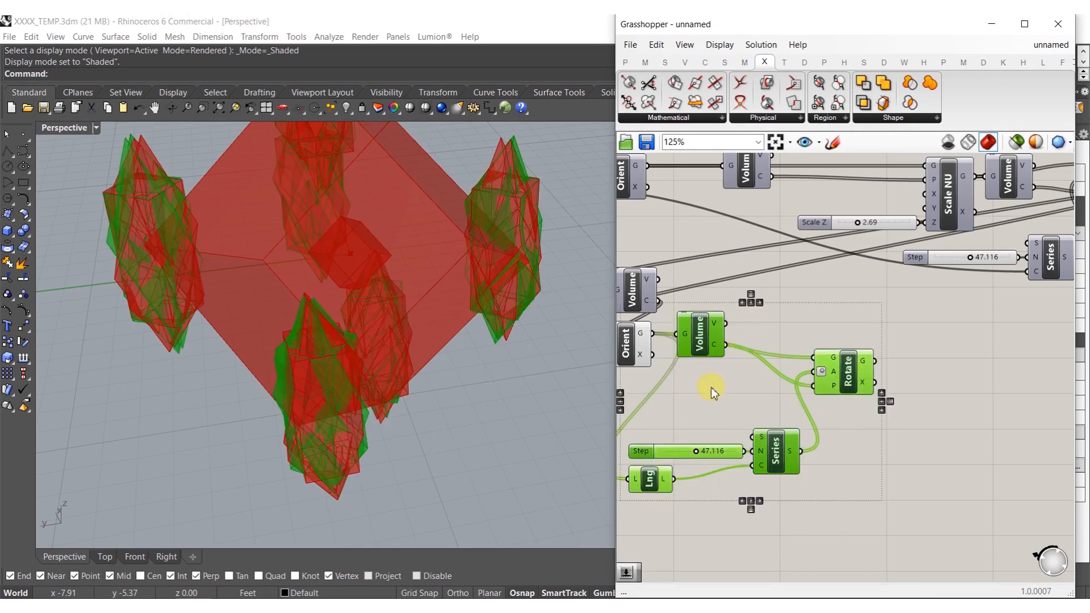
click(701, 358)
scroll(703, 342, up, 3)
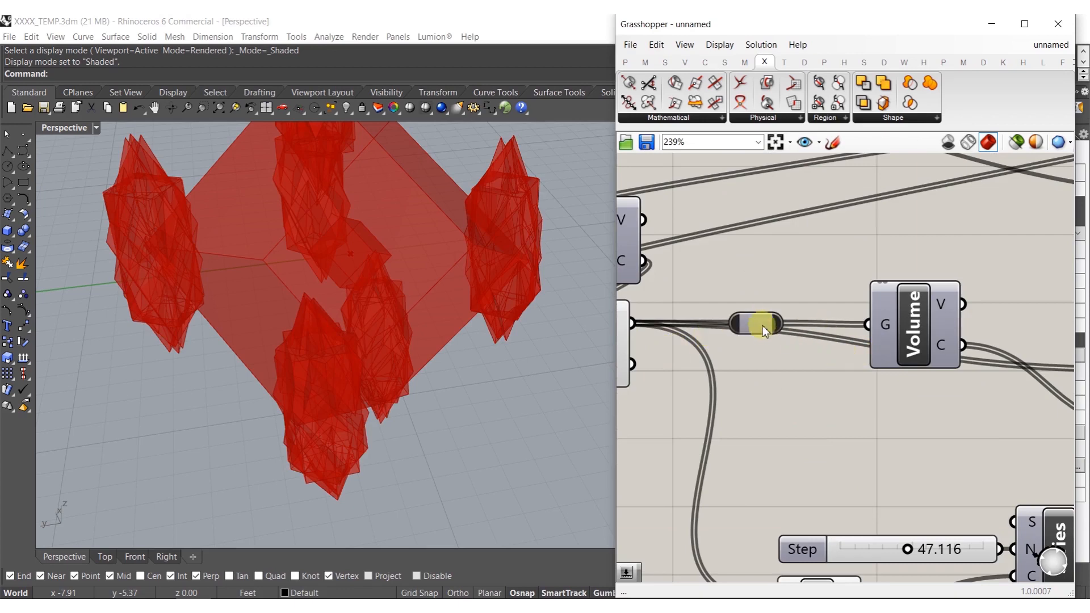
drag(762, 326, 726, 284)
- Reroute the copied Orient's output wires through the relay and move its Volume beside the copied Rotate
mouse_move(635, 321)
ctrl+shift+mouse_down()
mouse_move(756, 288)
mouse_move(635, 321)
ctrl+shift+mouse_up()
drag(735, 296, 695, 332)
scroll(694, 331, down, 5)
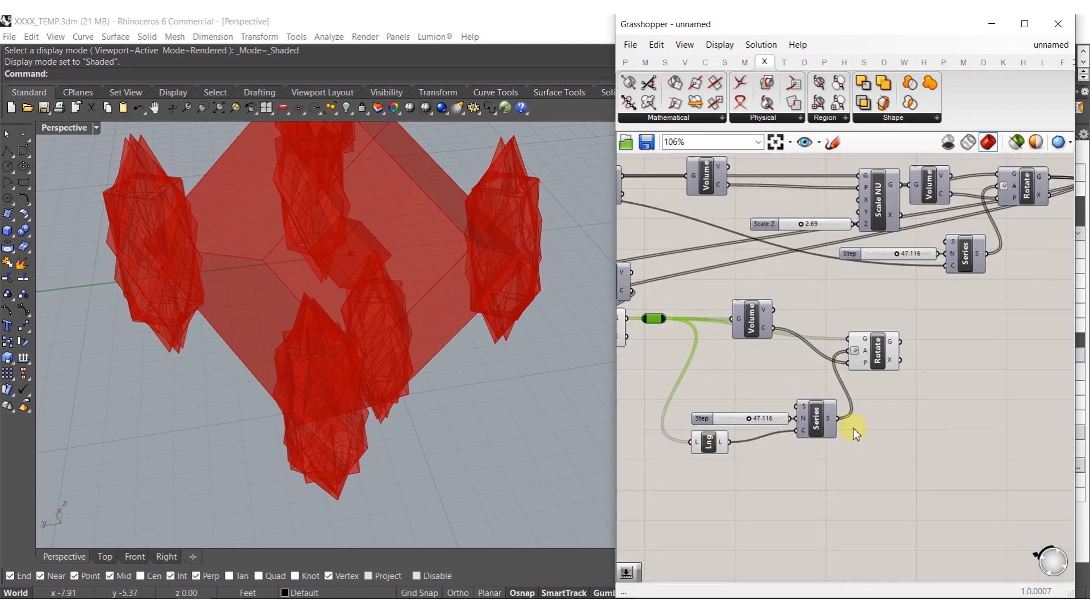
drag(765, 335, 806, 355)
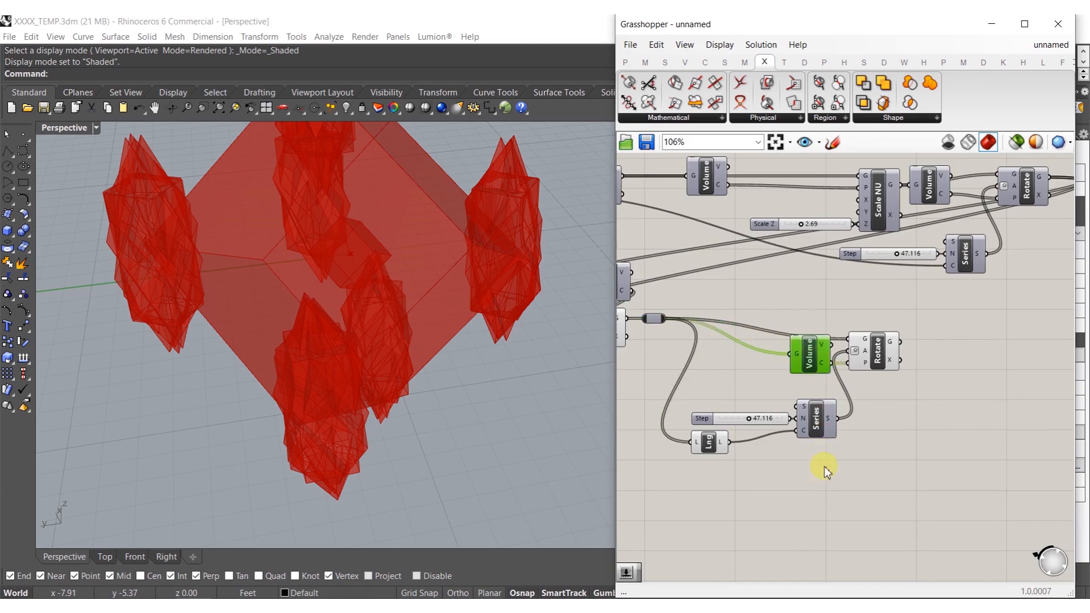
- Duplicate the relay, List Length, Series, Volume and Rotate group beyond the copied Rotate, leaving out its Step slider
drag(861, 470, 711, 419)
right_drag(902, 419, 886, 455)
click(885, 455)
drag(910, 472, 691, 321)
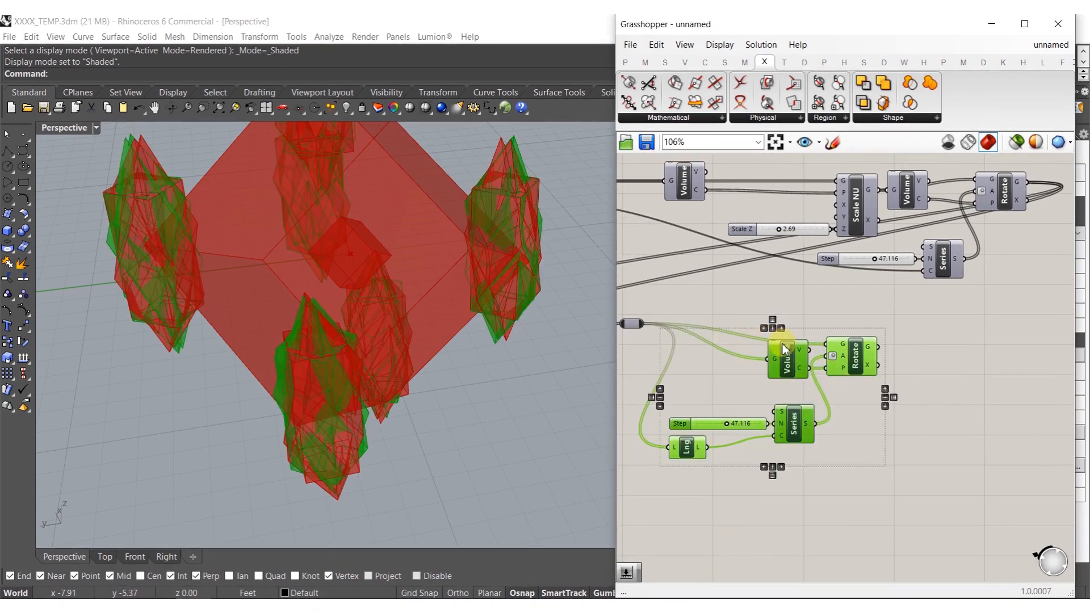
ctrl+drag(732, 423, 732, 420)
right_drag(794, 408, 755, 410)
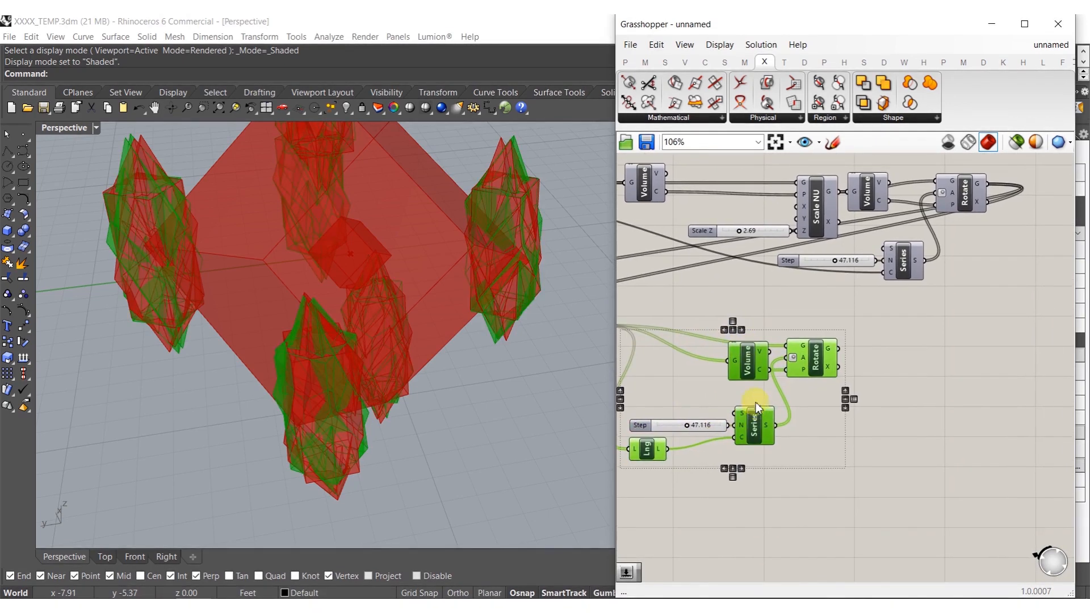
right_drag(628, 326, 763, 365)
scroll(803, 401, down, 3)
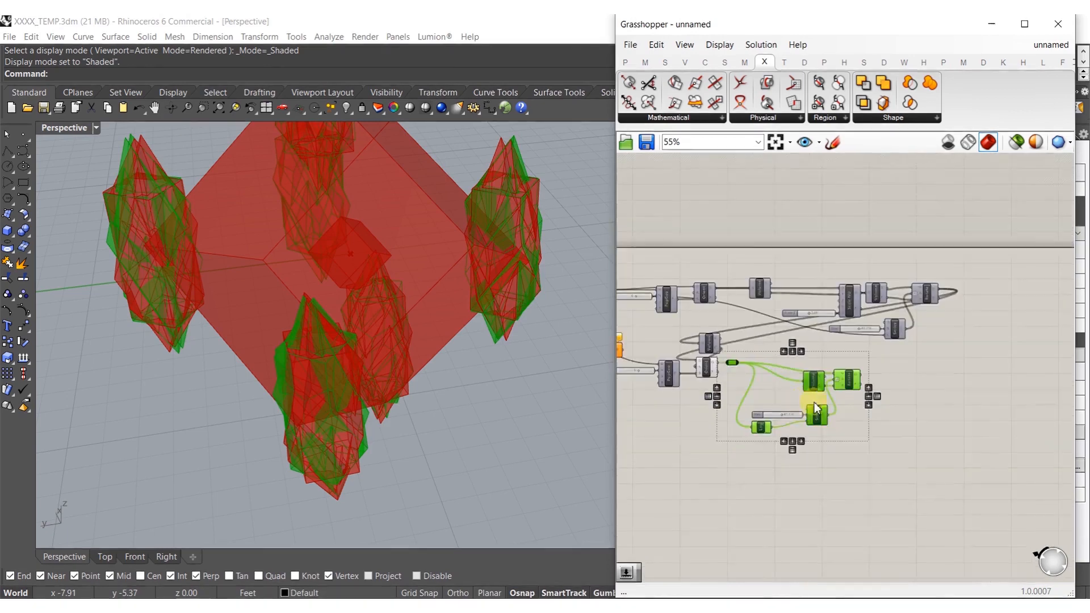
alt+drag(764, 392, 915, 390)
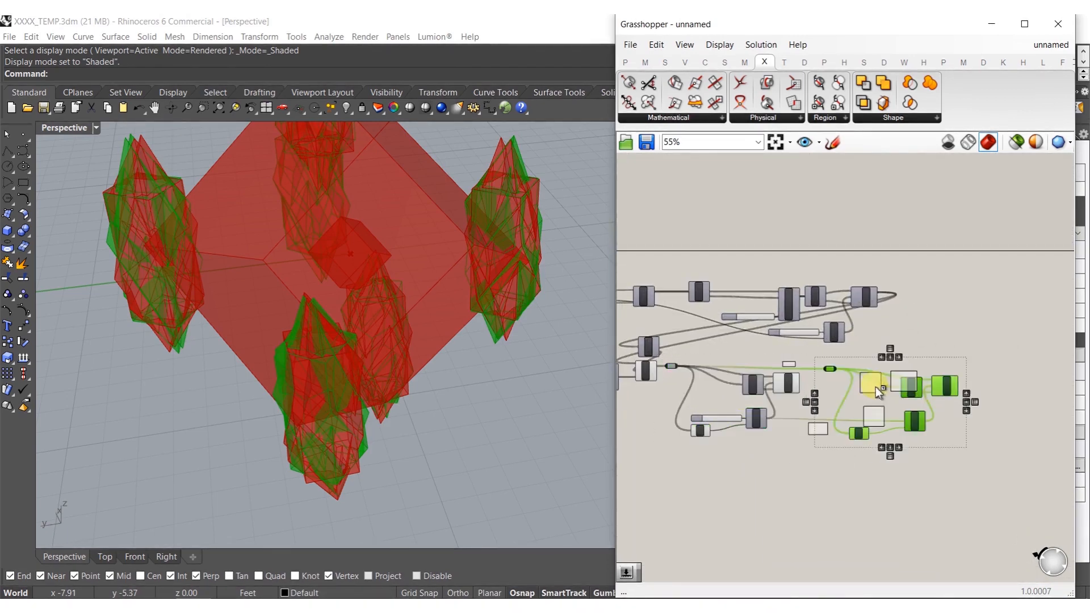
- Feed the duplicated relay from the preceding Rotate's G output and space the duplicated Rotate farther from its Volume
scroll(825, 387, up, 4)
click(819, 399)
right_drag(888, 419, 774, 424)
right_drag(930, 413, 836, 412)
drag(887, 396, 949, 395)
- Insert an XZ Plane between the duplicated Volume's centroid output and the duplicated Rotate's P input
click(861, 423)
double_click(860, 423)
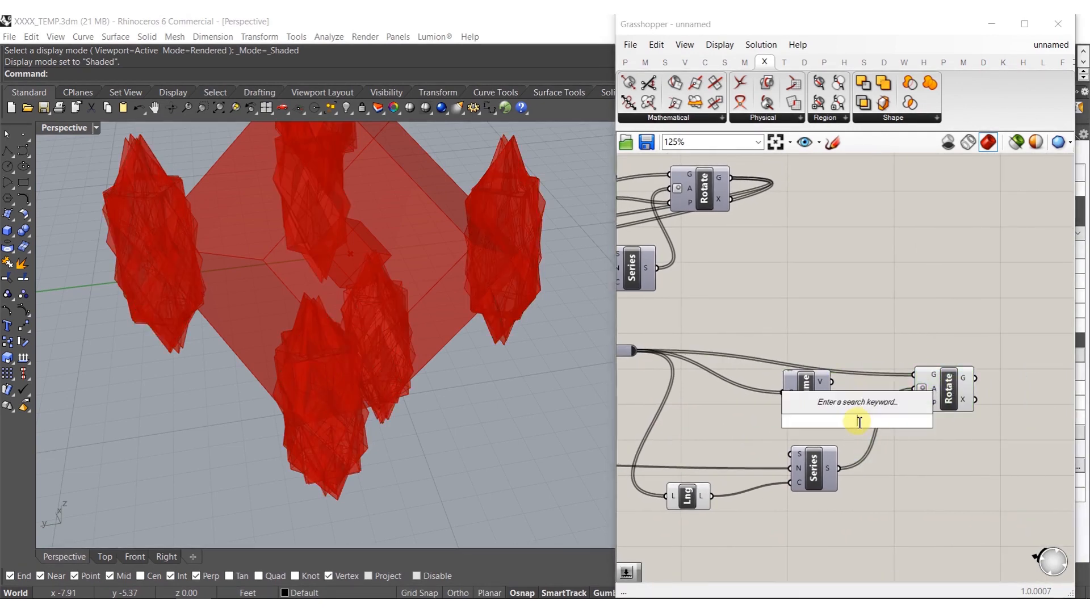
text(xz)
click(849, 407)
drag(833, 421, 832, 403)
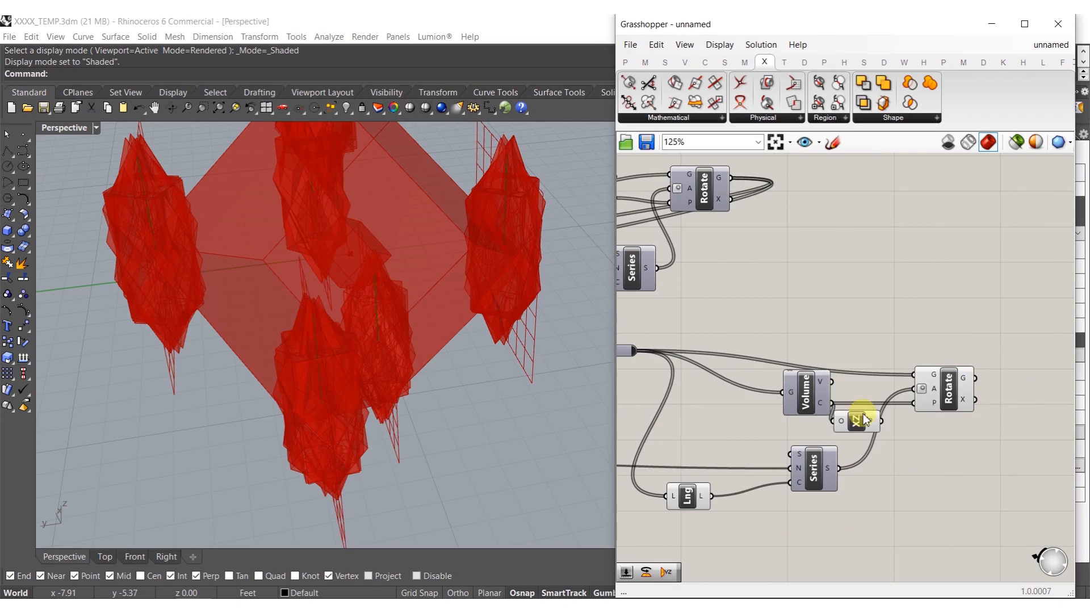
drag(931, 393, 915, 403)
drag(857, 421, 864, 420)
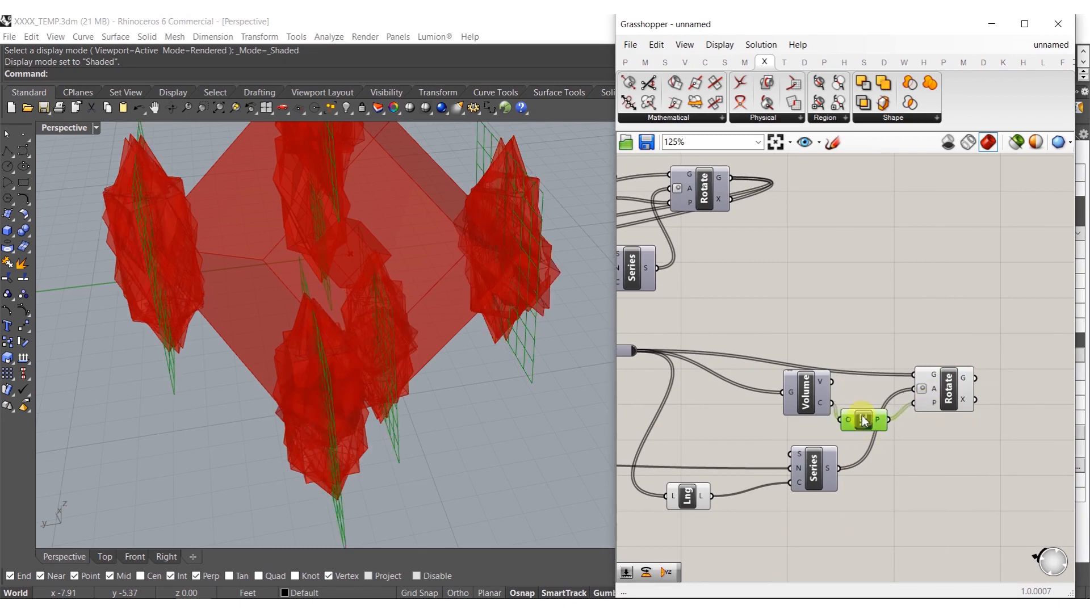
- Duplicate the XZ rotation group further along and connect the preceding Rotate's G output to the new relay
scroll(869, 407, down, 4)
drag(907, 503, 739, 376)
right_drag(836, 409, 796, 415)
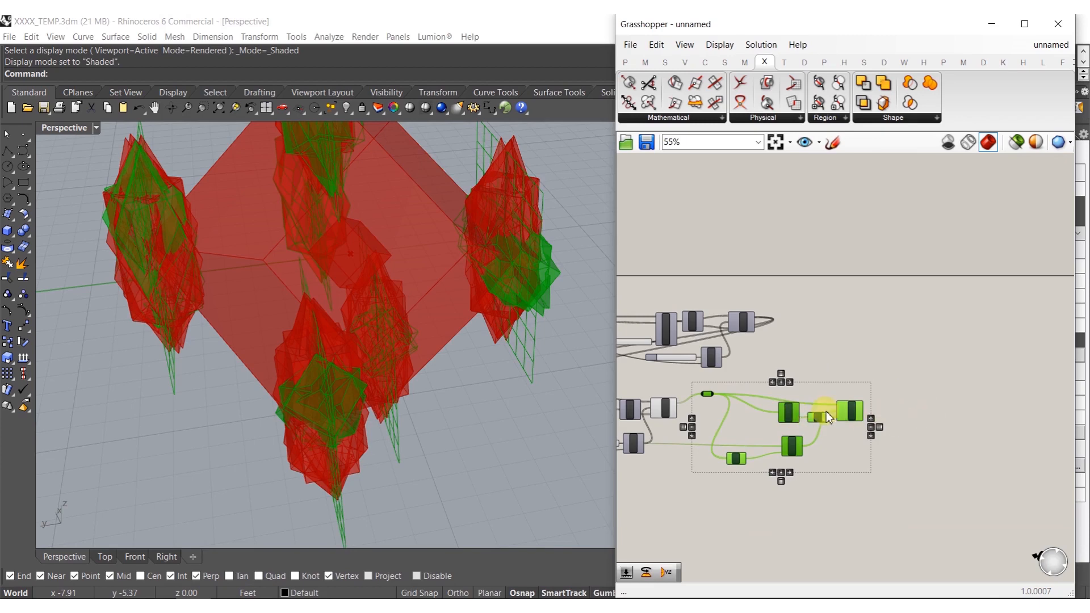
alt+drag(794, 409, 986, 415)
click(948, 367)
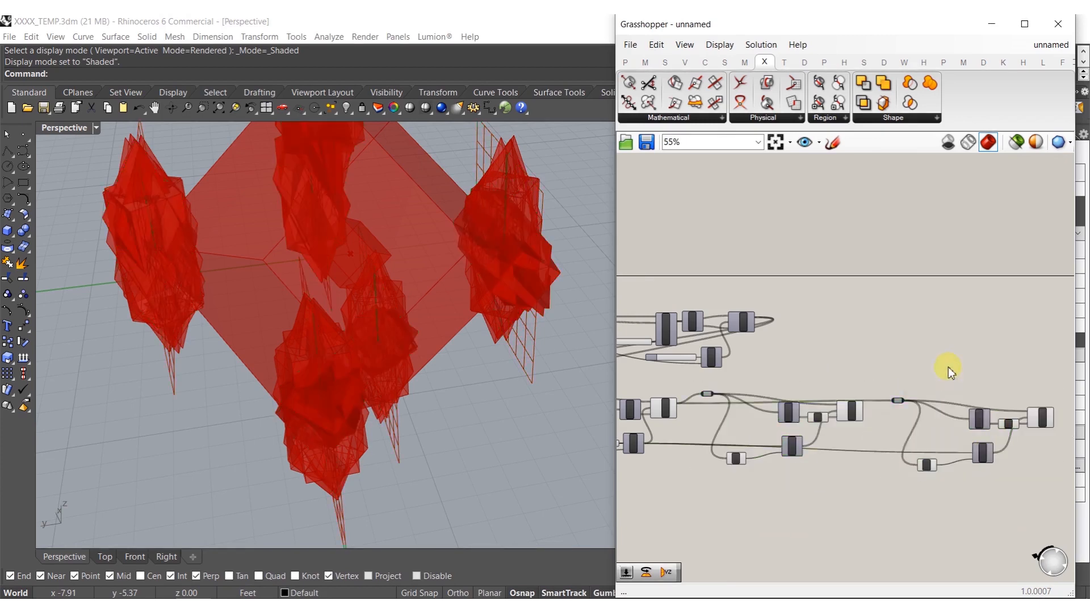
scroll(890, 401, up, 4)
drag(891, 401, 831, 415)
- Add a YZ Plane with the newest Volume's centroid as origin and connect it to the newest Rotate's P input
right_drag(878, 445, 761, 446)
double_click(880, 457)
text(yz)
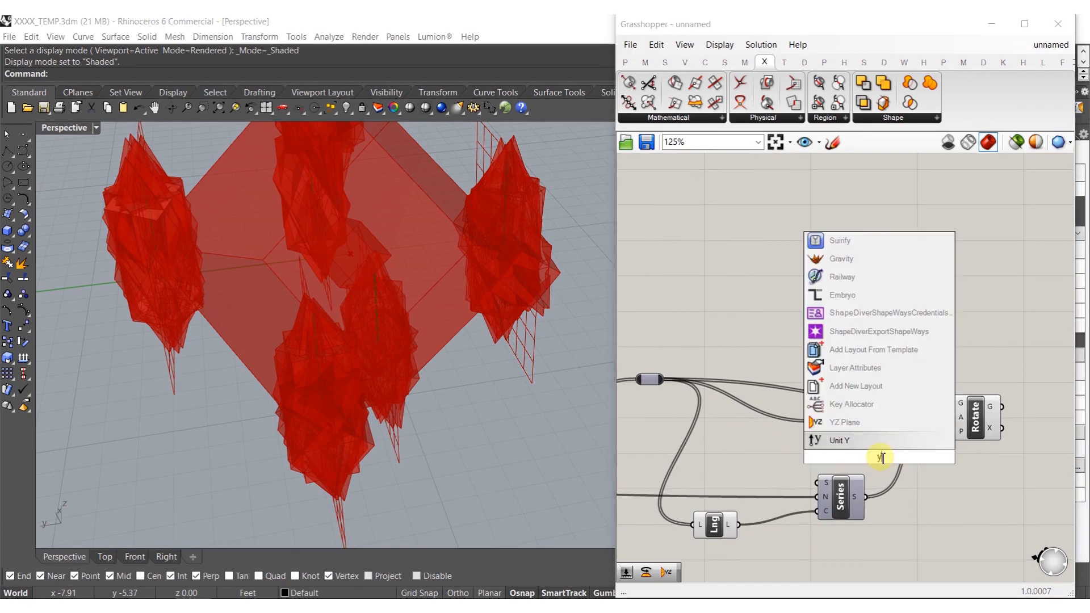
click(861, 441)
scroll(882, 453, up, 3)
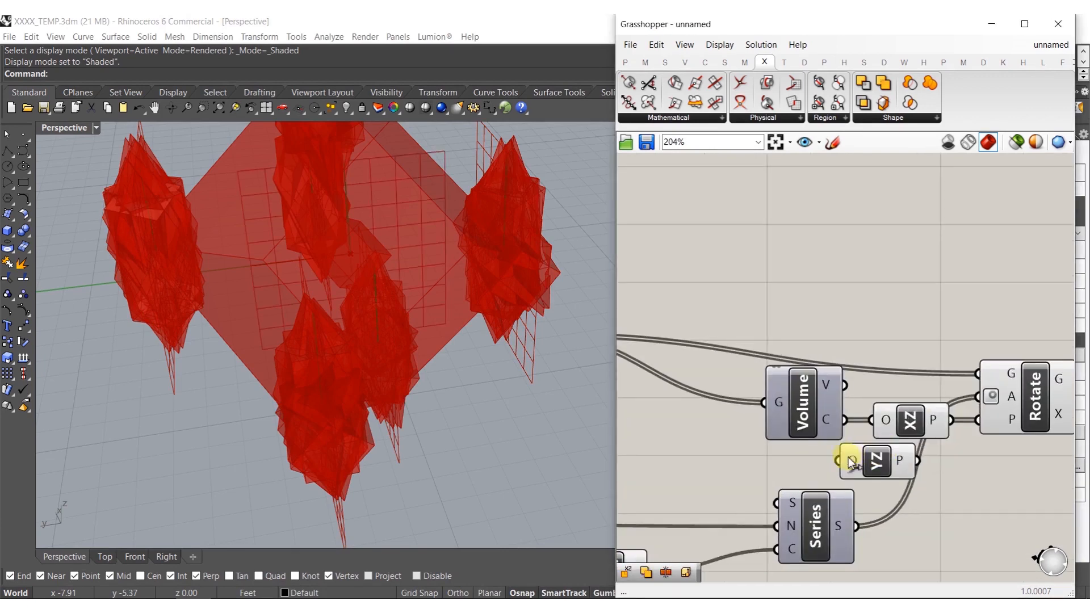
drag(837, 460, 844, 420)
drag(975, 420, 977, 419)
- Move the YZ Plane between Volume and Rotate and delete the XZ Plane from the newest group
drag(874, 466, 911, 411)
click(914, 425)
key(Delete)
- Set the shared Step slider of the lower branch's Series to 37.346
scroll(840, 477, down, 5)
scroll(863, 480, down, 3)
right_drag(767, 521, 990, 469)
scroll(787, 395, up, 10)
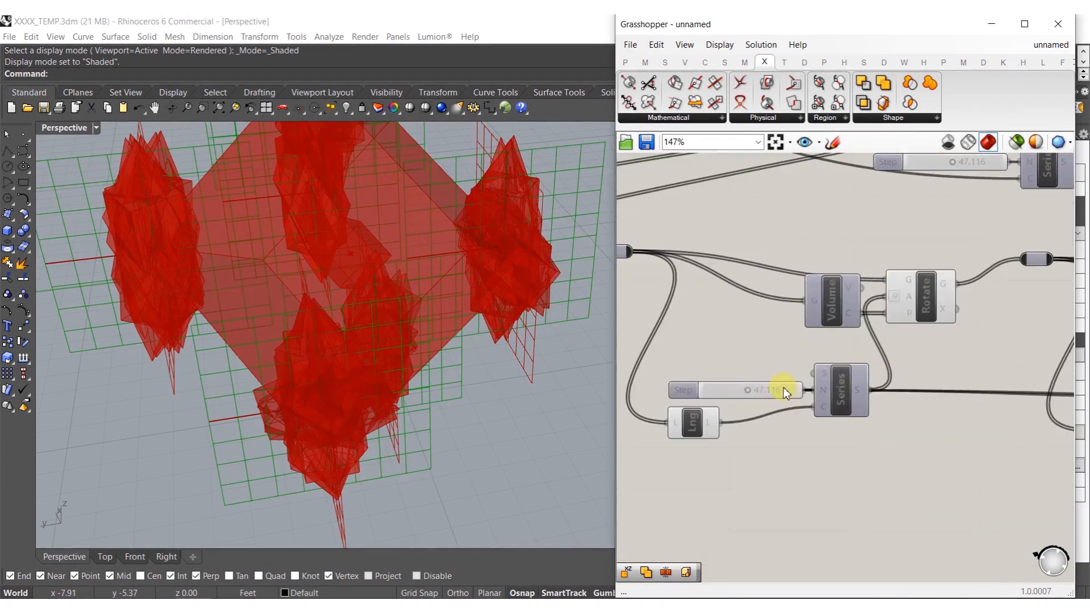
right_drag(730, 395, 878, 411)
drag(879, 412, 844, 365)
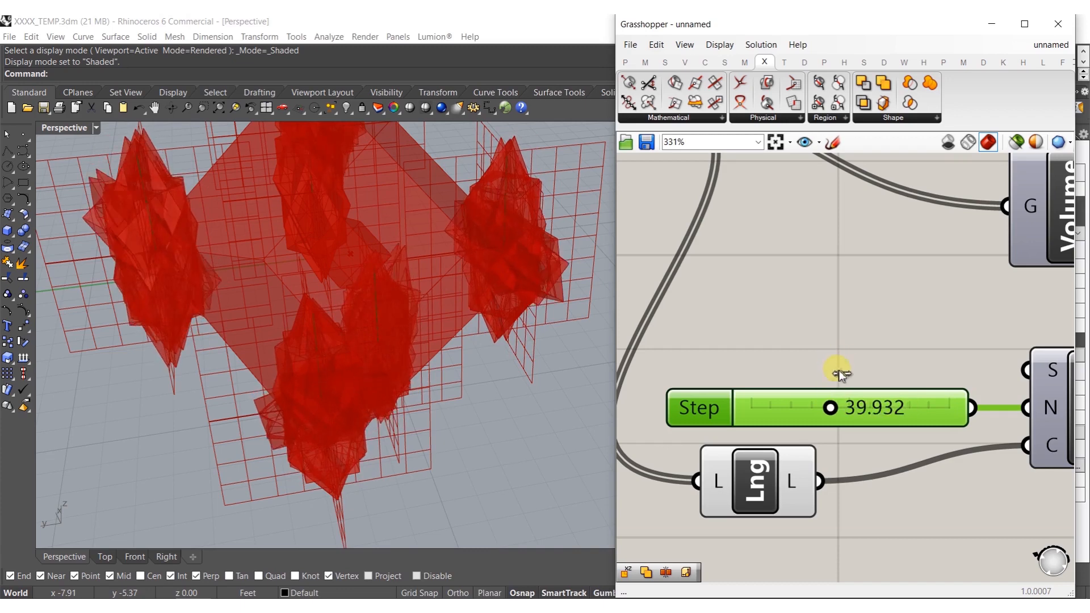
scroll(834, 369, down, 10)
scroll(848, 377, up, 6)
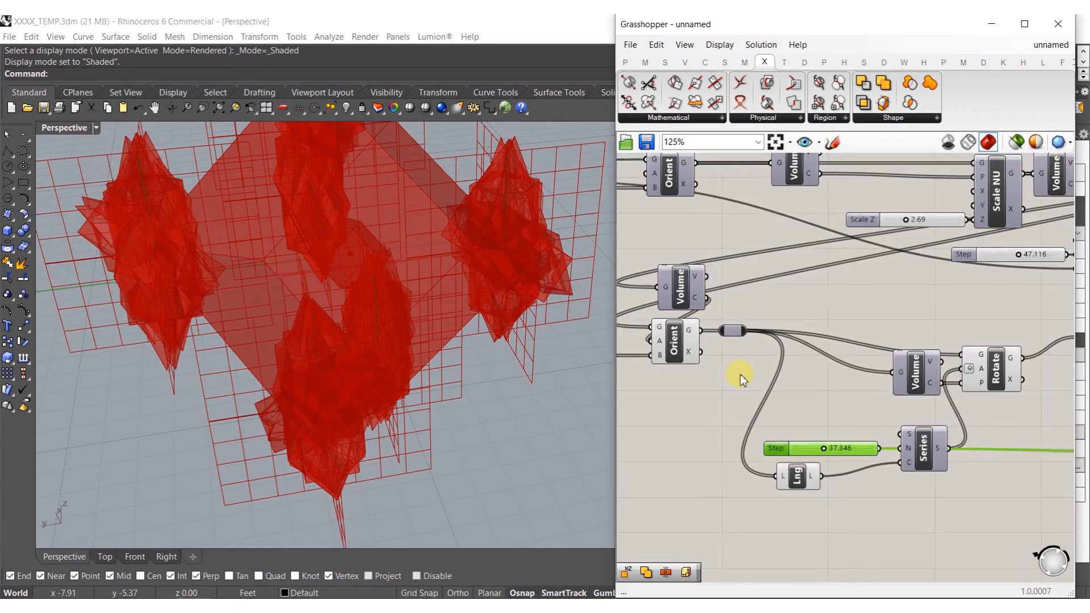
- Turn off the preview of the intermediate components in the lower orient and rotate branch
scroll(738, 370, down, 3)
drag(881, 452, 639, 311)
scroll(891, 417, down, 2)
drag(959, 446, 683, 236)
scroll(778, 375, up, 4)
middle_click(764, 254)
click(809, 210)
- Set the Factor slider of the Scale component that enlarges the box to 1.865
right_drag(376, 307, 448, 283)
scroll(687, 379, up, 3)
drag(717, 425, 693, 425)
right_drag(355, 379, 544, 384)
scroll(544, 384, up, 6)
scroll(641, 411, up, 2)
mouse_move(711, 430)
mouse_down()
mouse_move(673, 427)
mouse_move(701, 427)
mouse_up()
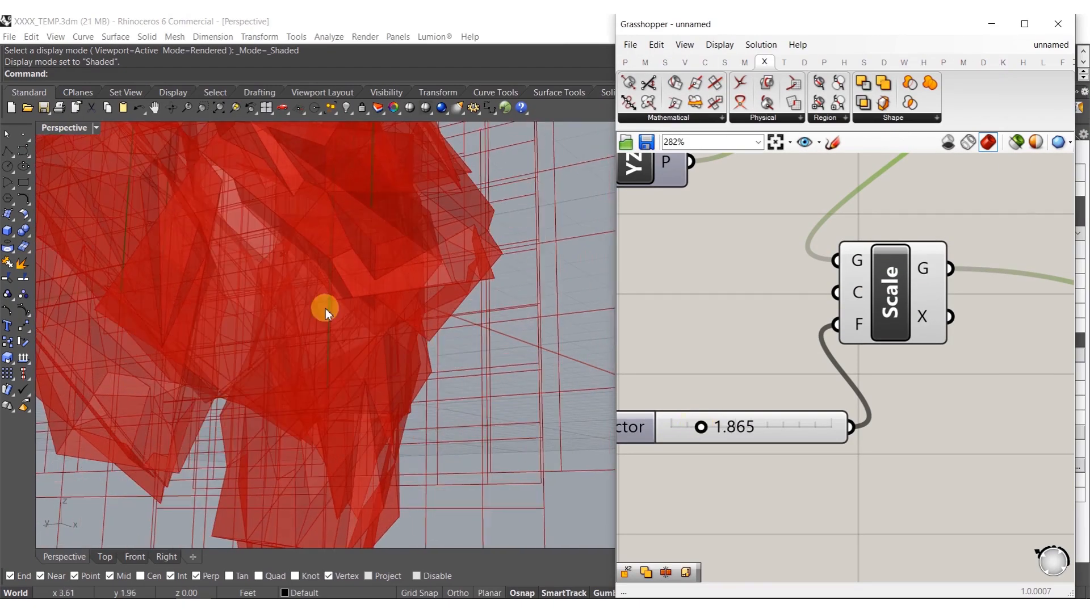
scroll(264, 282, down, 10)
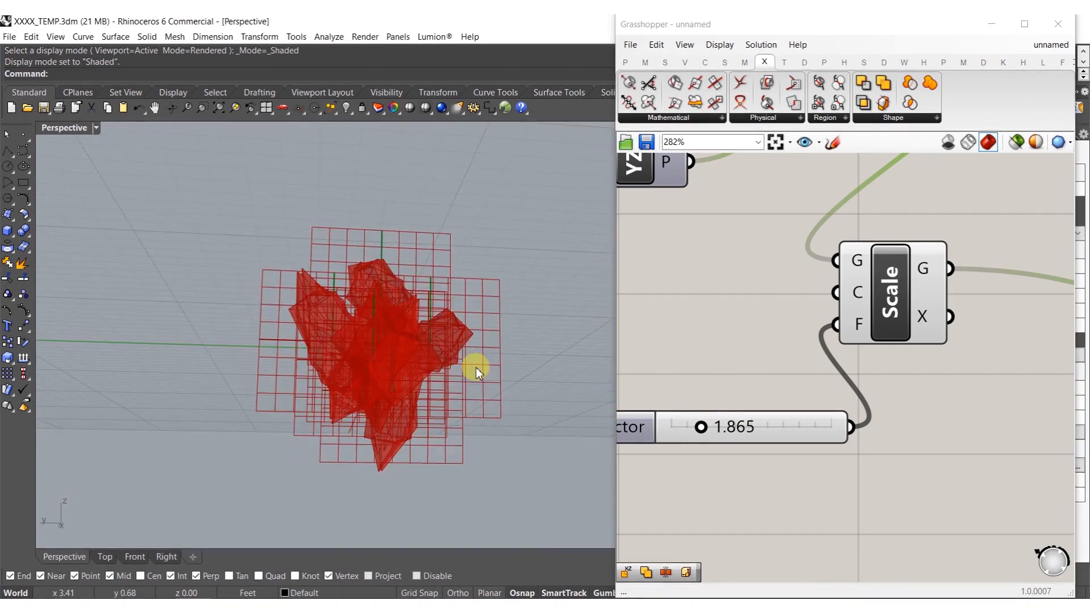
- Connect the enlarged box from the Scale component's G output to the Solid Difference's A input
scroll(786, 369, down, 5)
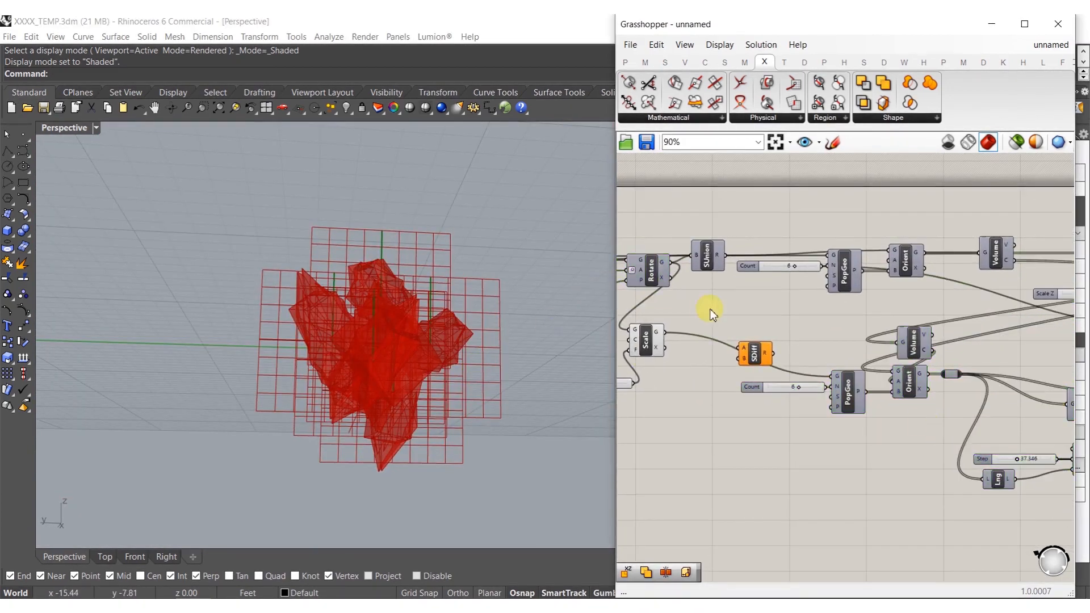
drag(754, 334, 757, 333)
scroll(740, 345, up, 4)
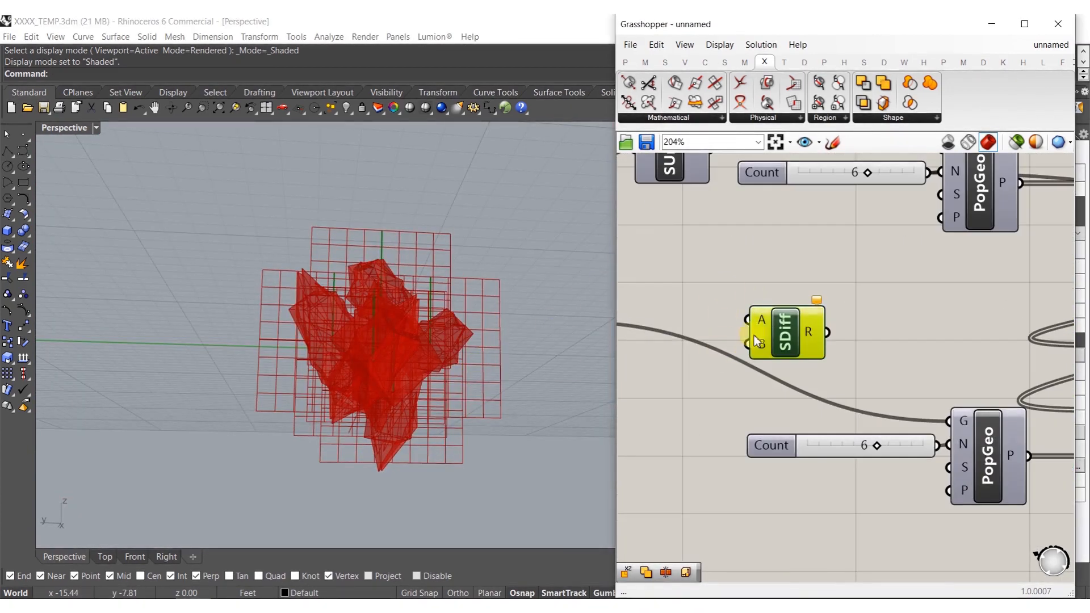
right_drag(693, 328, 895, 347)
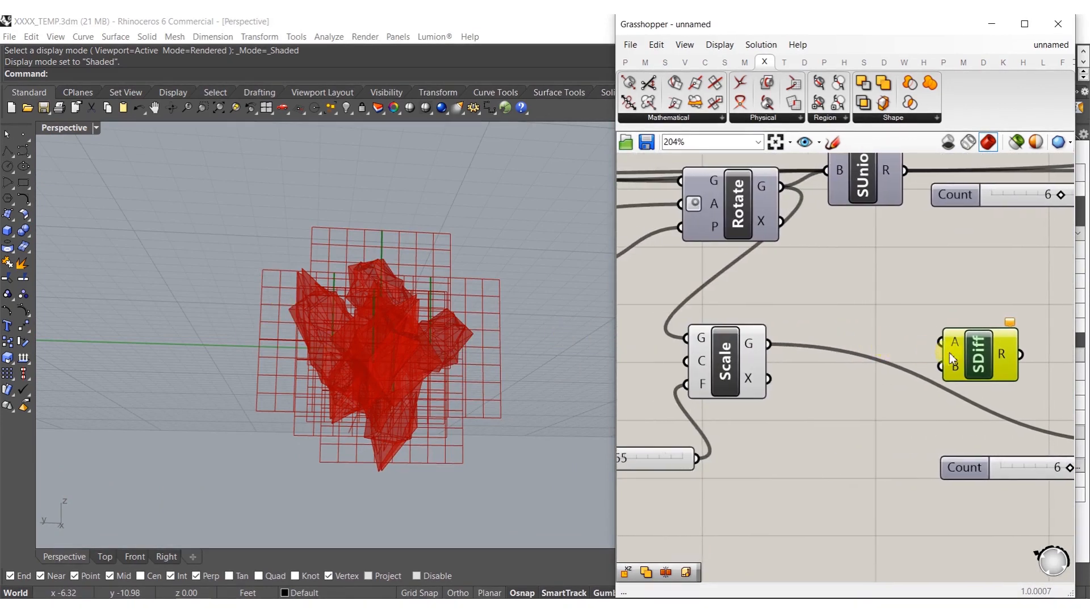
drag(954, 343, 795, 348)
right_drag(917, 358, 815, 382)
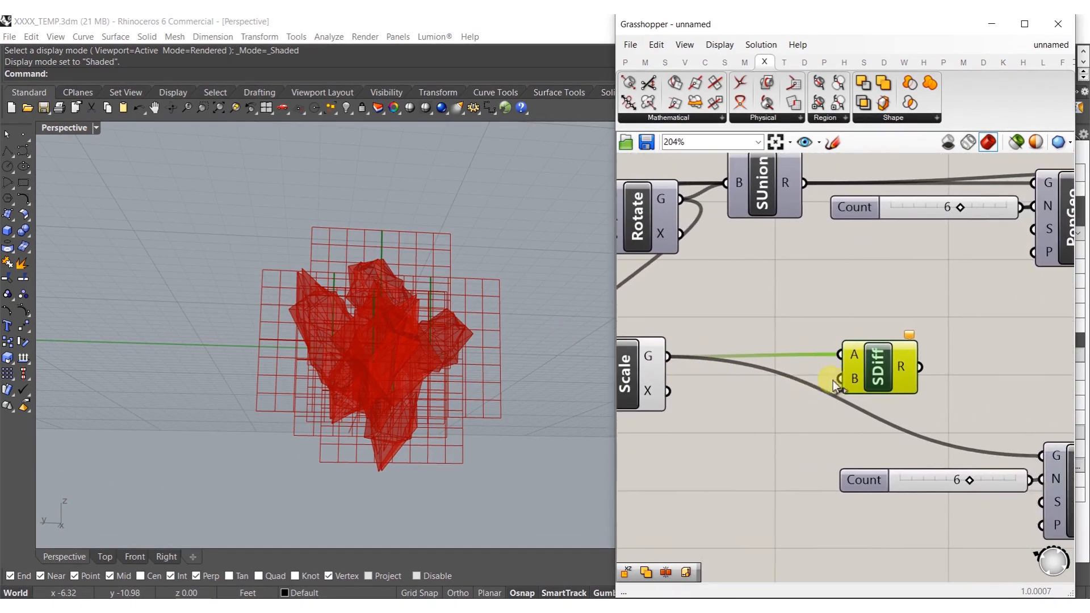
- Move the Solid Difference beyond the final Rotate and connect that Rotate's G output to its B input
scroll(878, 385, down, 5)
drag(868, 373, 1048, 396)
right_drag(1048, 396, 832, 367)
scroll(832, 366, up, 6)
drag(832, 366, 658, 359)
right_drag(677, 389, 943, 384)
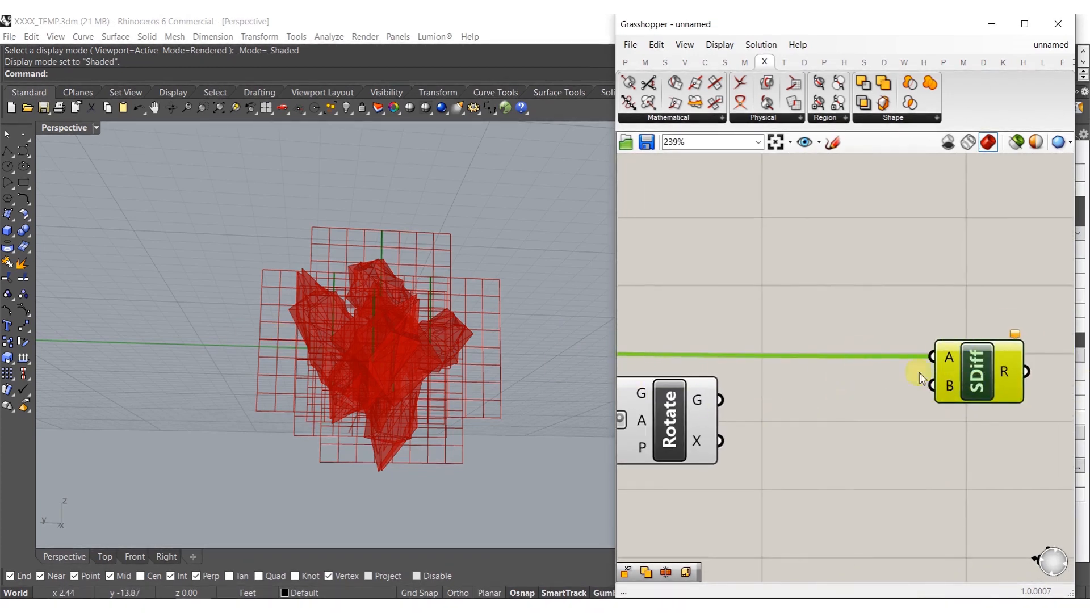
drag(956, 389, 719, 400)
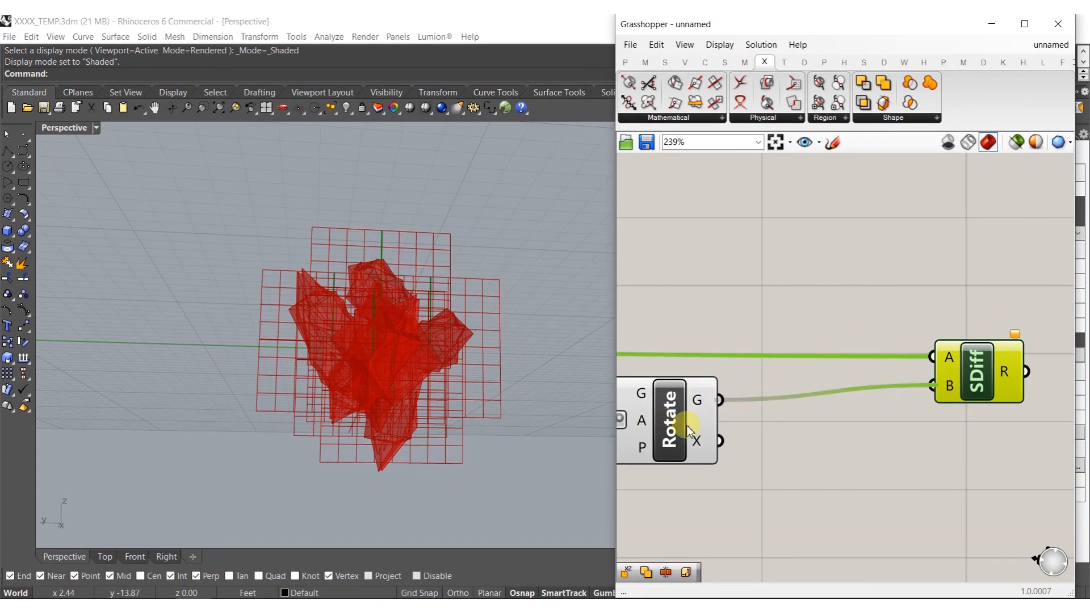
- Bake the Solid Difference result and inspect it from several angles in Rhino with Grasshopper hidden
right_drag(902, 419, 806, 424)
click(899, 319)
click(888, 363)
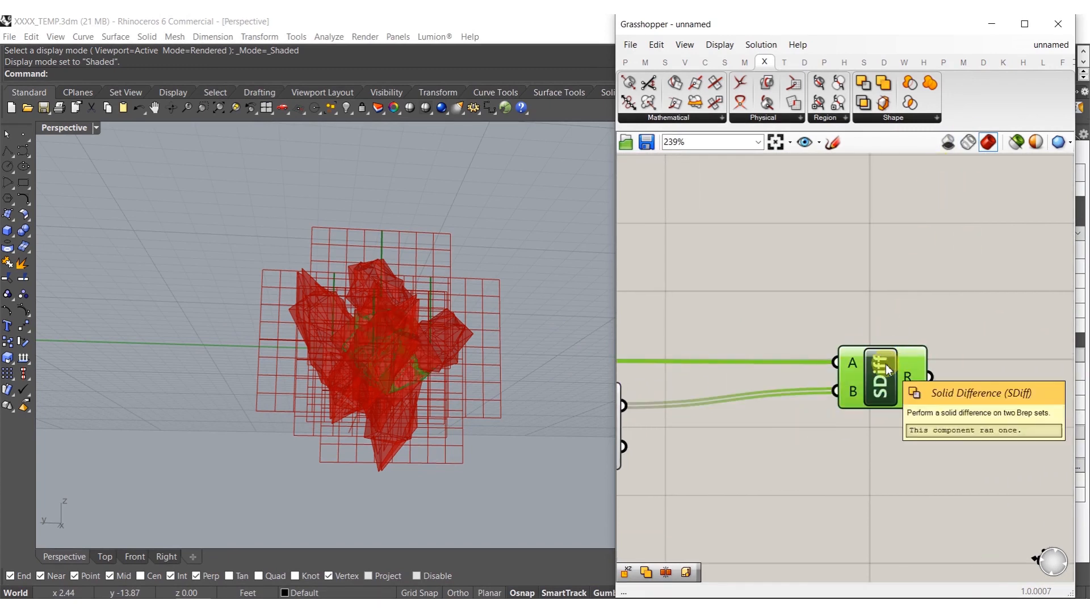
middle_click(885, 364)
click(914, 386)
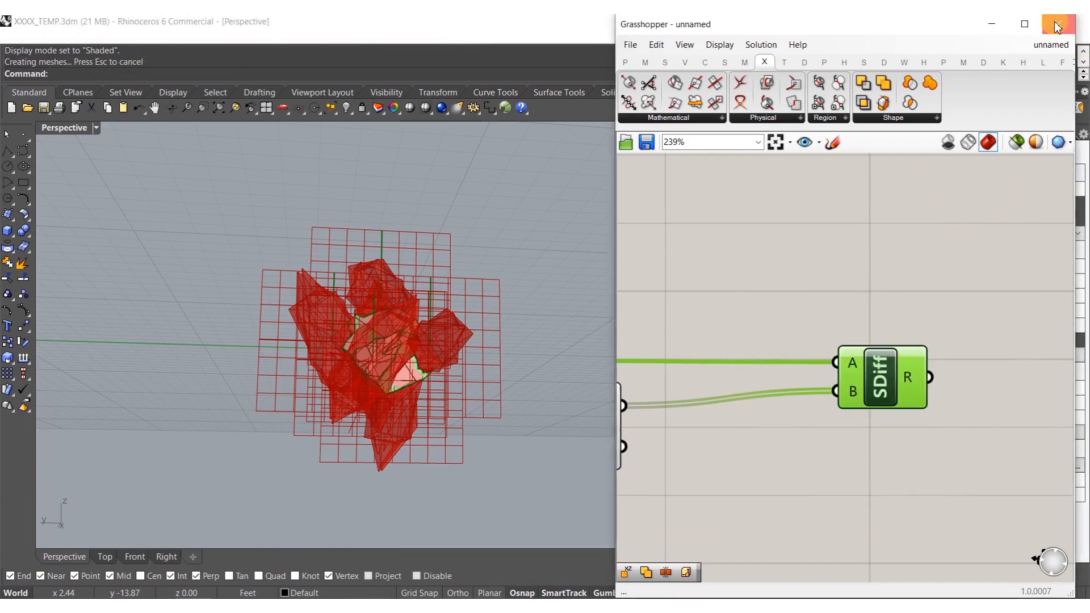
click(1059, 24)
scroll(370, 369, up, 6)
right_drag(361, 365, 397, 383)
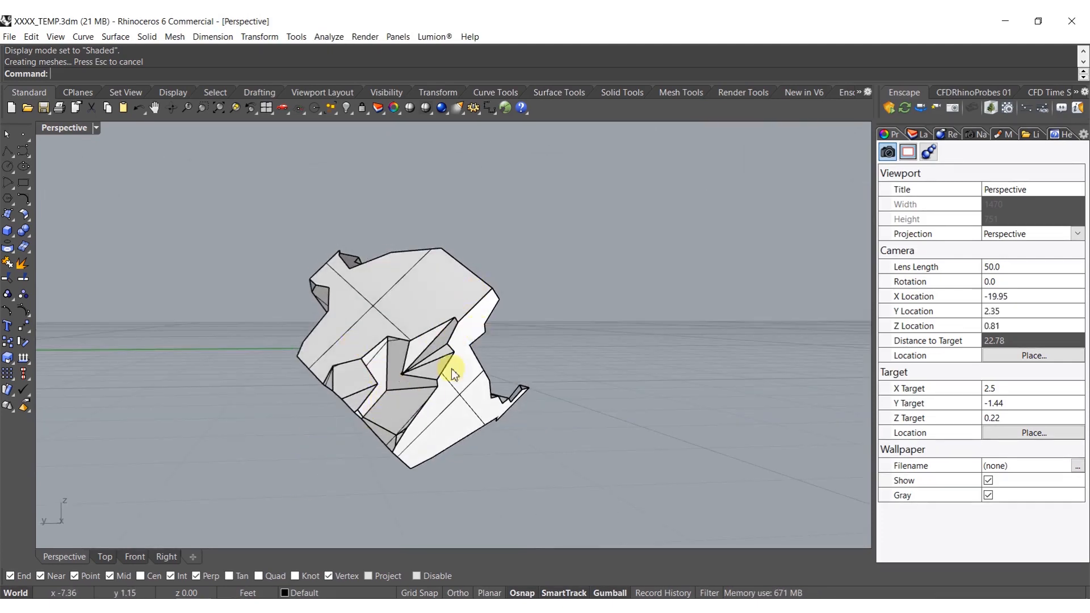
right_drag(204, 498, 403, 397)
right_drag(424, 353, 445, 294)
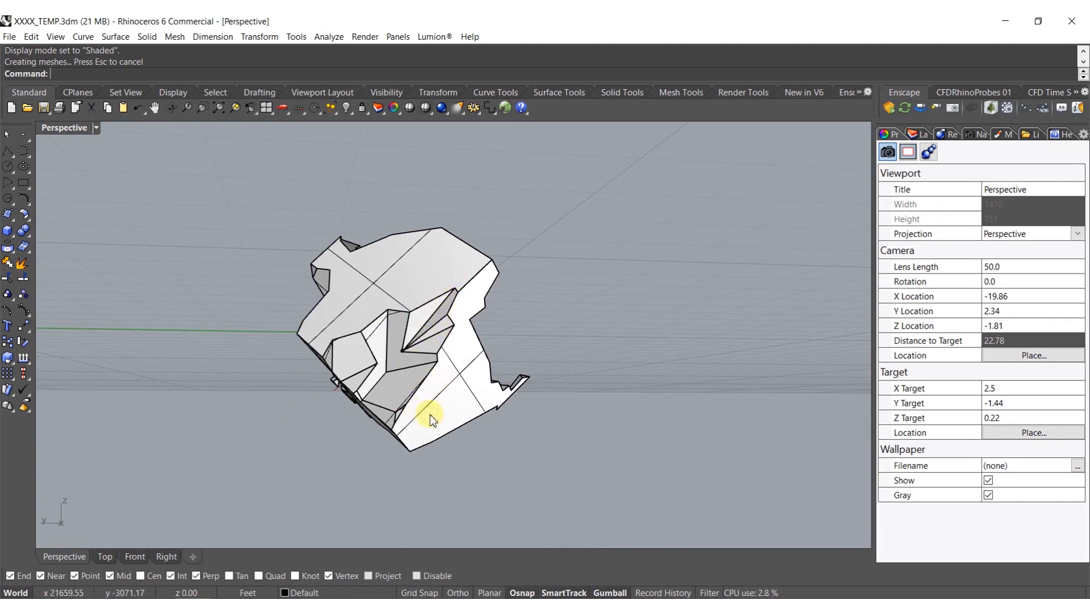
right_drag(431, 419, 477, 389)
- Undo the bake of the Solid Difference and reopen the Grasshopper definition
key(ctrl+z)
key(Return)
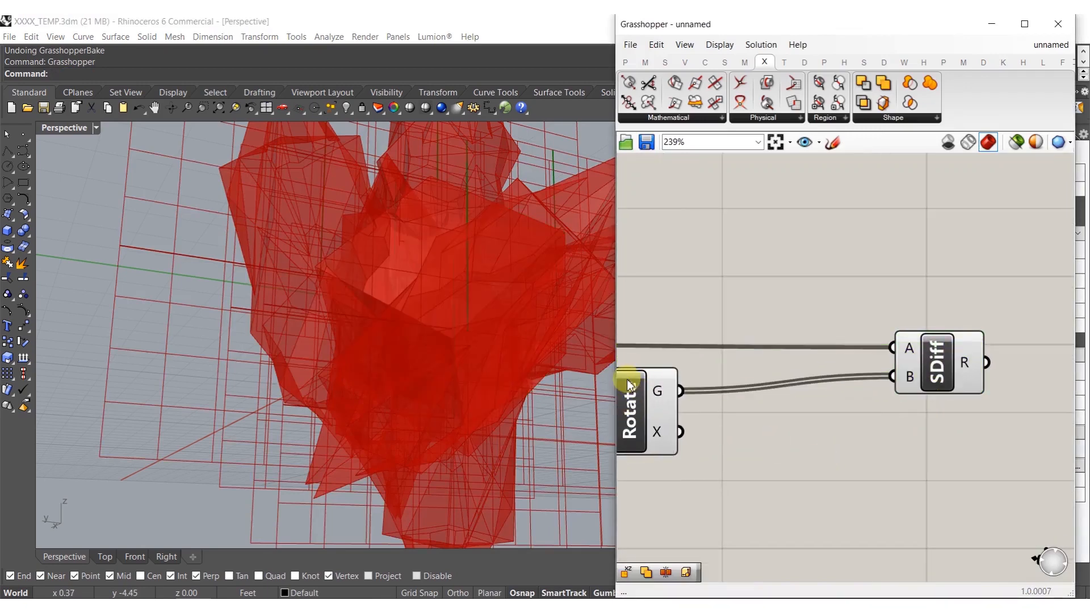
- Add a Volume component after the final Rotate and connect the rotated geometry to its G input
double_click(761, 427)
text(vol)
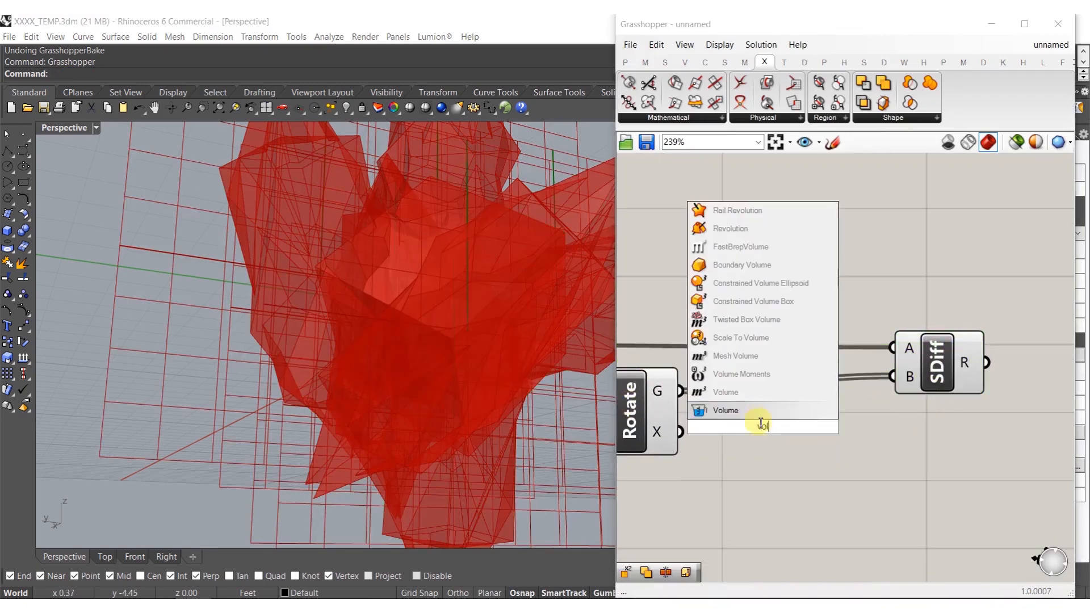
click(736, 394)
drag(716, 426, 684, 391)
right_drag(820, 415, 707, 399)
- Add a Scale component fed by the final Rotate's geometry, with the new Volume's centroid as its center
text(sc)
double_click(787, 441)
text(sca)
double_click(775, 435)
text(sca)
click(740, 417)
scroll(727, 405, down, 2)
drag(728, 404, 650, 387)
drag(770, 431, 808, 437)
- Add a number slider set to 0.9995 and connect it to the new Scale's F input
double_click(735, 493)
text(..)
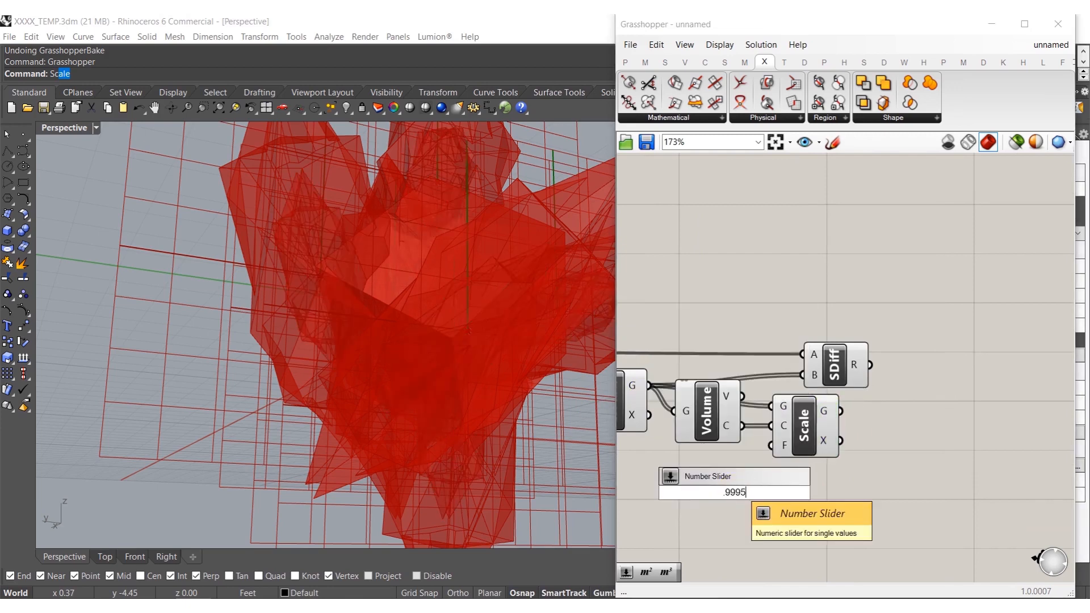
key(Return)
drag(782, 450, 813, 494)
right_drag(743, 508, 813, 489)
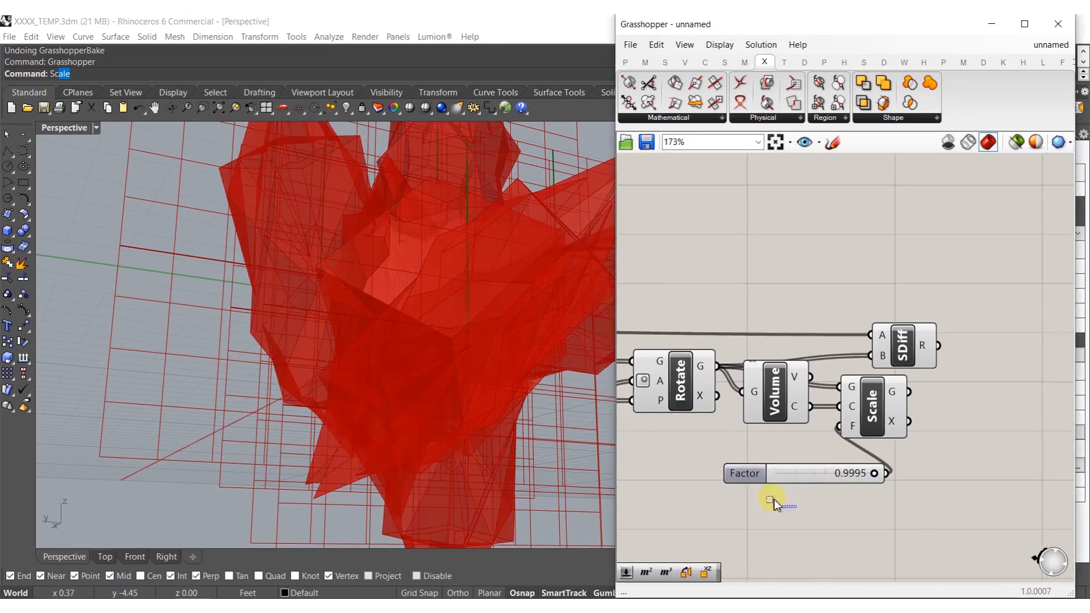
- Turn off the preview of the final Rotate and its Volume component
drag(774, 499, 711, 349)
right_drag(684, 364, 758, 356)
middle_click(758, 356)
click(800, 310)
right_drag(511, 300, 572, 328)
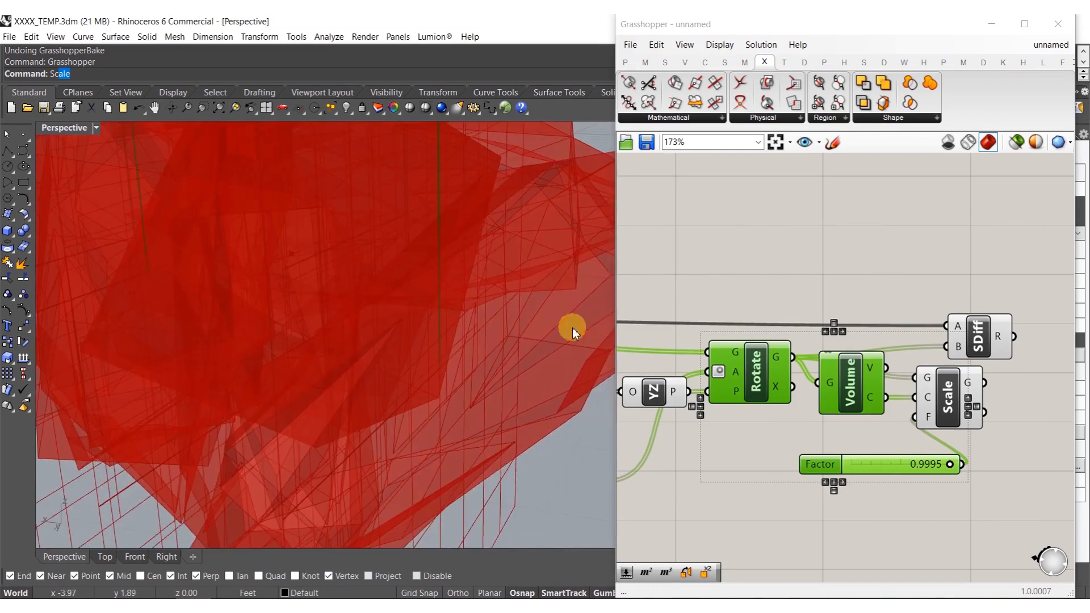
- Add a Custom Preview component beside the Solid Difference and Scale, and duplicate it directly above
right_drag(1073, 401, 981, 410)
text(cust)
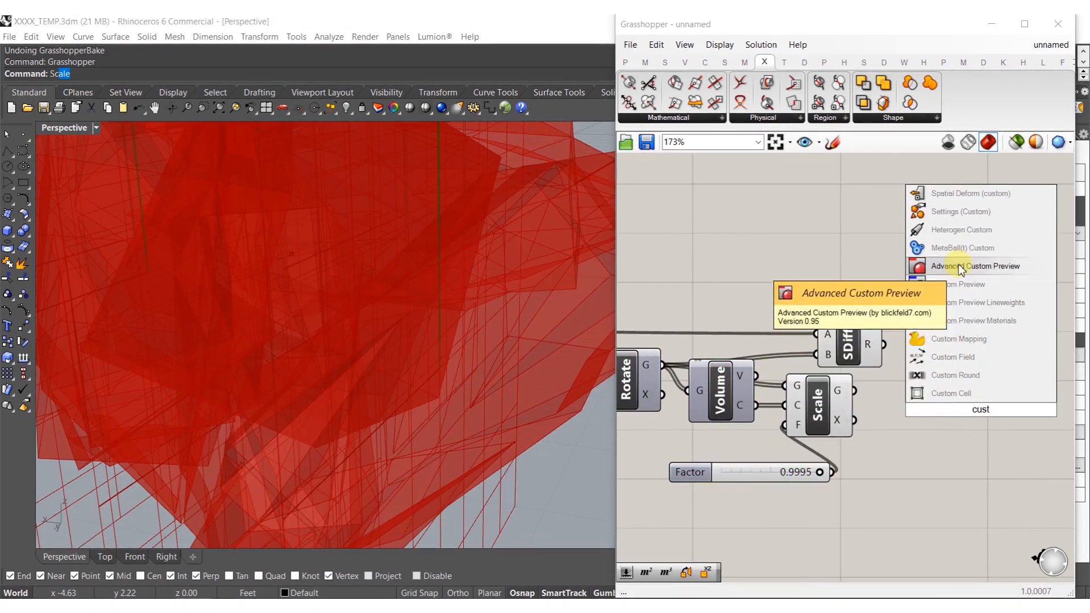
click(959, 284)
alt+drag(980, 352, 979, 316)
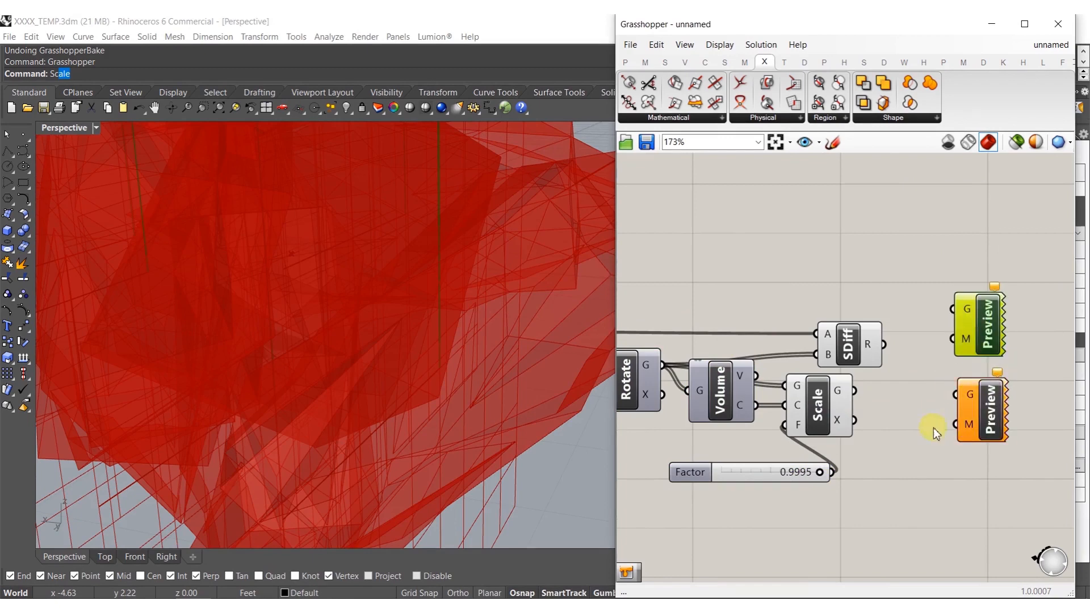
- Add a Colour Swatch beside the lower Custom Preview and connect it to the material inputs of the previews
double_click(906, 441)
text(col)
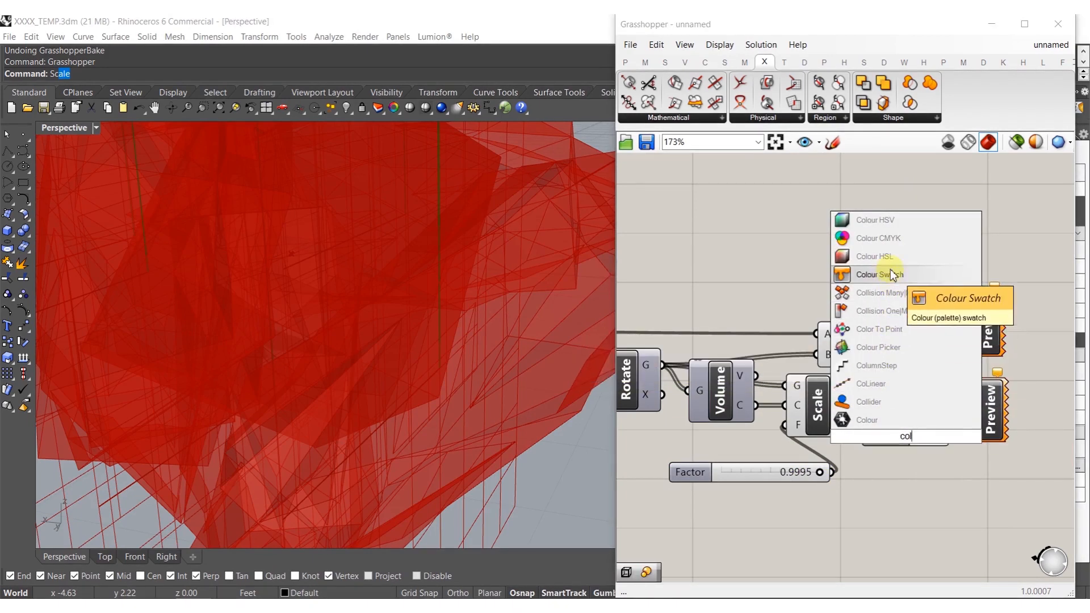
click(892, 274)
drag(955, 339, 961, 422)
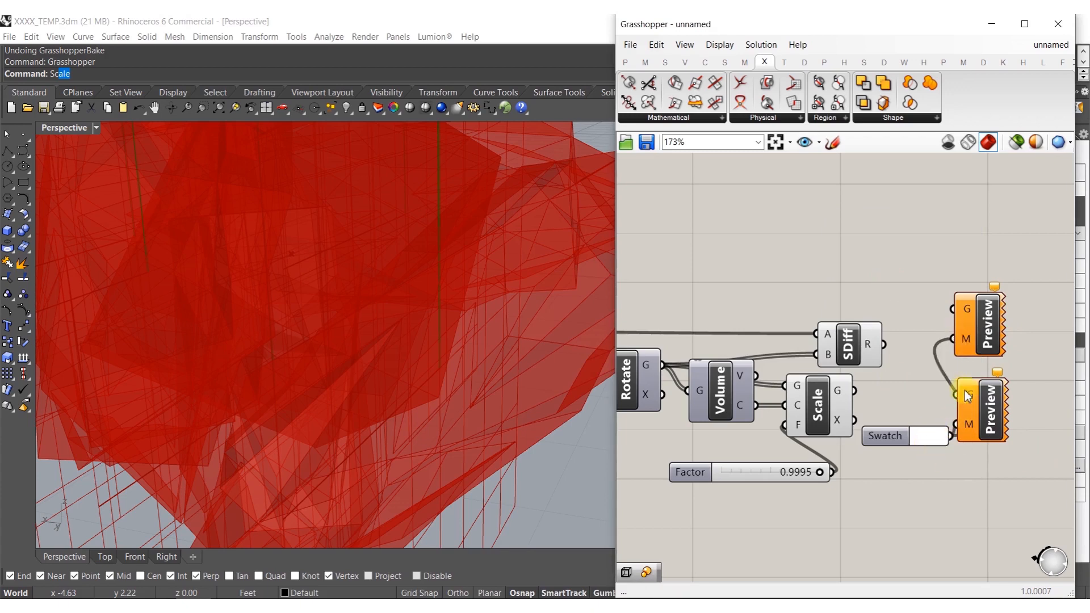
- Connect the Scale geometry and the Solid Difference result to the lower Custom Preview's geometry input, and delete the upper duplicate preview
drag(852, 386, 854, 391)
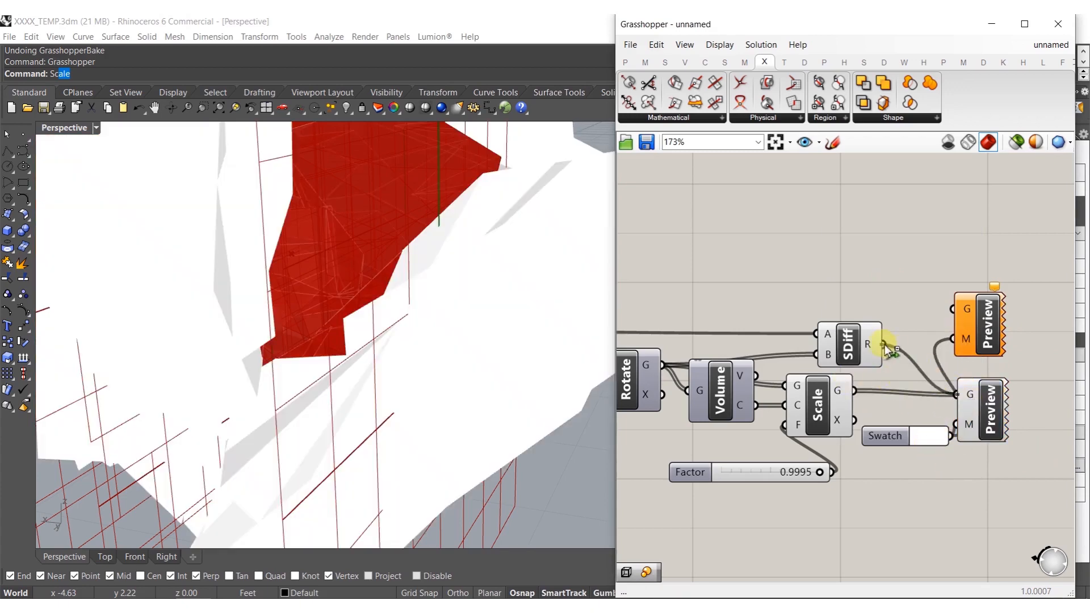
shift+drag(895, 349, 895, 349)
click(974, 333)
key(Delete)
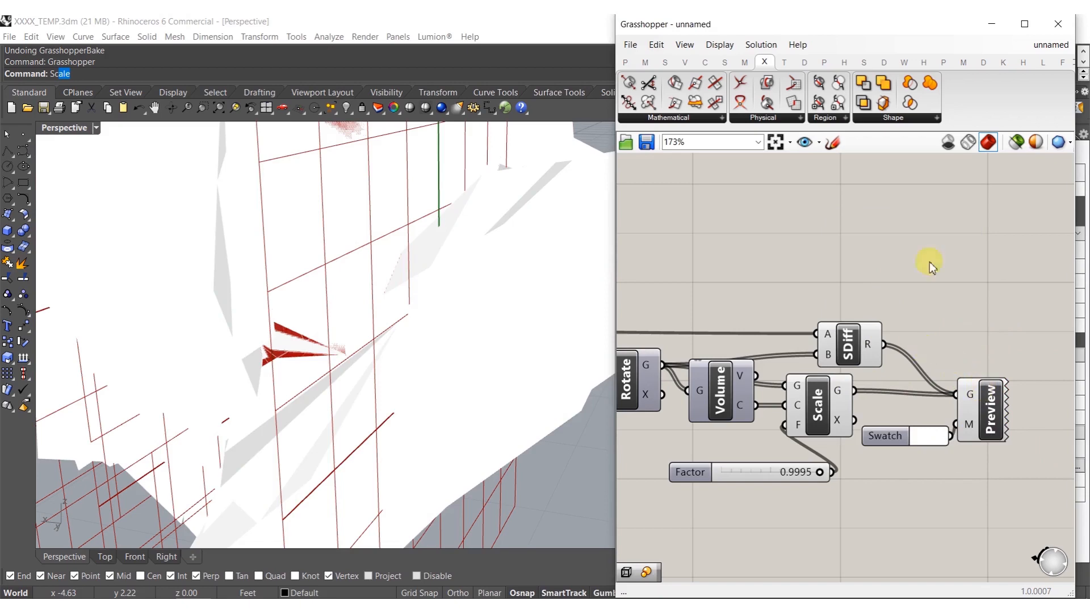
drag(929, 242, 766, 461)
click(796, 286)
- Switch the Perspective viewport to rendered display and look closely at the previewed crystals
click(287, 329)
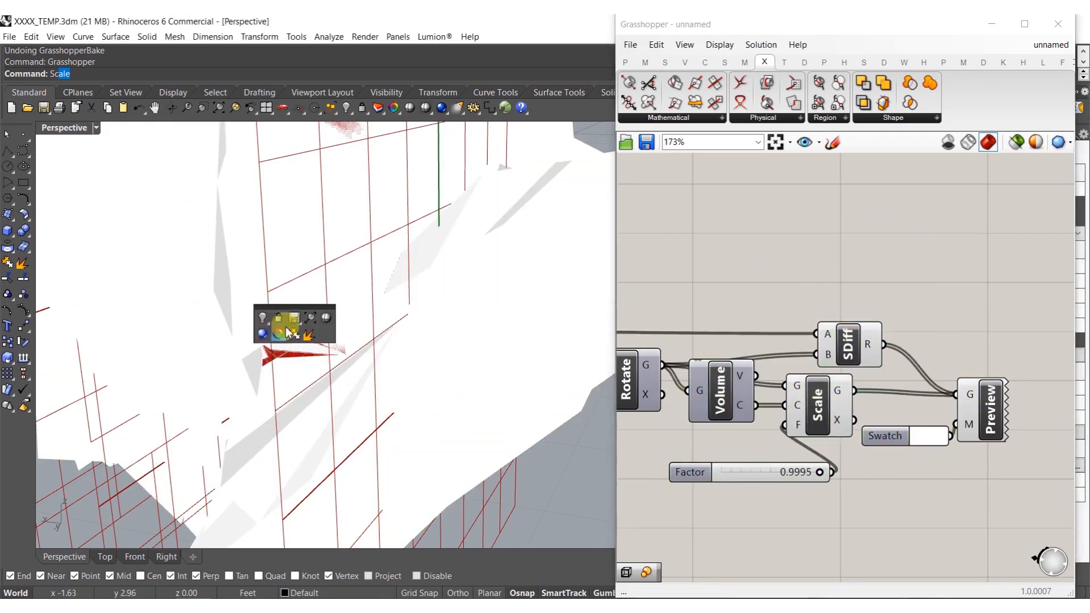
key(ctrl+alt+r)
scroll(305, 363, down, 5)
scroll(305, 366, up, 10)
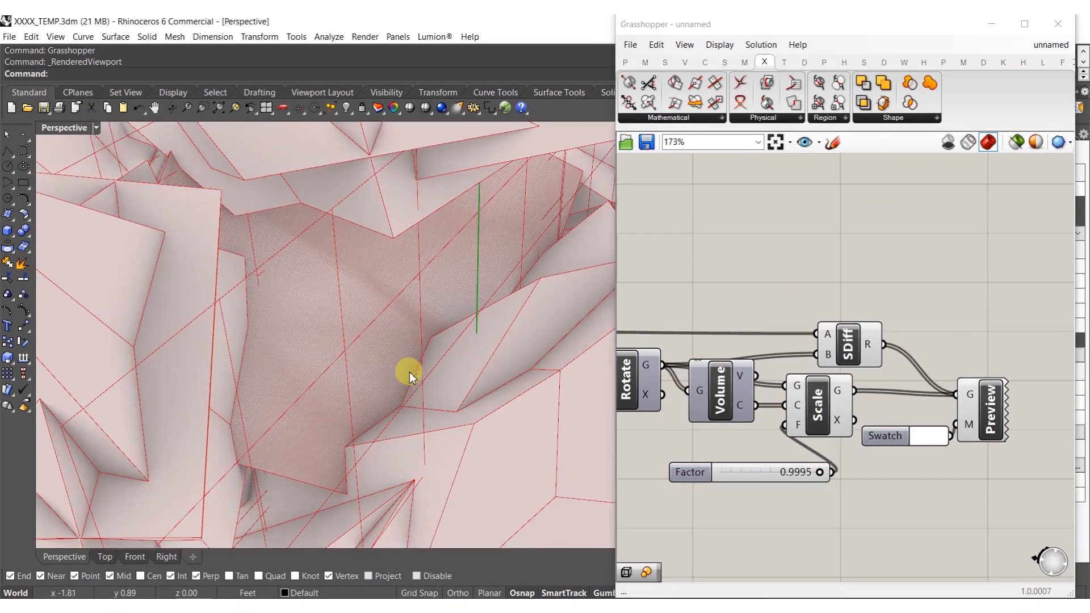
- Set the Factor slider of the final Scale component to 0.8848
scroll(792, 475, up, 3)
drag(863, 474, 823, 471)
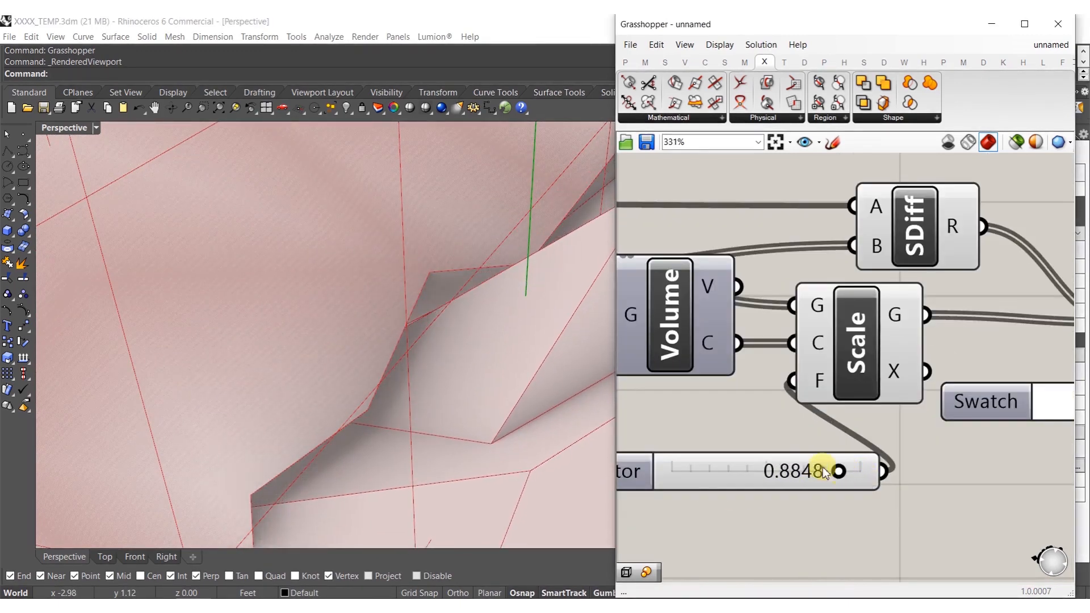
scroll(405, 377, down, 10)
mouse_move(389, 333)
right_down()
mouse_move(419, 348)
mouse_move(343, 324)
mouse_move(408, 334)
right_up()
scroll(755, 376, down, 4)
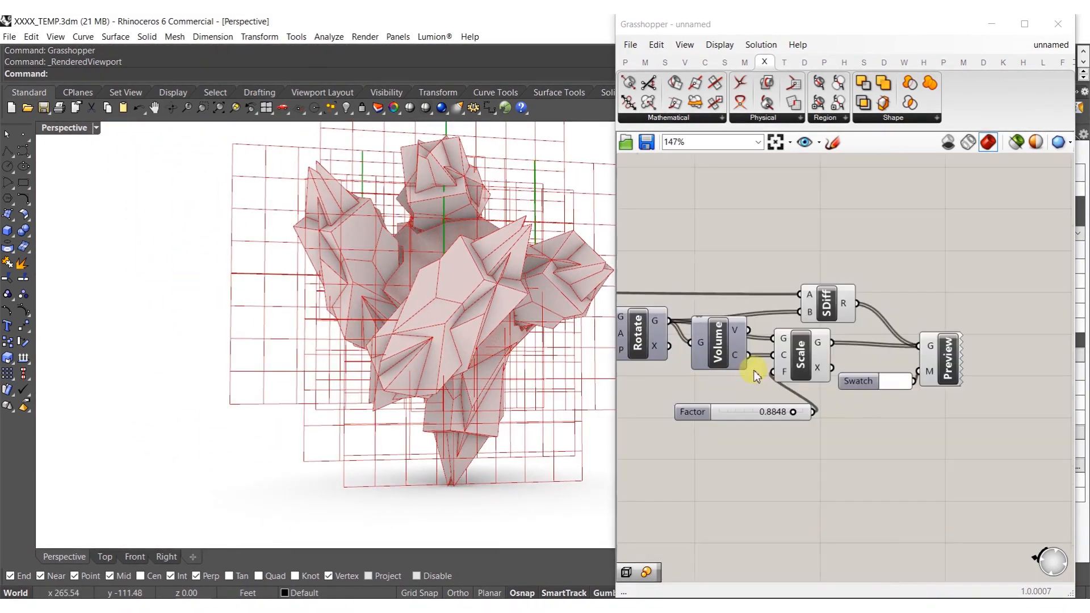
right_drag(469, 296, 487, 335)
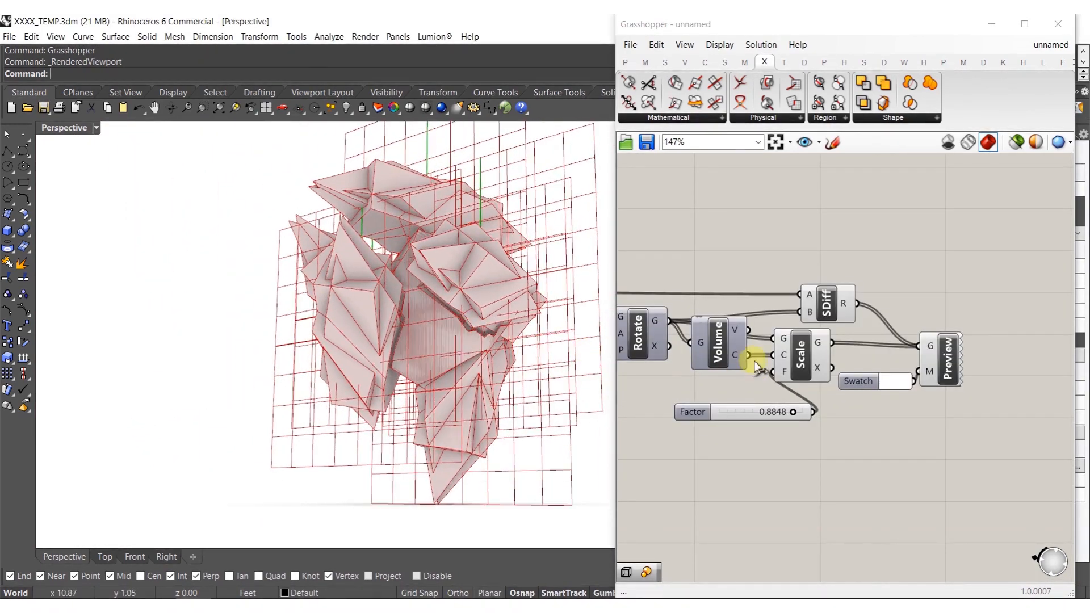
- Move the relay between the two Rotate stages closer to the earlier Rotate component
scroll(861, 396, down, 2)
scroll(861, 395, down, 3)
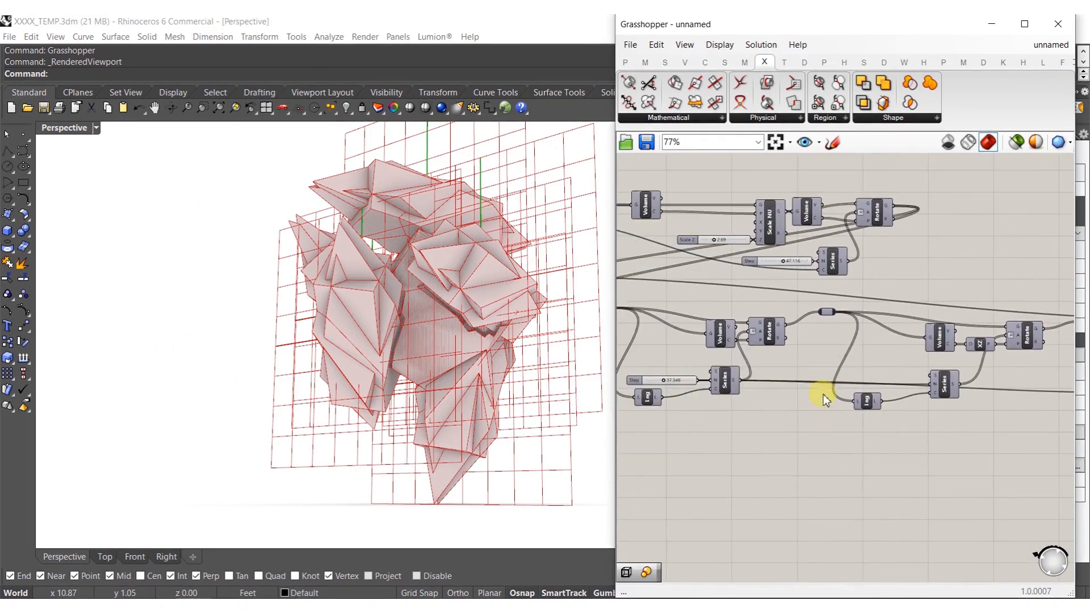
drag(824, 311, 808, 329)
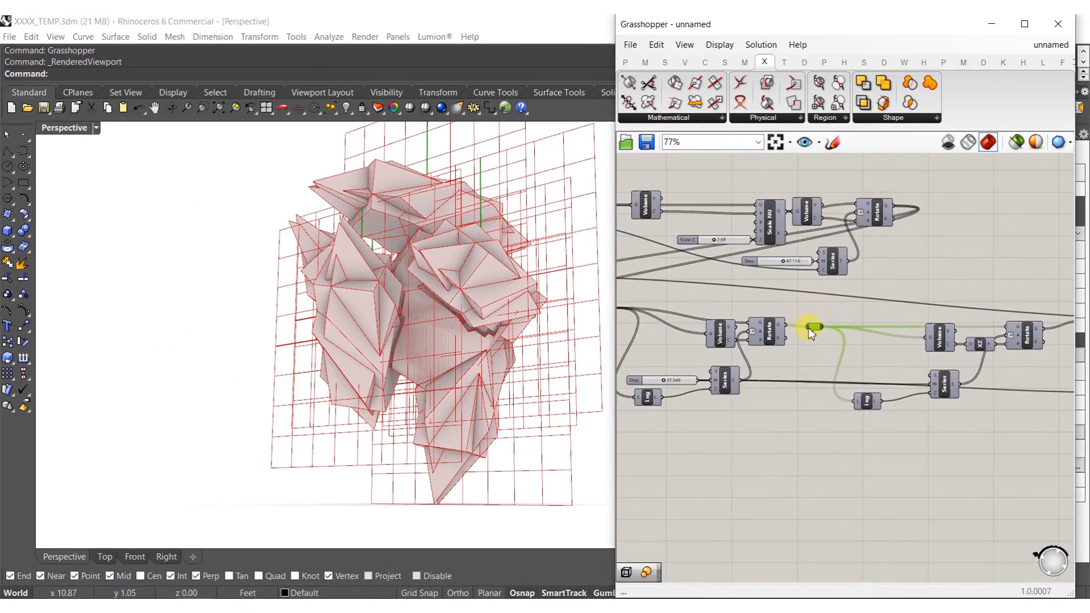
- Increase the number of points on the slider feeding the Populate Geometry component's N input
scroll(766, 382, up, 7)
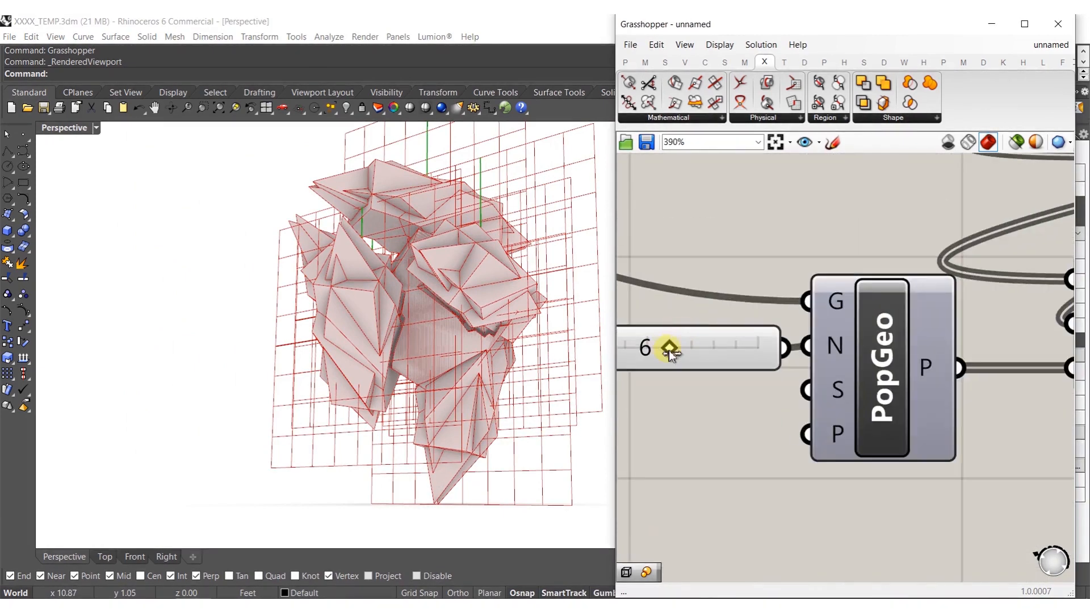
drag(699, 351, 723, 345)
right_drag(519, 318, 560, 359)
scroll(786, 396, down, 8)
- Set the Step slider feeding the Series component to 72.029
scroll(771, 421, up, 8)
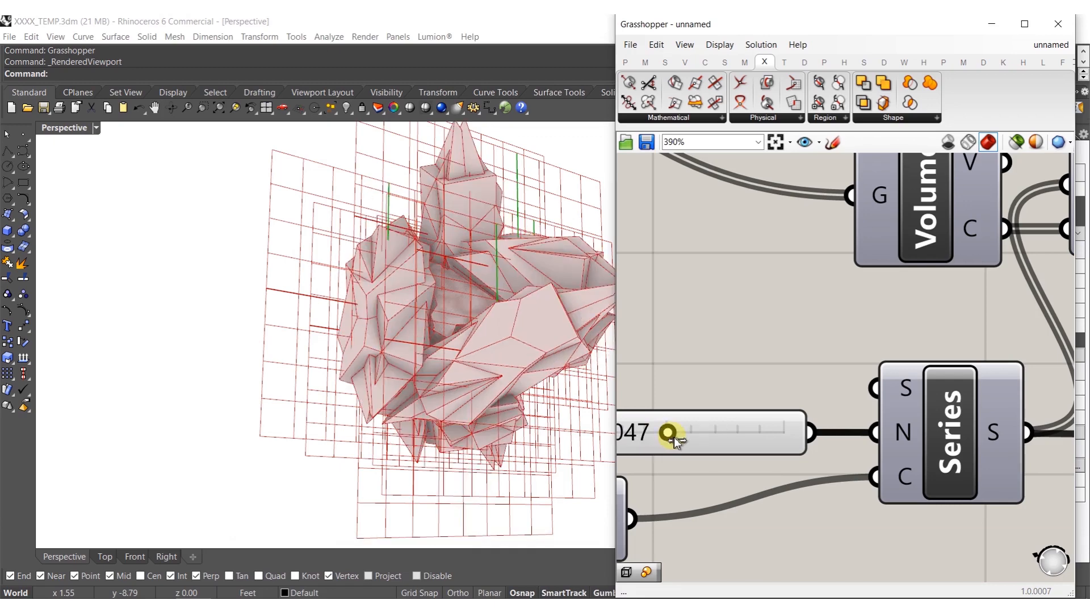
drag(681, 441, 718, 440)
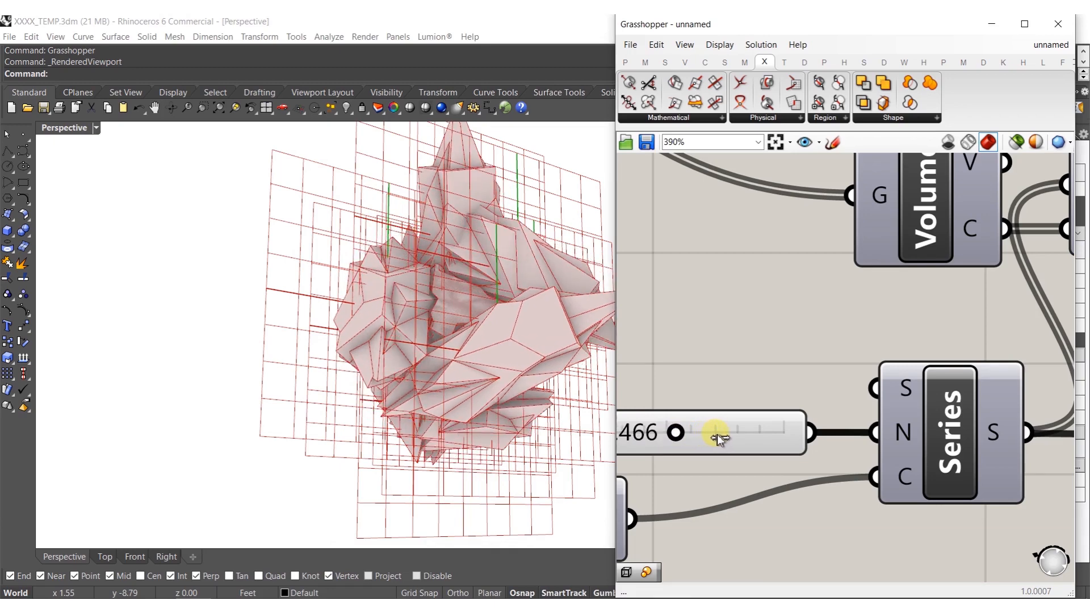
drag(718, 438, 718, 438)
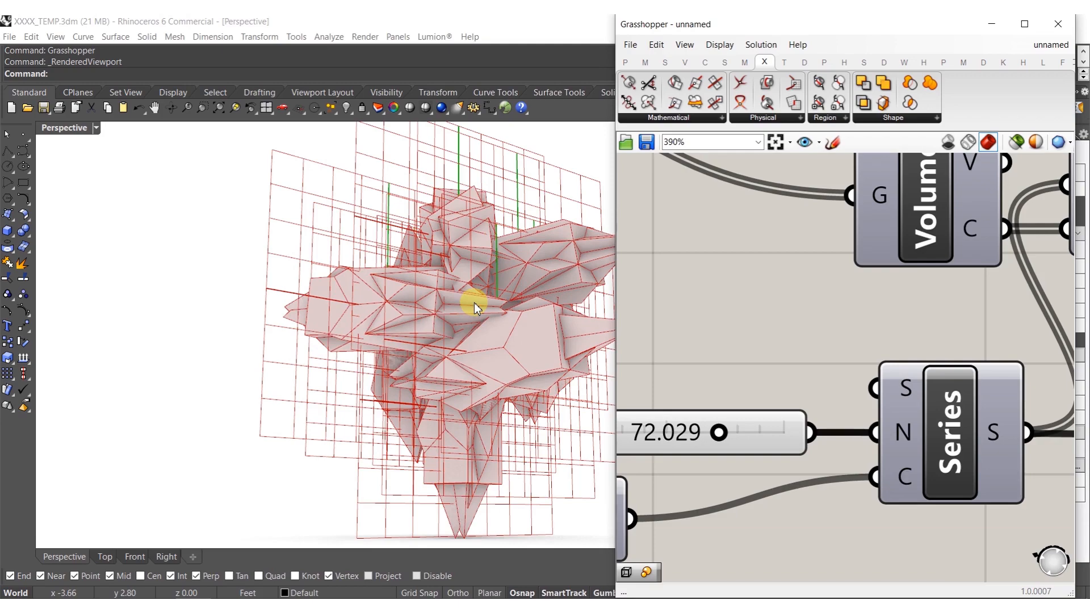
right_drag(474, 302, 342, 322)
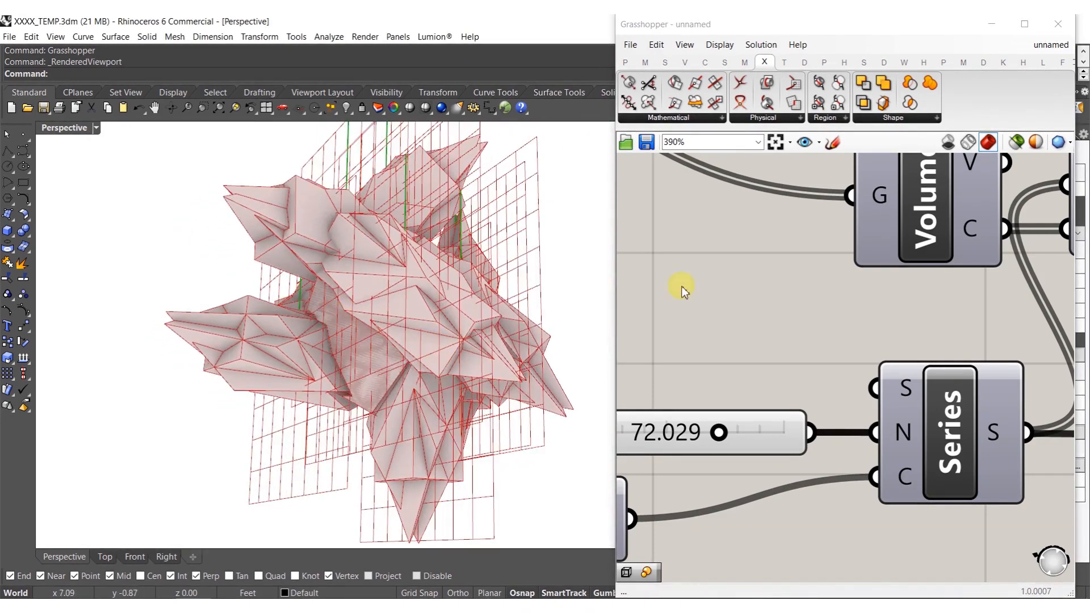
- Delete the Custom Preview and its Colour Swatch at the end of the definition
right_drag(724, 301, 693, 357)
scroll(695, 355, down, 7)
right_drag(1059, 325, 793, 333)
right_drag(985, 318, 739, 328)
right_drag(950, 327, 857, 329)
right_drag(923, 349, 822, 363)
drag(856, 428, 820, 336)
key(Delete)
- Bake the geometry of the final Scale component into the Rhino model
right_drag(773, 378, 802, 387)
click(802, 387)
drag(804, 390, 824, 392)
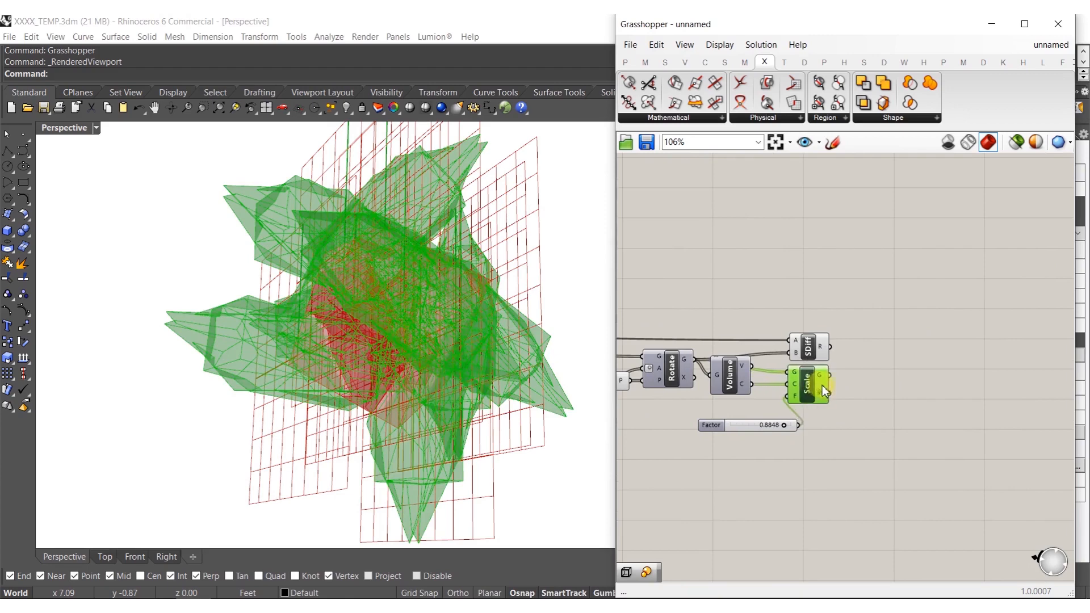
drag(835, 268, 907, 325)
click(807, 386)
middle_click(811, 387)
click(836, 409)
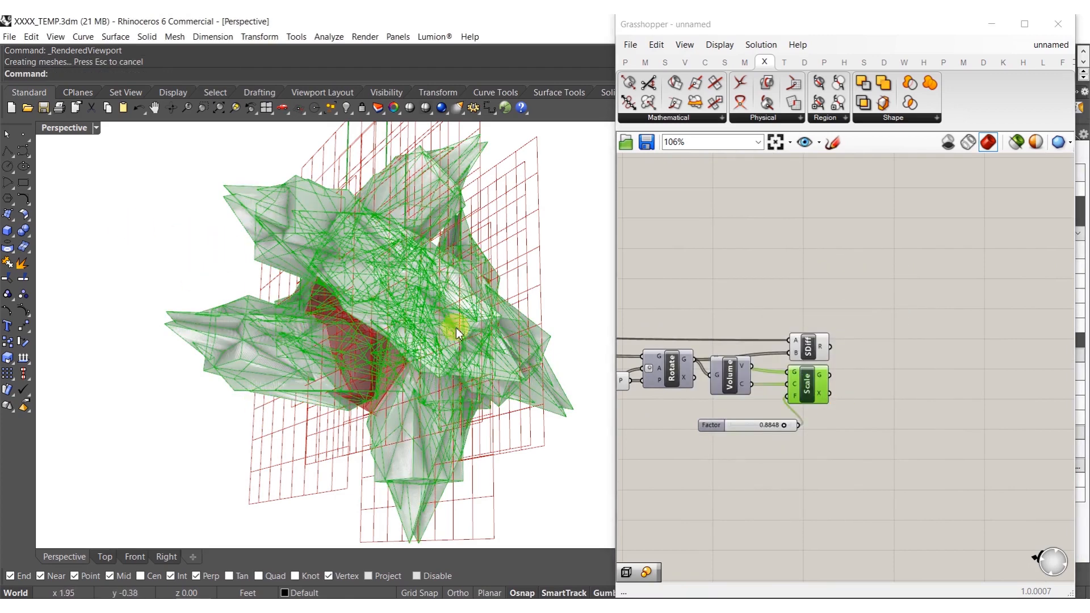
click(939, 598)
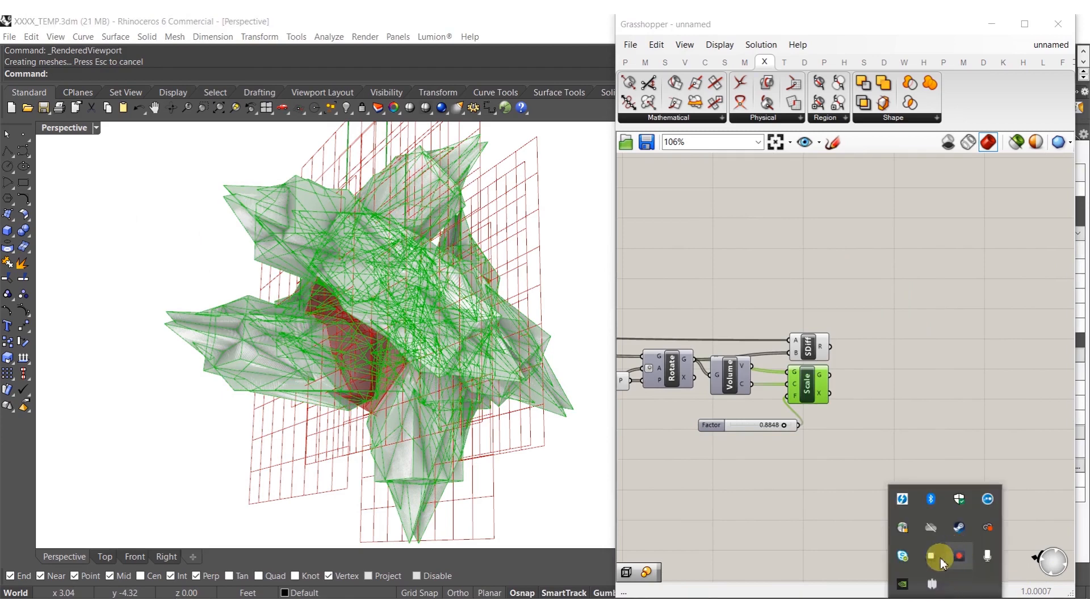
click(890, 354)
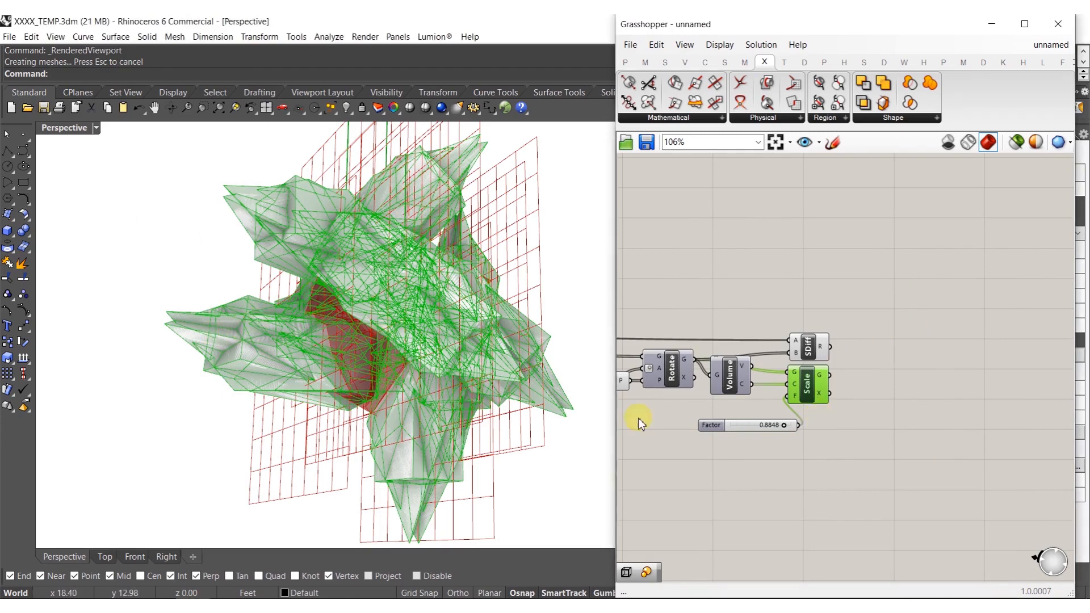
- Switch the Perspective viewport to shaded display
right_drag(740, 387, 814, 404)
right_drag(910, 423, 846, 404)
right_drag(232, 259, 243, 287)
click(392, 183)
middle_click(481, 199)
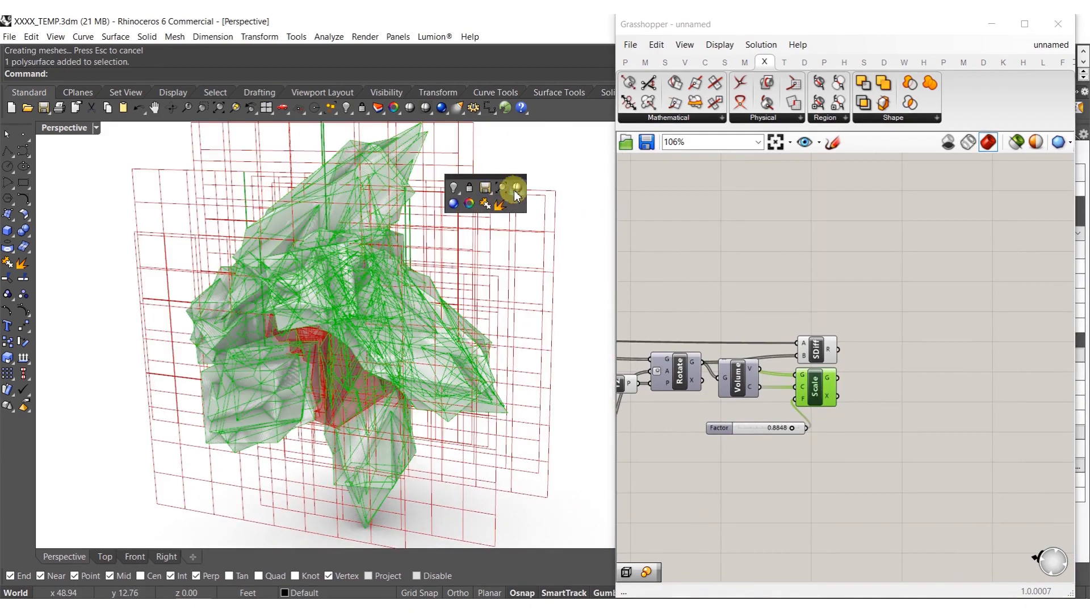
click(517, 187)
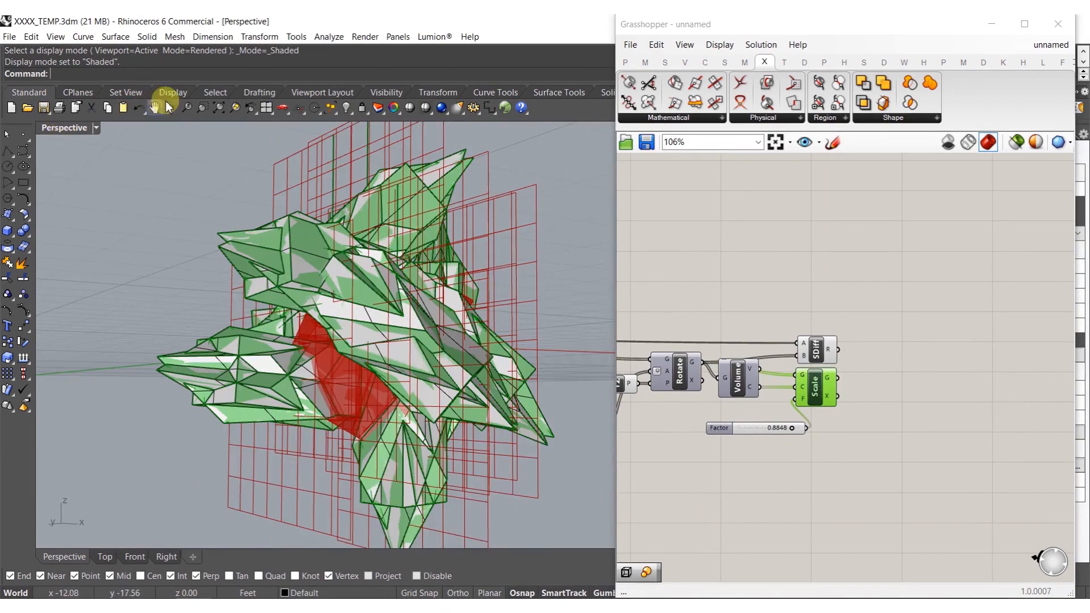
- Select the last created objects in Rhino and assign them to the DARK layer
click(208, 94)
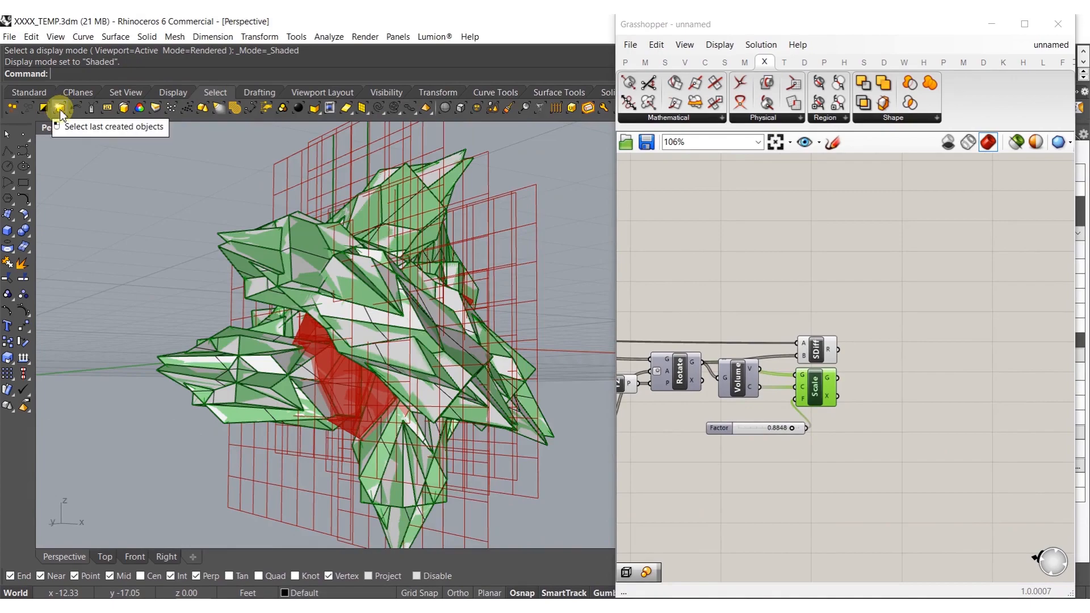
click(59, 108)
right_drag(190, 238, 227, 265)
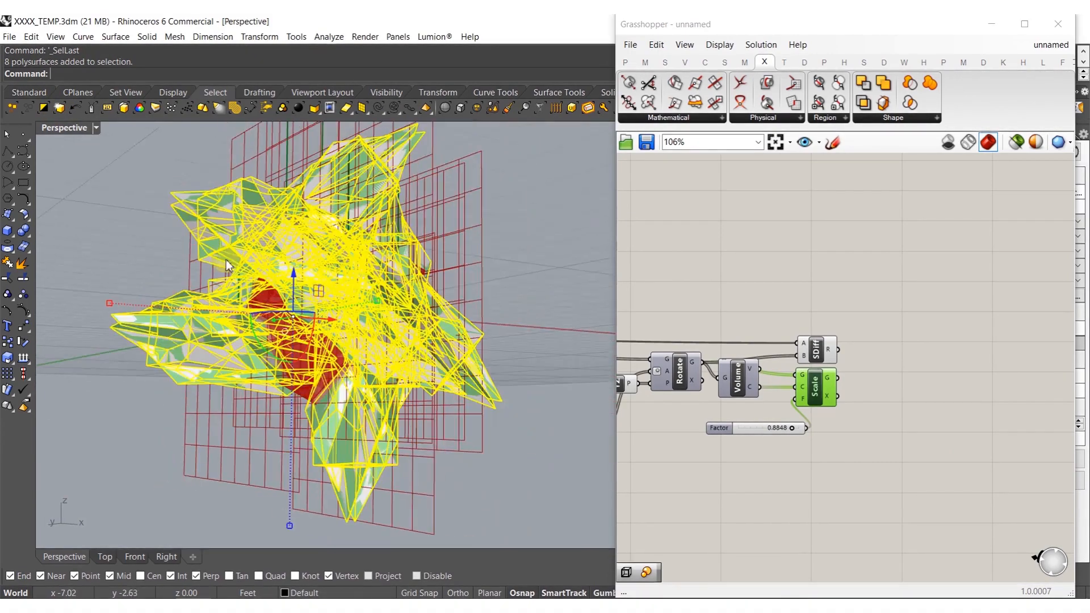
click(1012, 25)
click(1001, 23)
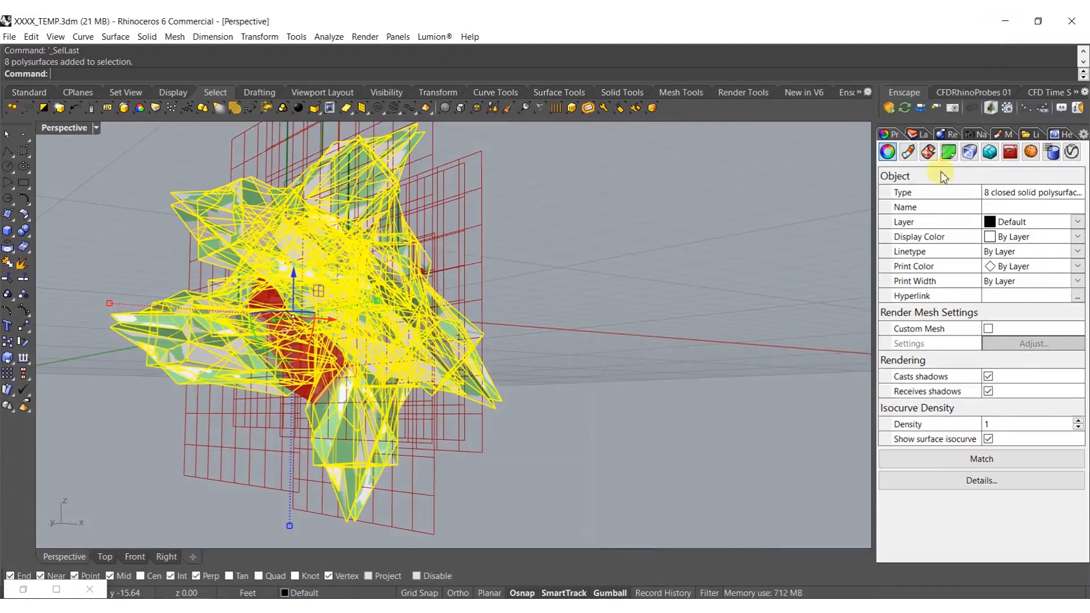
click(921, 135)
right_click(918, 345)
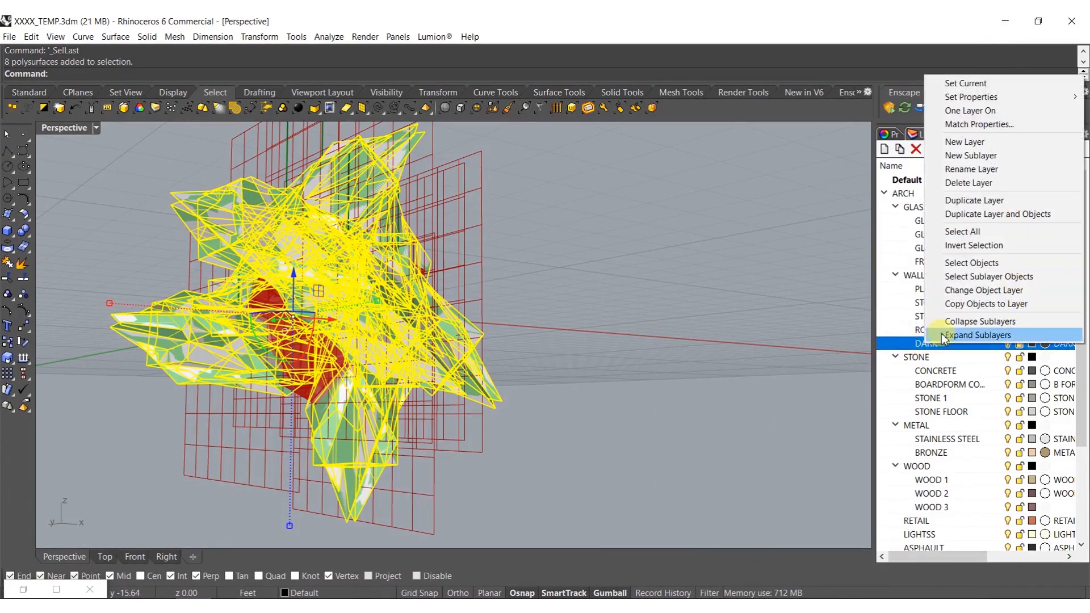
click(986, 289)
- Reopen Grasshopper and bake the Solid Difference result into the Rhino model
right_drag(724, 338, 546, 339)
text(Grasshopper)
key(Return)
click(819, 348)
middle_click(820, 348)
click(844, 372)
click(913, 323)
click(920, 286)
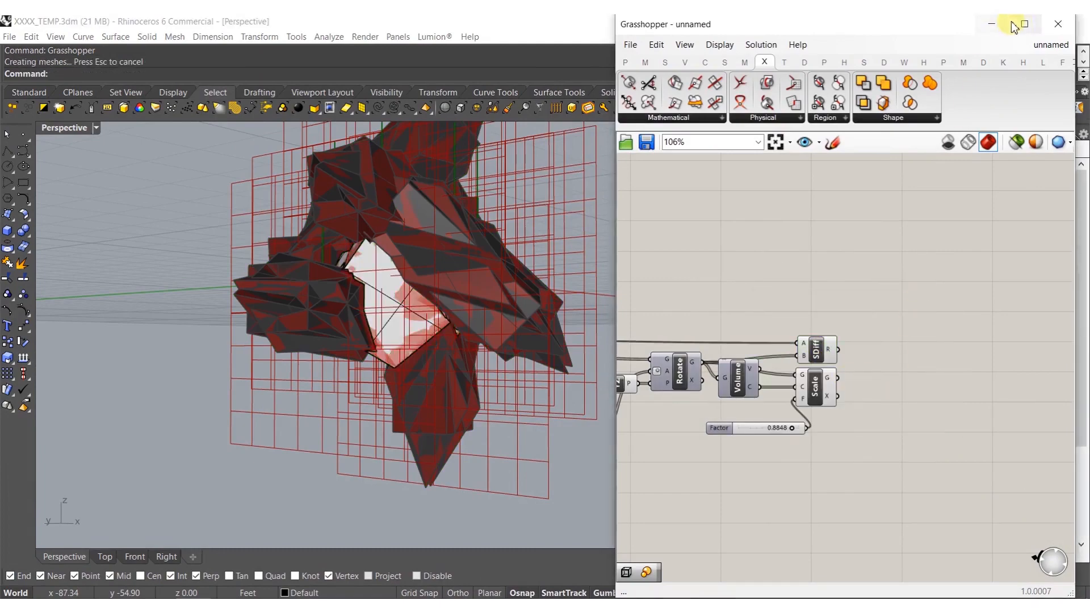
- Examine the baked crystal form in rendered display with Grasshopper hidden, and return the viewport to shaded display
click(1009, 25)
middle_click(379, 382)
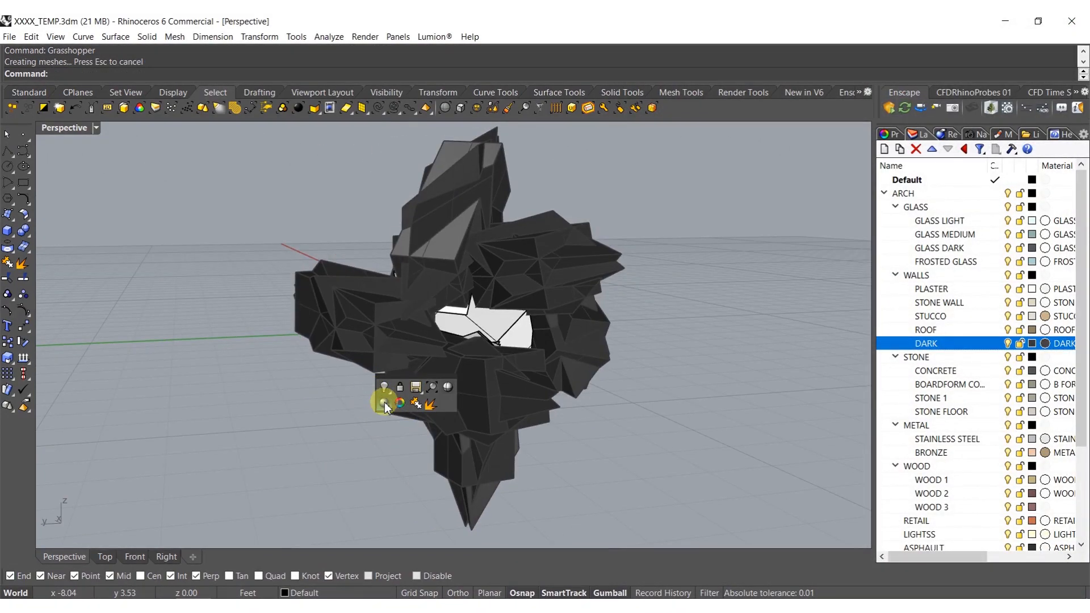
click(384, 403)
right_drag(423, 380, 698, 255)
scroll(437, 329, up, 5)
scroll(419, 329, down, 9)
right_drag(419, 341, 561, 440)
middle_click(553, 438)
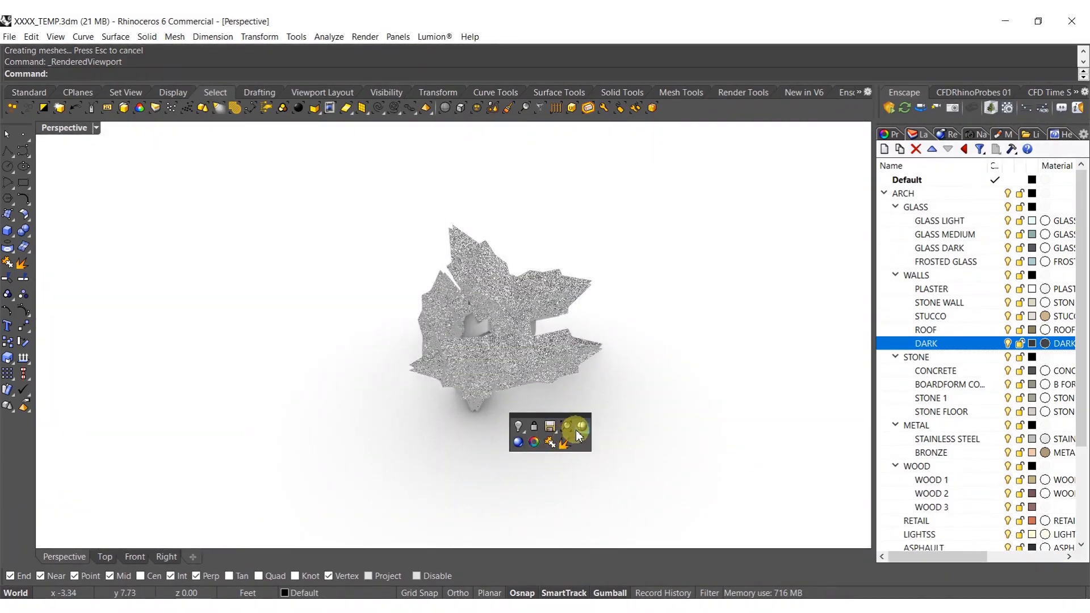
click(576, 435)
mouse_move(545, 390)
right_down()
mouse_move(408, 351)
mouse_move(292, 336)
mouse_move(543, 408)
mouse_move(416, 406)
mouse_move(569, 401)
mouse_move(462, 392)
mouse_move(513, 514)
mouse_move(467, 372)
mouse_move(416, 412)
right_up()
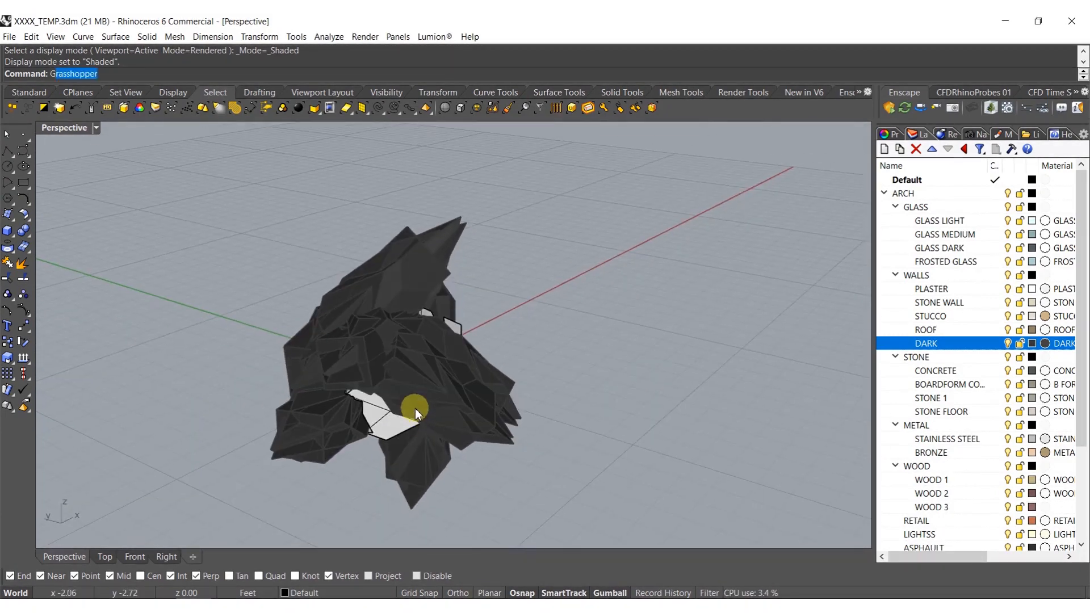
- Reopen Grasshopper and set the Step slider feeding the Series component to 26.915
key(Return)
scroll(755, 380, up, 5)
scroll(829, 353, up, 2)
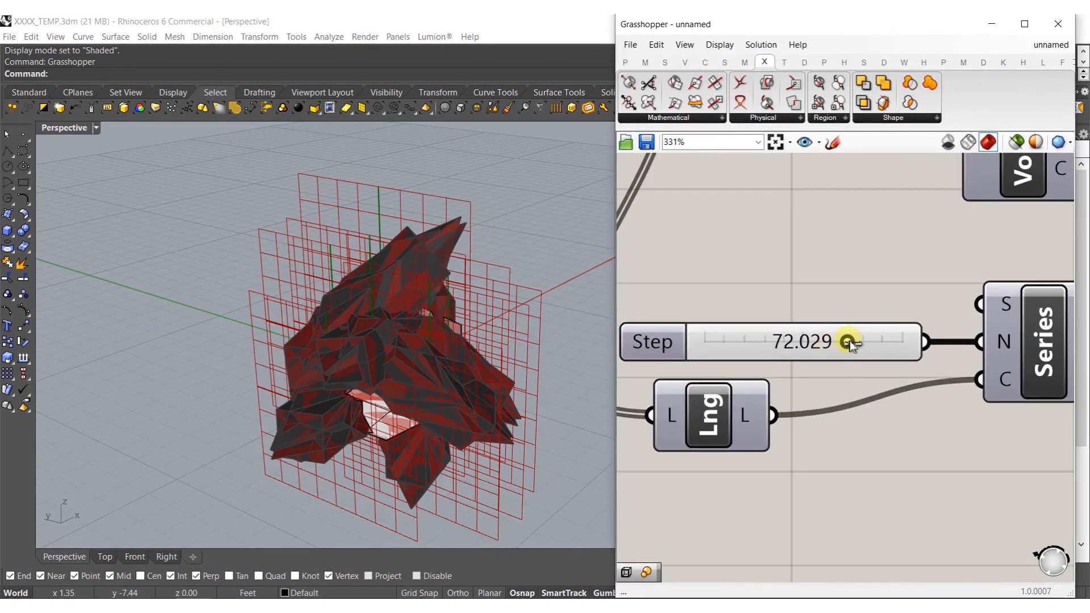
drag(758, 337, 737, 349)
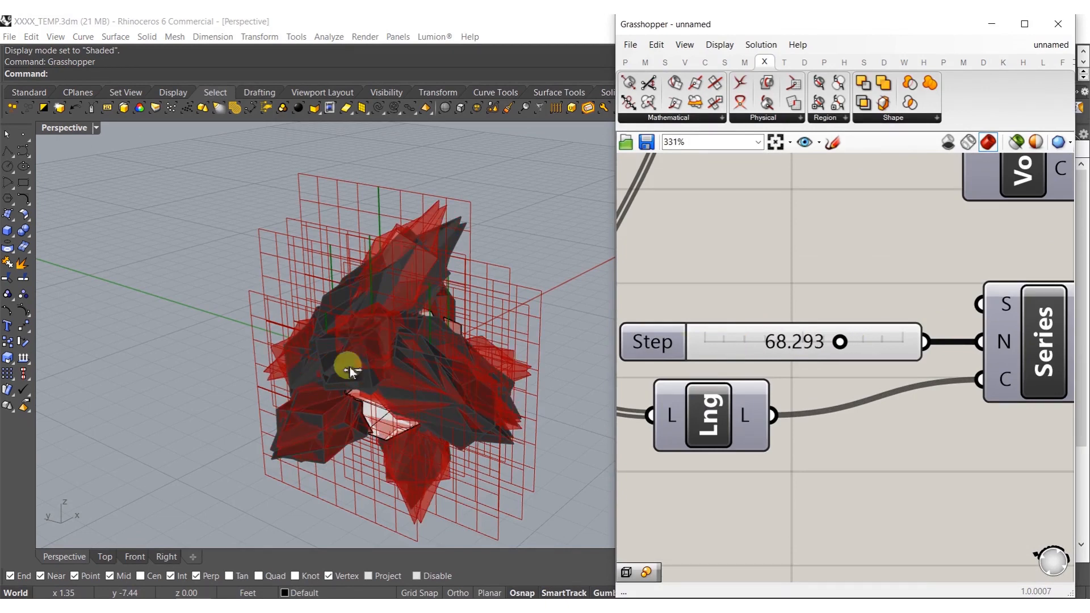
- Select the whole baked crystal form and move it aside, clear of the Grasshopper preview
right_drag(324, 284, 405, 358)
scroll(405, 357, down, 10)
drag(233, 226, 440, 432)
right_drag(404, 438, 312, 405)
drag(496, 298, 340, 236)
click(440, 336)
right_drag(442, 336, 570, 253)
scroll(506, 326, up, 4)
- Bake the crystals of the new variation from the final Scale component
scroll(845, 334, down, 3)
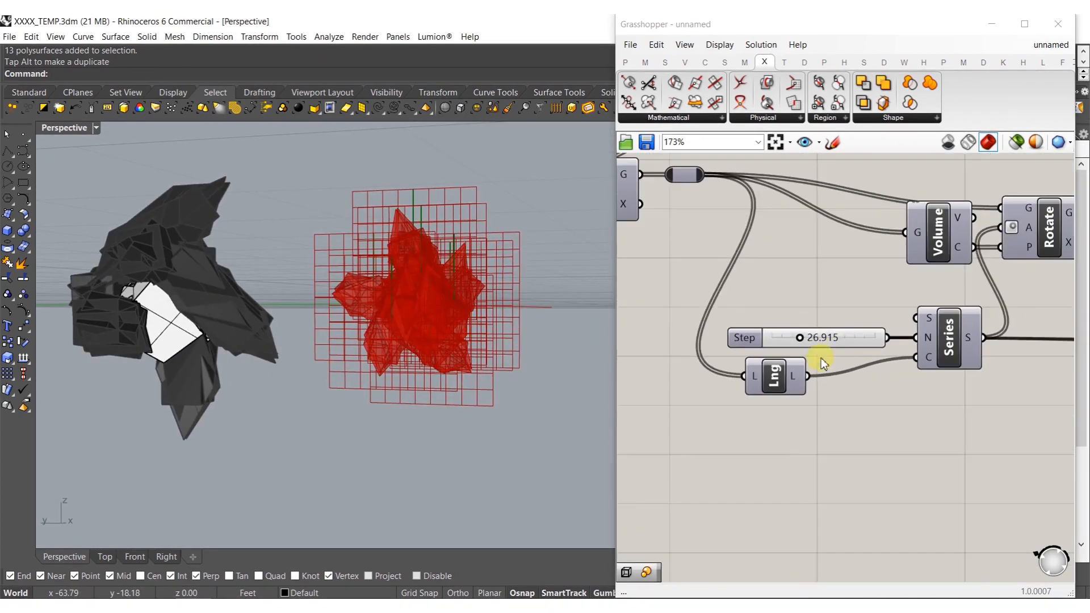
right_drag(956, 290, 833, 307)
scroll(835, 309, down, 5)
right_drag(1005, 350, 855, 354)
right_drag(1062, 347, 795, 356)
scroll(912, 313, up, 3)
scroll(911, 311, up, 1)
click(860, 325)
middle_click(861, 325)
click(889, 358)
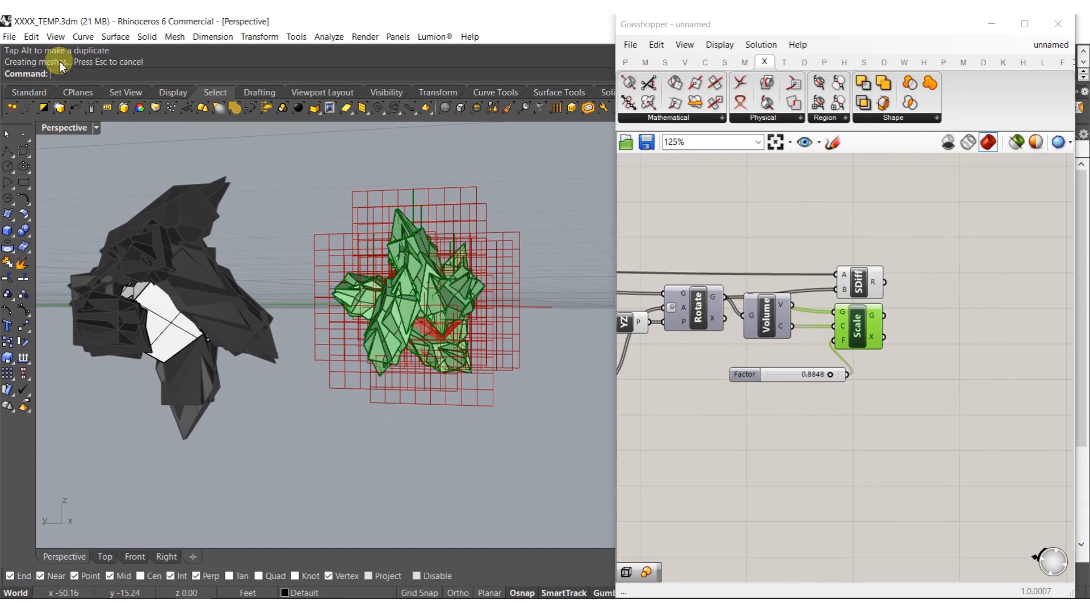
- Select the newly baked crystals, hide Grasshopper, and move the crystals to the DARK layer
click(61, 107)
click(1009, 25)
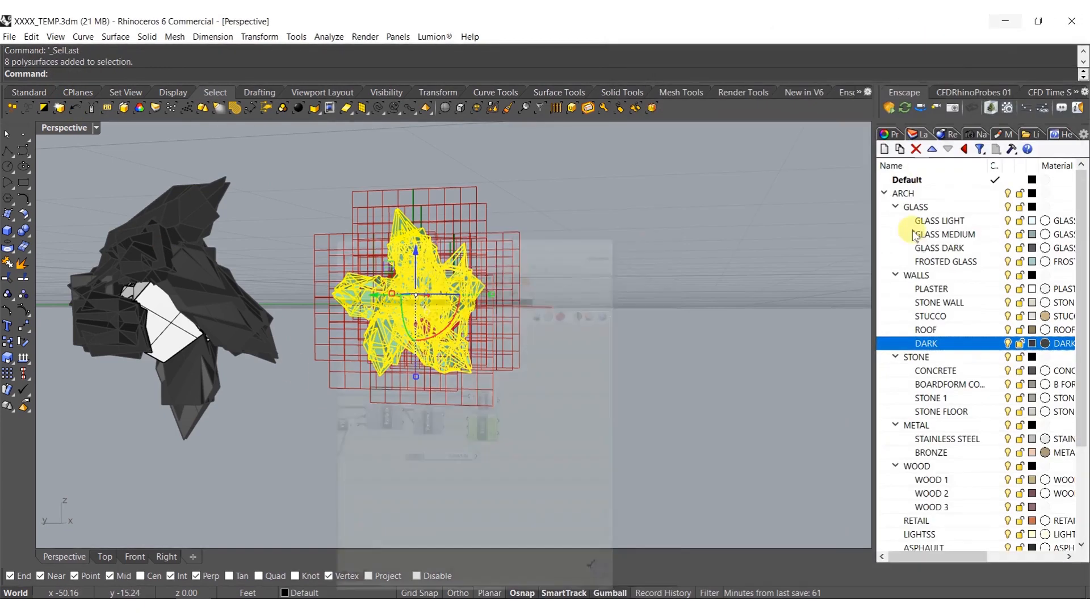
right_click(931, 342)
click(971, 288)
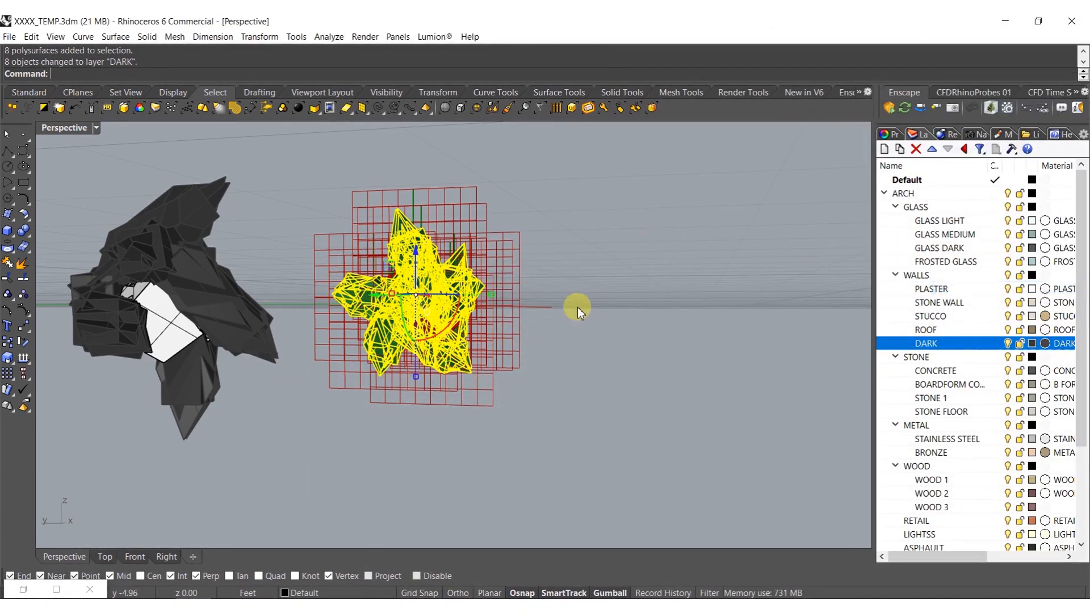
click(634, 247)
right_drag(634, 248, 629, 258)
- Reopen Grasshopper and try to bake the Solid Difference result
text(Gra)
key(Return)
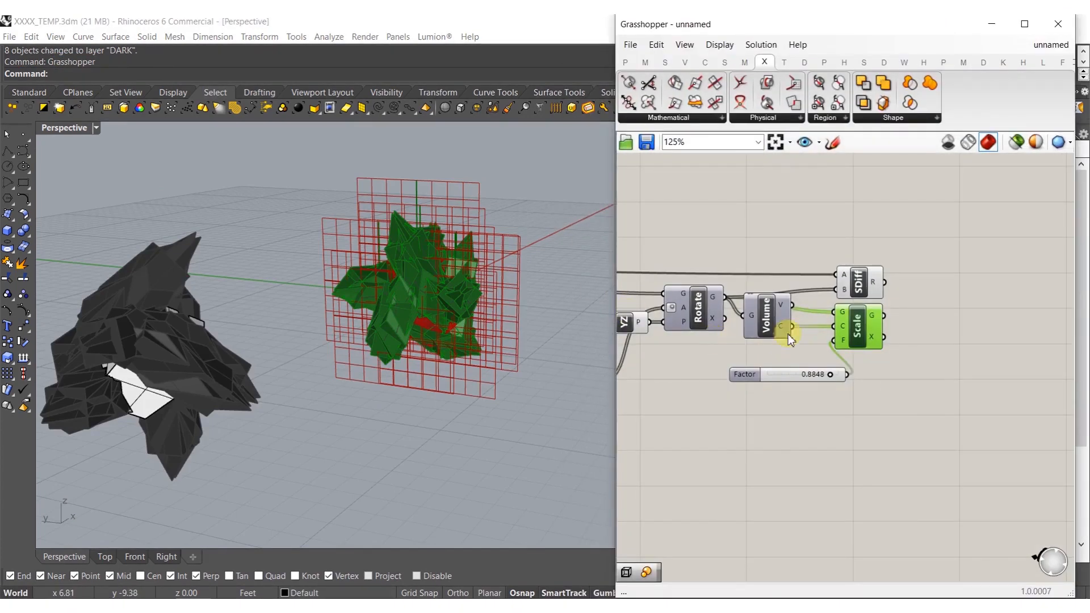
middle_click(879, 307)
click(904, 311)
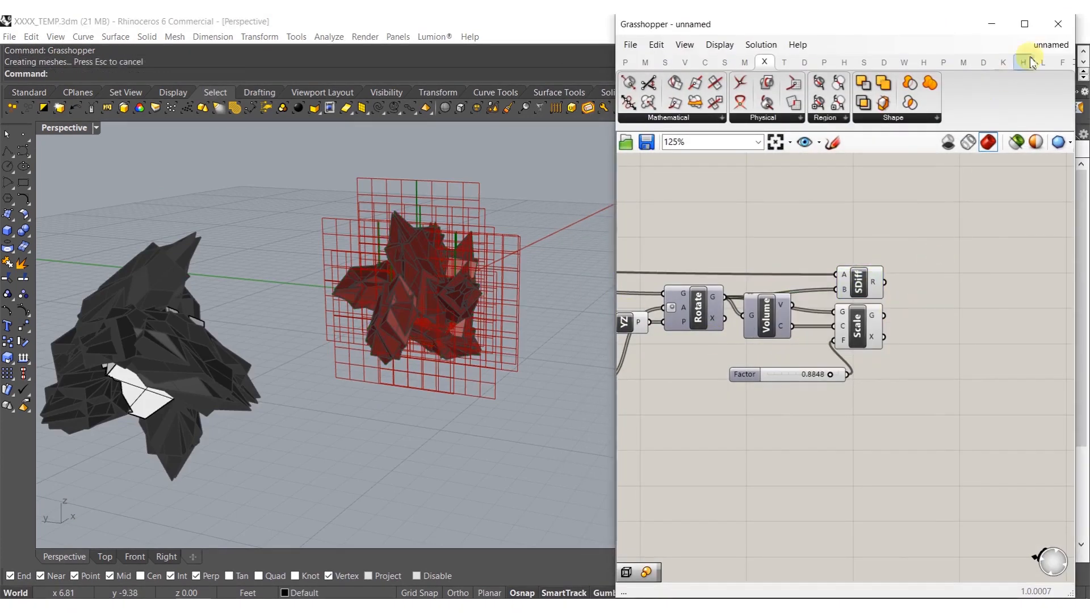
click(1057, 34)
right_drag(577, 287, 482, 298)
- Return to Grasshopper, select the Solid Difference component, bake its result, and close the Grasshopper window
text(Grasshopper)
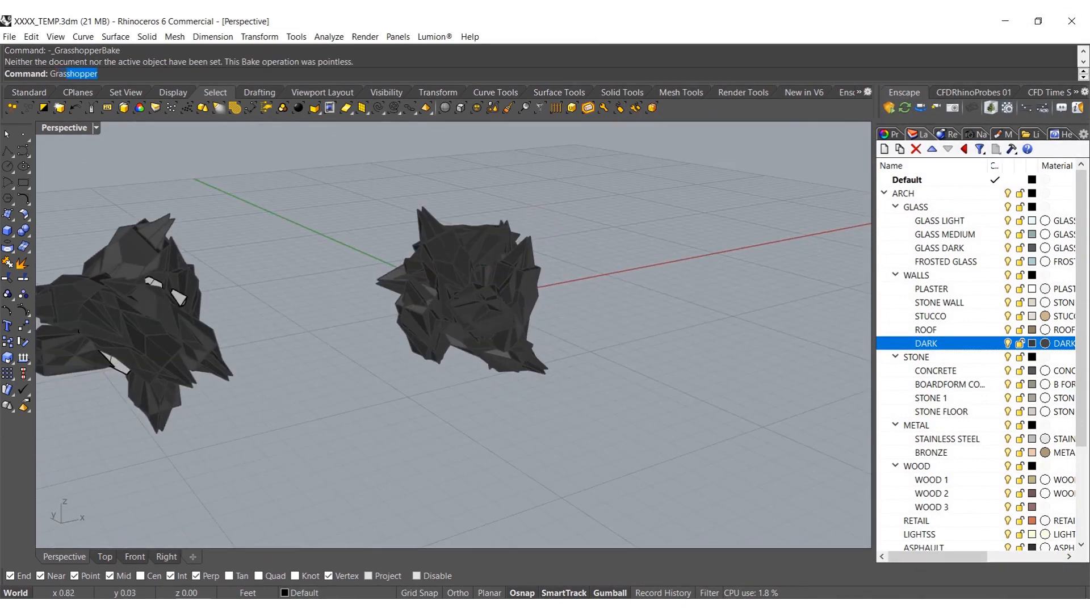
key(Return)
click(857, 275)
key(space)
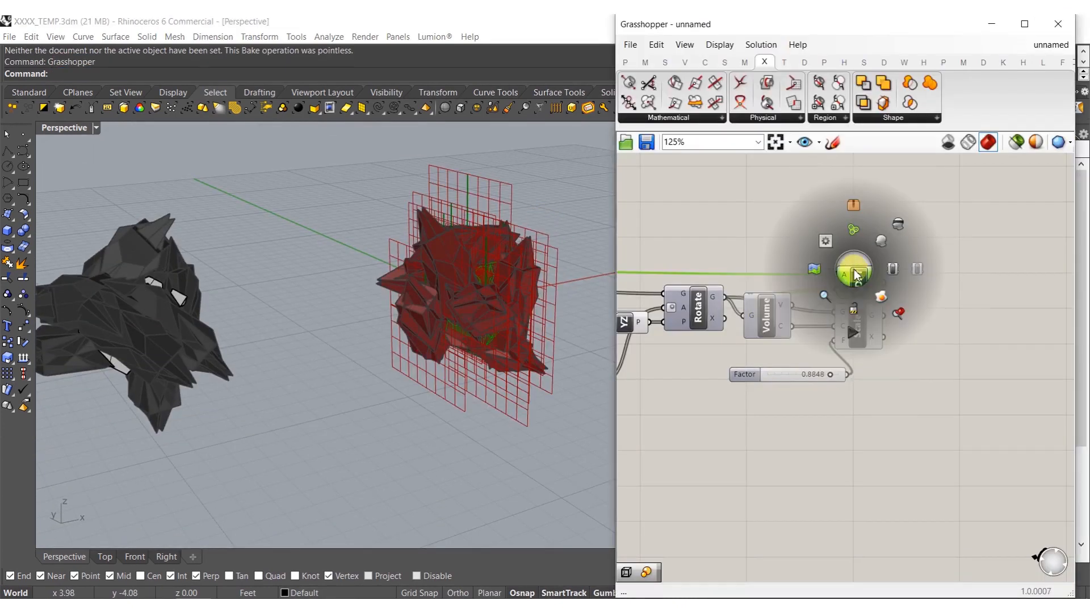
click(882, 299)
click(1058, 24)
- Select all baked objects of the new variation at the origin and delete them, keeping the first form
right_drag(353, 450, 10, 153)
click(59, 108)
right_drag(318, 292, 398, 383)
key(Up)
key(Return)
scroll(399, 384, down, 6)
drag(325, 210, 689, 593)
text(Delete)
key(Return)
- Reopen Grasshopper and lower the Step slider feeding the Series component to about 17.8
right_drag(486, 431, 448, 431)
text(Grasshopper)
key(Return)
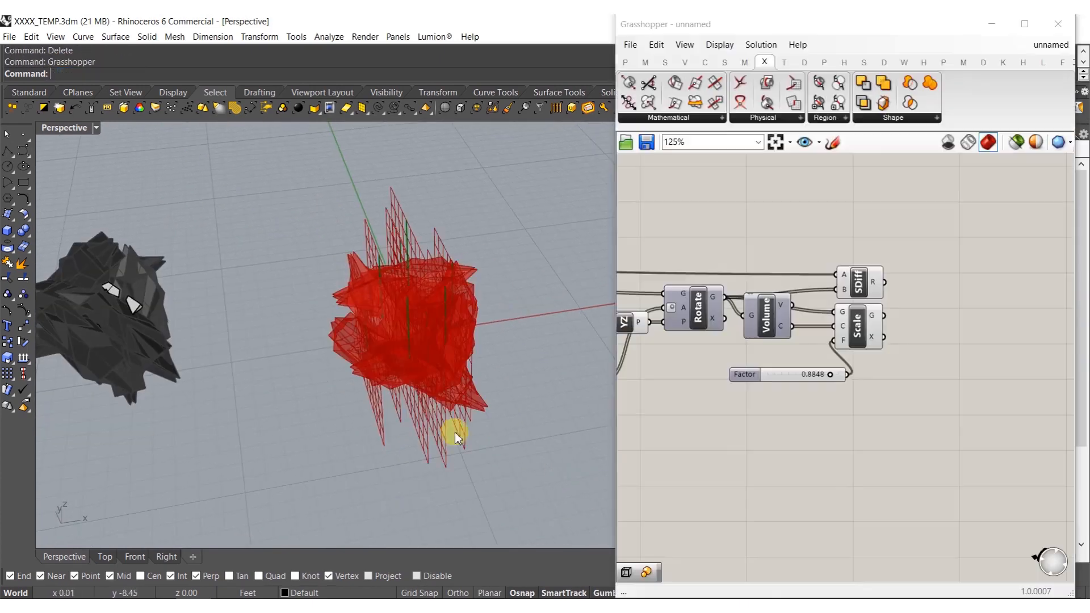
scroll(742, 406, up, 3)
right_drag(743, 405, 824, 399)
scroll(823, 400, down, 3)
right_drag(709, 389, 1070, 411)
right_drag(409, 352, 1088, 413)
right_drag(670, 414, 1023, 422)
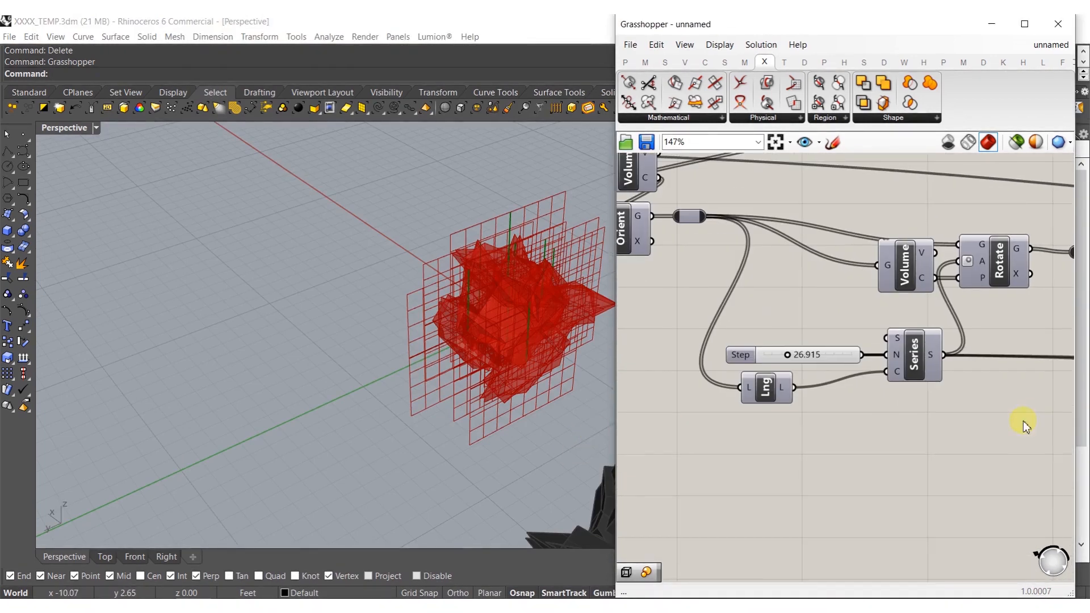
scroll(806, 355, up, 8)
right_drag(705, 359, 818, 379)
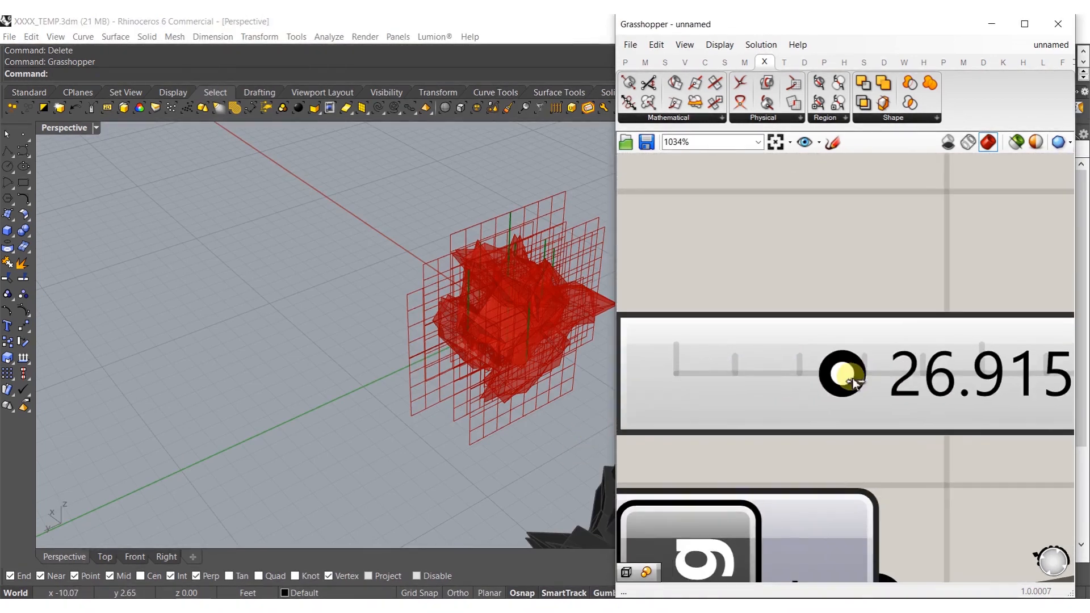
drag(792, 379, 784, 373)
drag(845, 235, 843, 234)
- Bake the Solid Difference result of the new variation into Rhino
scroll(847, 315, down, 8)
right_drag(965, 310, 812, 335)
right_drag(1021, 333, 698, 326)
scroll(888, 306, up, 10)
click(832, 325)
middle_click(832, 324)
click(854, 347)
click(819, 247)
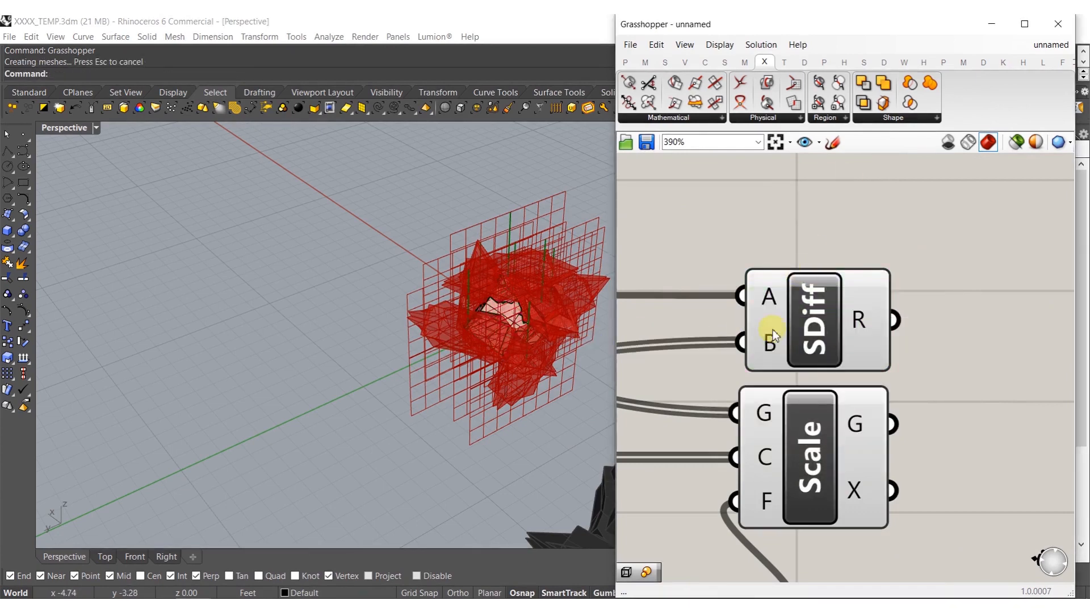
- Bake the crystals from the final Scale component
right_drag(772, 329, 731, 252)
click(759, 359)
middle_click(761, 361)
click(791, 392)
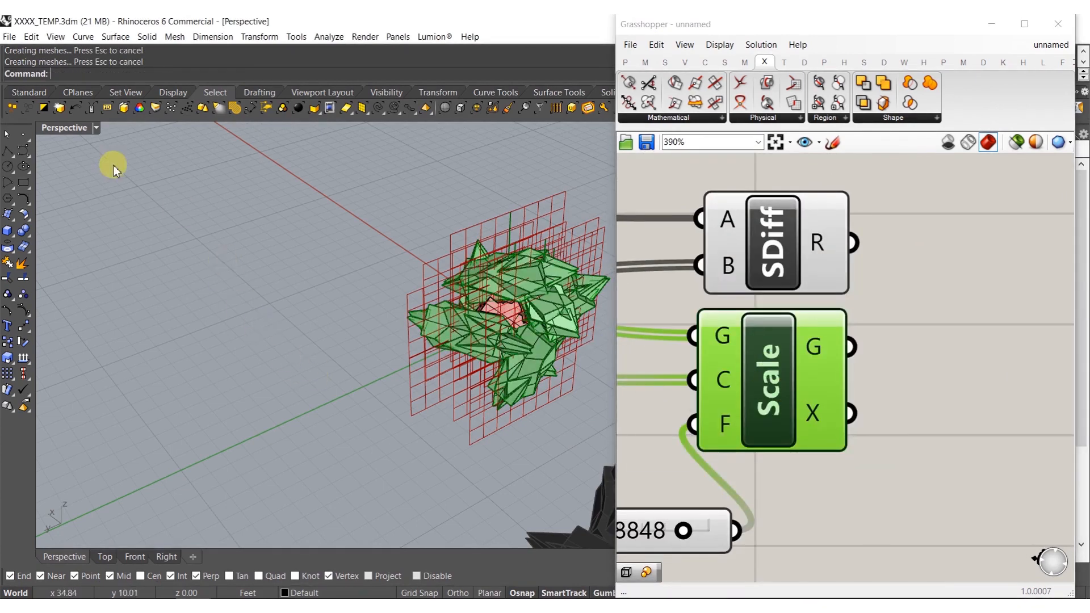
- Select the last baked crystals, close Grasshopper, and move the crystals to the DARK layer
click(61, 110)
click(1057, 23)
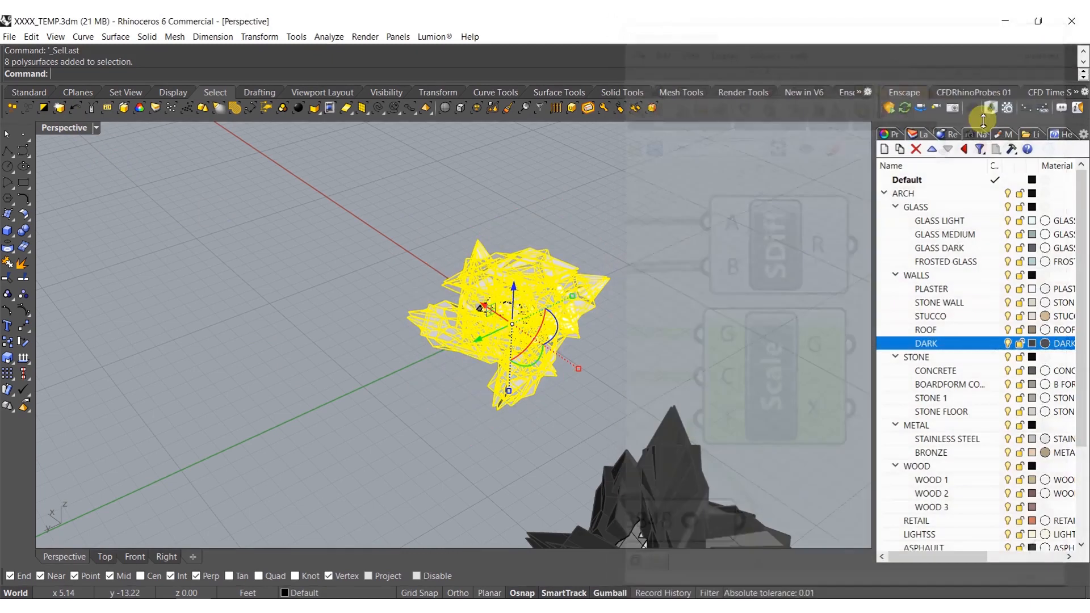
right_click(929, 342)
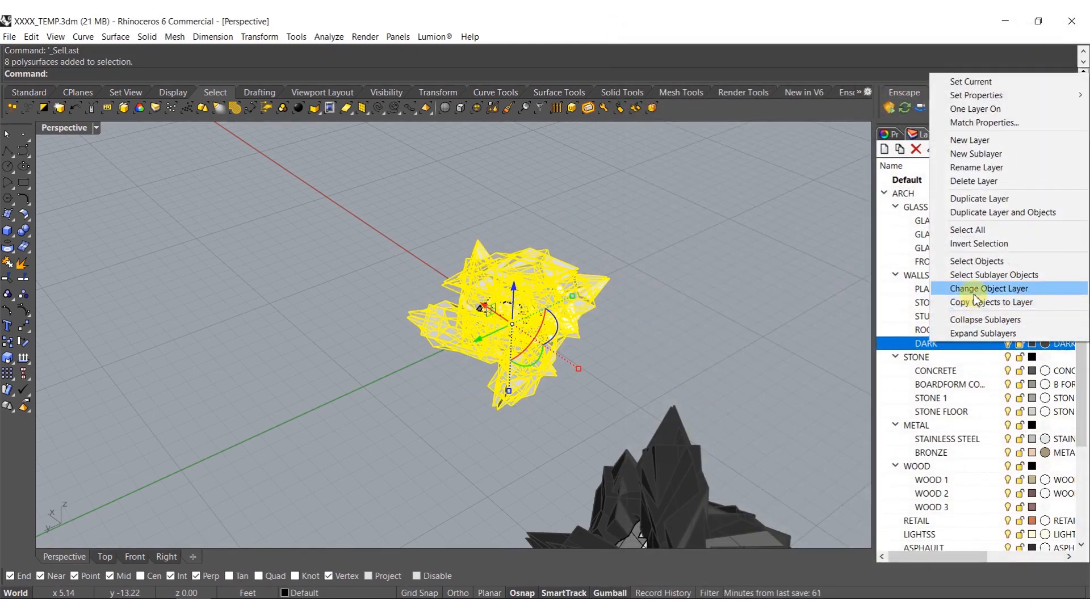
click(973, 292)
- Select the whole second crystal form and move it about 12 ft away from the origin, beside the first form
right_drag(676, 308, 641, 475)
drag(641, 476, 227, 271)
scroll(509, 397, down, 4)
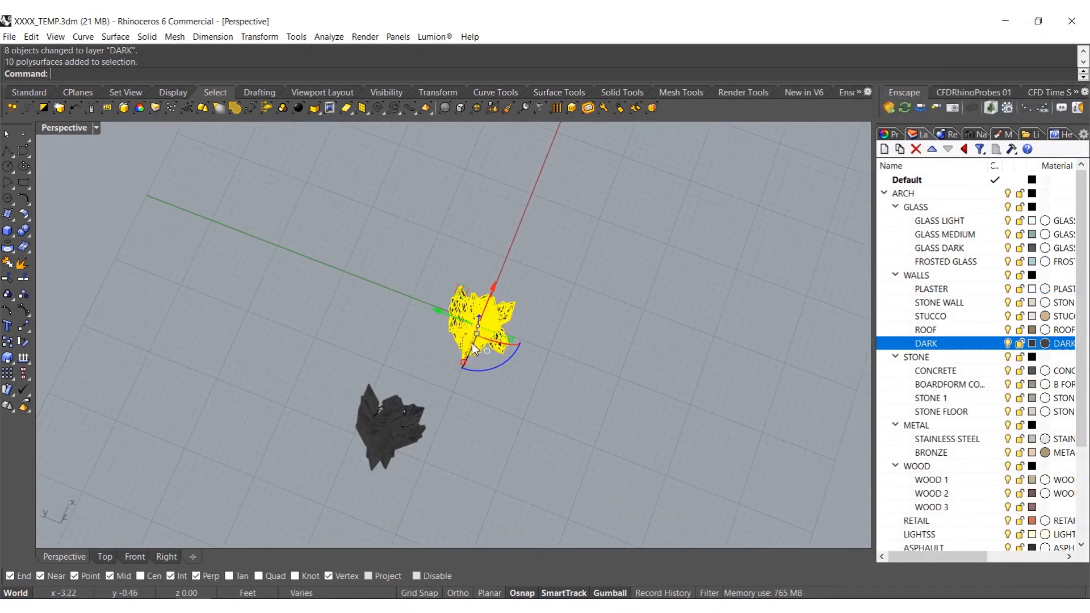
drag(465, 301, 492, 386)
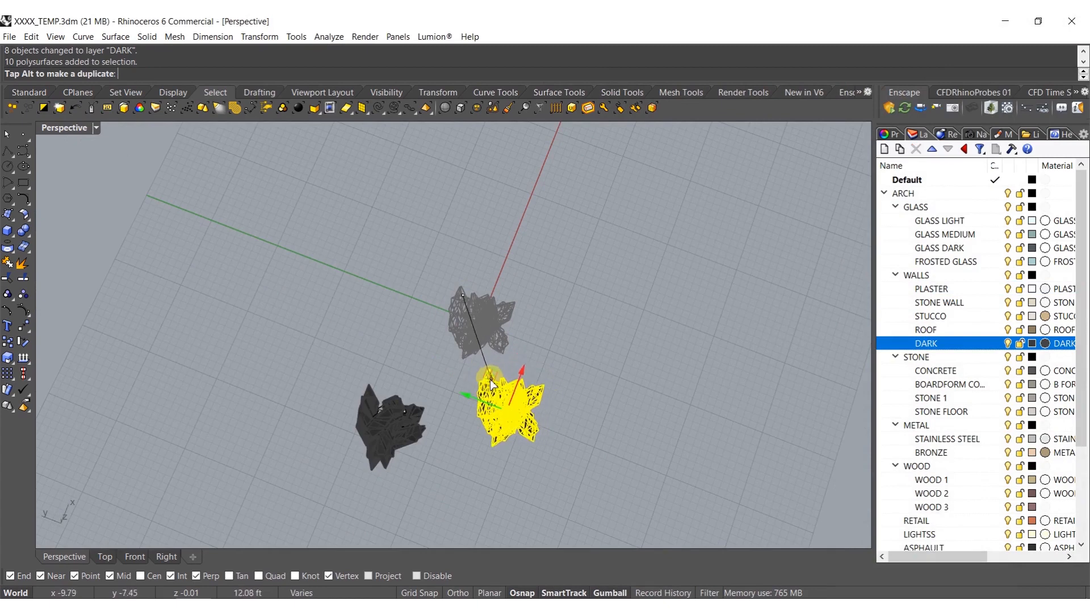
click(562, 332)
right_drag(562, 328, 568, 315)
scroll(508, 465, up, 8)
right_drag(507, 465, 592, 322)
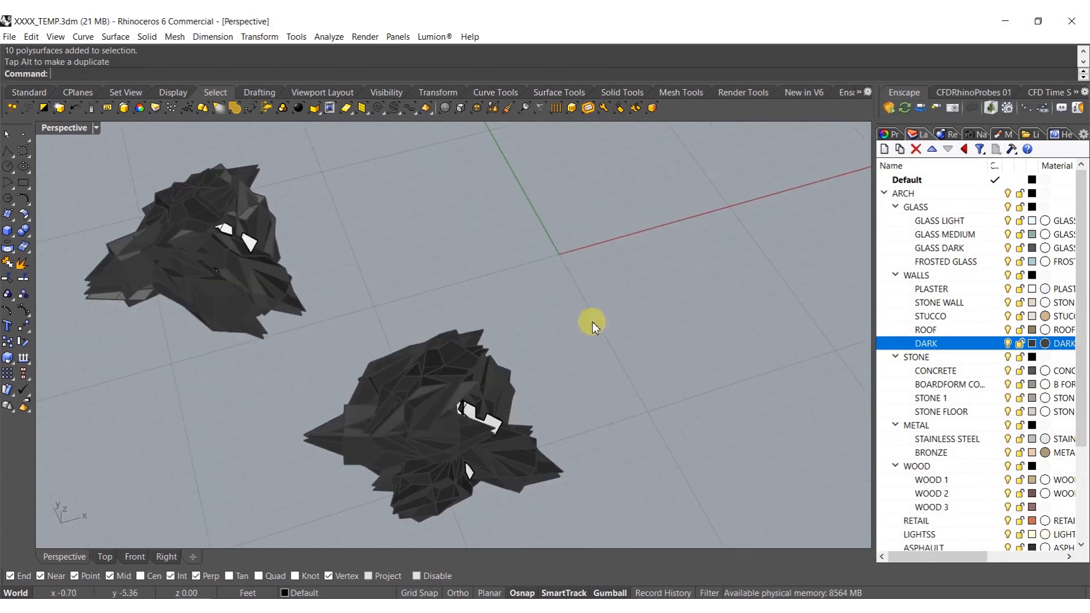
- Reopen Grasshopper and set the Step slider feeding the Series component to 45
text(Gras)
scroll(748, 410, down, 6)
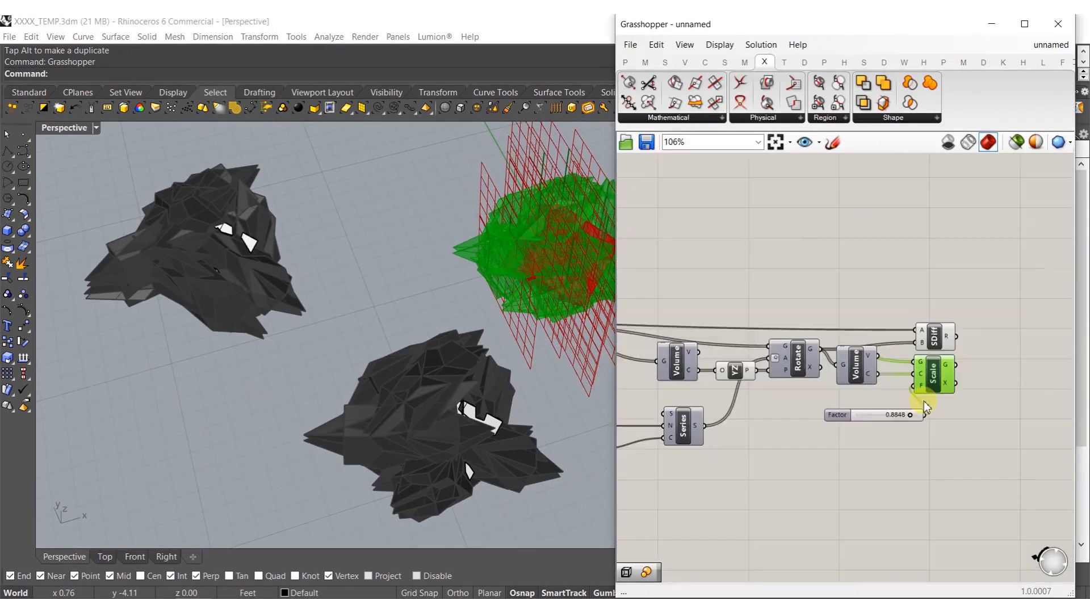
scroll(720, 382, up, 3)
scroll(877, 389, up, 5)
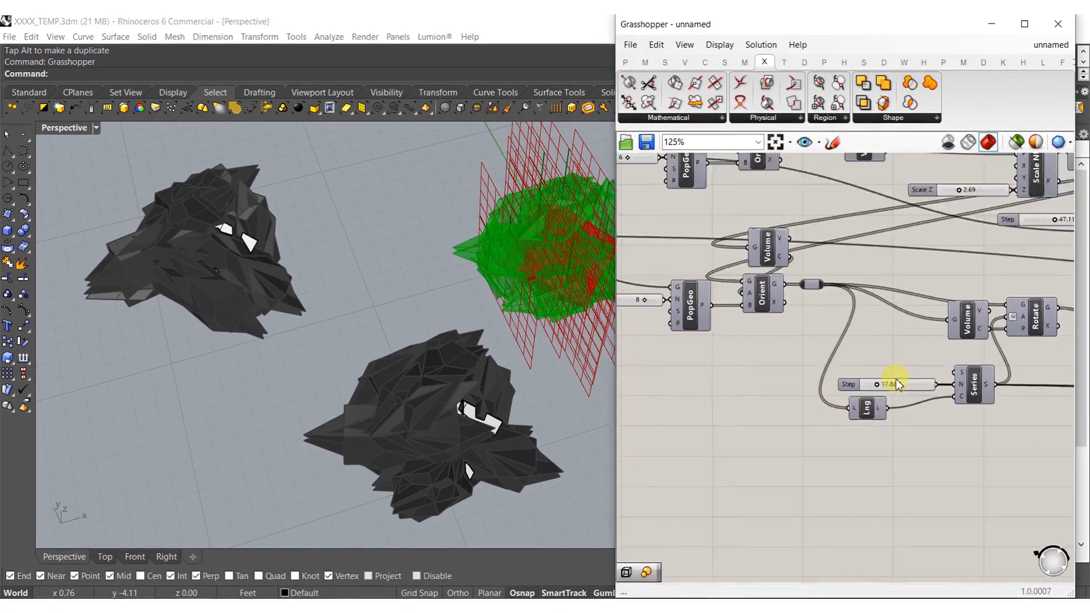
double_click(914, 399)
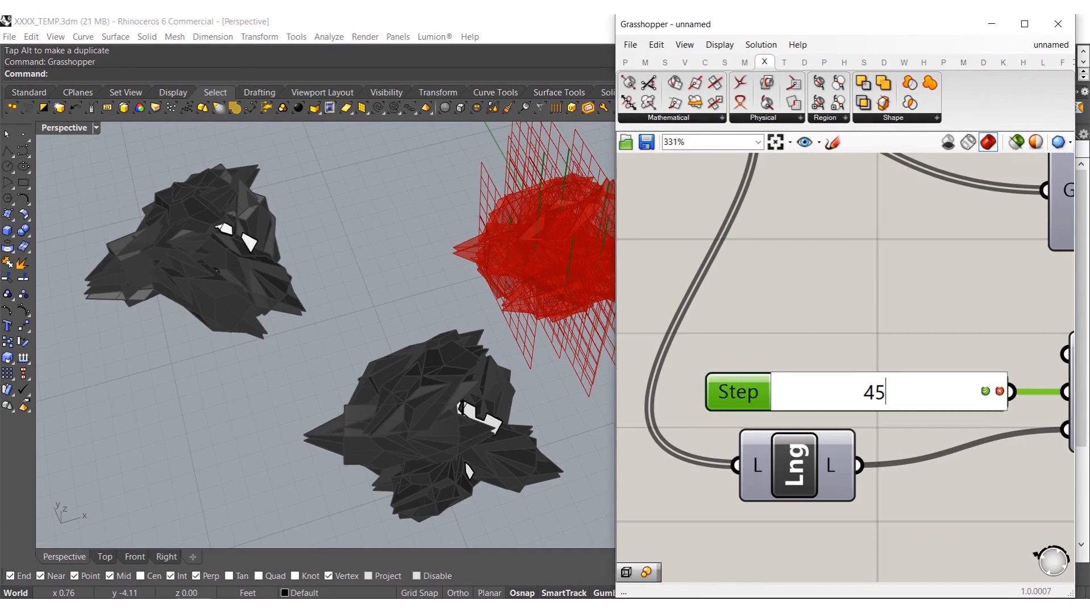
key(Return)
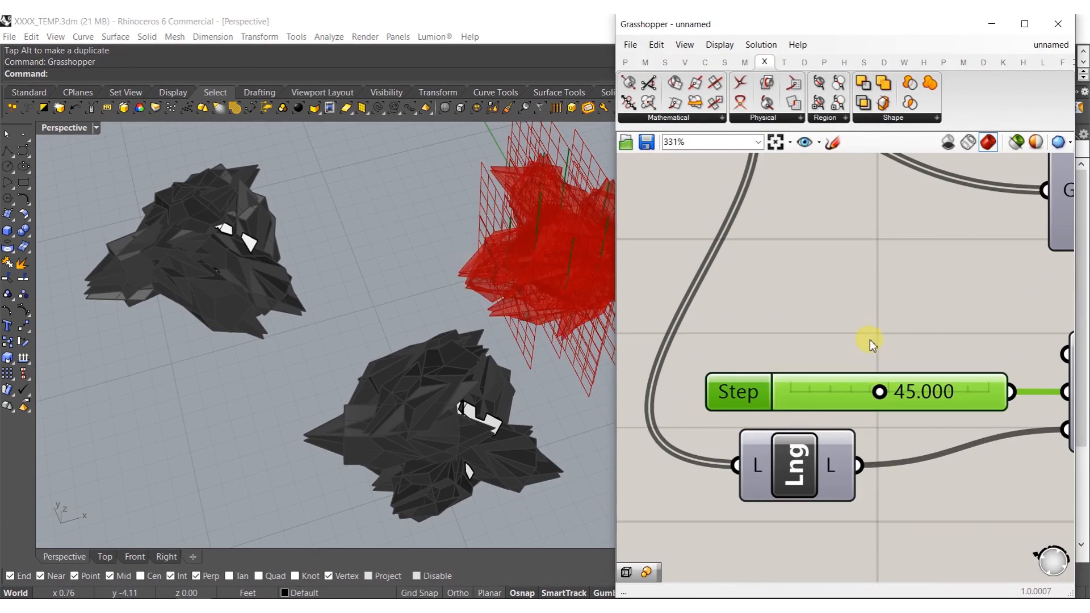
- Bake both the Solid Difference result and the final Scale component's crystals for the third variation
scroll(868, 341, down, 8)
scroll(868, 398, up, 4)
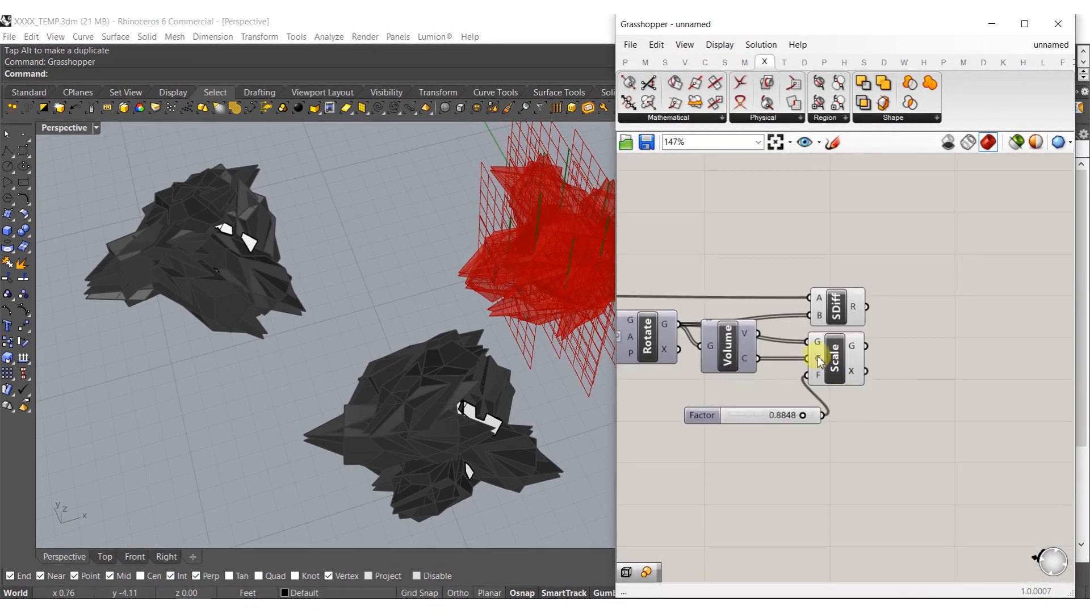
middle_click(852, 308)
click(872, 330)
shift+right_drag(578, 317, 527, 360)
click(832, 351)
middle_click(832, 350)
click(856, 377)
click(926, 282)
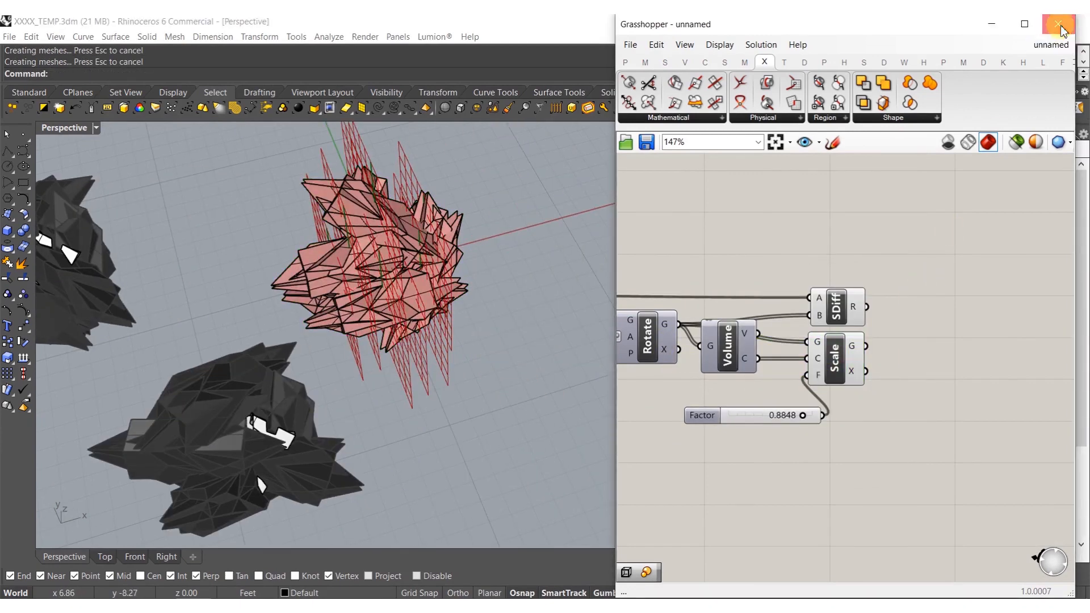
- Close Grasshopper, select the crystals just baked, and move them to the DARK layer
click(1060, 28)
click(60, 111)
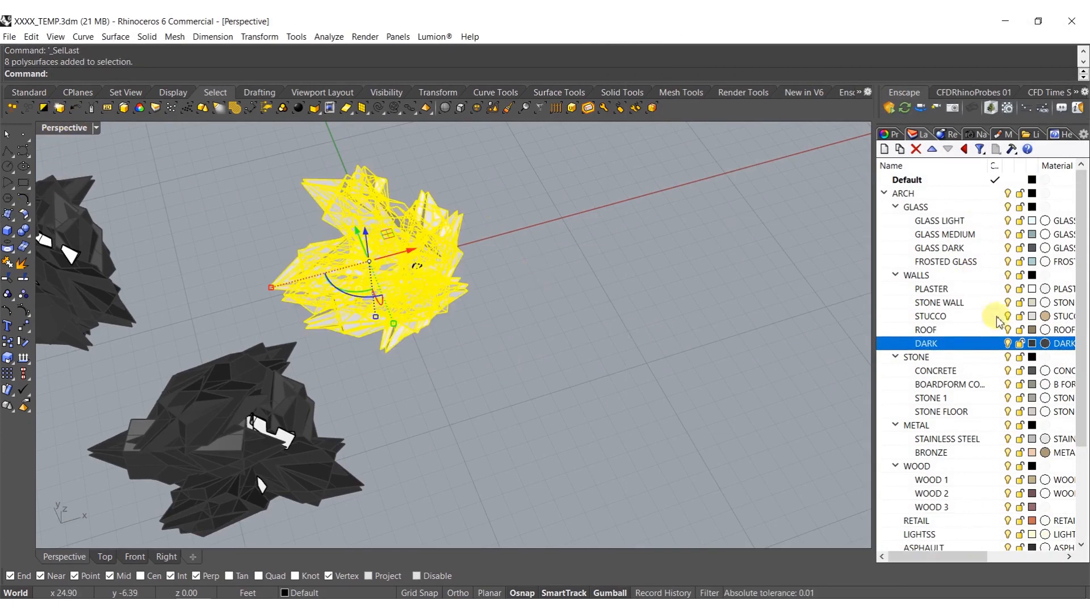
right_click(930, 344)
click(974, 287)
right_drag(715, 397, 543, 285)
click(544, 284)
- Select all objects on the Default layer, the white inner solids, and move them to the PLASTER layer
scroll(539, 288, up, 5)
scroll(510, 308, down, 10)
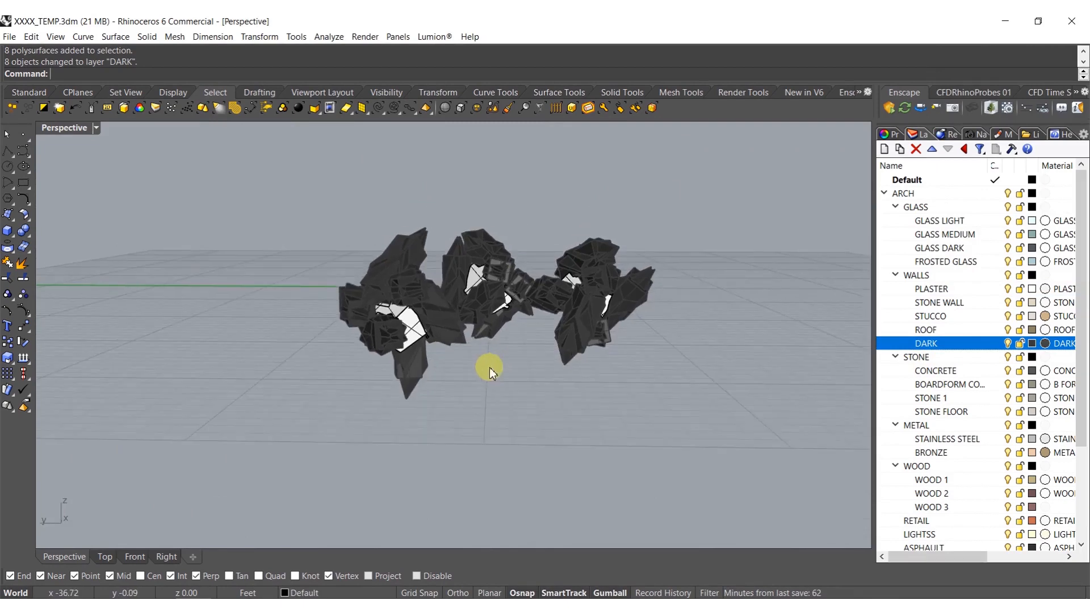
scroll(389, 349, up, 10)
click(390, 349)
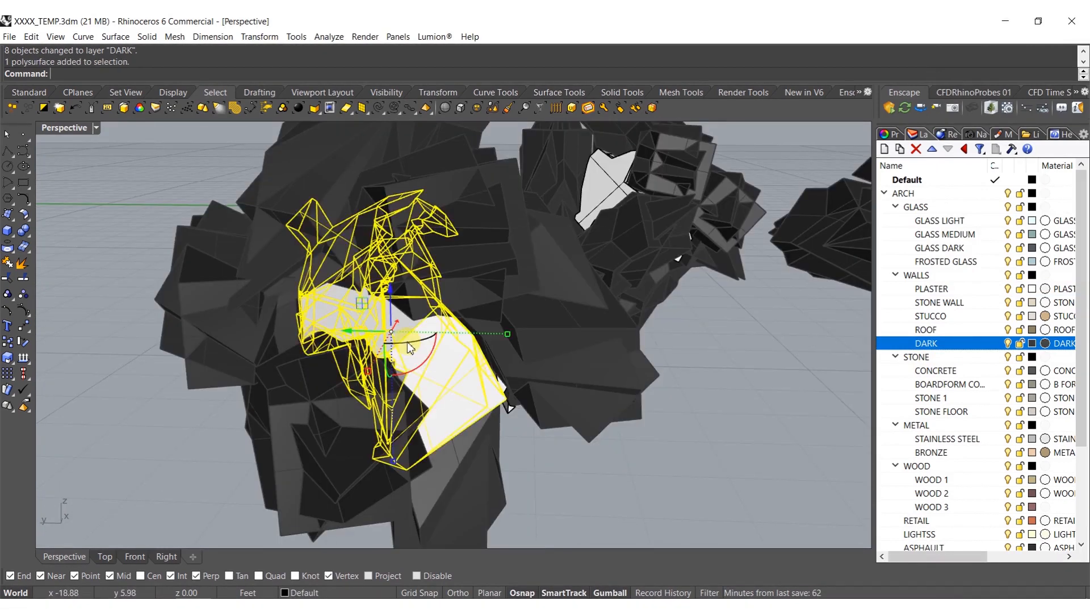
right_click(905, 180)
click(949, 362)
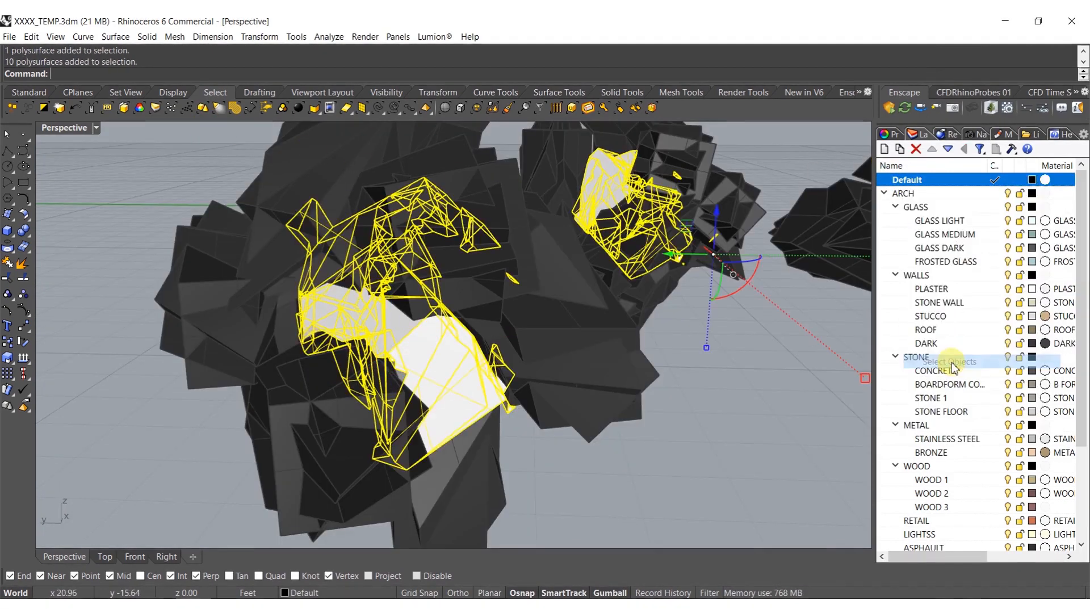
right_click(934, 290)
click(961, 509)
click(767, 446)
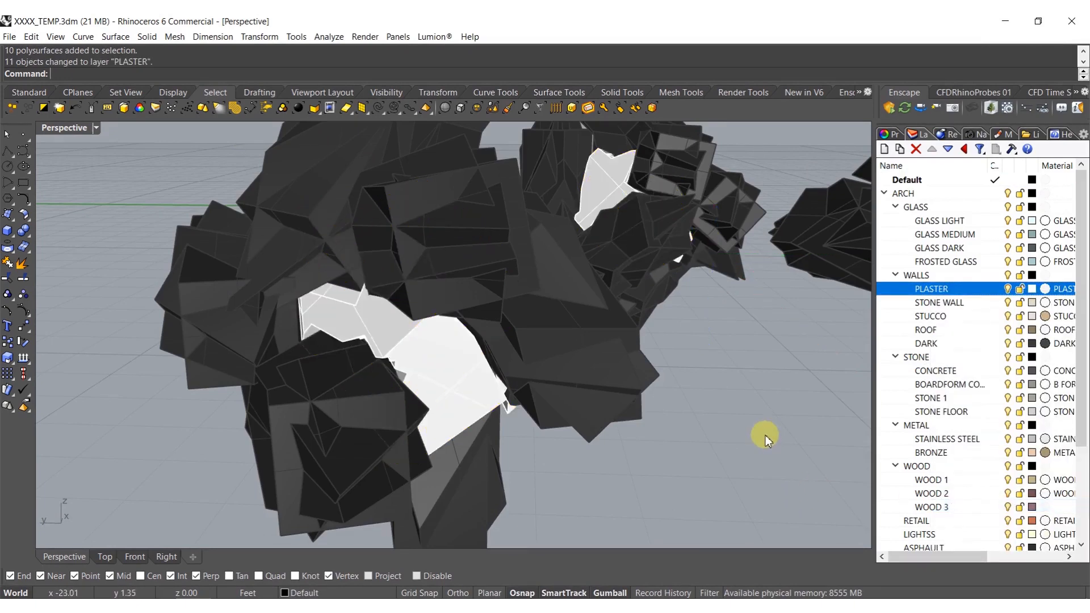
- Select the whole third crystal form at the origin and move it to the other side of the first form
scroll(713, 423, down, 15)
right_drag(591, 406, 468, 430)
scroll(540, 474, up, 4)
drag(483, 324, 483, 323)
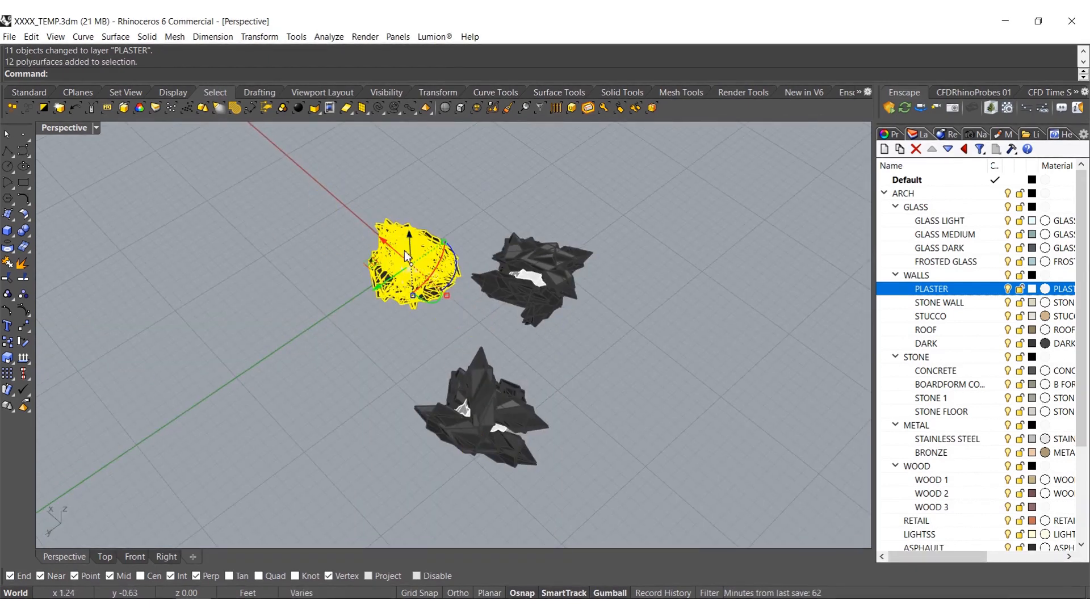
drag(370, 264, 239, 406)
- Select the remaining offset form and move it so that all three crystal forms stand in a row
shift+right_drag(444, 309, 356, 355)
drag(513, 403, 399, 256)
right_drag(399, 256, 427, 288)
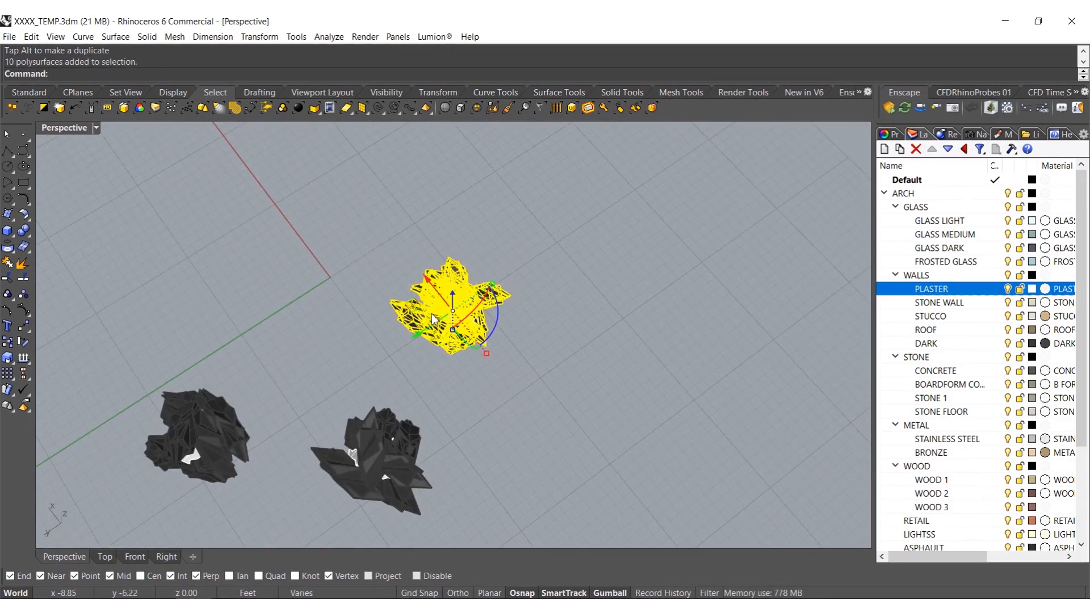
drag(407, 304, 343, 248)
shift+right_drag(404, 369, 409, 296)
click(504, 388)
scroll(388, 372, down, 2)
shift+right_drag(386, 385, 464, 343)
mouse_move(464, 342)
right_down()
mouse_move(445, 355)
mouse_move(457, 347)
right_up()
scroll(461, 338, up, 2)
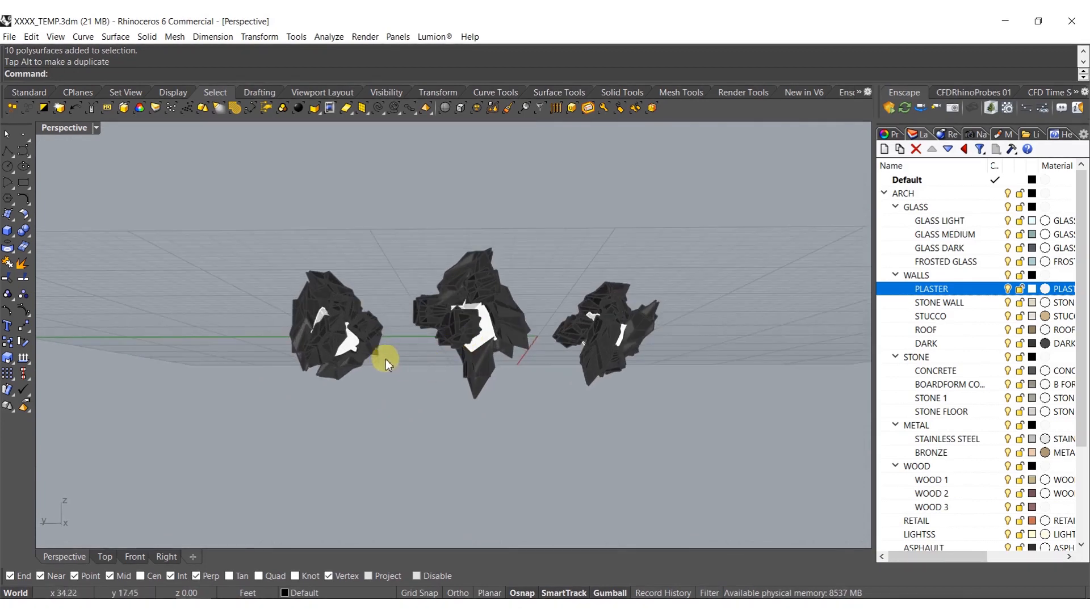
- Select all three crystal forms and stretch them vertically in the Z direction
drag(640, 482, 640, 483)
right_drag(588, 485, 507, 385)
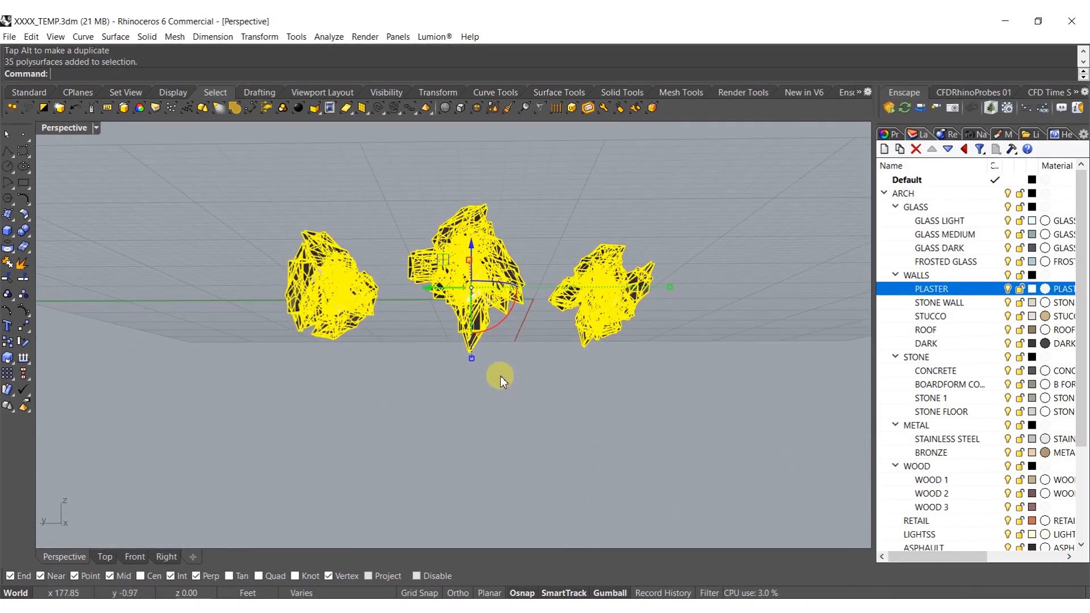
drag(472, 359, 471, 441)
click(525, 391)
right_drag(525, 390, 486, 417)
scroll(486, 417, down, 7)
right_drag(529, 349, 637, 282)
drag(639, 282, 216, 463)
right_drag(523, 430, 467, 444)
right_click(467, 444)
scroll(482, 446, up, 9)
click(495, 498)
- Select all three forms and move them from the lowest crystal tip to the point 0,0,0
scroll(549, 402, down, 8)
drag(639, 262, 260, 450)
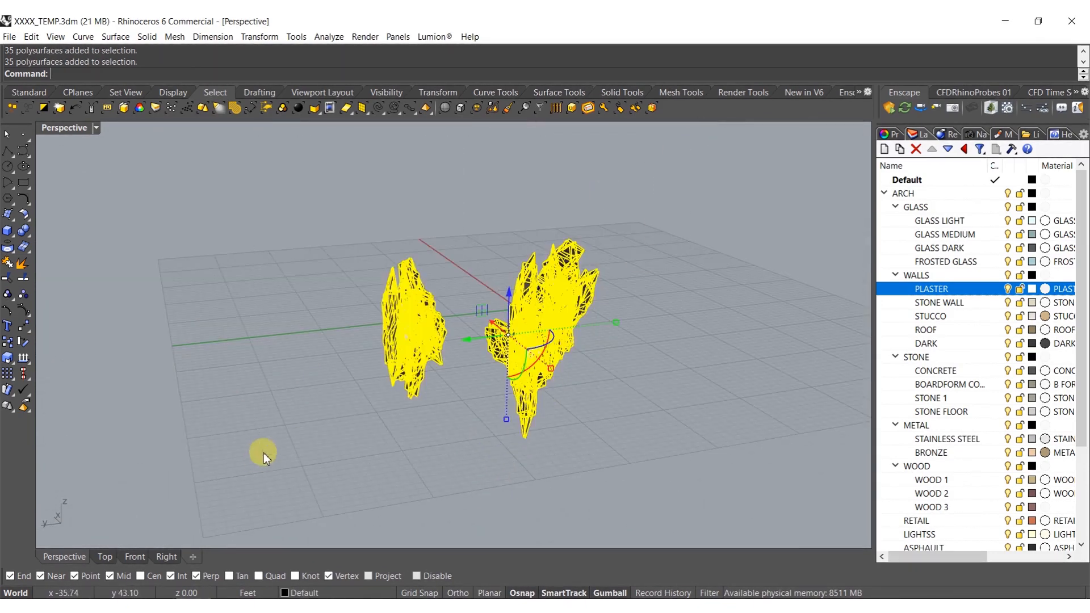
scroll(528, 434, up, 5)
click(526, 448)
key(Escape)
text(m)
key(Return)
click(526, 448)
text(0,0,0,0)
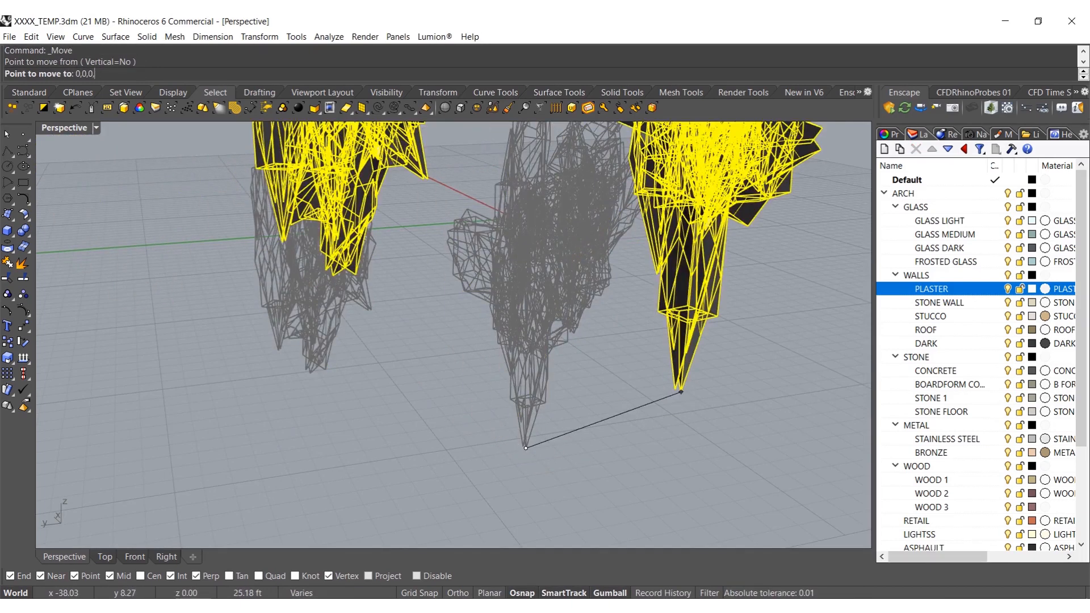
key(BackSpace)
key(Return)
- Create a bounding box around the three selected crystal forms
shift+right_drag(589, 219, 583, 375)
text(bou)
key(Return)
key(Return)
- Explode the bounding box and delete all of its faces except the base
click(490, 368)
right_drag(481, 227, 483, 264)
middle_click(469, 311)
click(486, 324)
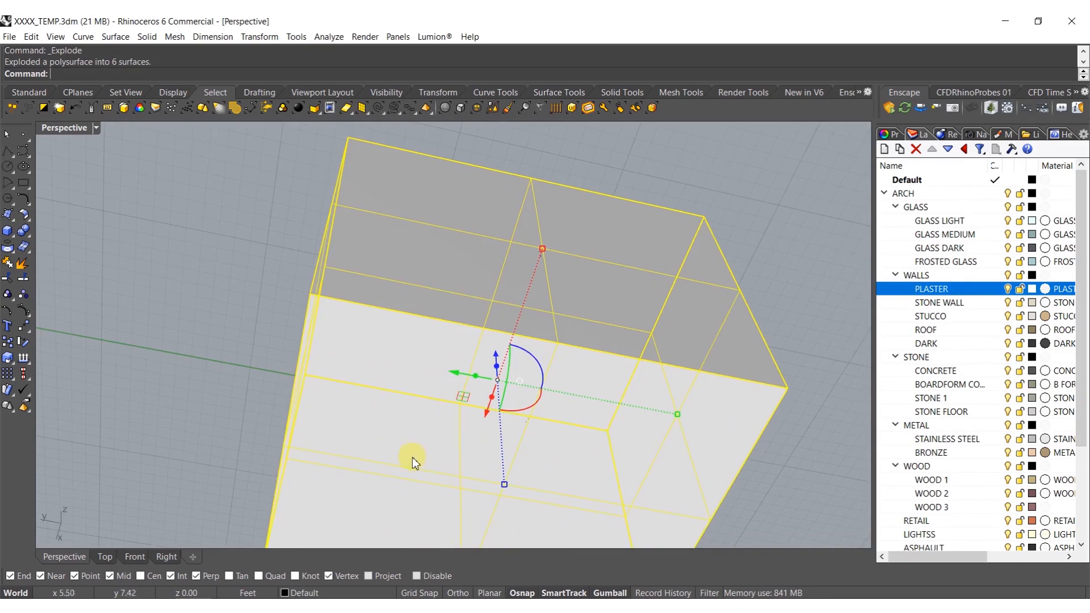
ctrl+click(413, 454)
key(Delete)
- Select the remaining base surface and scale it up well beyond the crystal forms as a large ground plane
right_drag(476, 357, 436, 416)
click(436, 415)
scroll(407, 358, down, 5)
scroll(425, 311, up, 5)
shift+drag(509, 357, 646, 342)
shift+scroll(611, 342, down, 8)
shift+right_drag(646, 342, 330, 278)
shift+drag(329, 278, 571, 261)
shift+right_drag(420, 328, 644, 230)
scroll(454, 318, up, 5)
shift+right_drag(556, 449, 509, 387)
- Rebuild the ground surface with 125 by 125 control points, degree 1 in U and degree 3 in V
text(Rebuild)
key(Return)
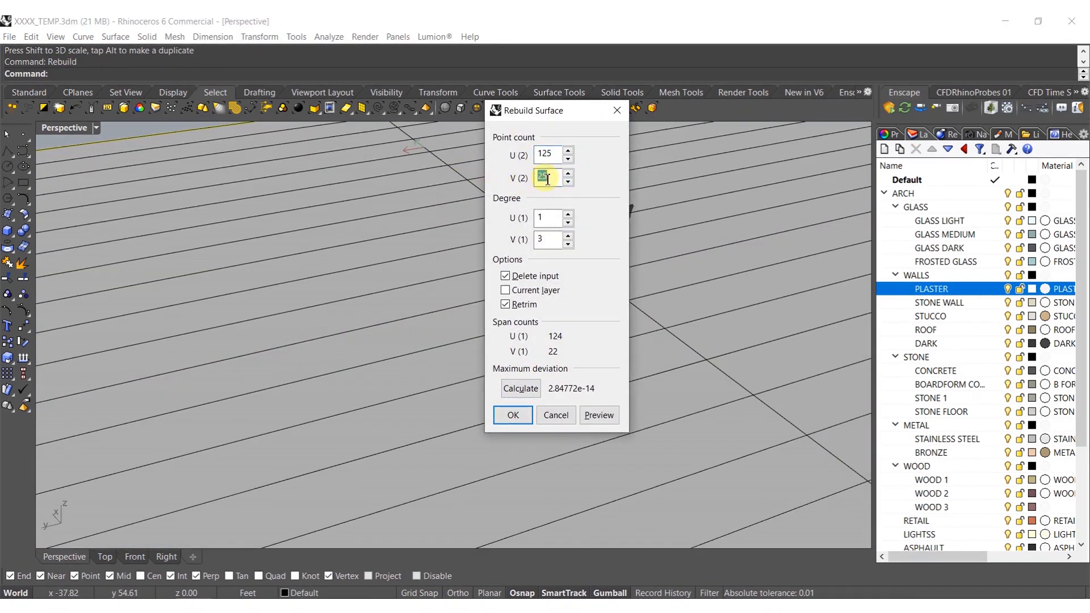
key(Return)
- Select all the crystal polysurfaces above the ground surface and lock them
scroll(525, 239, down, 8)
right_drag(522, 223, 253, 291)
shift+right_drag(432, 224, 398, 266)
key(ctrl+l)
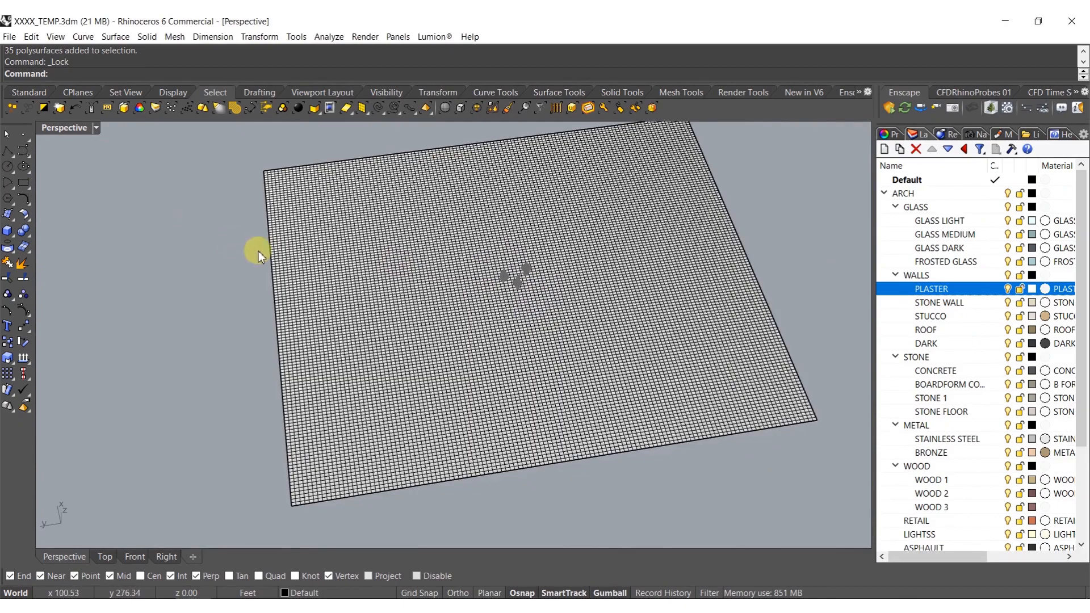
- Select the rebuilt ground surface and turn on its control points around the crystal bases
right_drag(257, 251, 271, 317)
click(271, 317)
click(17, 308)
scroll(446, 342, up, 9)
right_drag(580, 298, 588, 260)
scroll(536, 244, up, 6)
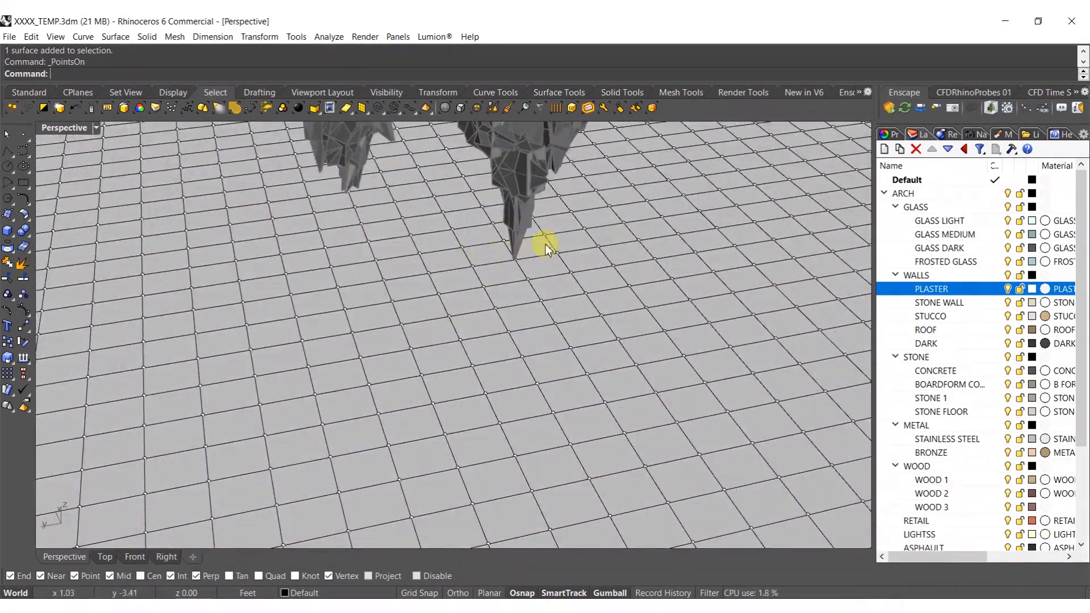
right_drag(446, 258, 496, 365)
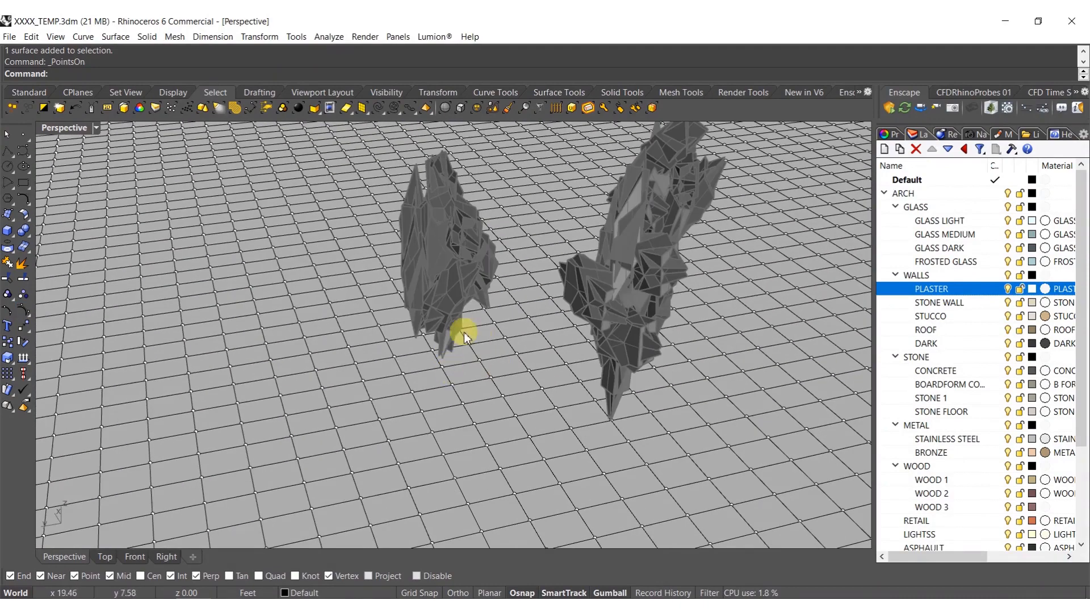
- Brush-select the ground control points beneath the three crystals and raise them into low mounds
scroll(465, 332, down, 6)
click(514, 109)
mouse_move(518, 340)
right_down()
mouse_move(494, 334)
mouse_move(435, 408)
right_up()
mouse_move(450, 388)
mouse_down()
mouse_move(523, 452)
mouse_move(535, 411)
mouse_up()
right_click(525, 397)
mouse_move(579, 339)
shift+right_down()
mouse_move(525, 397)
mouse_move(427, 252)
shift+right_up()
right_click(514, 392)
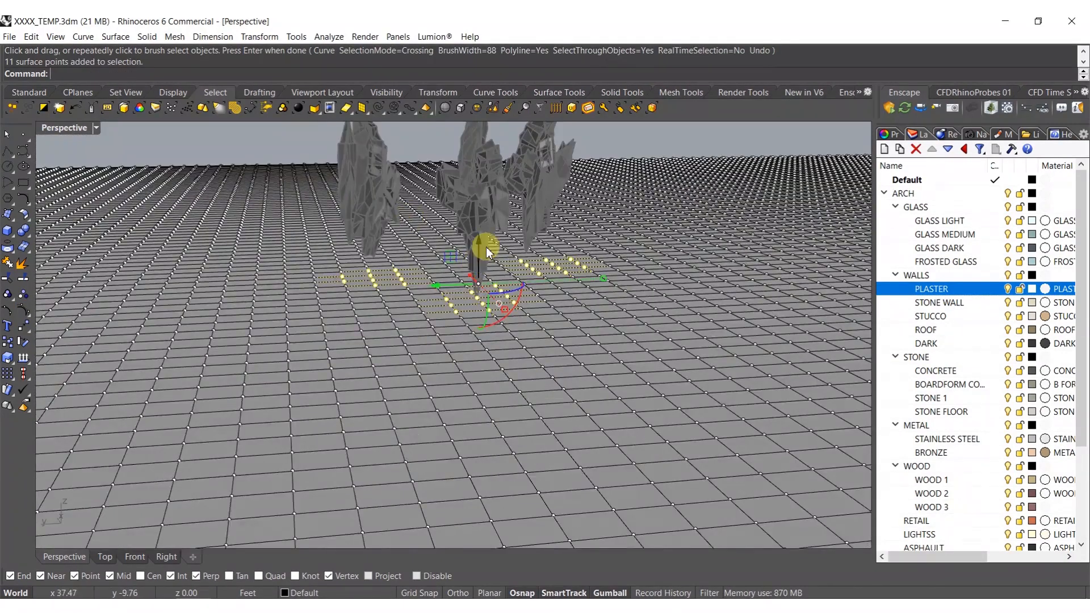
drag(486, 247, 480, 238)
mouse_move(492, 281)
right_down()
mouse_move(507, 281)
mouse_move(470, 278)
mouse_move(462, 348)
mouse_move(444, 277)
mouse_move(425, 335)
mouse_move(441, 369)
mouse_move(462, 340)
mouse_move(480, 344)
right_up()
scroll(447, 278, up, 3)
scroll(464, 355, up, 2)
scroll(469, 359, down, 5)
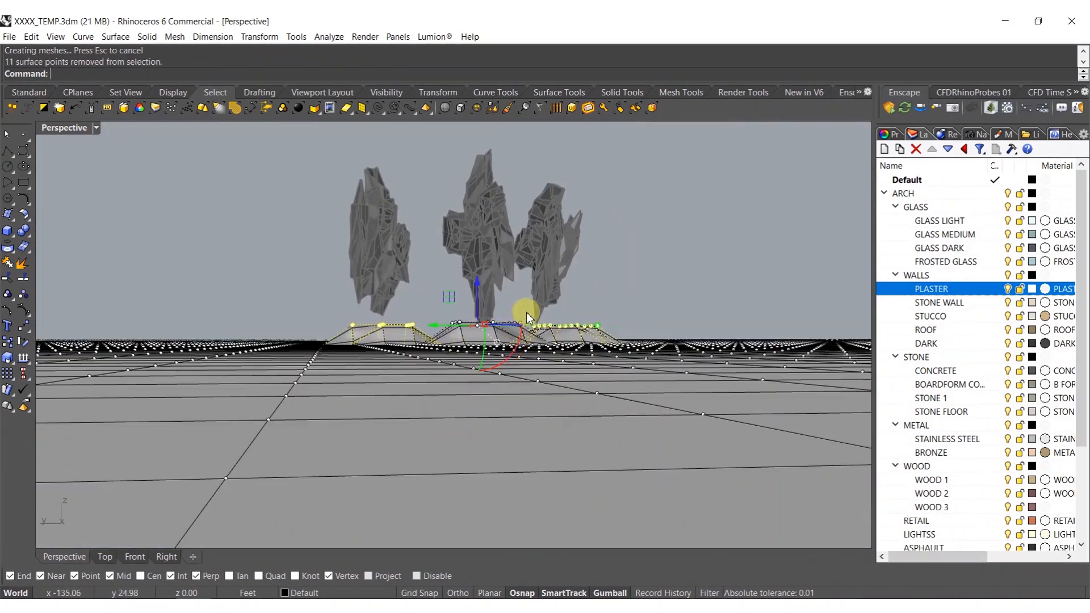
- Raise the two outer groups of mound control points higher than the central group
right_drag(527, 316, 425, 312)
drag(444, 300, 442, 292)
right_drag(480, 291, 472, 307)
- Limit the selection to the right-hand crystal's mound points and raise that mound further
mouse_move(353, 382)
right_down()
mouse_move(348, 360)
mouse_move(342, 371)
right_up()
ctrl+drag(353, 345, 353, 345)
right_drag(353, 345, 490, 403)
drag(444, 400, 394, 408)
right_drag(429, 415, 432, 394)
drag(449, 299, 448, 287)
- Rebuild the ground surface with 125 by 125 points and degree 3 in both U and V
scroll(400, 411, down, 6)
right_drag(398, 416, 400, 362)
click(399, 362)
right_click(369, 391)
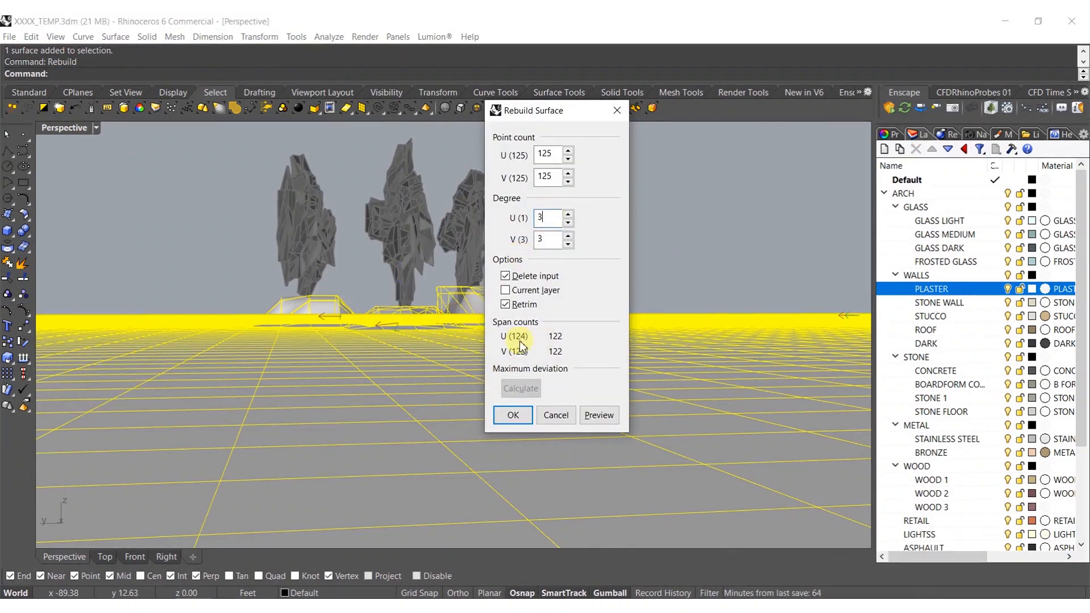
click(511, 416)
- Smooth the ground surface in X, Y and Z with fixed boundaries, factor 0.00401857 and 100 smooth steps
right_drag(482, 393, 441, 370)
click(412, 378)
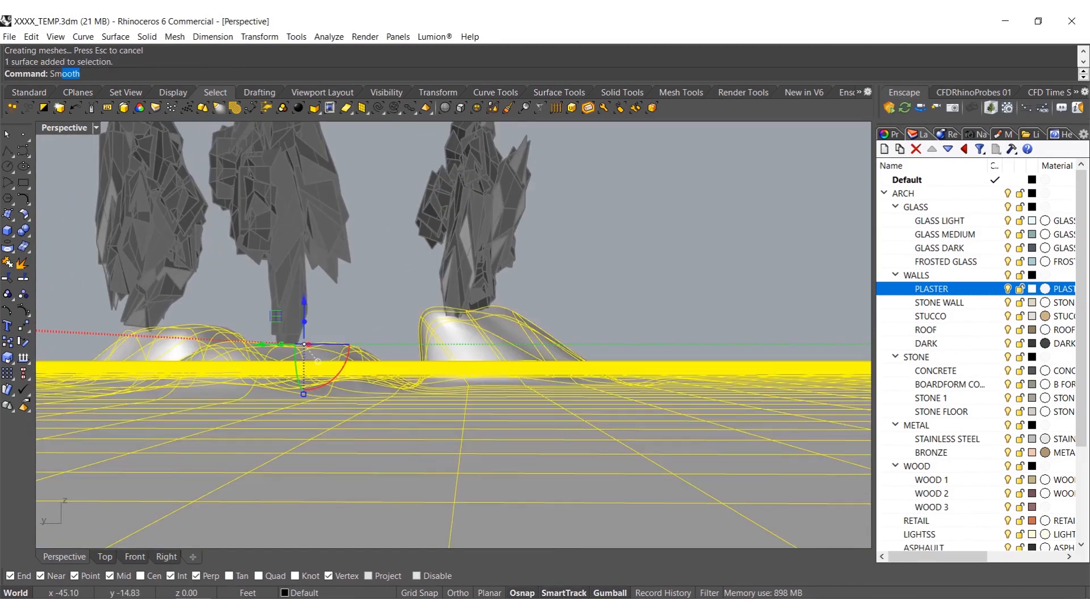
key(Return)
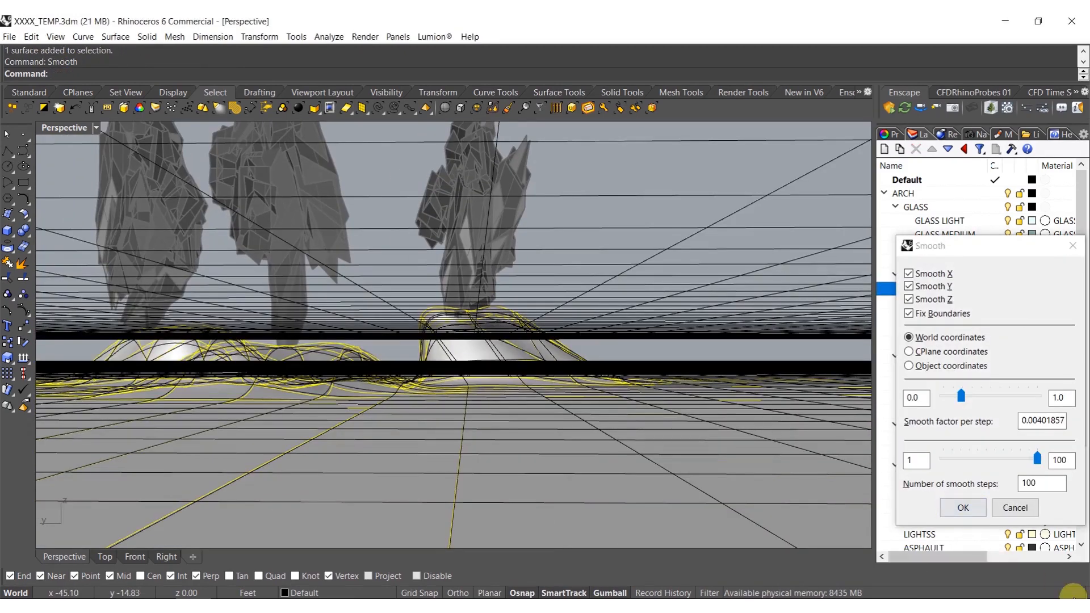
click(963, 508)
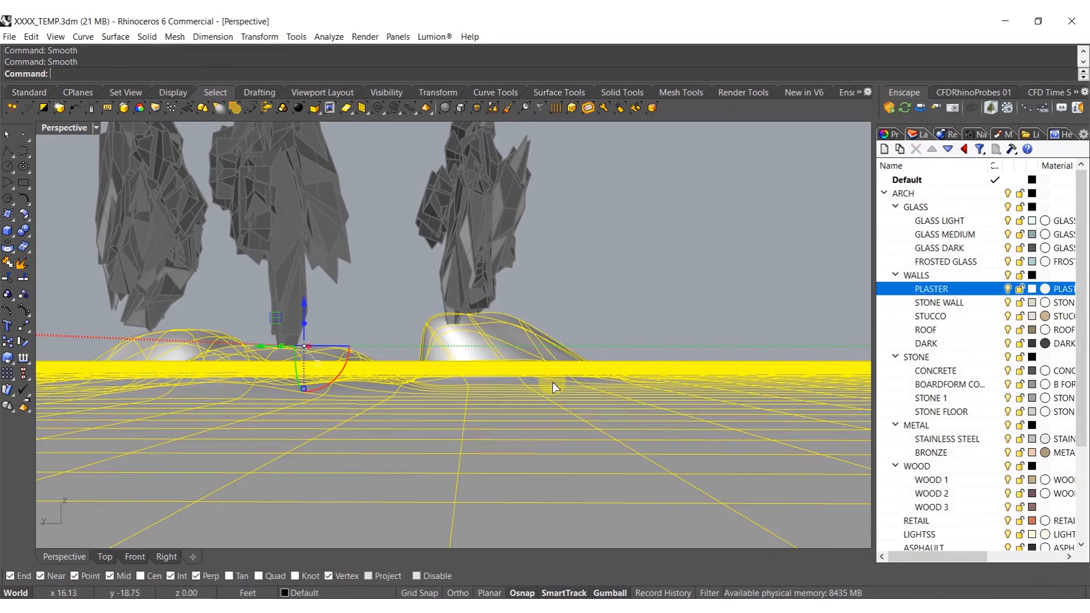
- Repeat Smooth several times on the ground surface to flatten the mounds into soft hills
click(553, 383)
key(Return)
key(Return)
key(Return)
key(Return)
key(Return)
key(Return)
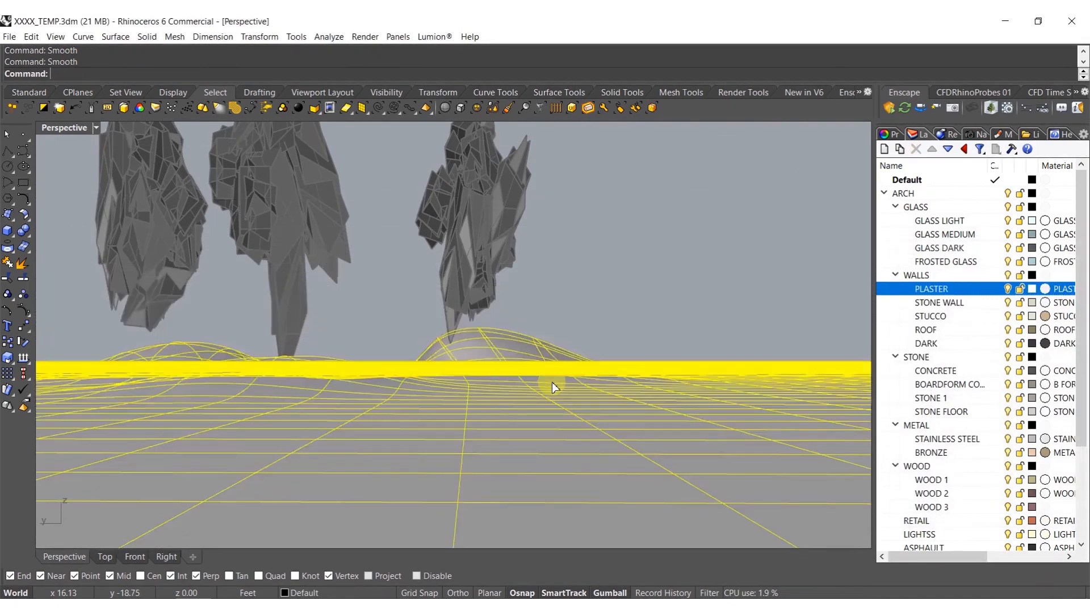
key(Return)
key(Return)
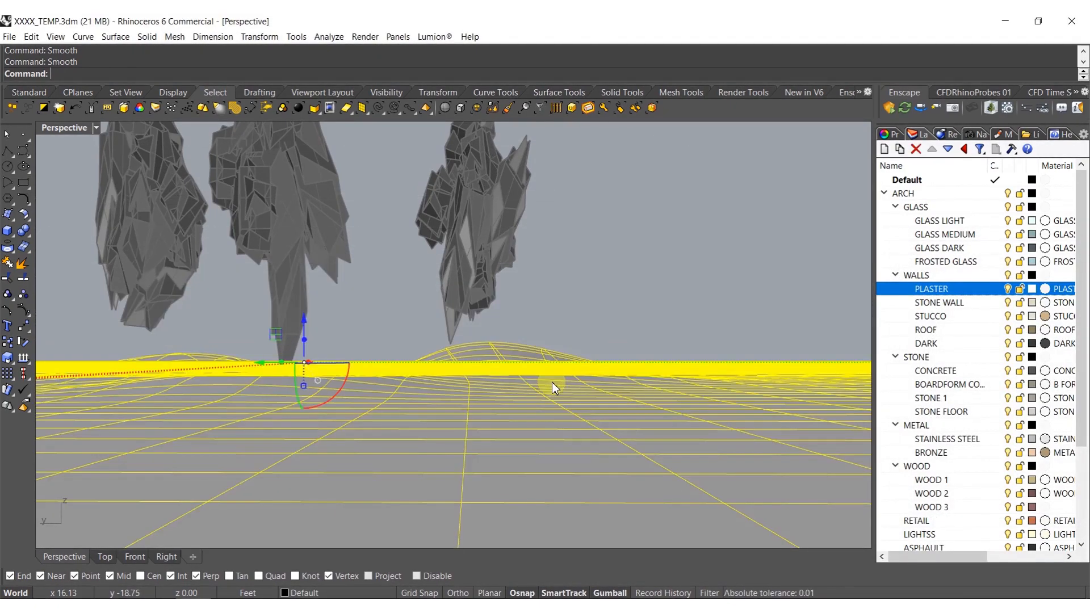
key(Escape)
- Select the smoothed ground surface and show its control points again
right_drag(525, 357, 516, 319)
click(514, 345)
key(Escape)
scroll(486, 281, down, 5)
right_drag(533, 266, 433, 457)
click(433, 459)
right_drag(461, 301, 481, 358)
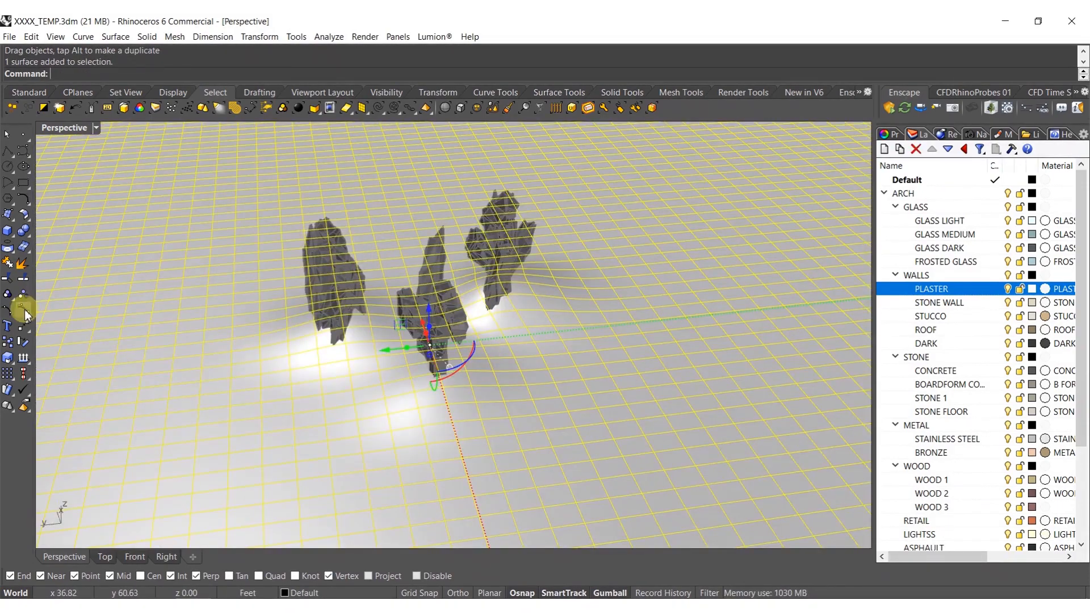
click(23, 312)
- Brush-select an irregular ring of control points around and between the crystals and lower them into depressions
click(507, 115)
mouse_move(462, 248)
right_down()
mouse_move(384, 373)
mouse_move(411, 206)
right_up()
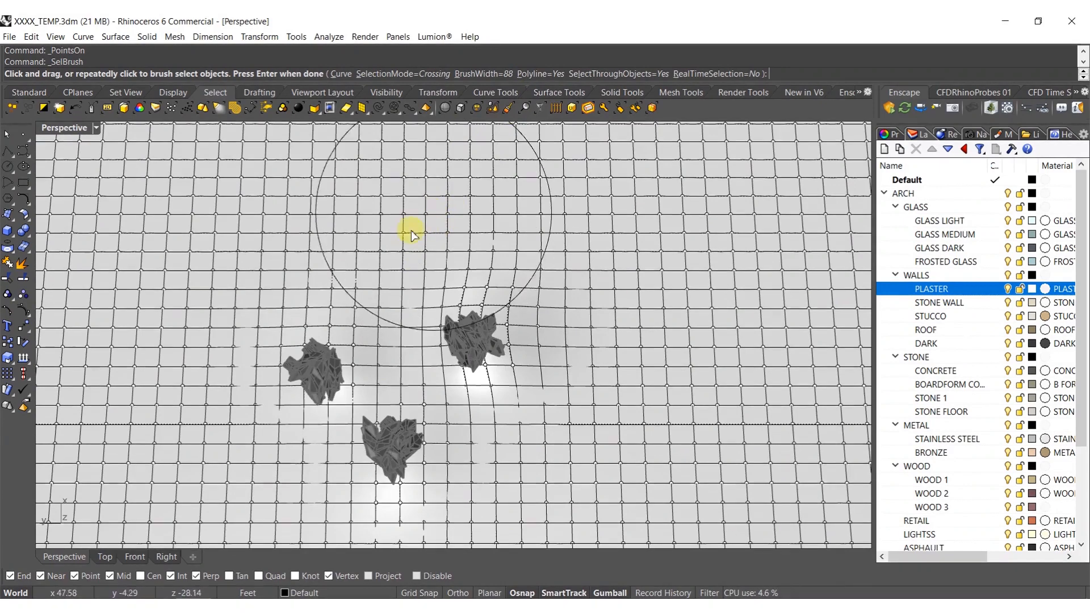
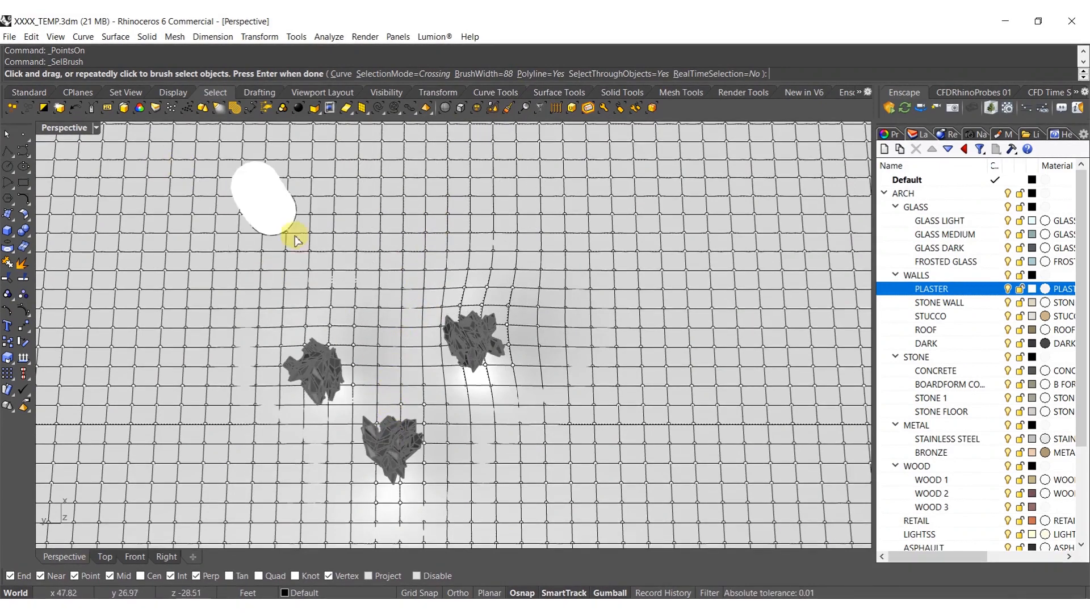
drag(296, 239, 398, 322)
mouse_move(332, 452)
mouse_down()
mouse_move(220, 440)
mouse_move(290, 243)
mouse_up()
mouse_move(258, 187)
mouse_down()
mouse_move(511, 160)
mouse_move(657, 440)
mouse_move(509, 470)
mouse_up()
drag(404, 356, 413, 369)
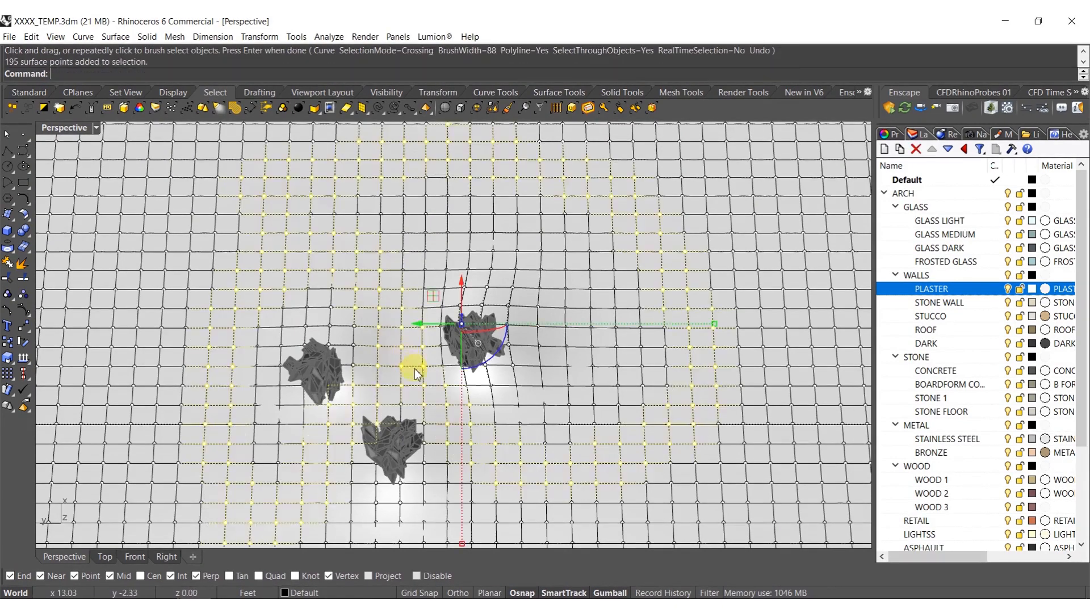
right_drag(413, 370, 343, 426)
mouse_move(343, 426)
mouse_down()
mouse_move(311, 433)
mouse_move(562, 430)
mouse_move(511, 363)
mouse_move(505, 380)
mouse_up()
mouse_move(505, 380)
right_down()
mouse_move(499, 401)
mouse_move(511, 323)
mouse_move(543, 442)
mouse_move(505, 321)
right_up()
drag(516, 317, 516, 347)
right_drag(455, 353, 397, 348)
- Turn off the control points and smooth the reshaped ground surface repeatedly
key(Escape)
key(Escape)
click(418, 361)
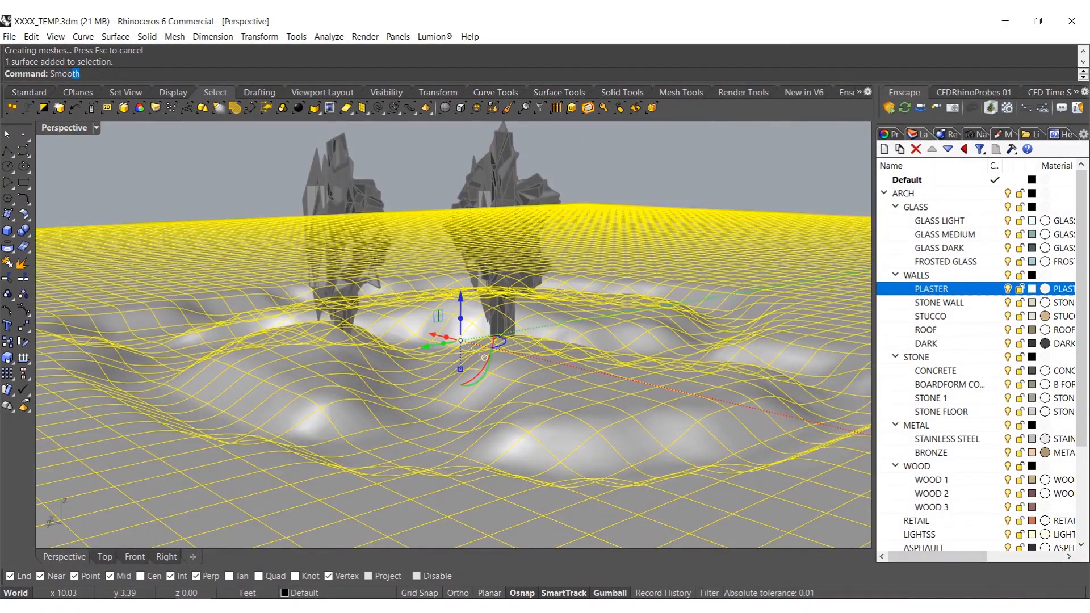
key(Return)
key(Return)
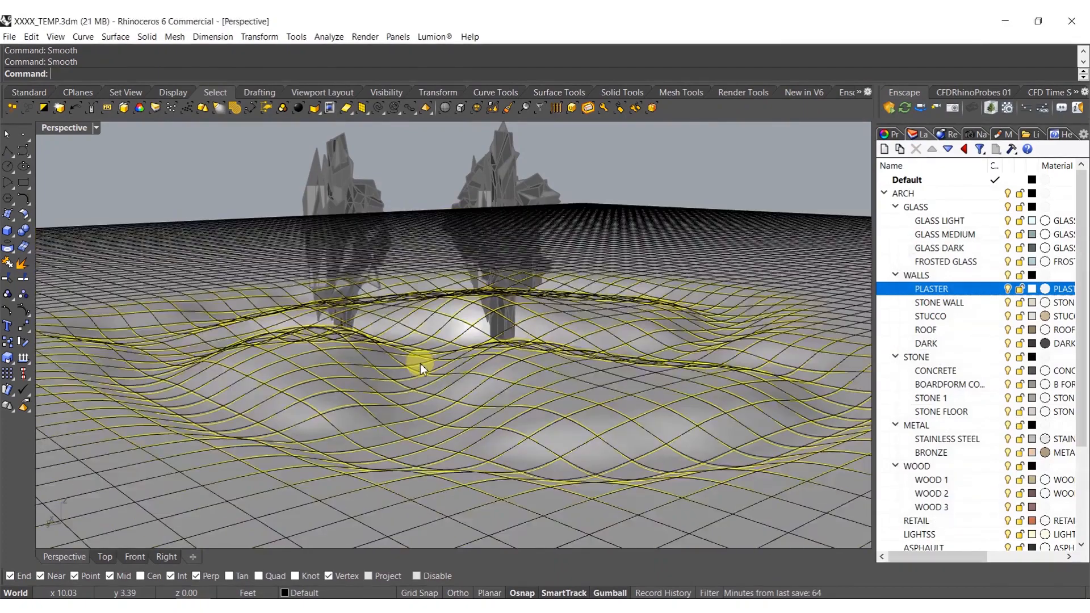
key(Return)
key(Return)
key(Escape)
scroll(455, 359, up, 5)
right_drag(455, 359, 417, 303)
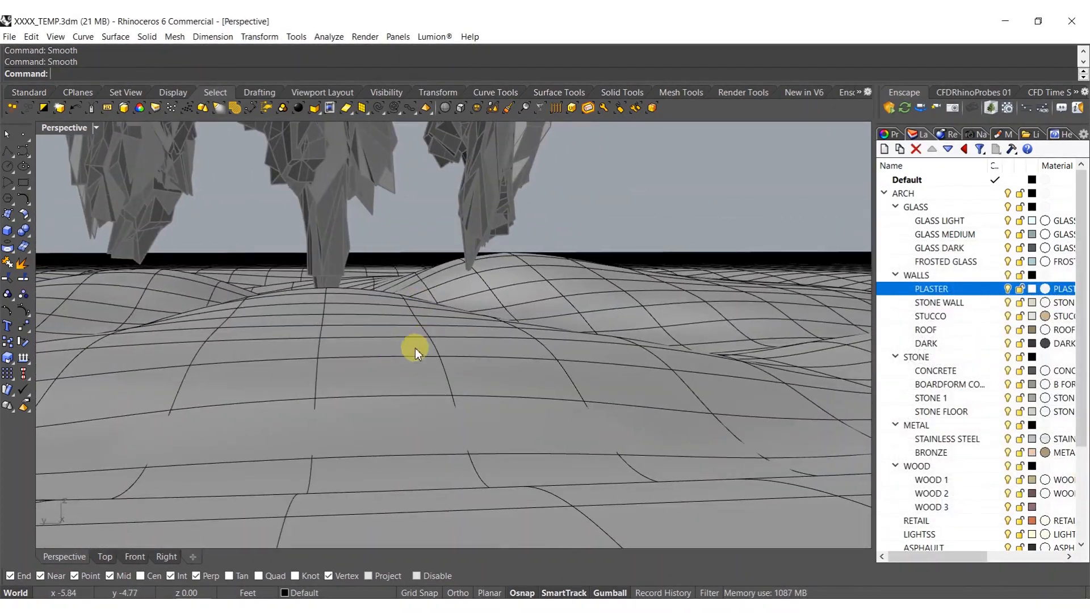
right_drag(415, 347, 411, 360)
scroll(410, 371, down, 7)
click(414, 377)
scroll(422, 377, up, 6)
drag(423, 378, 423, 355)
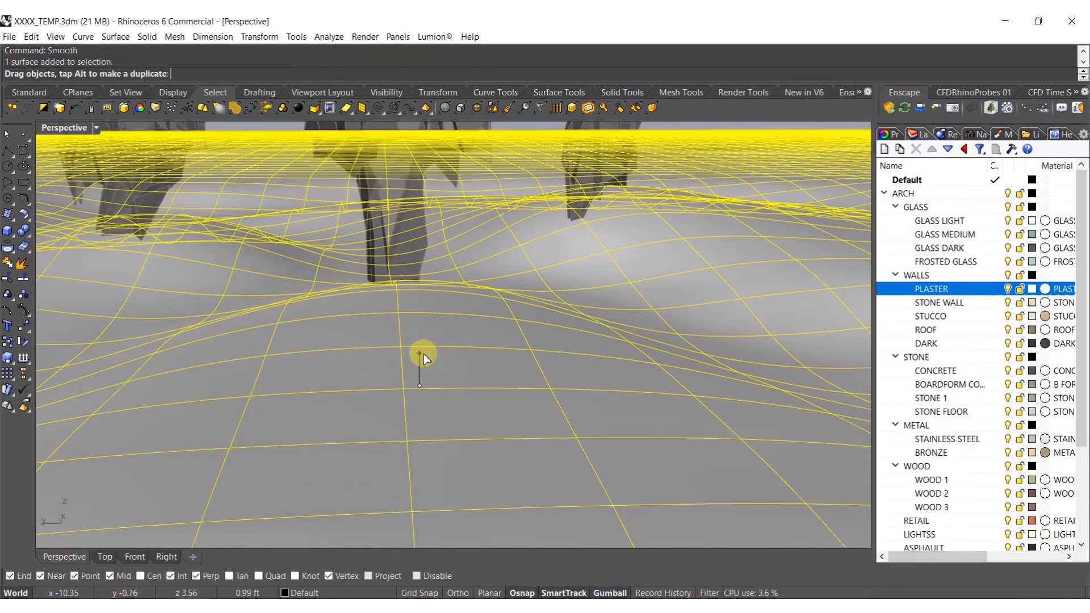
key(Escape)
- Unlock the locked crystal forms
right_drag(366, 273, 376, 350)
text(Unlock)
key(Return)
- Select the left-hand crystal and lower it so its base meets the mound below
shift+right_drag(366, 302, 399, 347)
drag(448, 455, 448, 455)
shift+right_drag(449, 456, 420, 382)
drag(375, 199, 373, 223)
right_drag(376, 227, 379, 315)
drag(434, 353, 392, 356)
right_drag(486, 268, 464, 280)
click(465, 279)
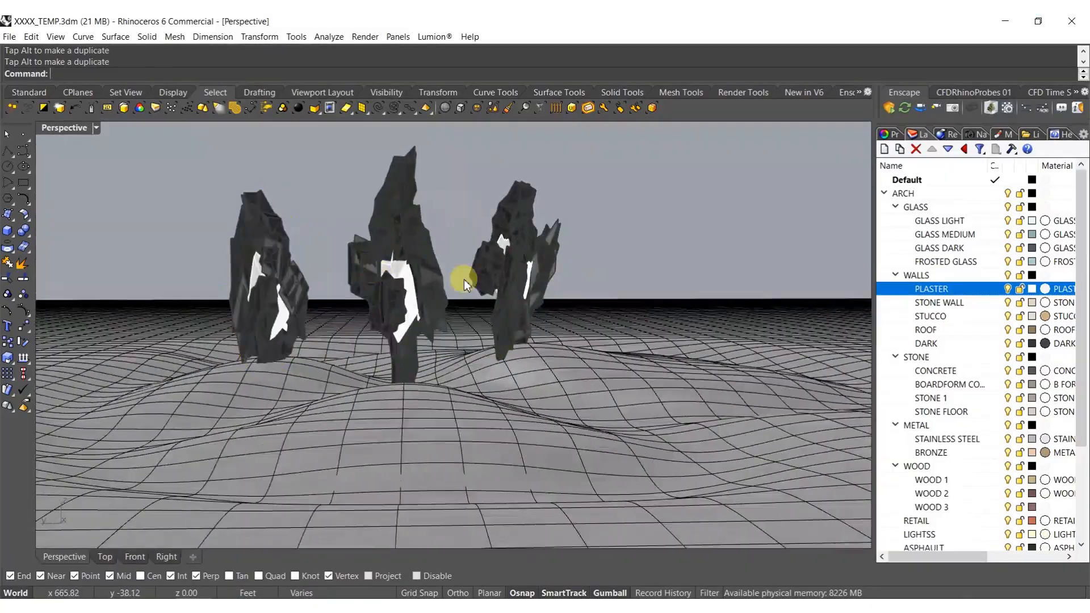
- Select the right-hand crystal and lower it onto its mound
drag(536, 359, 598, 370)
shift+right_drag(557, 345, 560, 289)
drag(517, 198, 517, 223)
click(469, 250)
right_drag(433, 263, 401, 210)
- Select the middle crystal and adjust its vertical position and stretch so its lower tip meets the ground
drag(532, 493, 531, 491)
right_drag(531, 491, 457, 389)
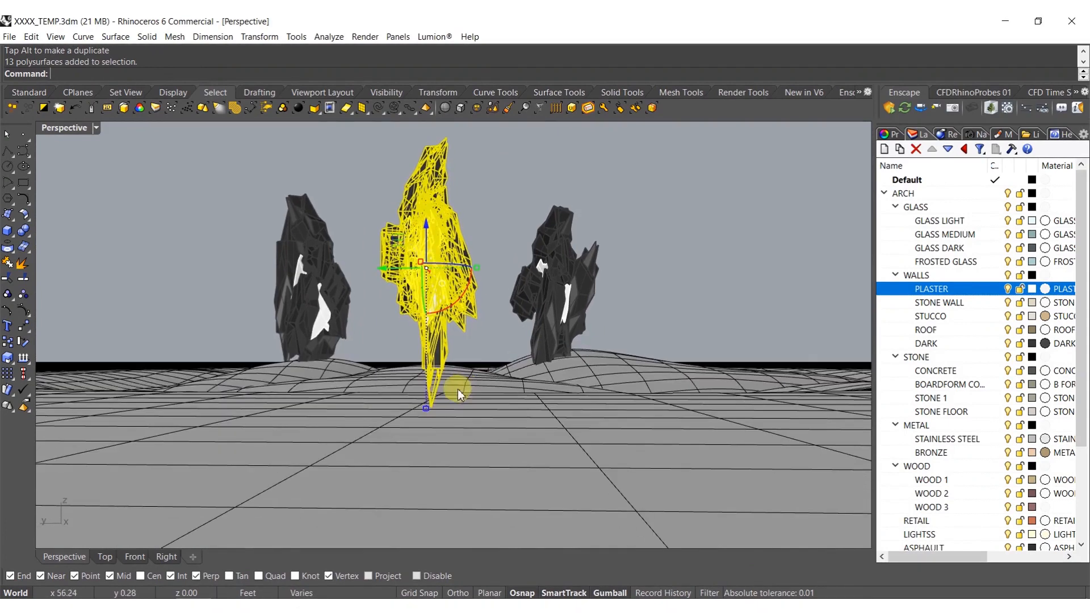
drag(426, 410, 428, 434)
drag(428, 423, 428, 441)
drag(440, 378, 442, 357)
drag(425, 421, 426, 397)
shift+right_drag(440, 315, 447, 376)
scroll(448, 376, up, 2)
key(Escape)
- Turn on the control points of the whole ground surface, out to its far edges
scroll(443, 346, down, 5)
right_drag(435, 339, 477, 360)
scroll(456, 398, down, 2)
click(461, 397)
shift+right_drag(568, 374, 613, 425)
click(22, 316)
right_drag(316, 267, 345, 249)
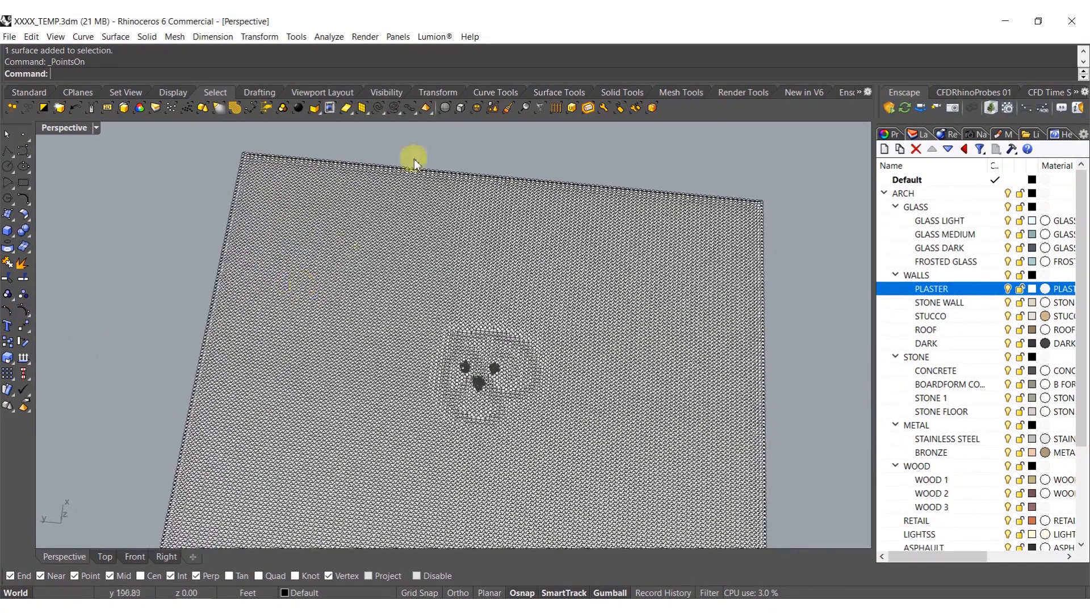
- Brush-select a winding band of control points across the outer ground and raise it into a ridge
click(509, 106)
mouse_move(240, 495)
mouse_down()
mouse_move(271, 294)
mouse_move(353, 219)
mouse_move(363, 224)
mouse_up()
mouse_move(402, 307)
mouse_down()
mouse_move(637, 237)
mouse_move(728, 446)
mouse_up()
key(Return)
mouse_move(530, 394)
right_down()
mouse_move(499, 336)
mouse_move(449, 301)
right_up()
drag(449, 301, 450, 294)
right_drag(449, 294, 389, 357)
- Select the ground surface and run Smooth repeatedly to soften the new outer ridge
click(389, 357)
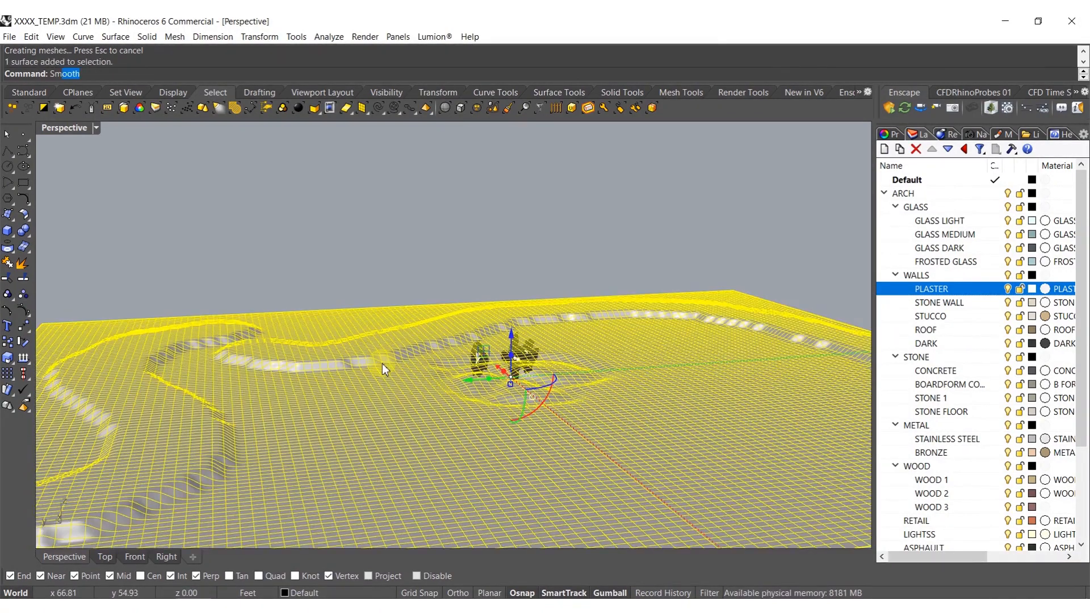
key(Return)
key(Return)
key(Return)
key(Return)
key(Return)
key(Return)
click(405, 363)
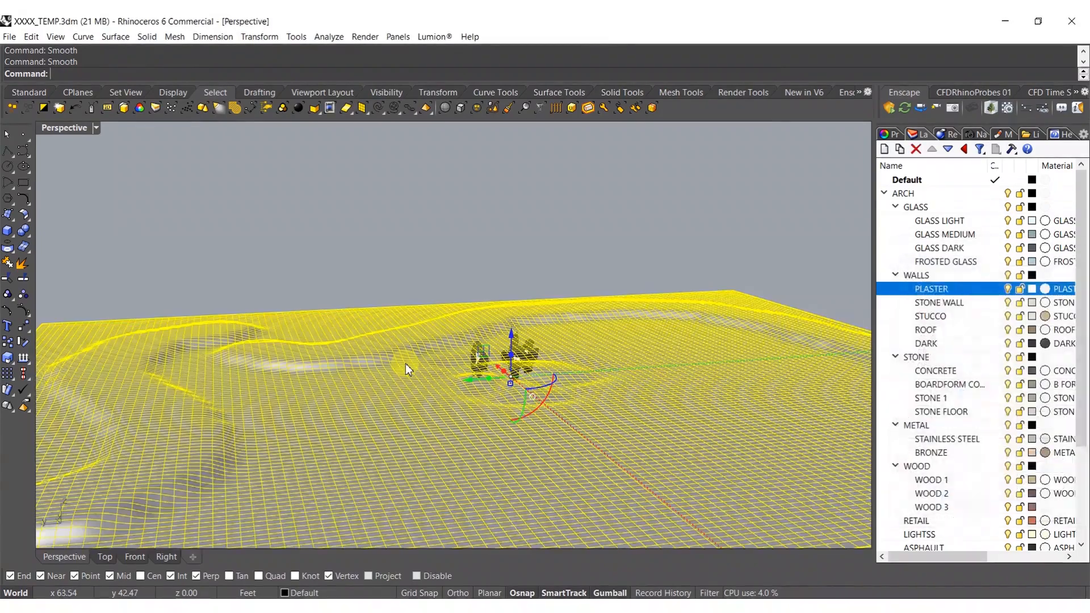
- Move the terrain surface to the SAND layer under LANDSCAPE
key(Escape)
right_drag(412, 362, 546, 478)
click(546, 478)
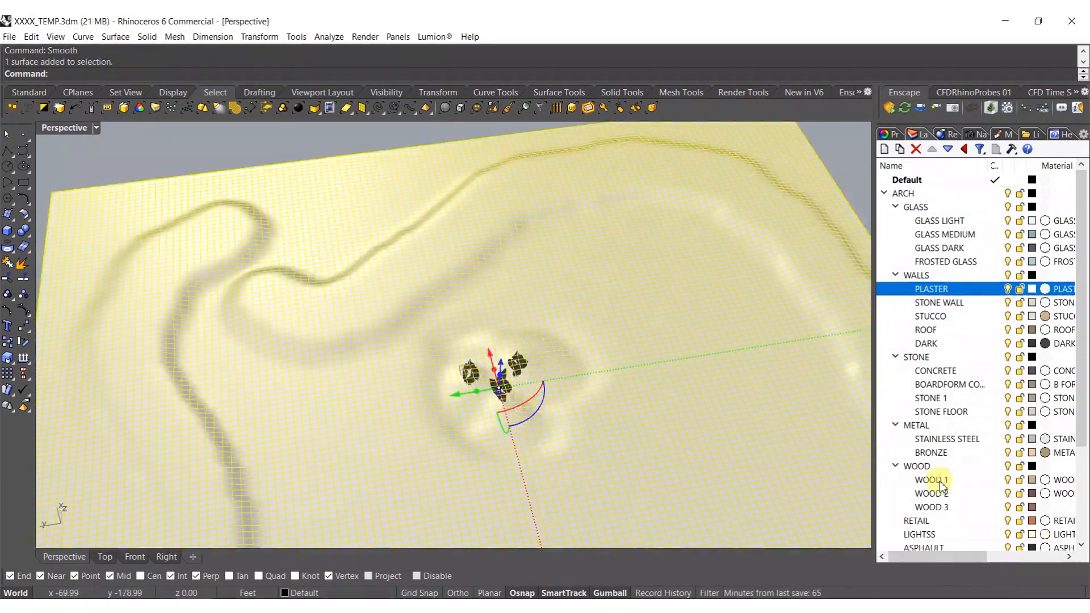
scroll(942, 480, down, 3)
right_click(903, 468)
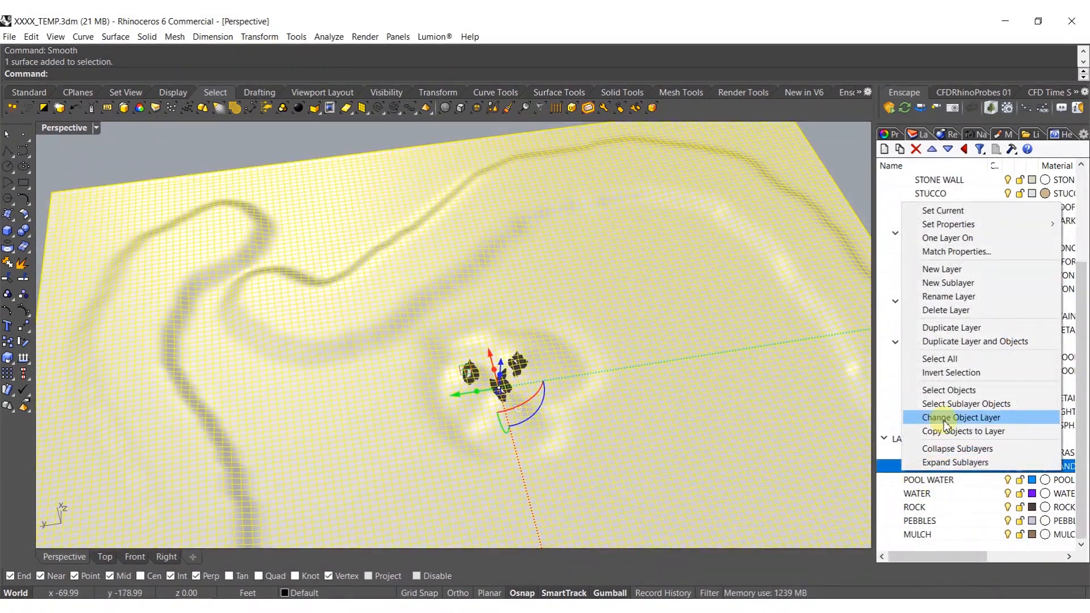
click(945, 417)
- Create a flat corner-to-corner plane spanning the whole extent of the sand terrain
right_drag(640, 353, 206, 340)
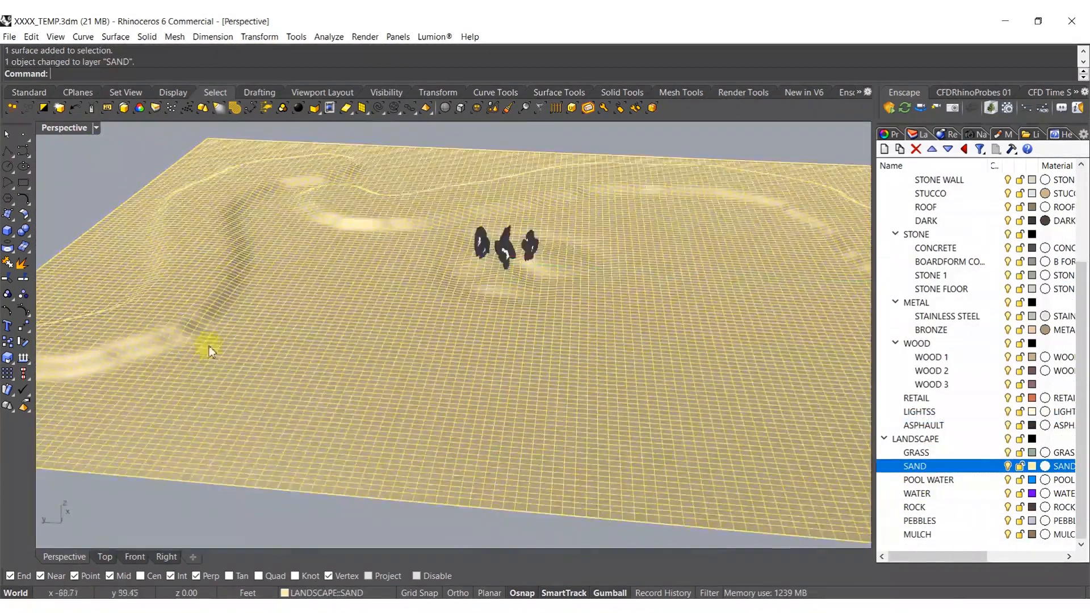
click(10, 221)
click(125, 221)
scroll(283, 343, down, 6)
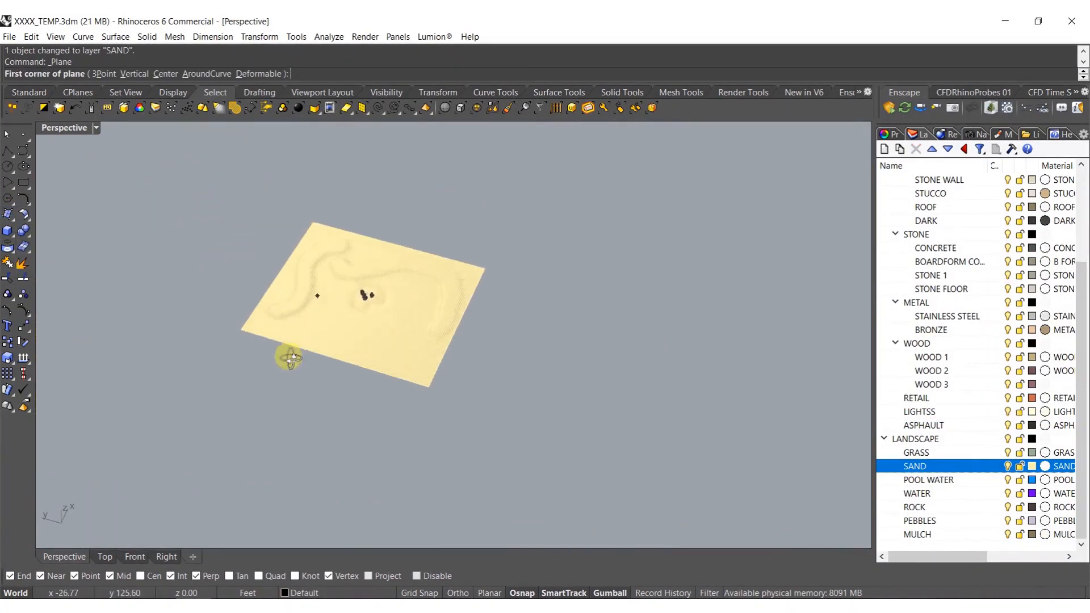
click(488, 272)
- Lower the new plane by about 0.56 ft so it fills the terrain's depression around the rocks
right_drag(408, 328, 407, 314)
scroll(408, 312, up, 10)
shift+right_drag(377, 243, 398, 300)
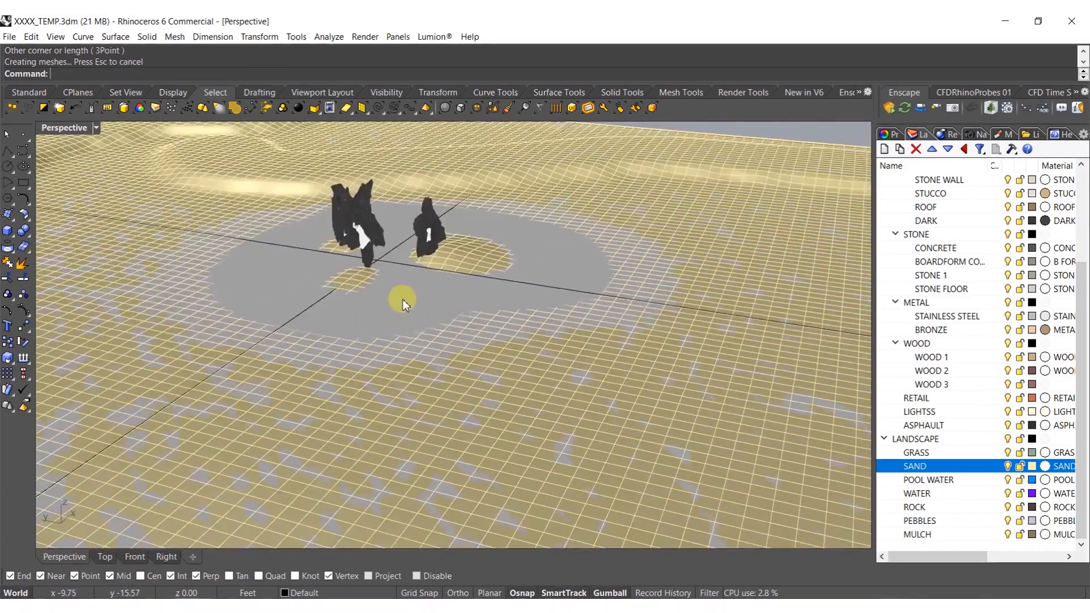
scroll(400, 287, up, 3)
click(397, 284)
mouse_move(398, 284)
mouse_down()
mouse_move(395, 298)
mouse_move(398, 290)
mouse_up()
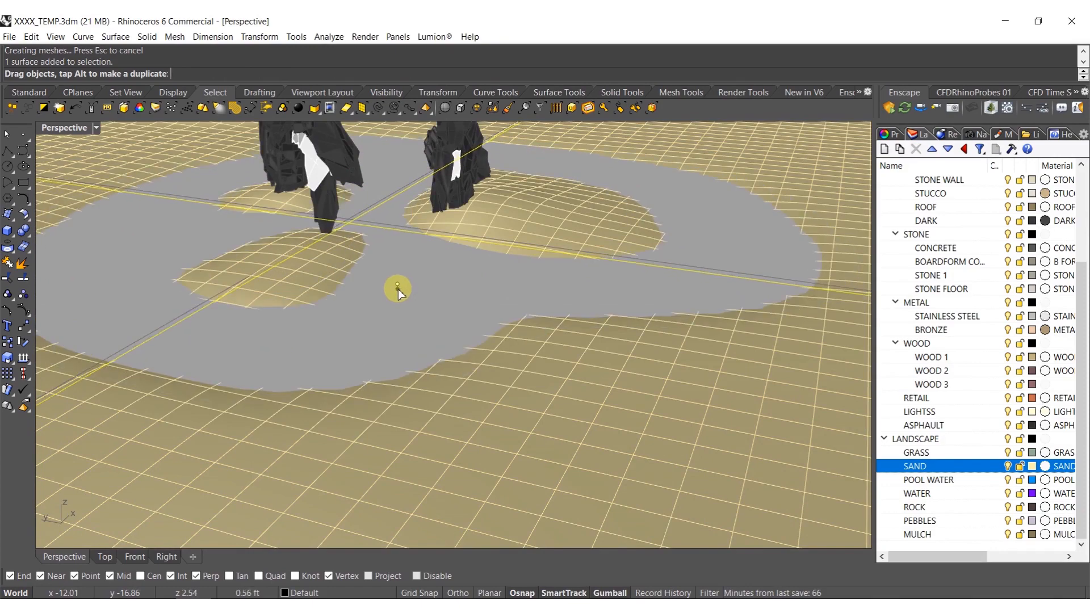
- Move the flat plane to the POOL WATER layer and clear the selection
right_drag(393, 291, 526, 380)
click(605, 404)
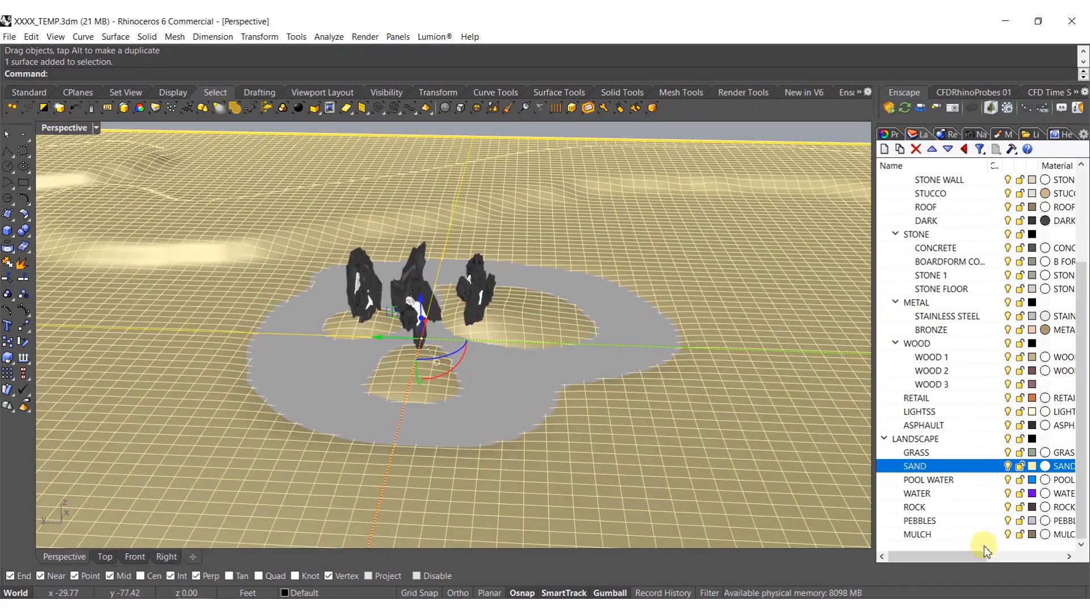
right_click(928, 479)
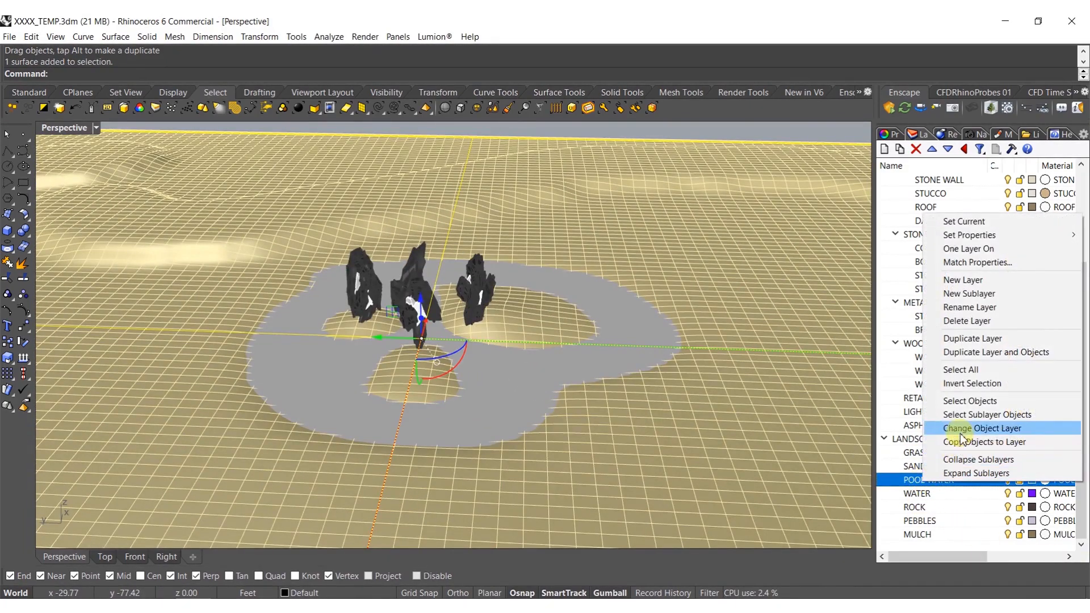
click(942, 432)
right_drag(587, 401, 576, 433)
key(Escape)
scroll(465, 370, down, 3)
shift+right_drag(465, 370, 375, 256)
- Switch to Lumion and open the nature materials for the large rock mesh
click(943, 605)
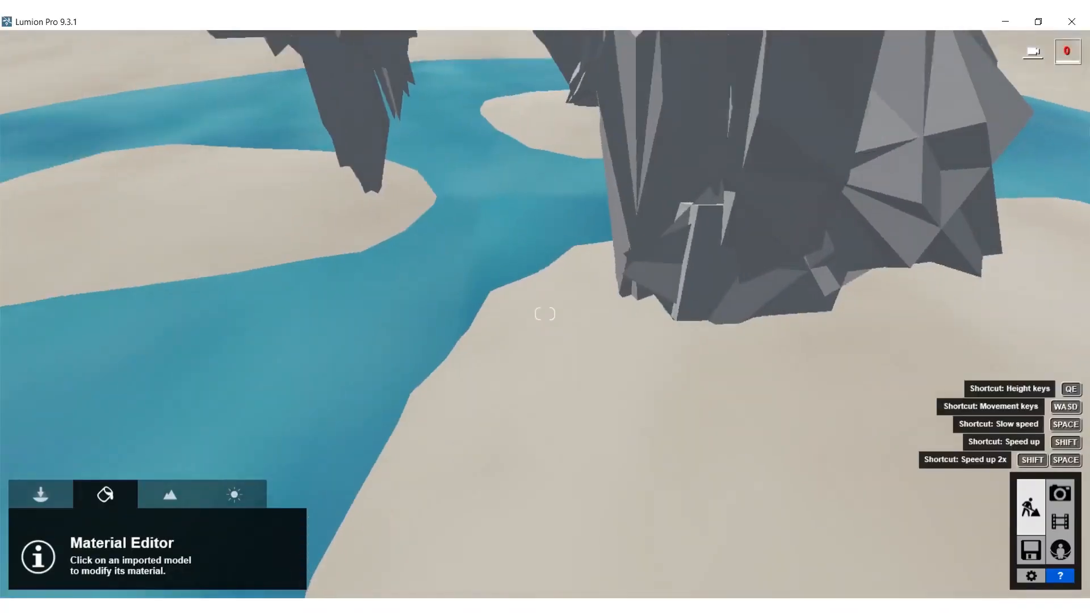
right_drag(545, 314, 545, 272)
scroll(438, 279, down, 6)
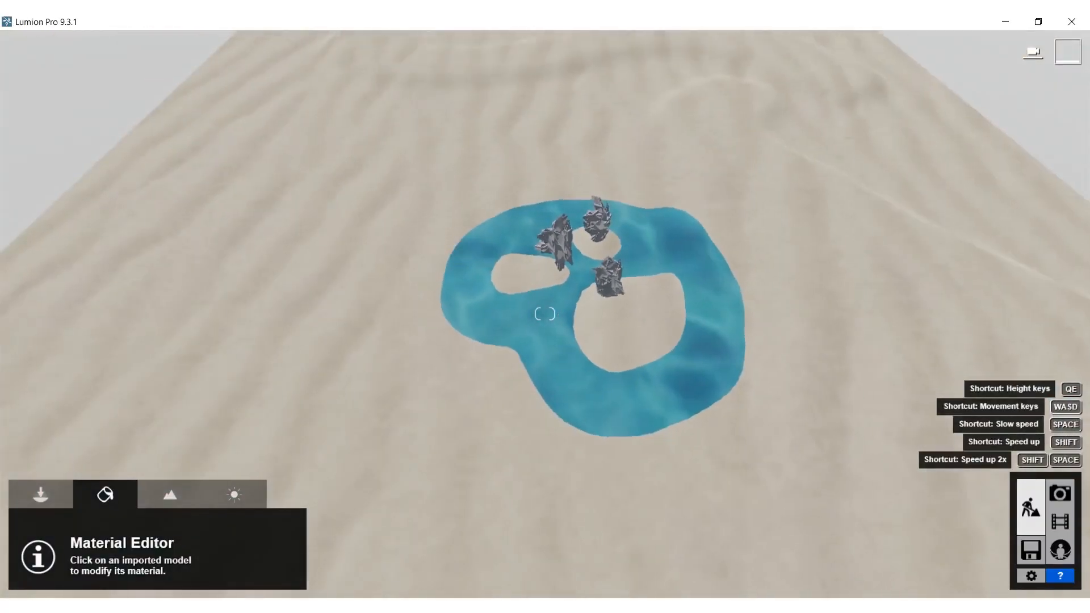
right_drag(437, 279, 455, 255)
scroll(447, 327, up, 5)
right_drag(444, 326, 455, 349)
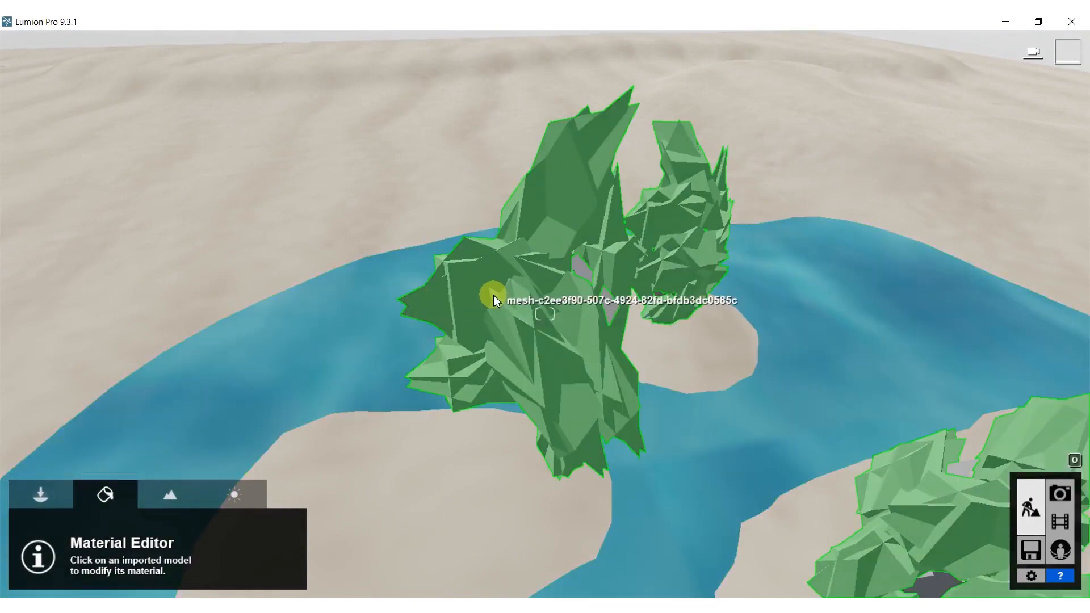
click(469, 300)
click(44, 115)
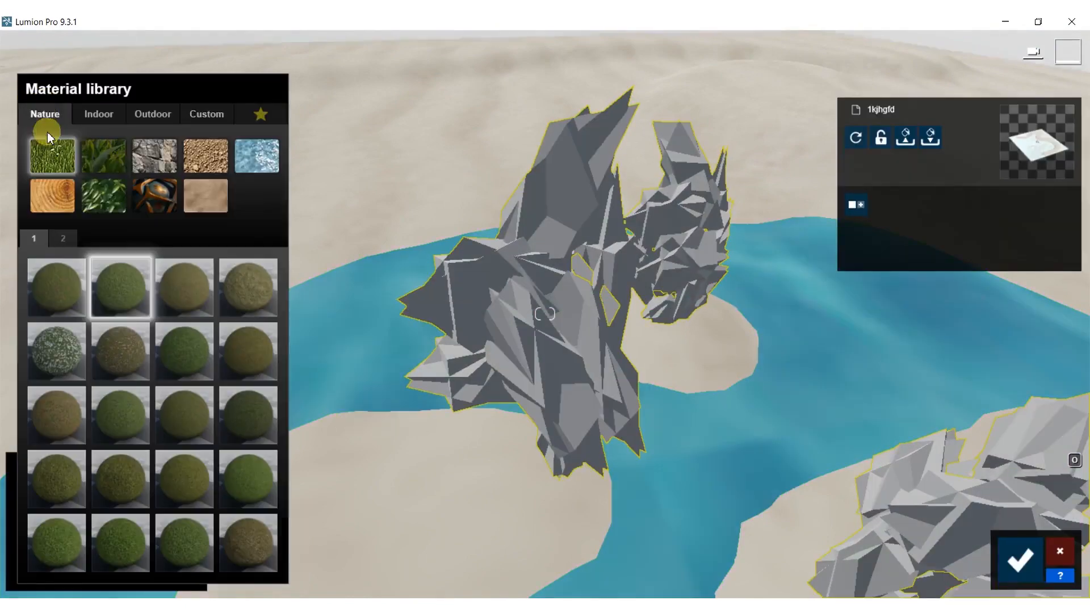
- Try a mossy green rock material and Polii Rock Grey 017 VAR1 3K on the rock mesh
click(163, 161)
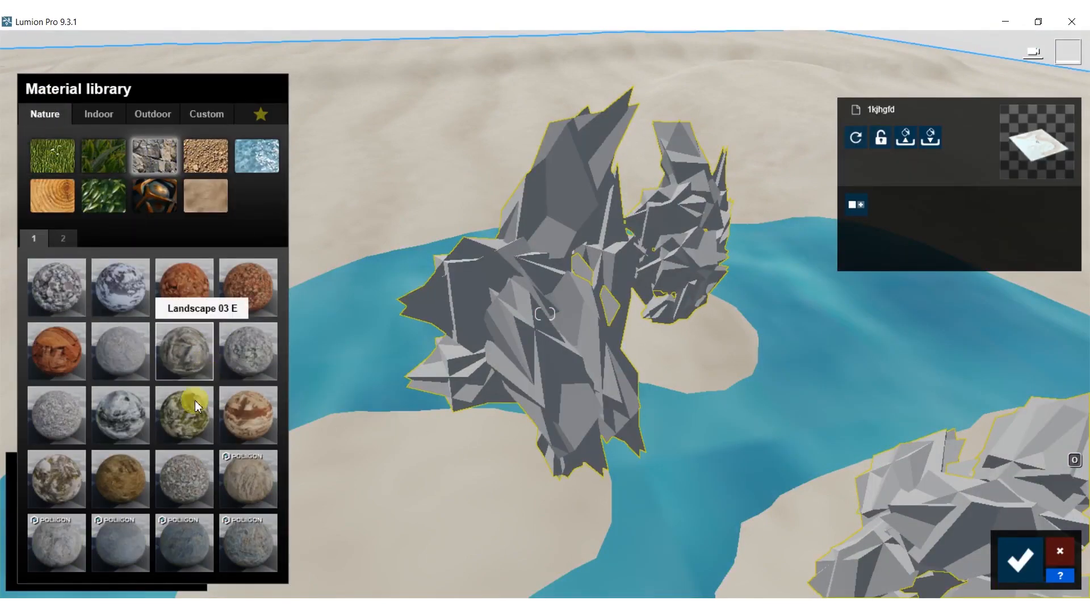
click(201, 400)
mouse_move(545, 314)
right_down()
mouse_move(488, 386)
mouse_move(545, 292)
right_up()
key(w)
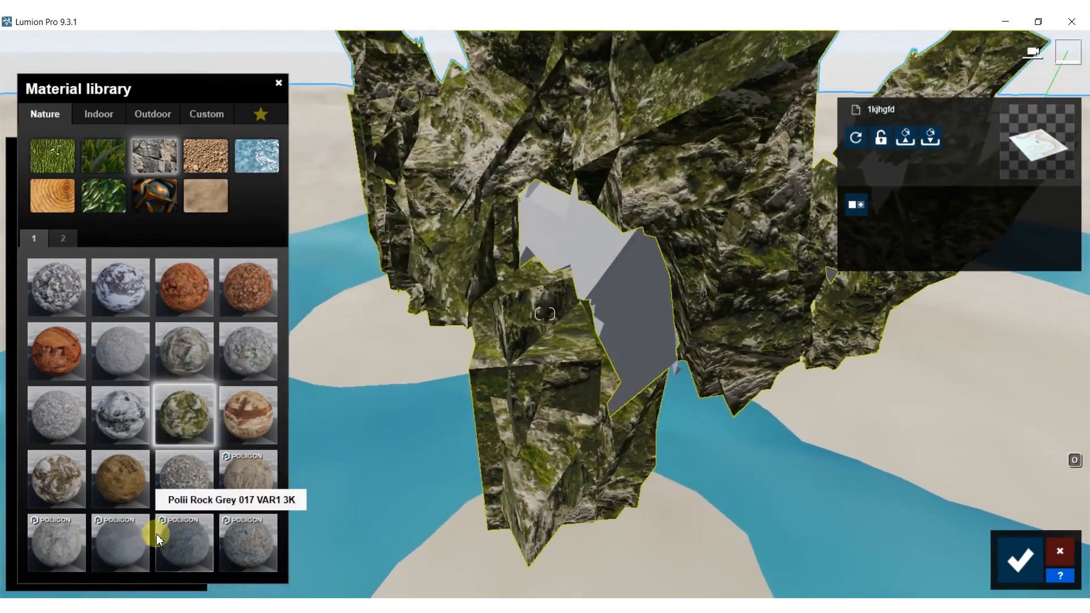
click(181, 521)
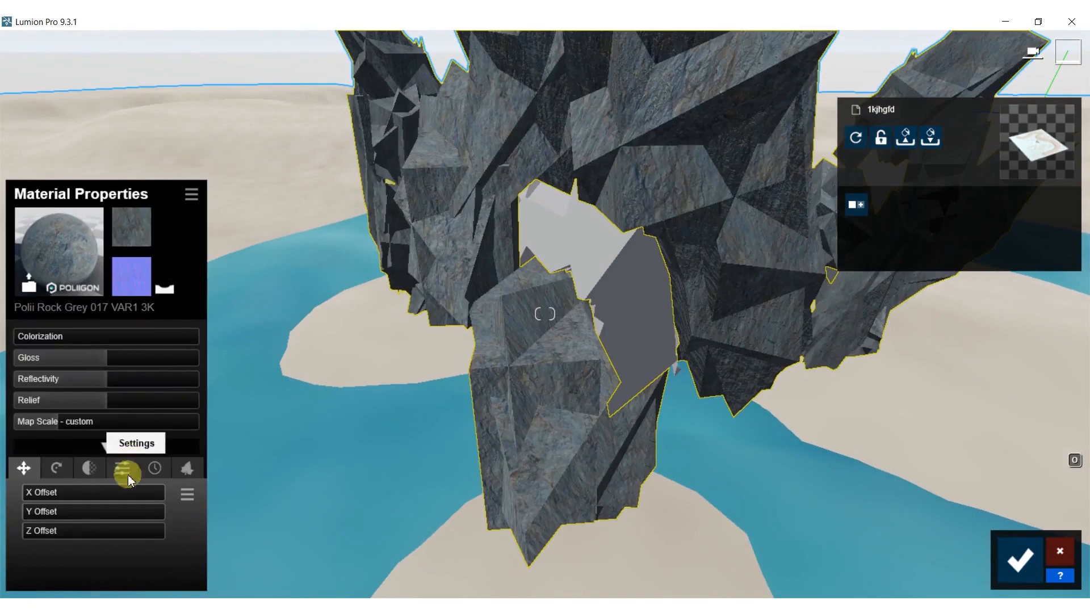
- Apply the brown layered rock material from the second page of nature rocks to the rock mesh
click(31, 278)
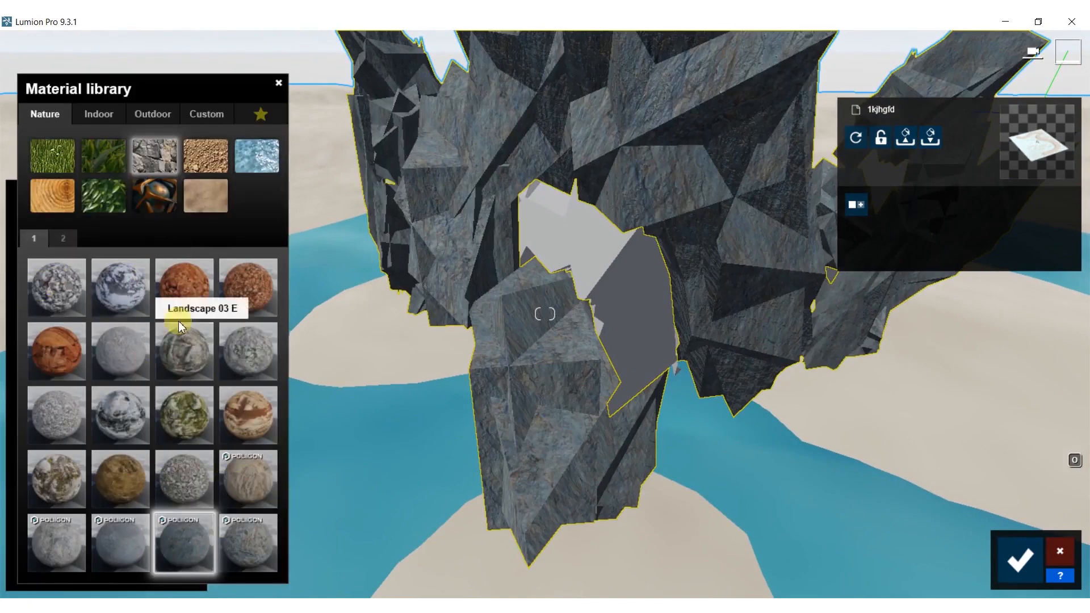
click(63, 238)
click(165, 369)
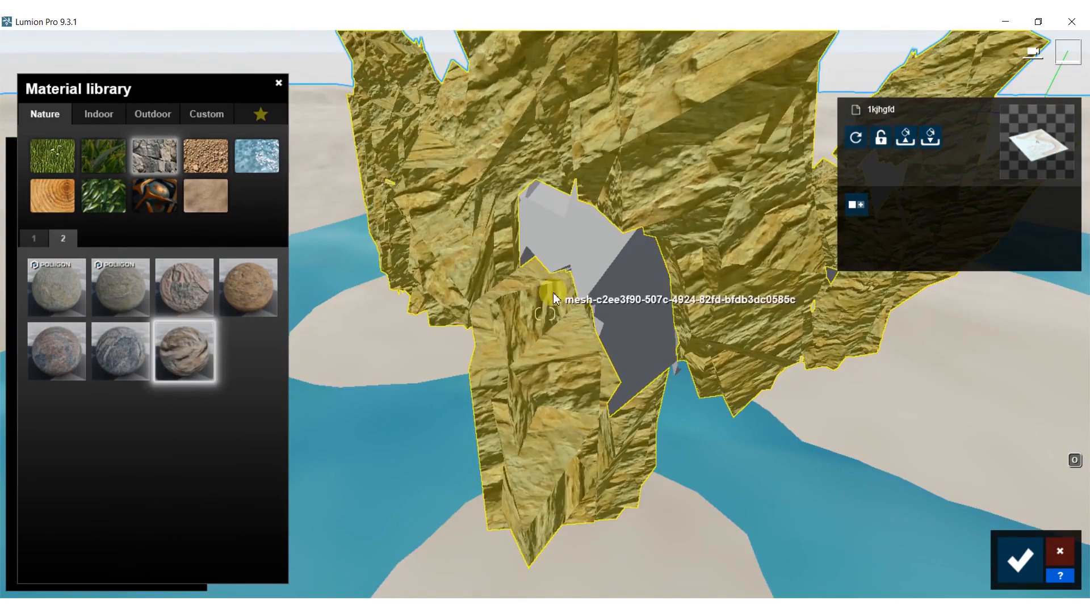
- Try white indoor tile materials on the rocks' pale inner faces, including Polii TilesPennyRoundWhite 001 2k
click(631, 247)
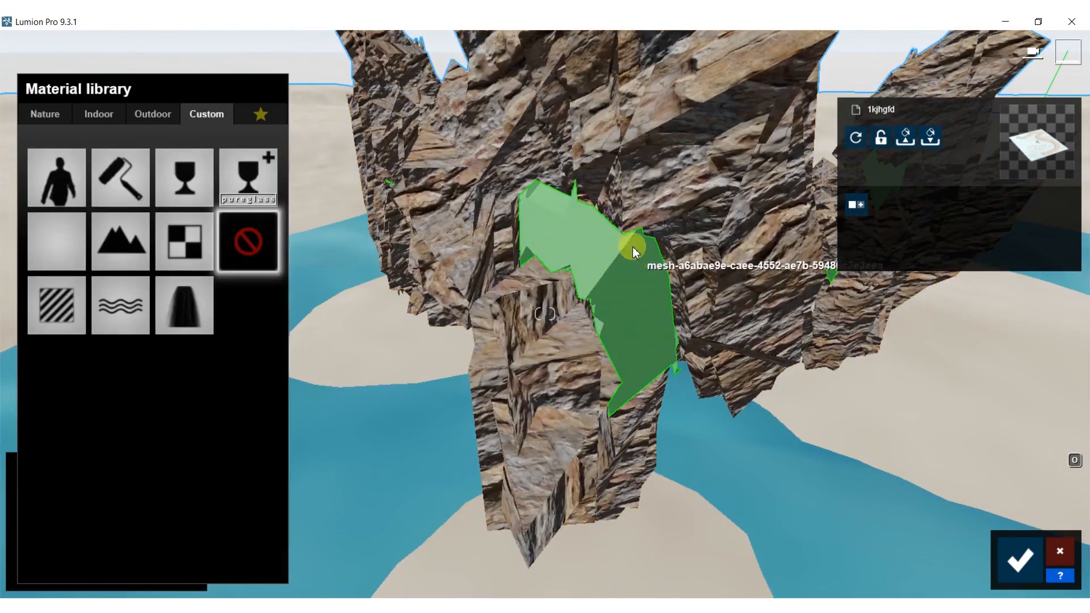
click(97, 117)
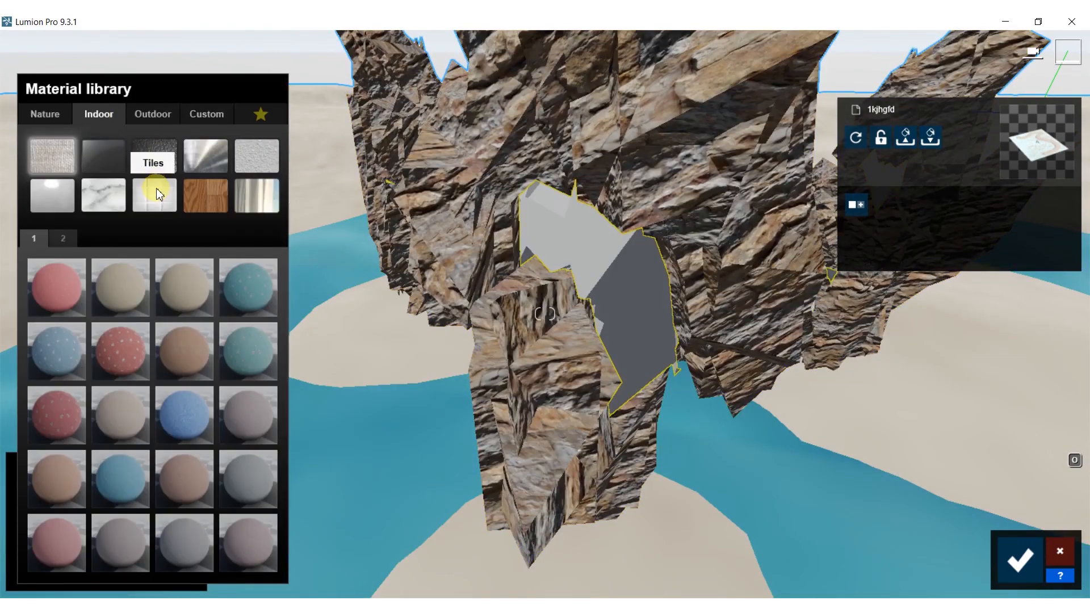
click(156, 193)
click(183, 421)
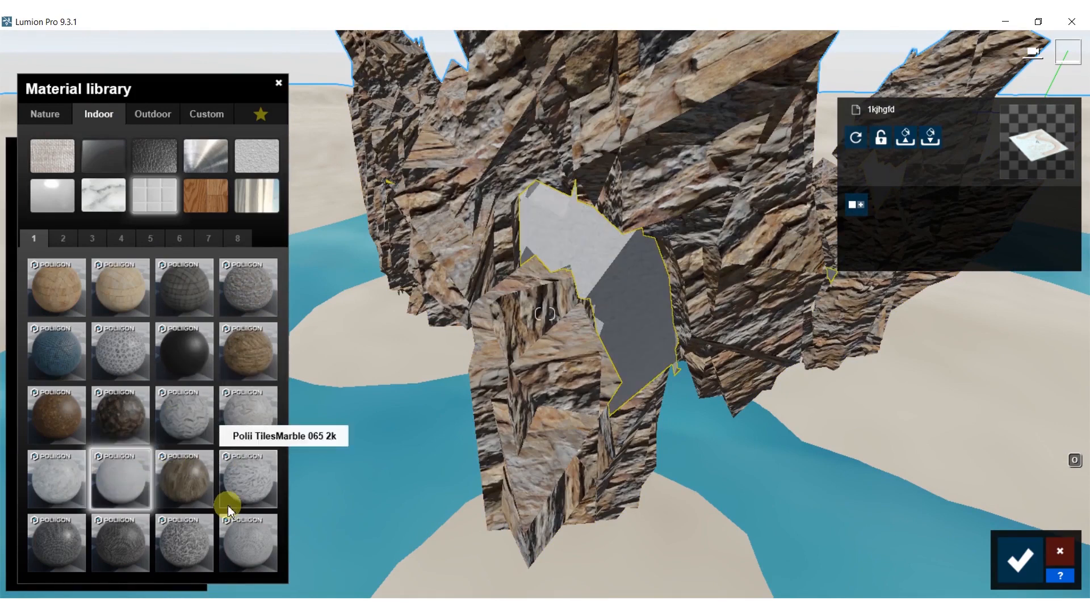
click(245, 549)
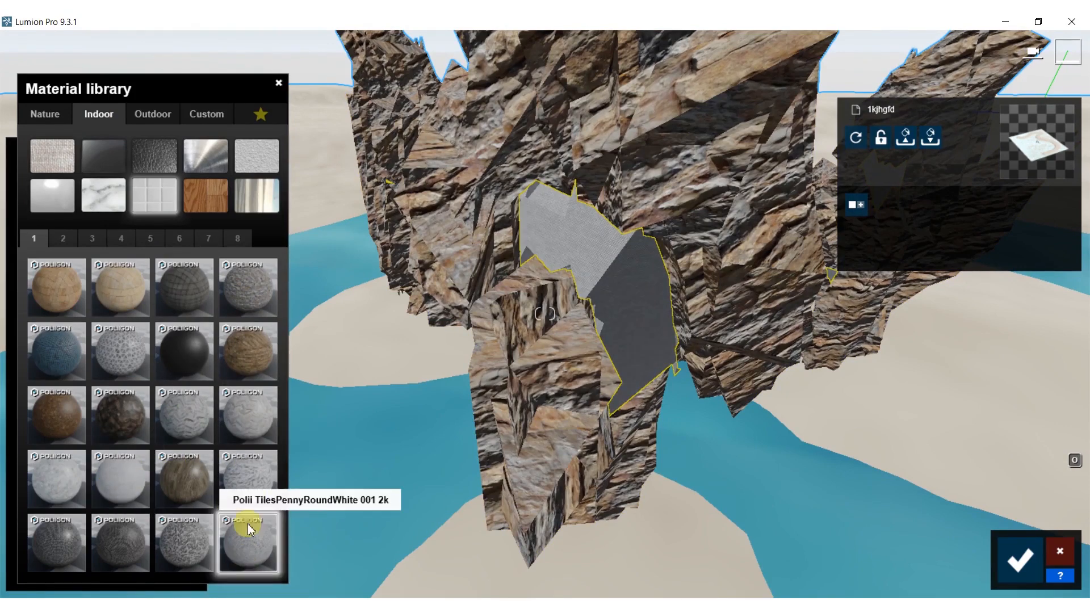
- Try Polii TilesRectangularMarble 001 2k and Polii TilesRectangularSubway 001 2k on the pale inner faces
click(63, 239)
click(266, 284)
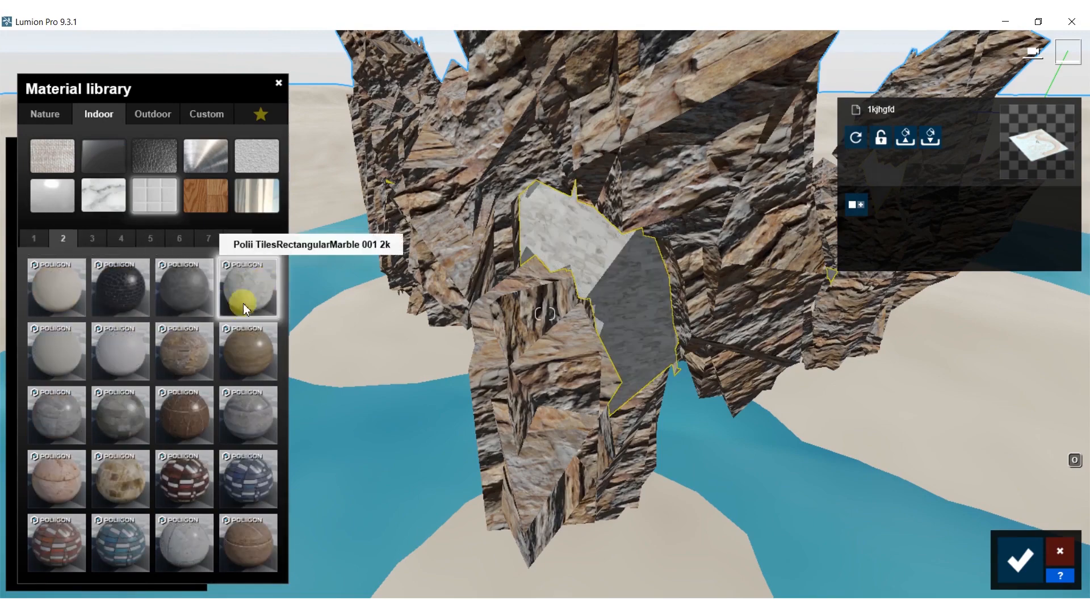
click(138, 350)
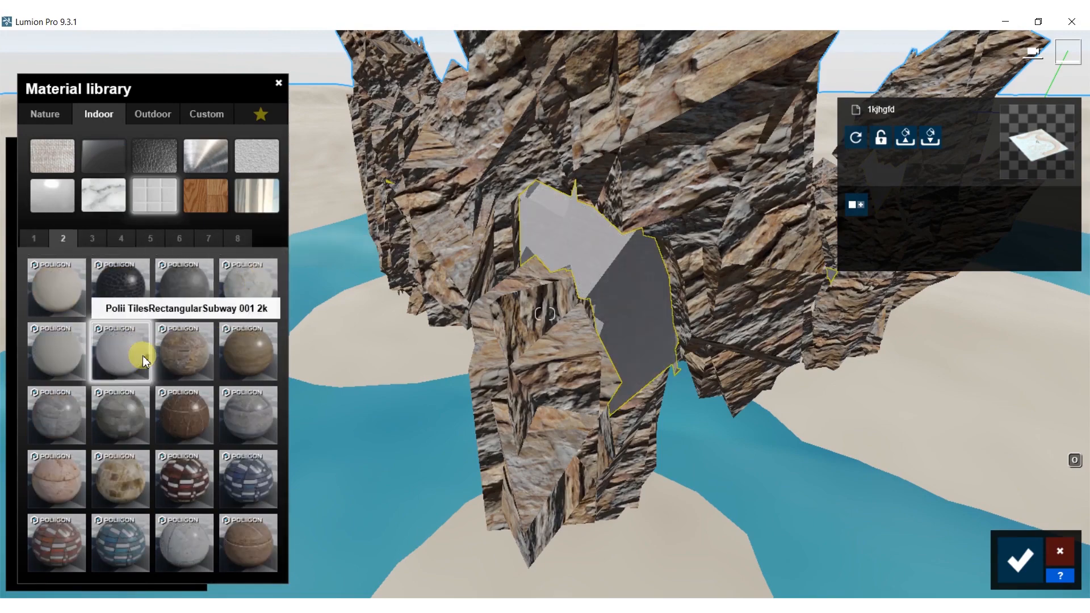
click(246, 286)
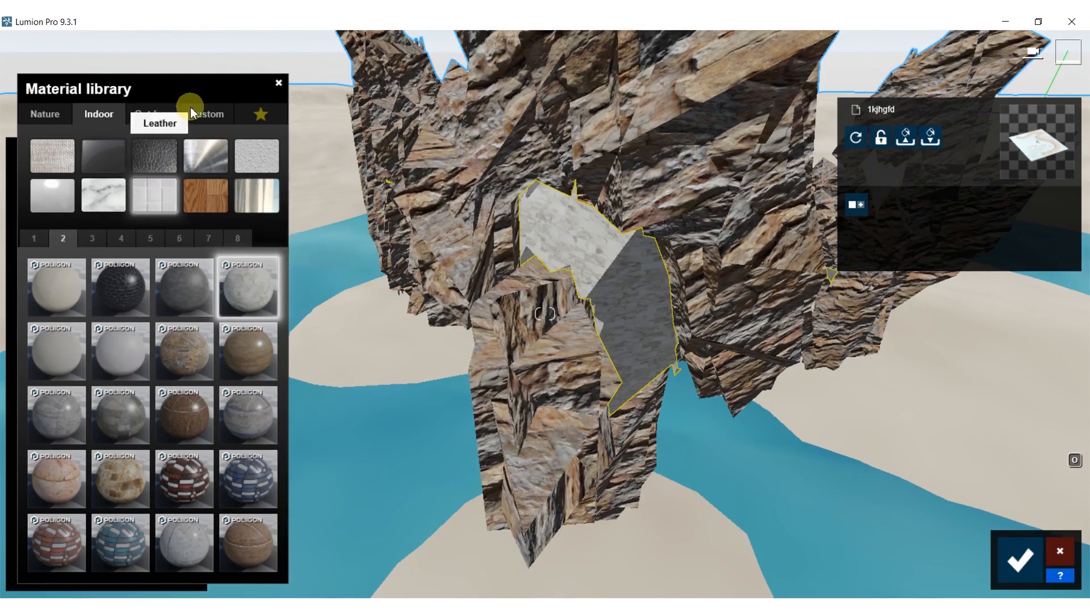
- Try several plain outdoor concrete materials on the pale inner faces, including Concrete 012 1024
click(148, 115)
click(125, 152)
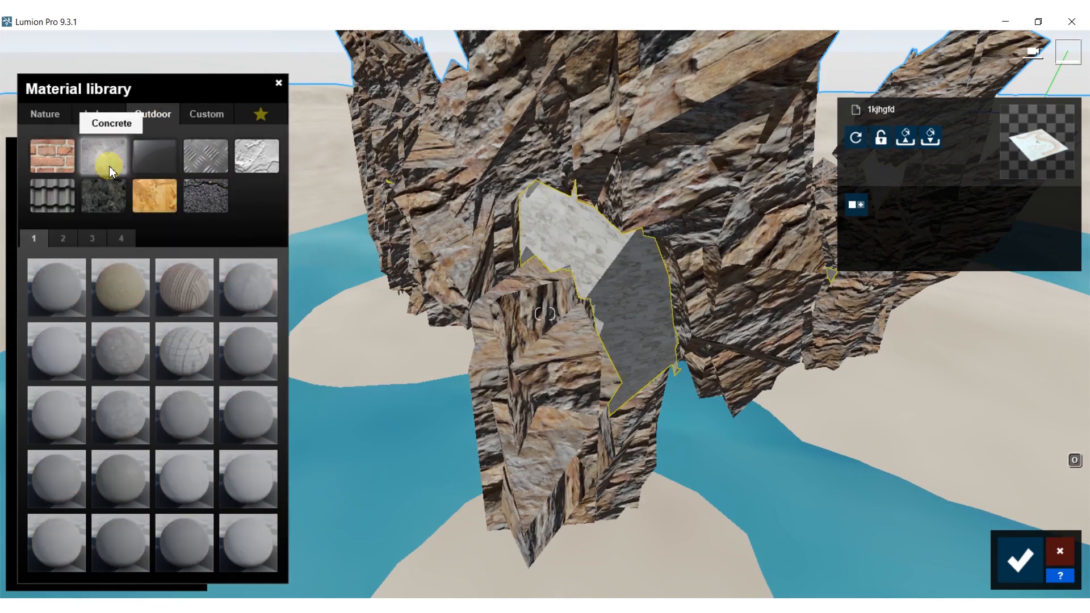
click(118, 425)
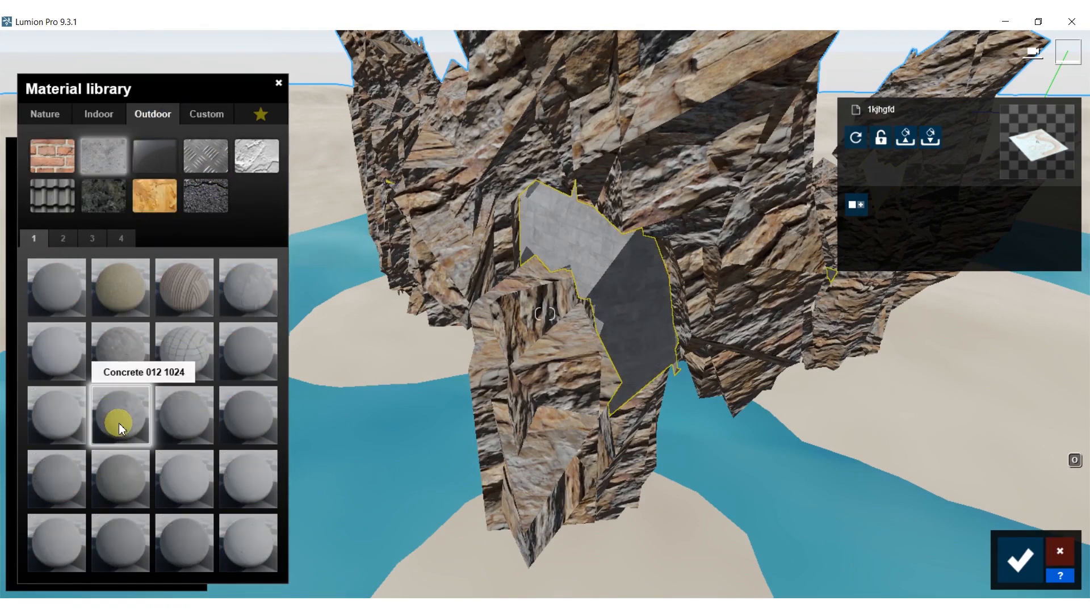
click(63, 461)
click(117, 481)
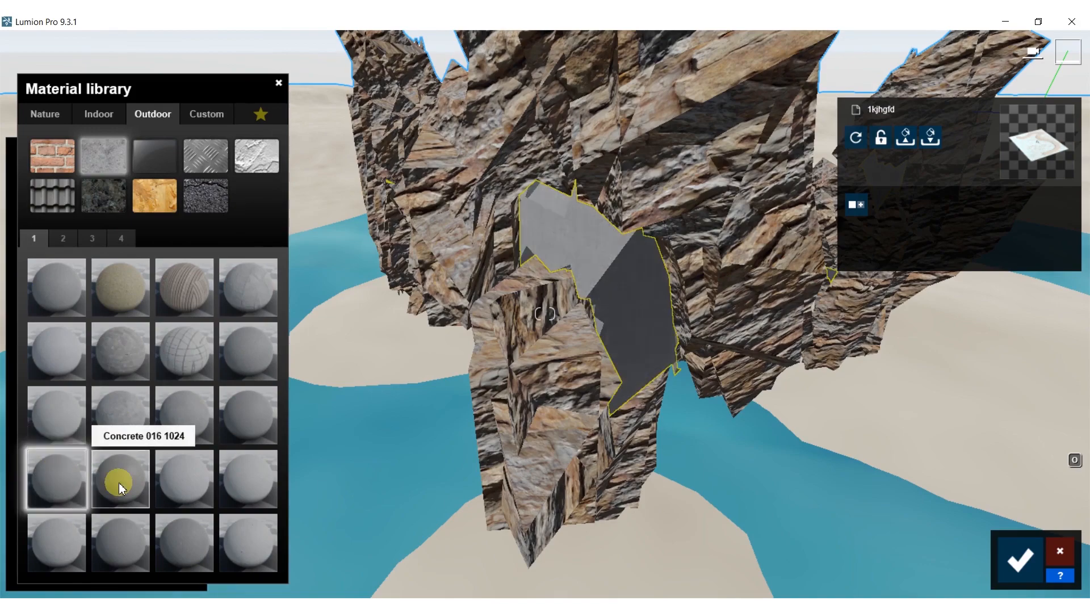
click(197, 484)
key(w)
right_drag(197, 484, 148, 360)
click(173, 536)
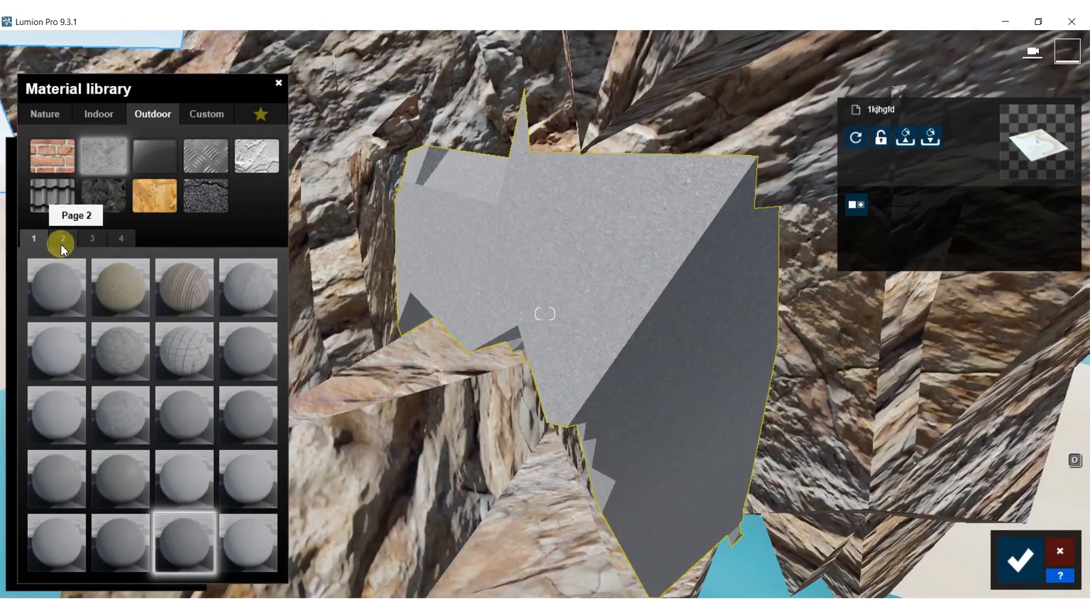
- Compare Concrete 004 1024, and apply the board-lined concrete from the second page to the rocks' inner faces
click(62, 241)
click(36, 240)
click(248, 282)
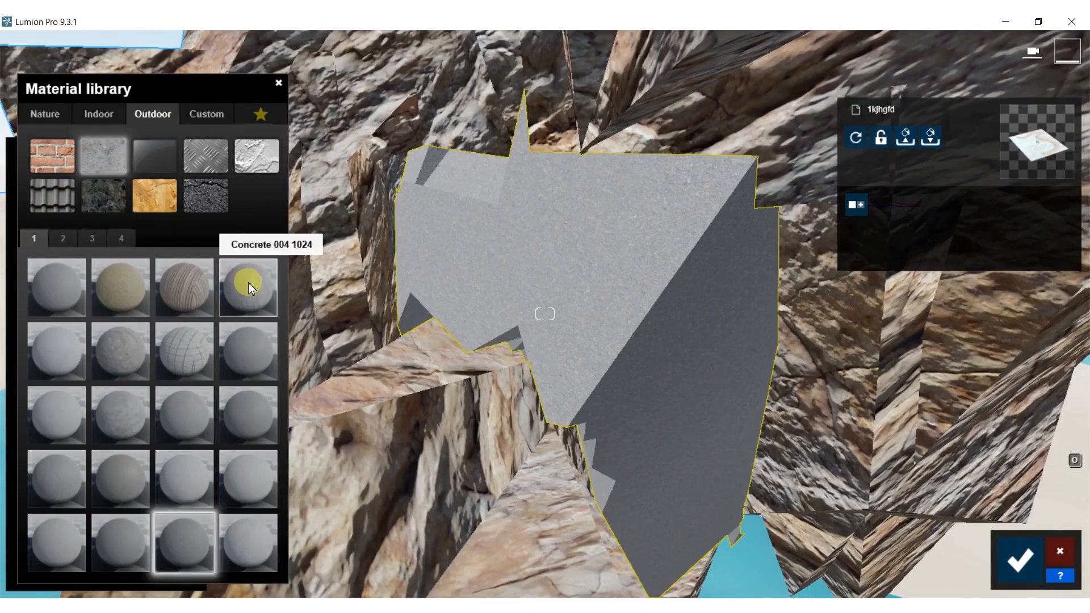
click(63, 239)
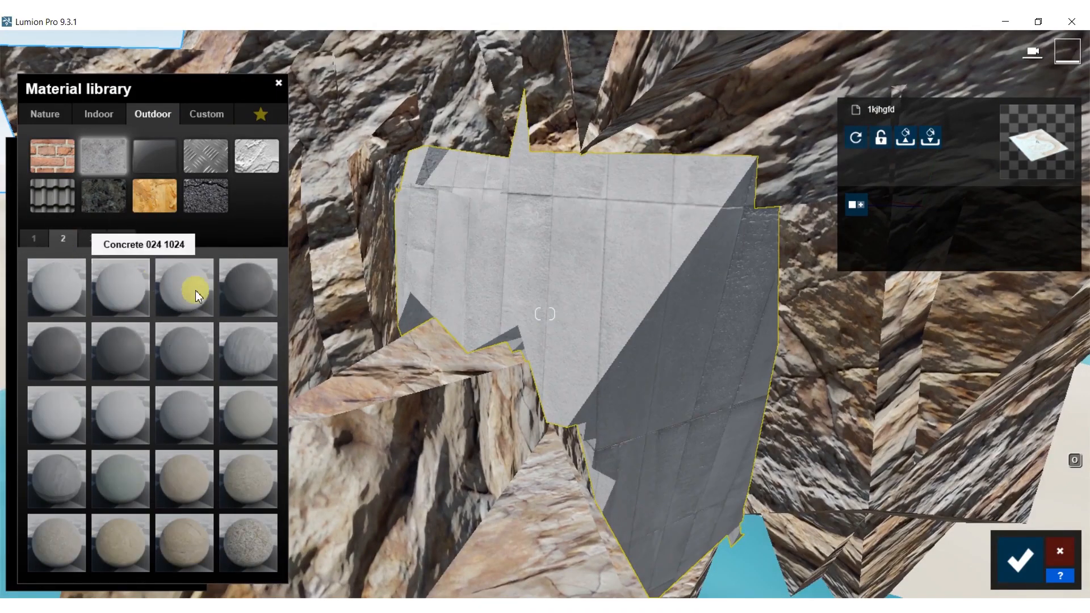
click(244, 342)
scroll(370, 362, down, 5)
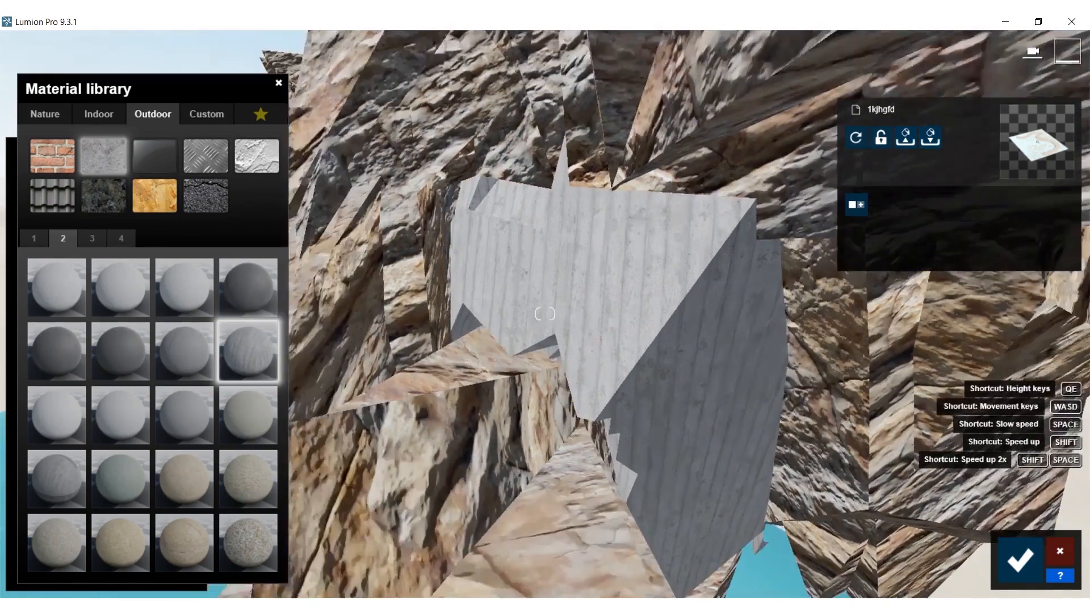
- Replace the pool water material with the muted blue water from the nature water materials
right_drag(370, 362, 768, 362)
click(577, 339)
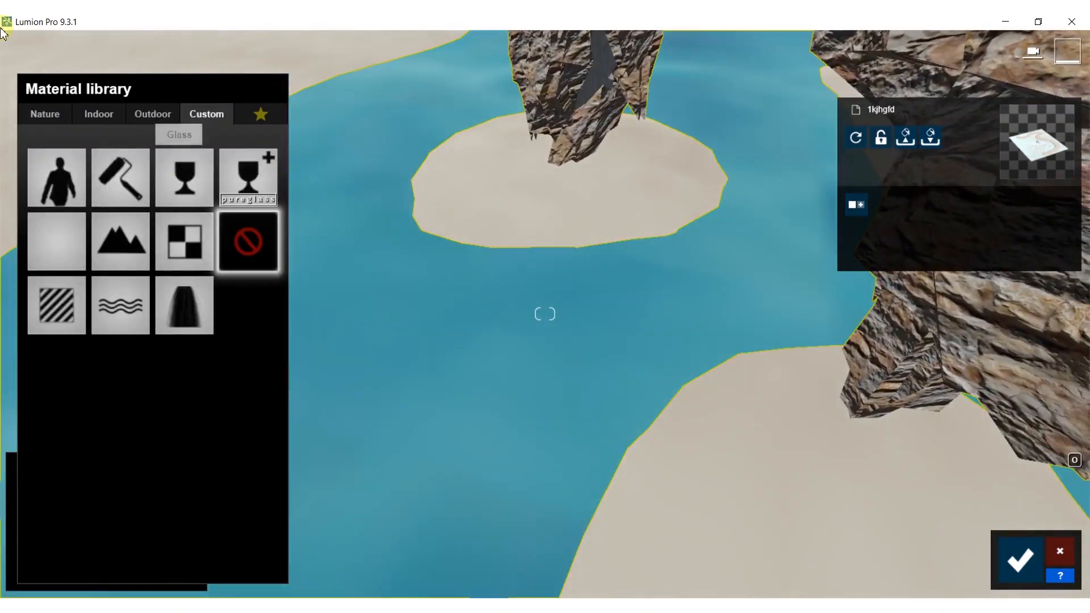
click(47, 114)
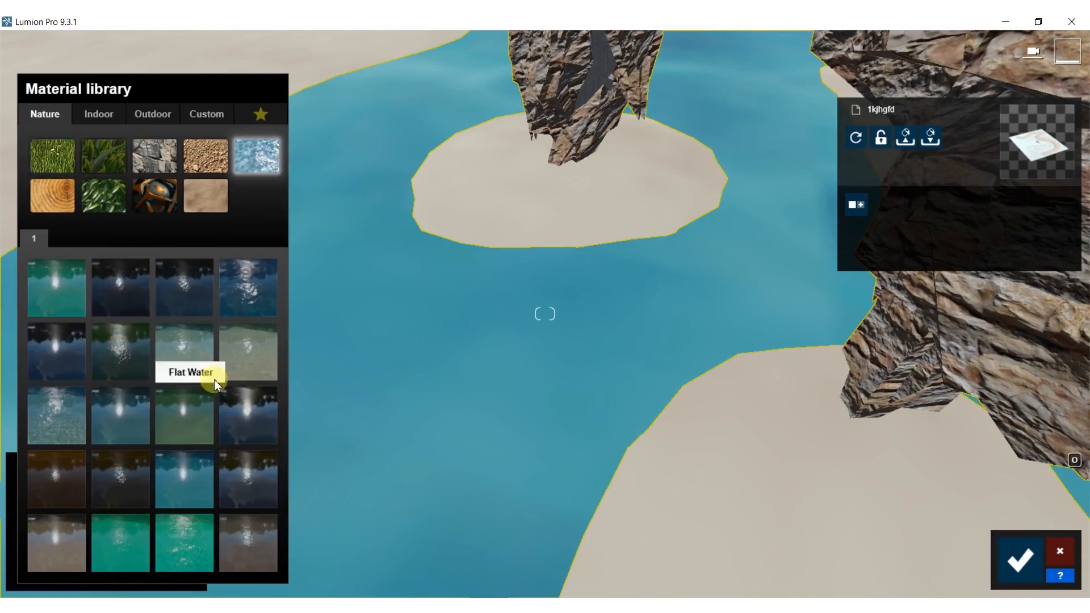
click(134, 409)
- Replace the sand islands' material with the Landscape 06 A ground material and save the material changes
right_drag(494, 344, 644, 329)
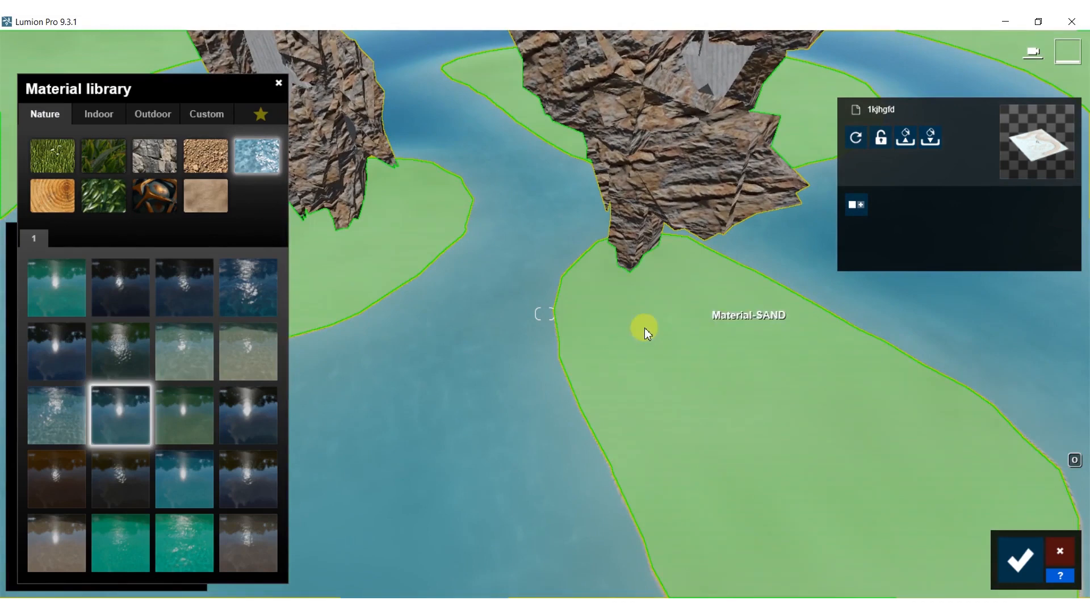
click(665, 338)
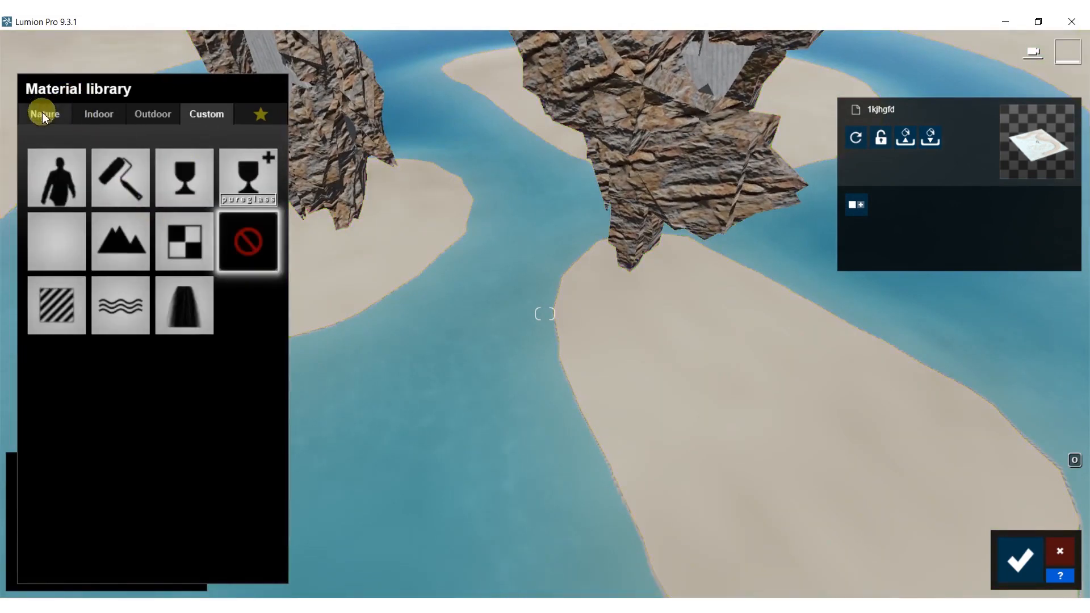
click(44, 115)
click(205, 200)
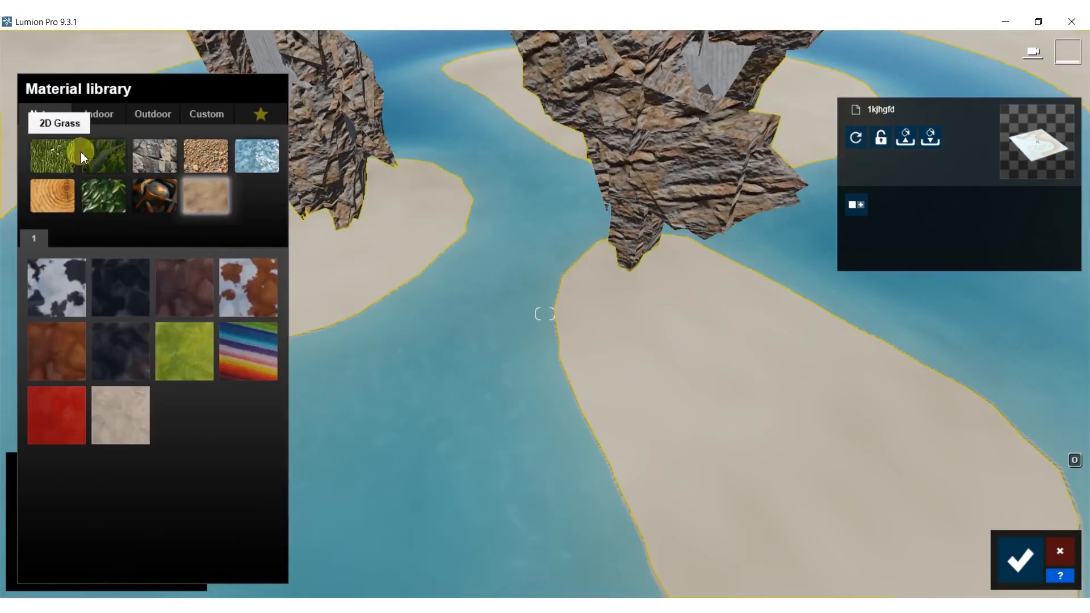
click(235, 167)
click(203, 158)
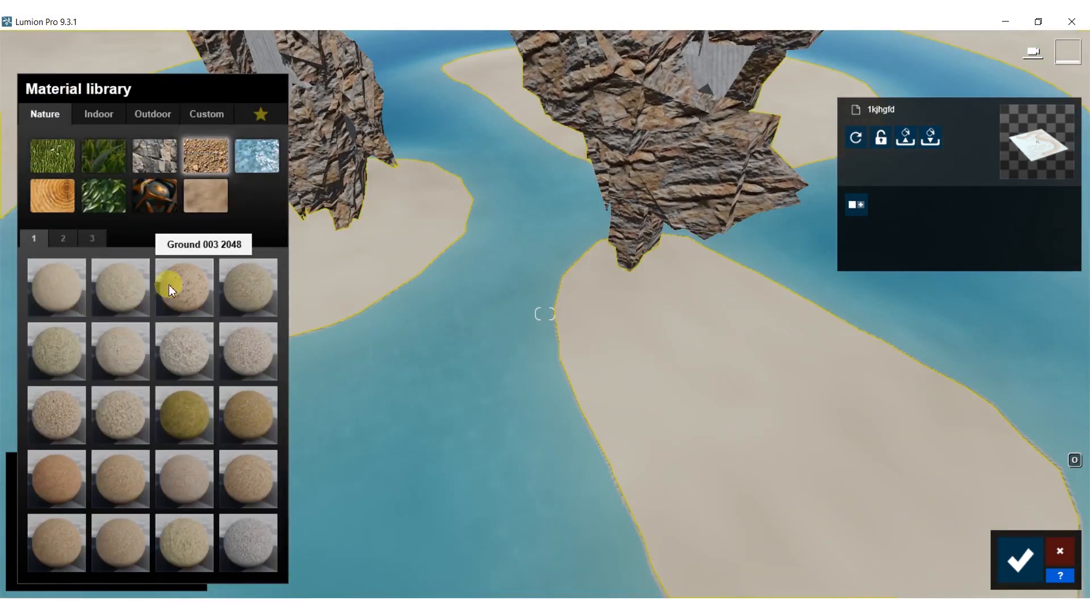
click(59, 238)
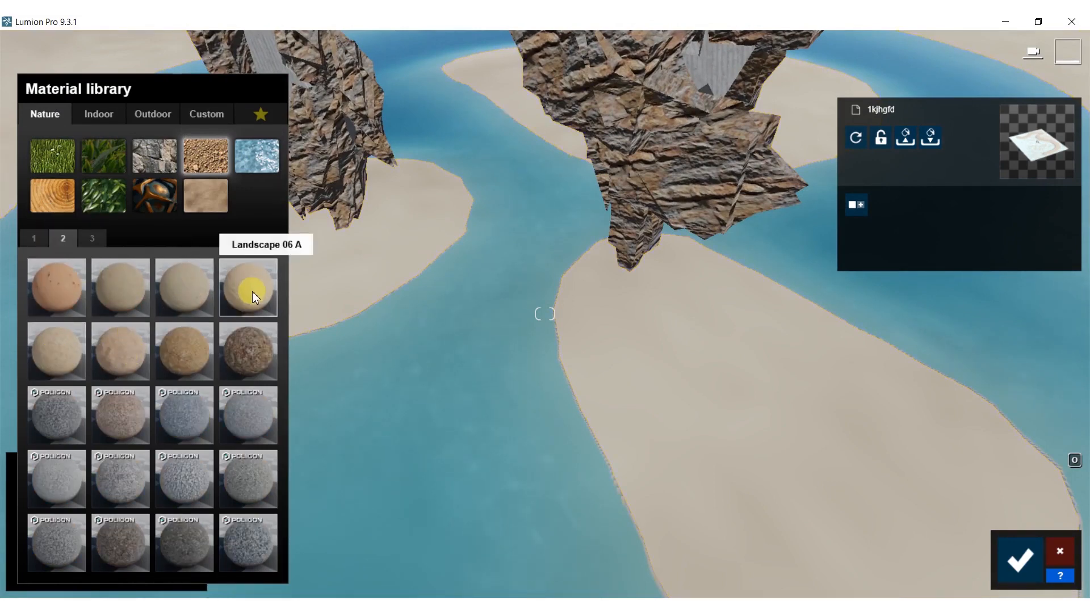
click(253, 291)
click(604, 356)
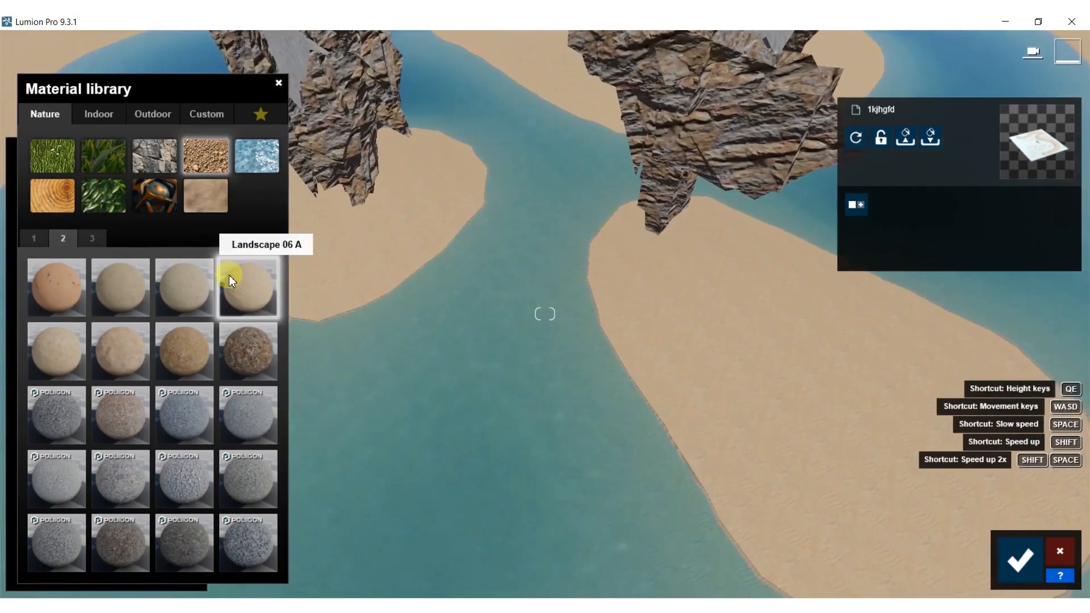
click(230, 277)
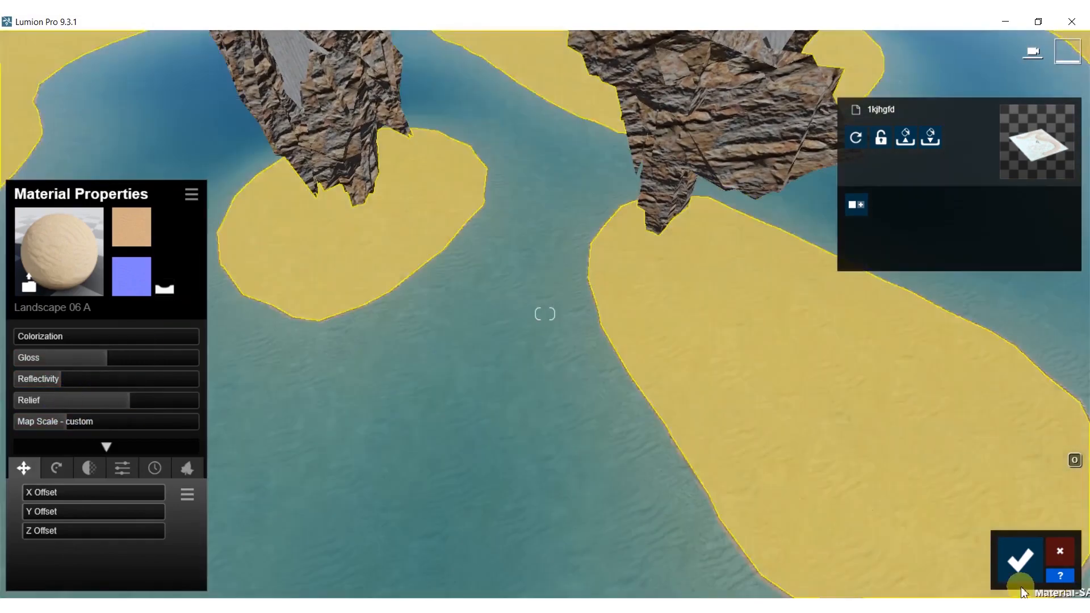
click(1022, 562)
- Place Rough Grass2 RT from the second page of nature grasses on the sand island's shore beneath the hanging rock
right_drag(726, 404, 783, 307)
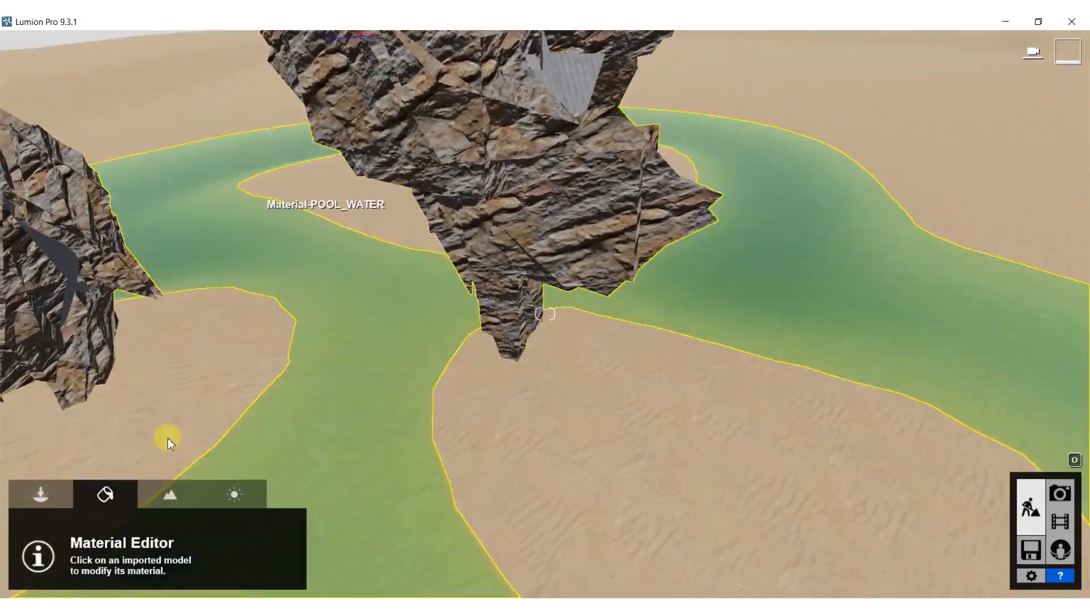
click(36, 495)
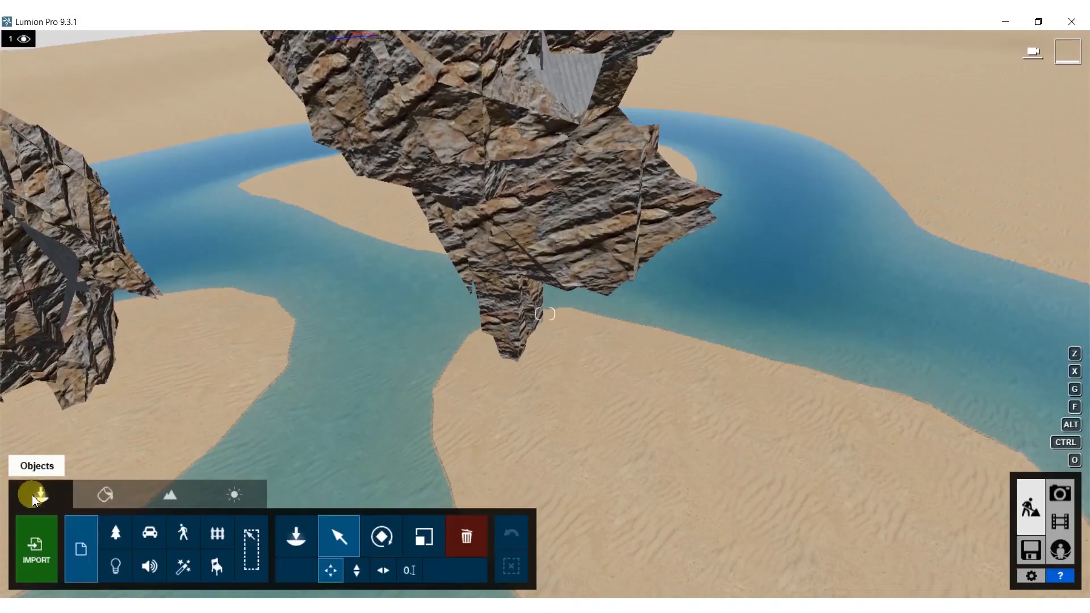
click(114, 535)
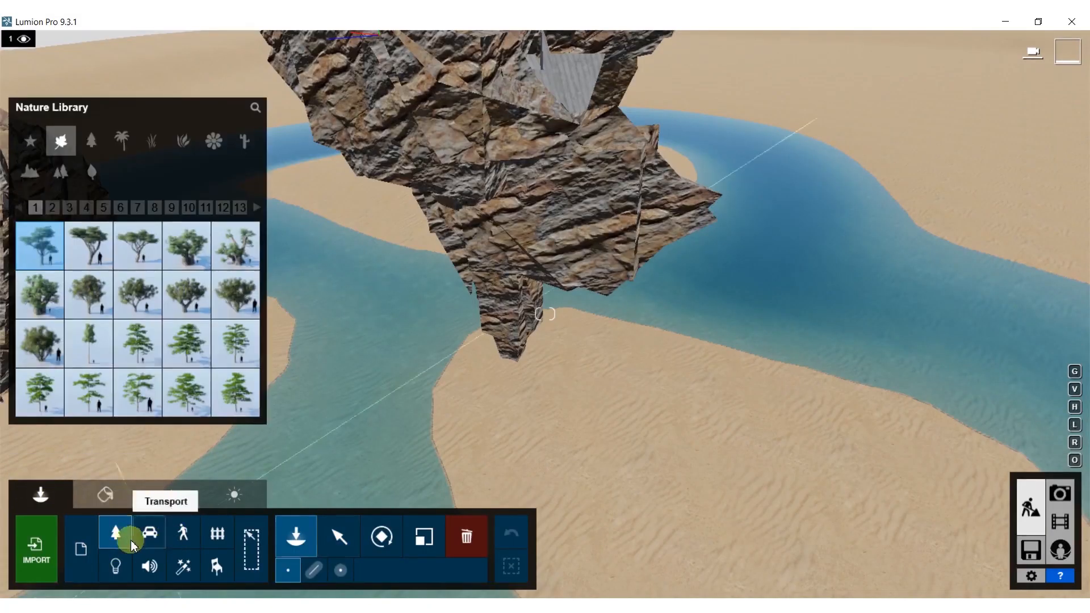
click(146, 148)
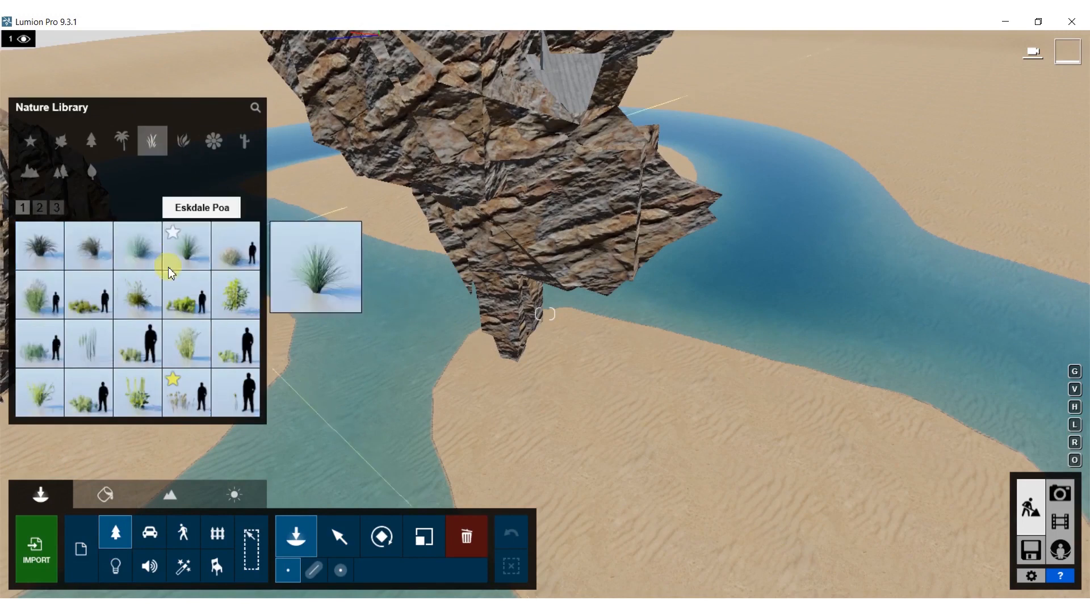
click(39, 208)
click(138, 397)
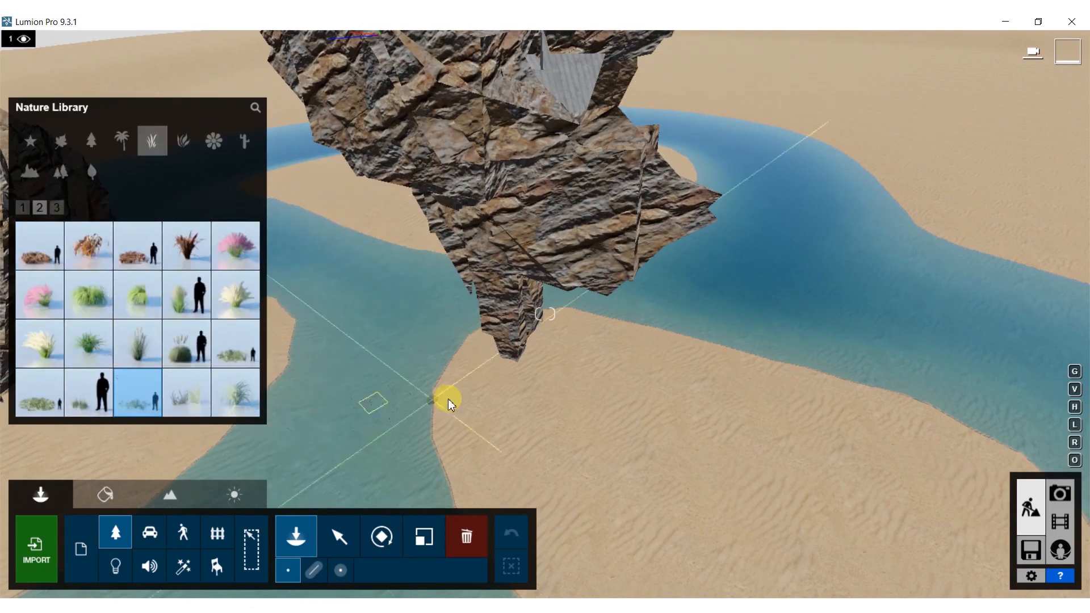
click(469, 418)
key(w)
right_drag(470, 418, 454, 442)
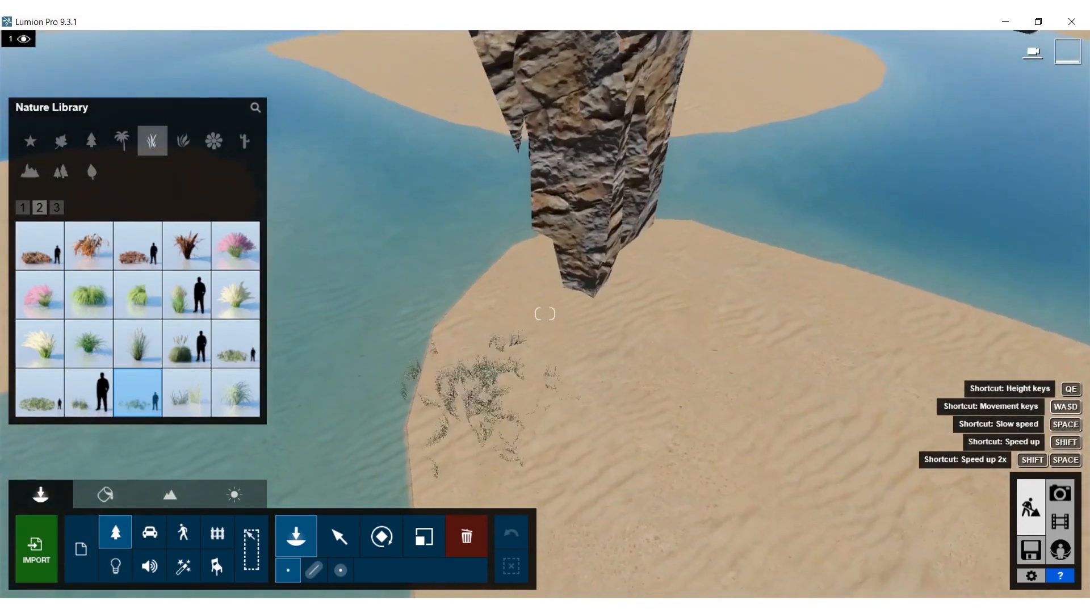
right_drag(482, 392, 478, 366)
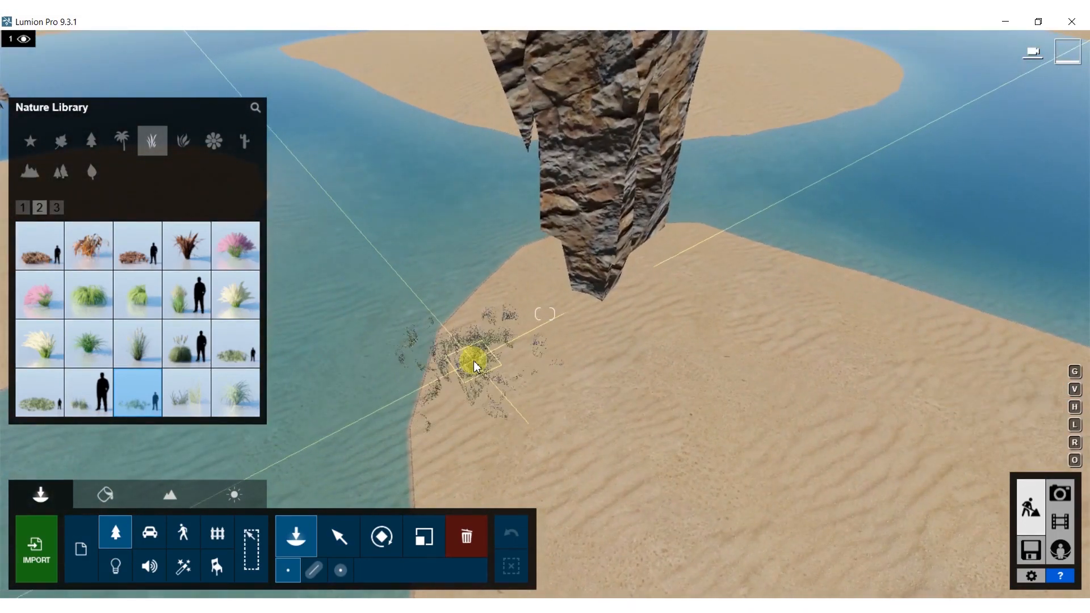
- Spread the starred low grass around the rock's base and along the same island's far edge
click(34, 390)
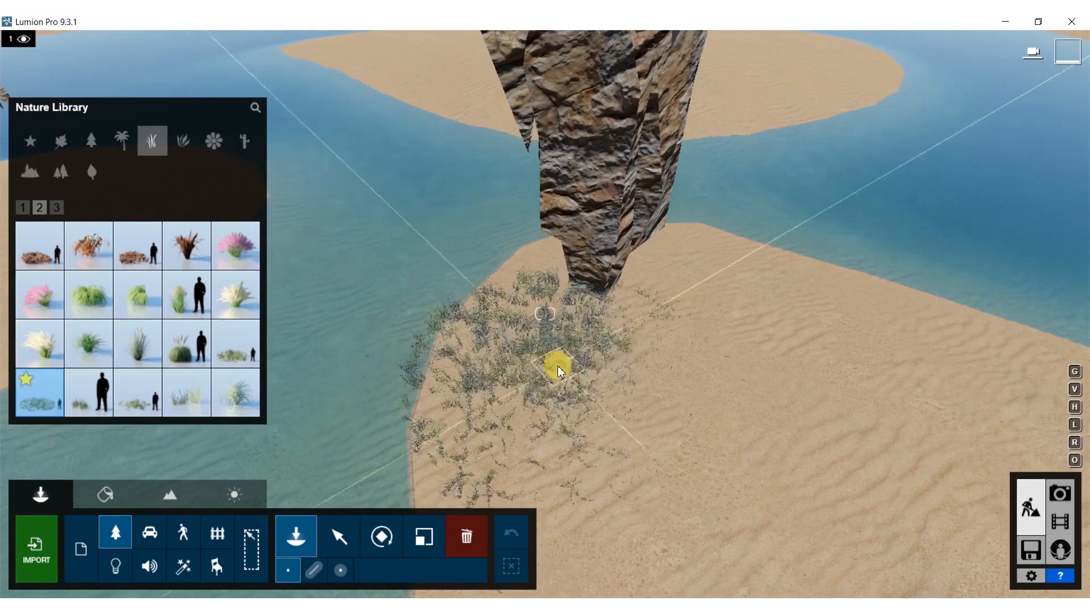
click(549, 307)
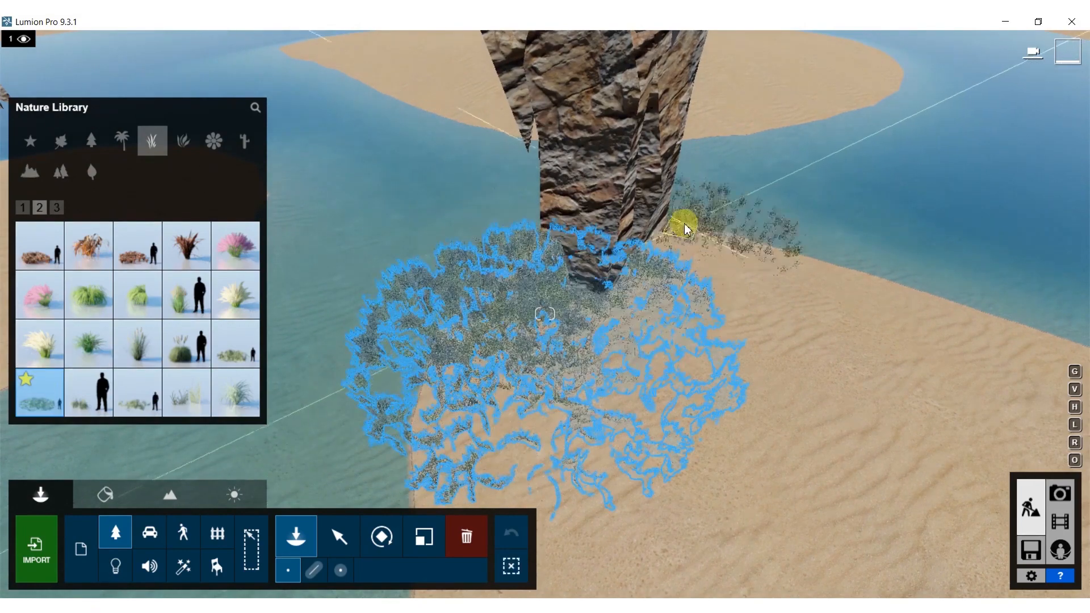
click(670, 244)
click(812, 258)
- Place the starred low grass along the round island's shore facing the planted island
key(s)
right_drag(814, 262, 504, 260)
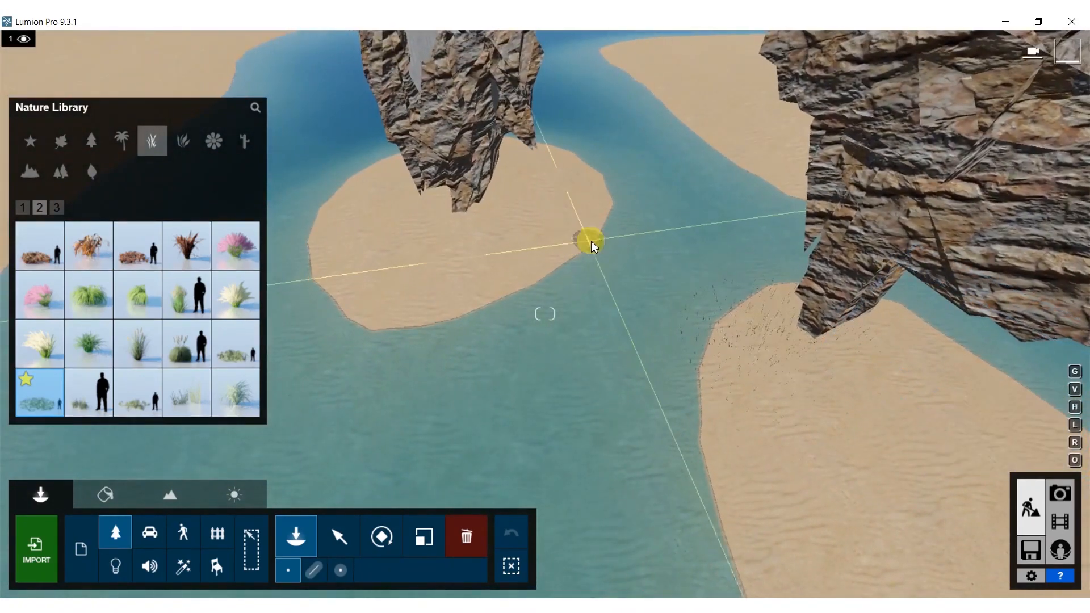
click(575, 252)
key(w)
key(a)
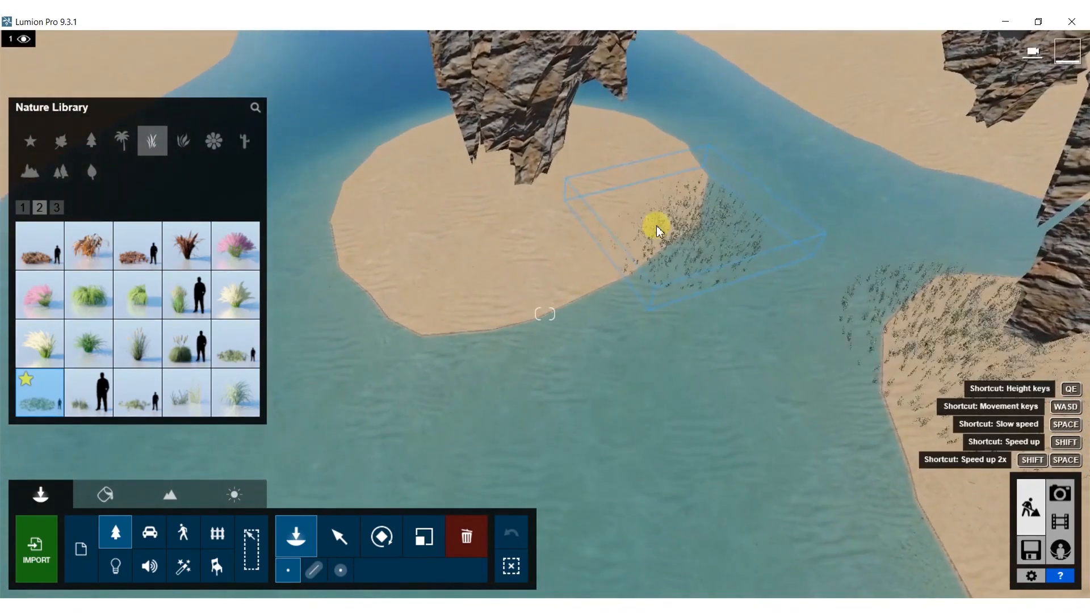
- Add PampasGrass RT clumps and Rough Grass2 RT patches to the shores of both islands
click(186, 344)
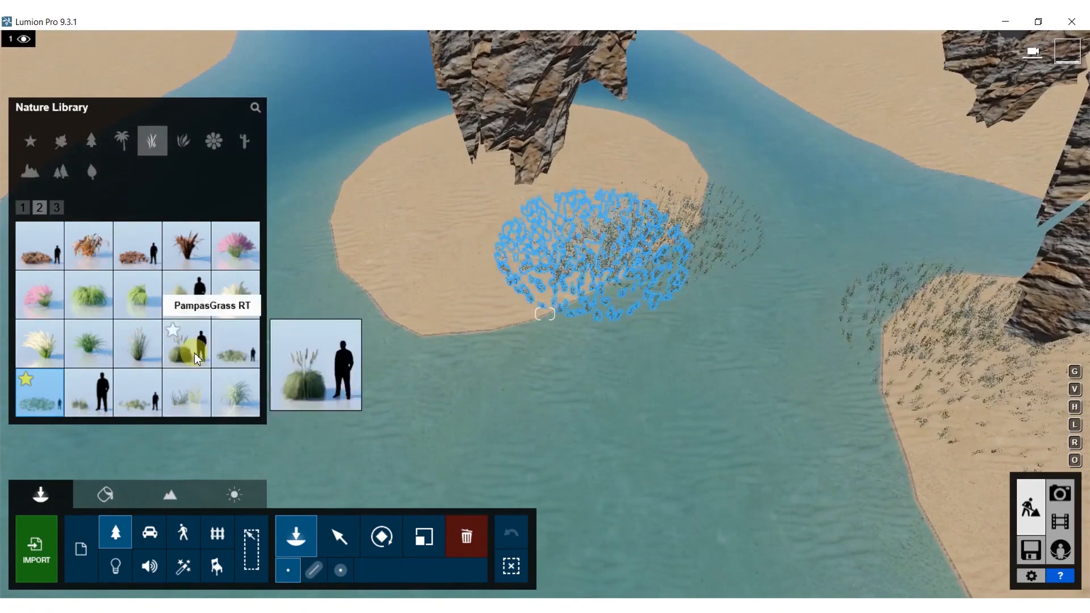
click(569, 274)
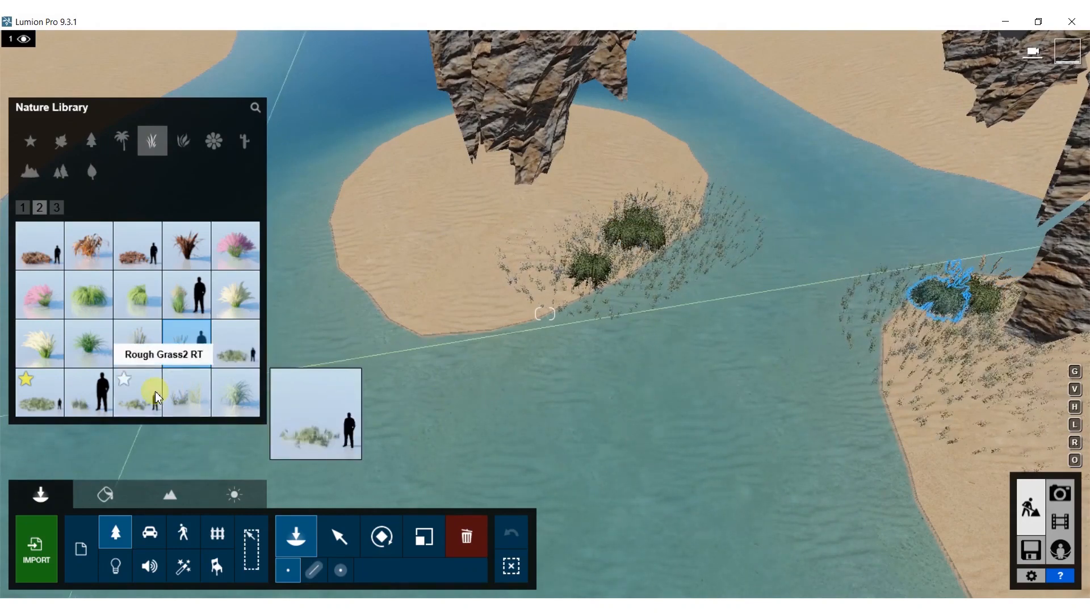
click(138, 392)
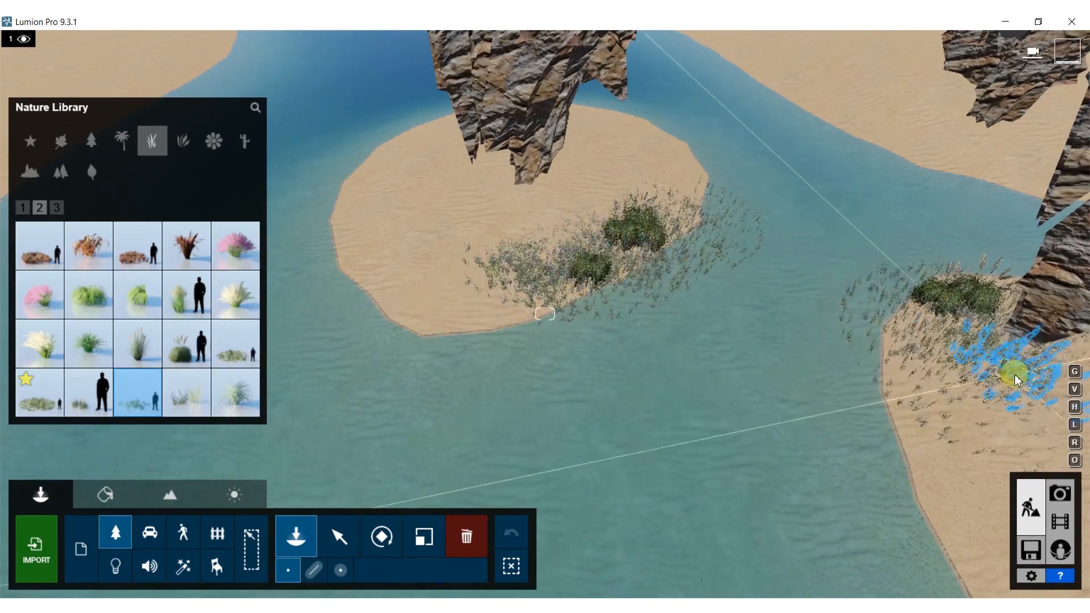
- Plant Rough Grass2 RT, the starred low grass and PampasGrass RT clumps on the tip of the next sand island
right_drag(930, 372, 896, 346)
key(w)
right_drag(630, 306, 486, 270)
key(d)
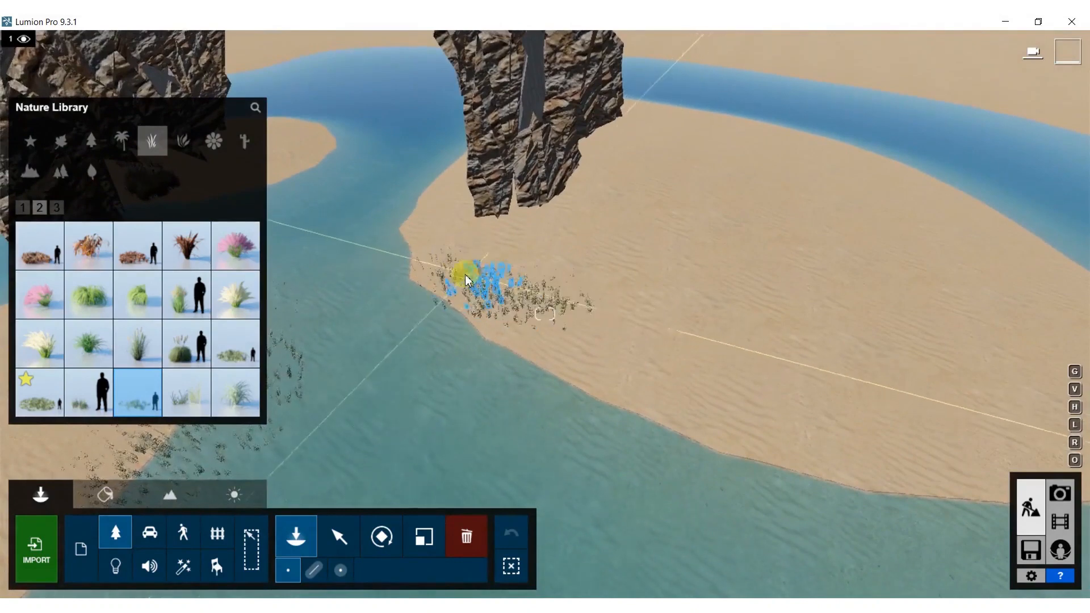
click(39, 392)
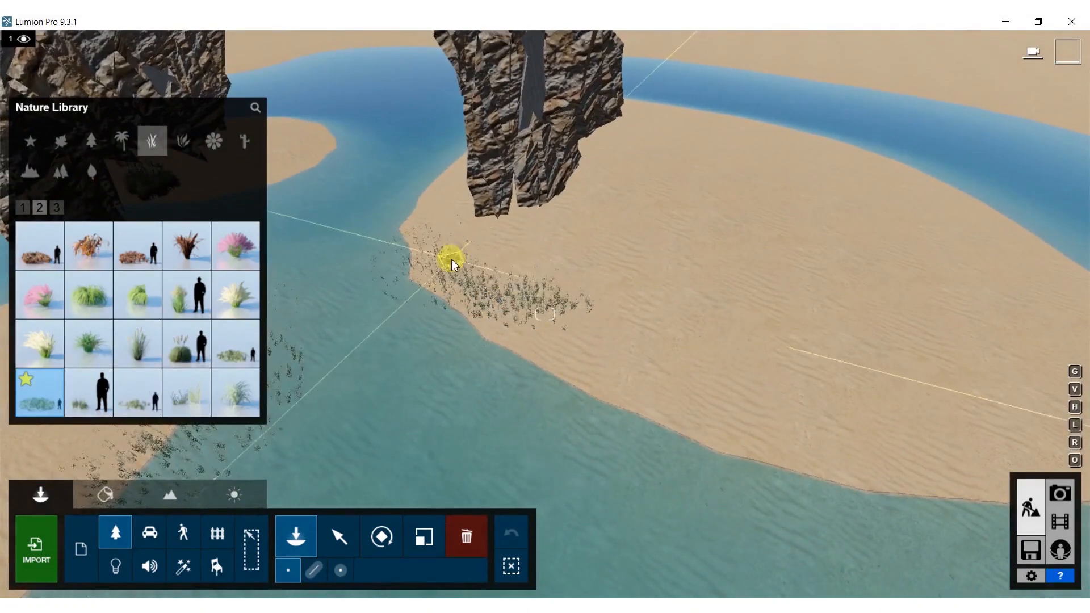
click(177, 343)
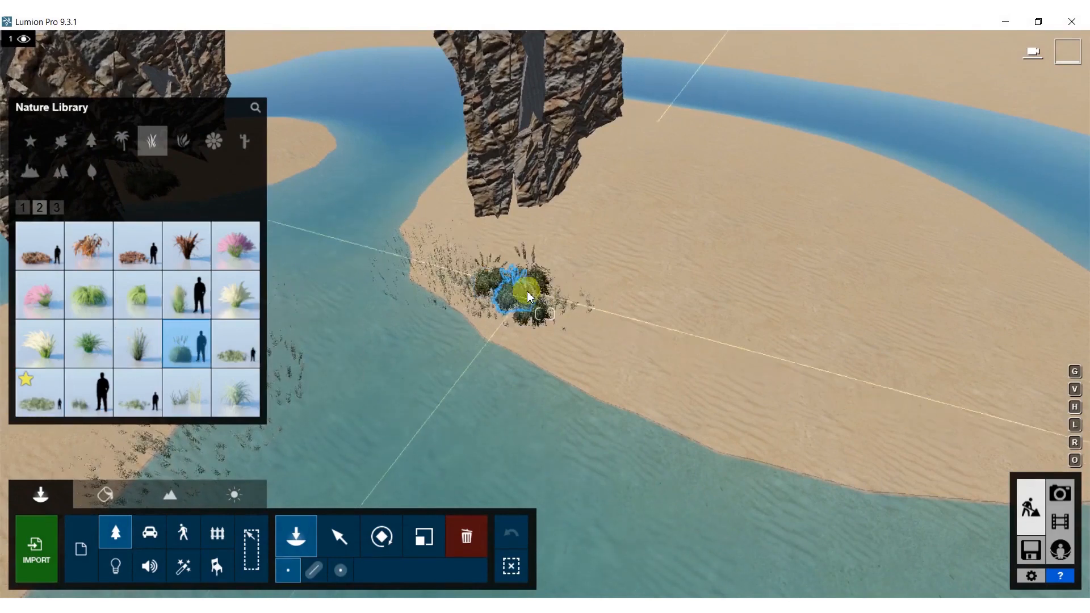
- Place slender upright grass tufts on the facing shores of the channel between the planted islands
click(136, 357)
click(448, 238)
right_drag(370, 344, 478, 257)
click(443, 253)
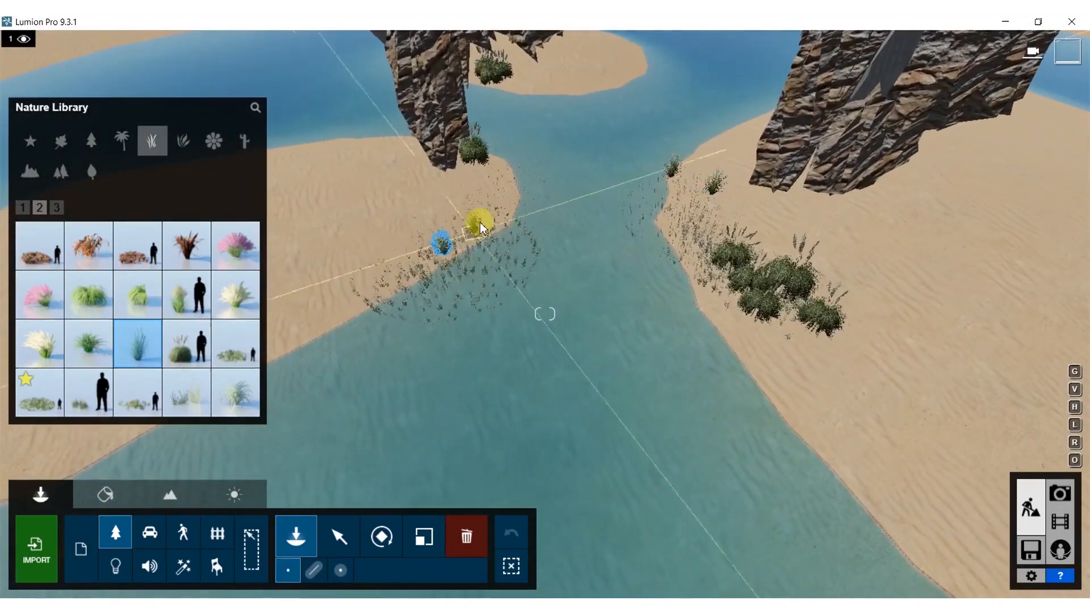
click(471, 202)
- Place Rough Grass2 RT patches on the unplanted edge of the island across the water
right_drag(420, 242, 278, 267)
key(a)
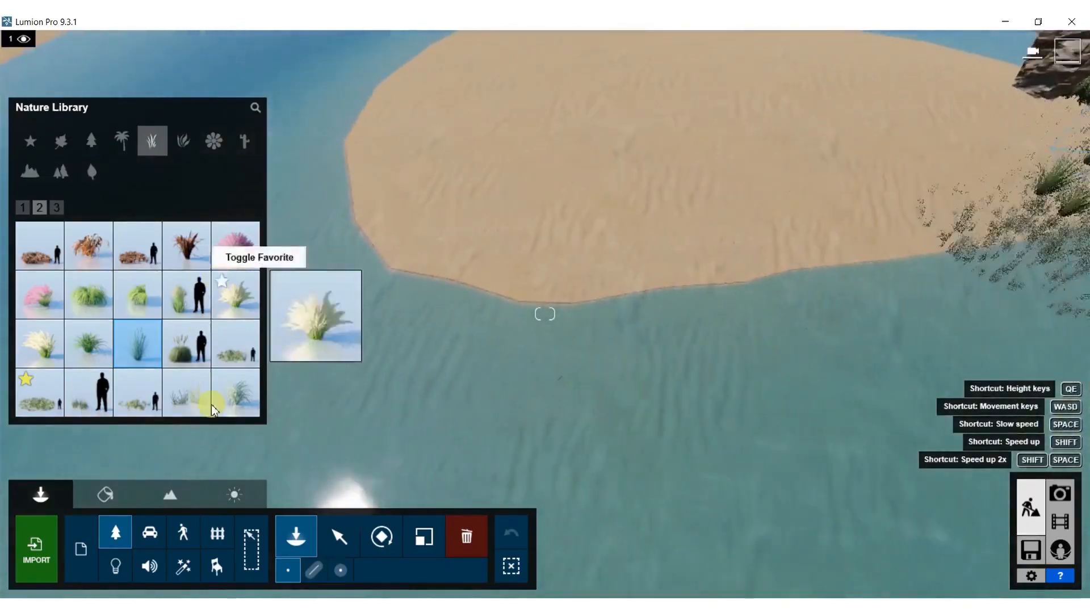
click(188, 394)
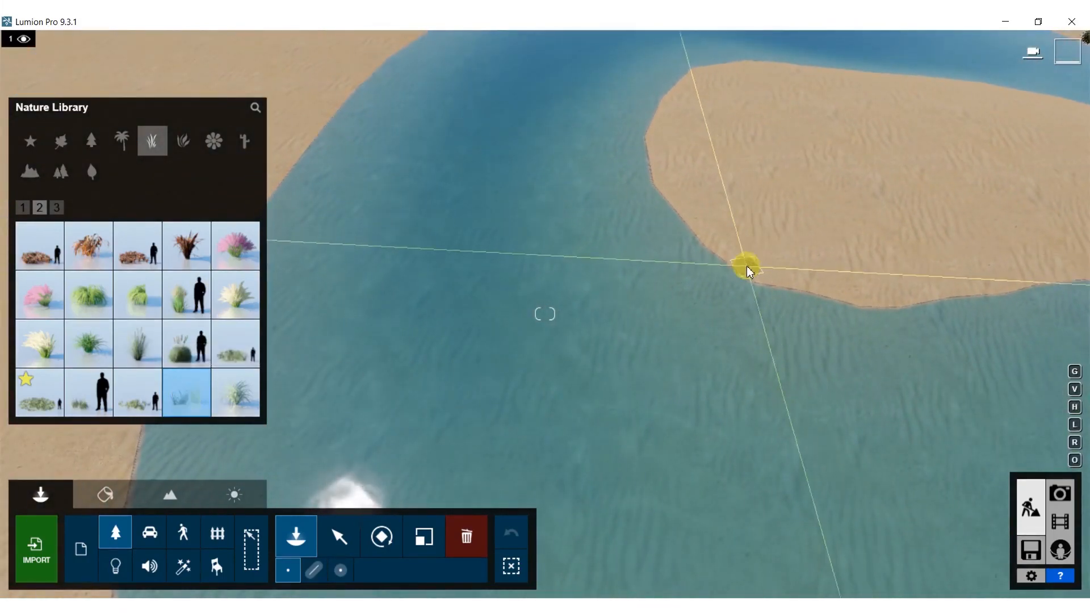
mouse_move(125, 399)
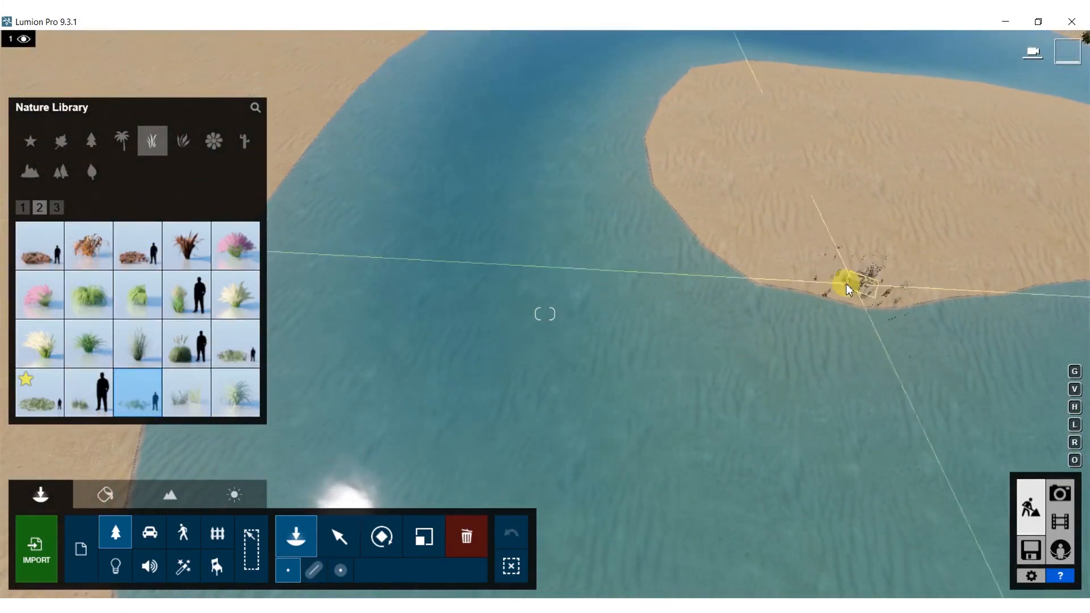
click(806, 284)
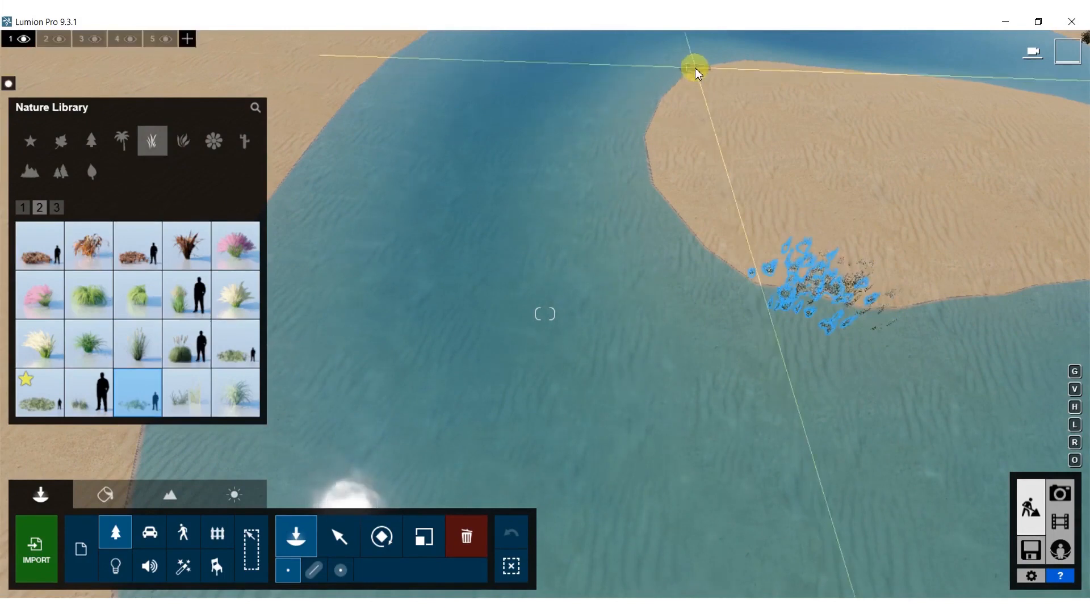
click(674, 84)
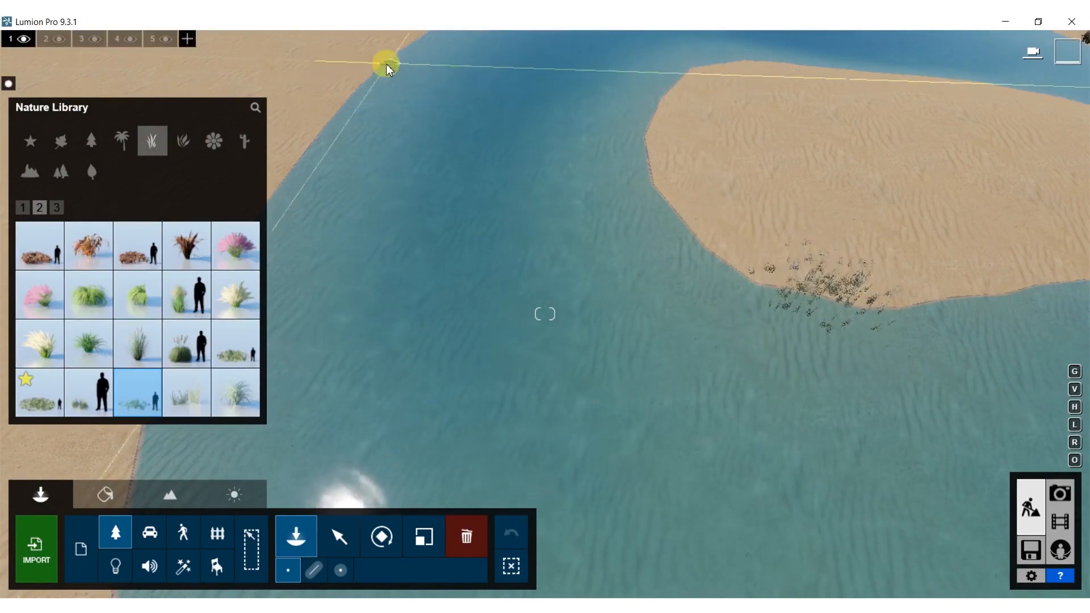
- Add Rough Grass2 RT patches along the curved shoreline of the outer sand bank
right_drag(238, 60, 482, 141)
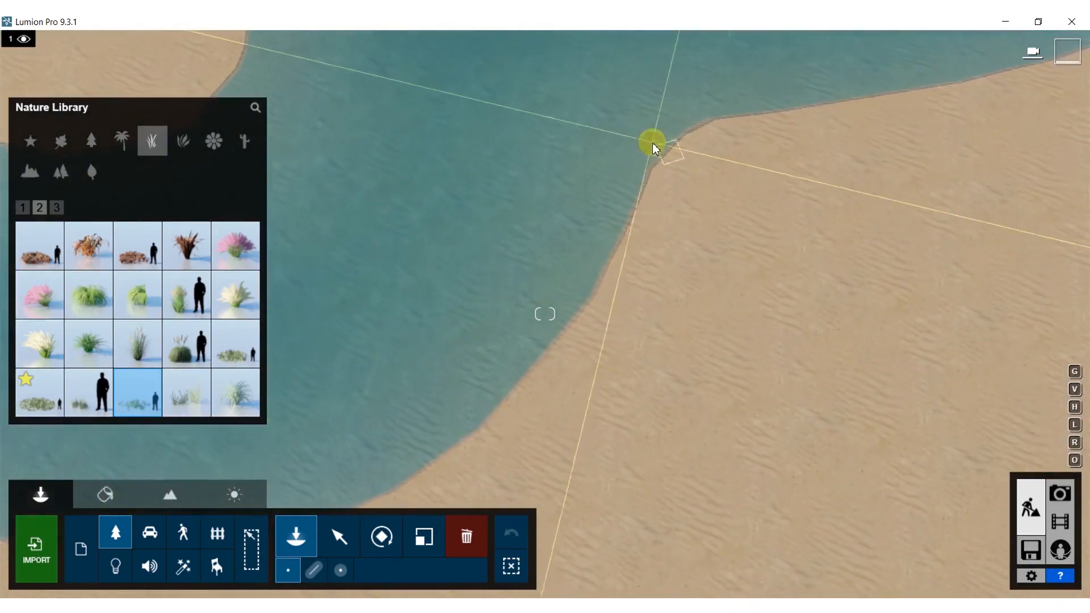
click(646, 187)
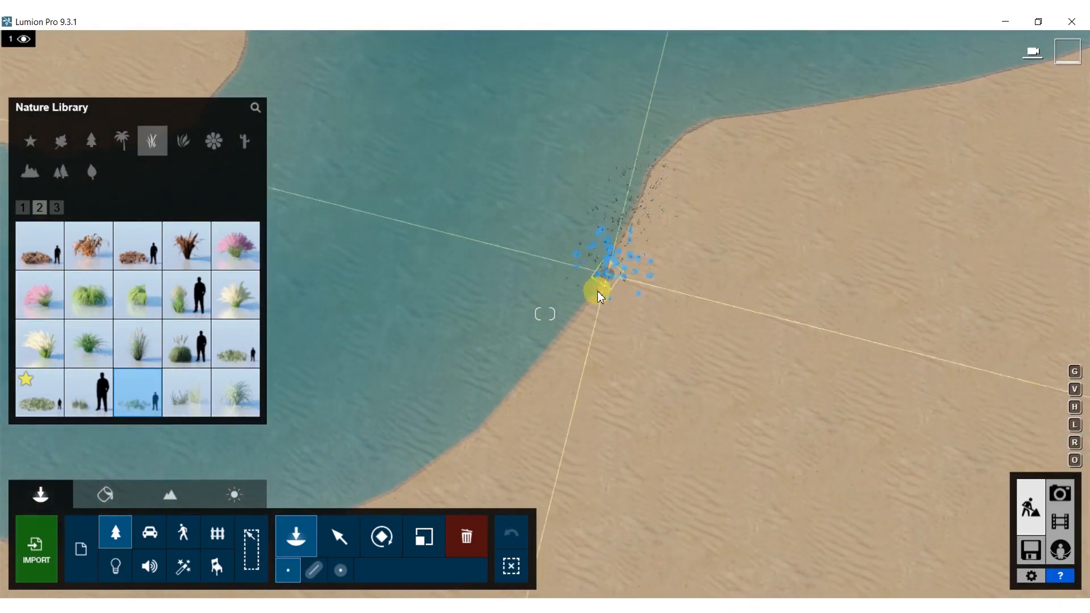
right_drag(543, 322, 751, 369)
key(w)
key(s)
click(687, 279)
- Extend the Rough Grass2 RT planting along the island's shore below the rock formation
right_drag(396, 118, 341, 149)
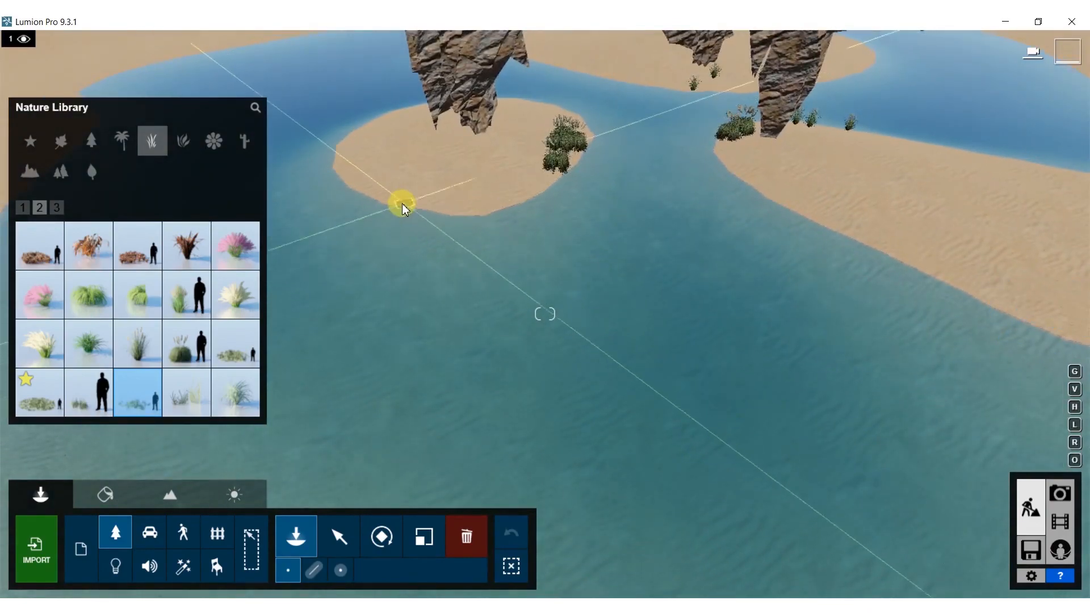
key(w)
right_drag(369, 190, 409, 216)
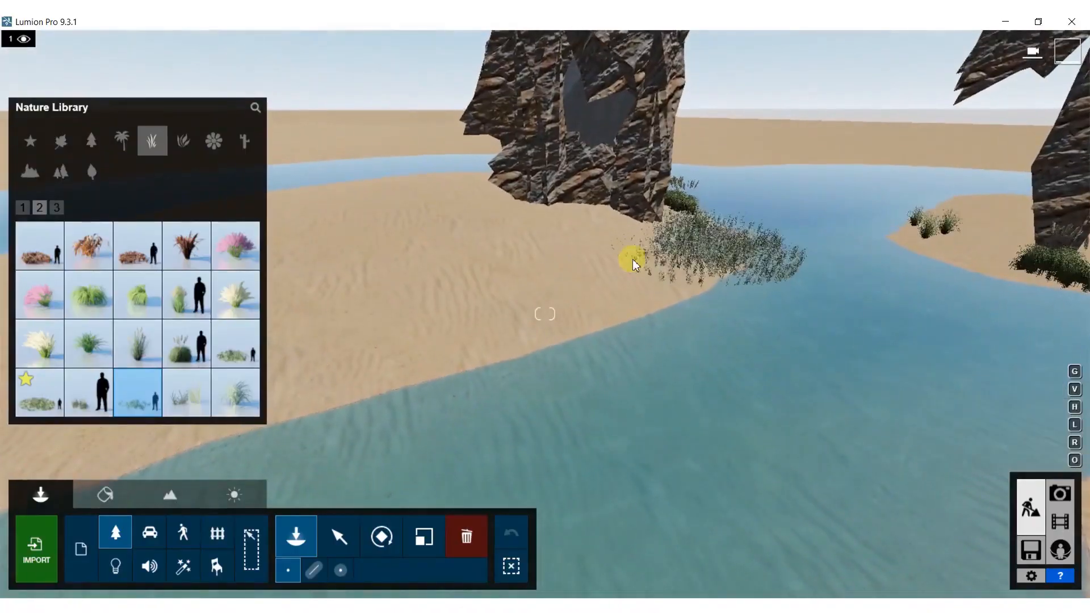
mouse_move(633, 258)
mouse_down()
mouse_move(637, 280)
mouse_move(580, 321)
mouse_move(499, 355)
mouse_up()
click(389, 406)
- Add a Rough Grass2 RT patch beside the pampas grass clumps on the island's channel shore
key(w)
right_drag(577, 328, 591, 227)
key(w)
right_drag(545, 314, 545, 425)
key(s)
right_drag(452, 272, 435, 310)
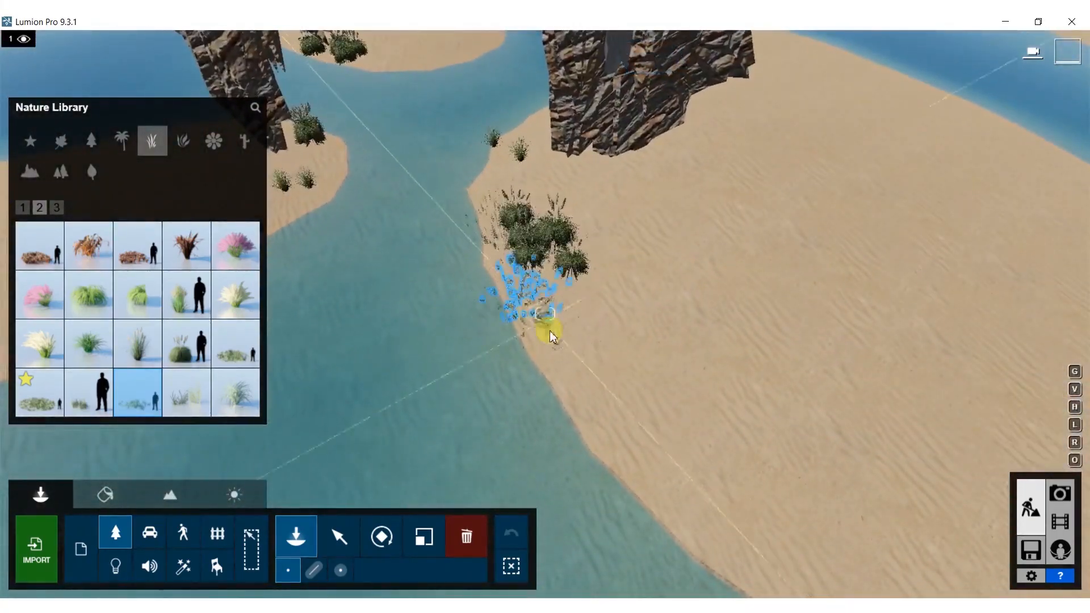
- Continue the Rough Grass2 RT patches along the island's channel shore and onto the sand beside the pampas grass clumps
click(584, 402)
click(651, 491)
click(751, 584)
right_drag(752, 584, 823, 579)
right_drag(148, 421, 208, 422)
key(a)
click(414, 386)
drag(413, 369, 450, 304)
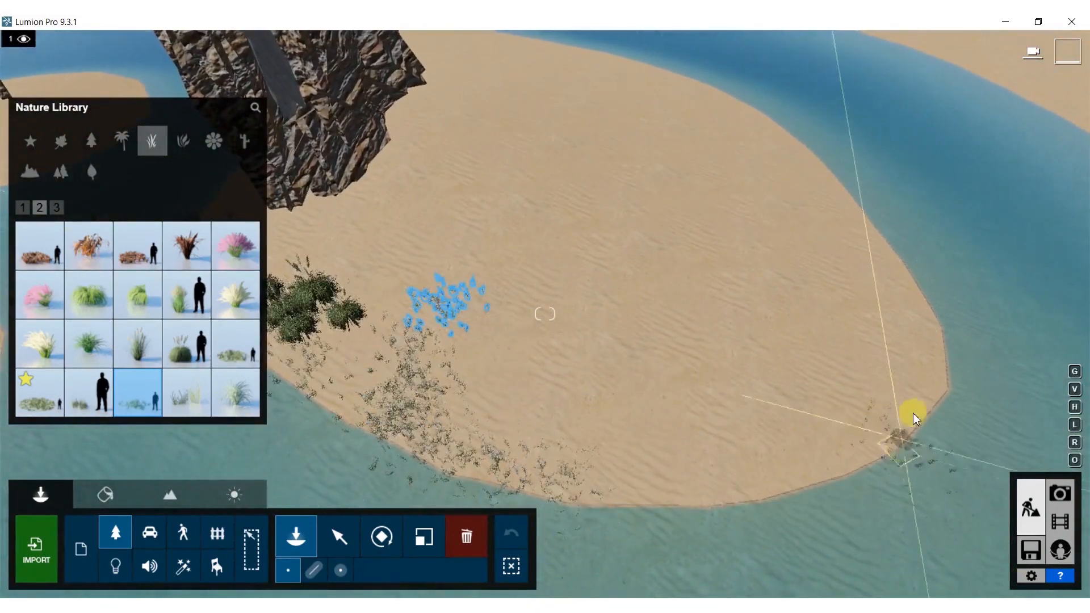
- Plant Rough Grass2 RT patches on the island's outer shore and on the sand bank across the channel
click(879, 269)
right_drag(880, 269, 907, 382)
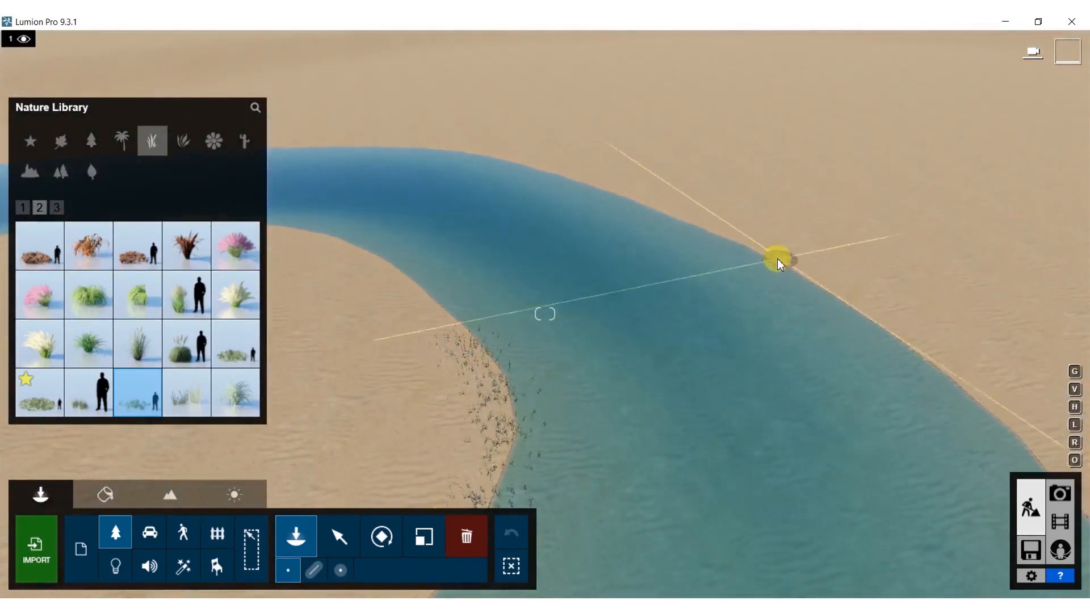
click(874, 299)
right_drag(874, 299, 710, 309)
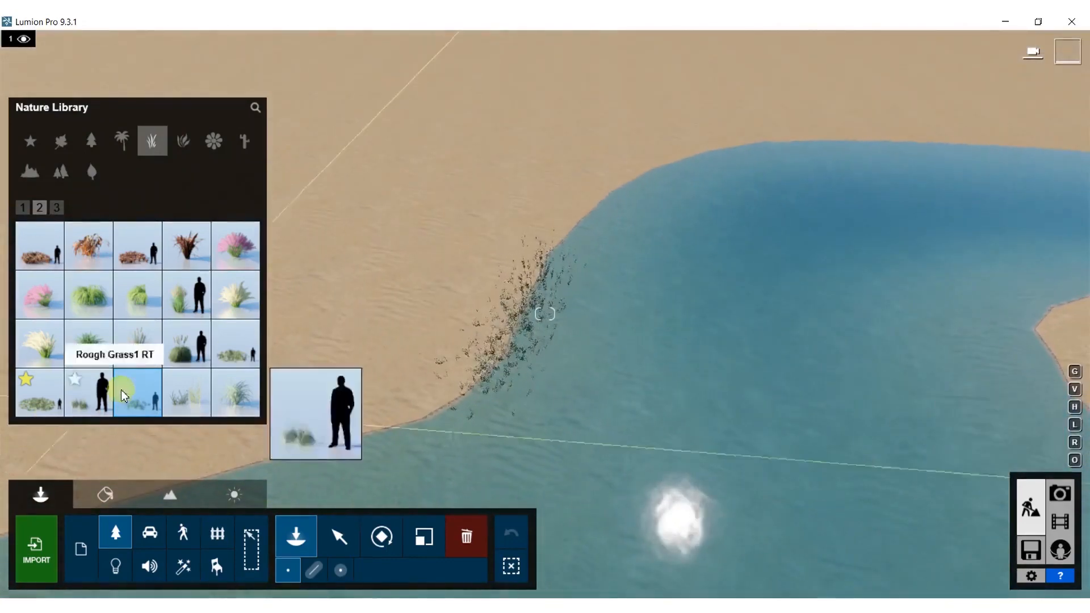
- Add four clumps of tall thin grass within the rough grass patch on the outer bank's shoreline
click(133, 356)
click(504, 304)
click(530, 296)
click(549, 314)
click(559, 285)
- Plant five clumps of the same tall thin grass along the shore of the island with the existing shrubs
key(s)
right_drag(573, 278, 828, 244)
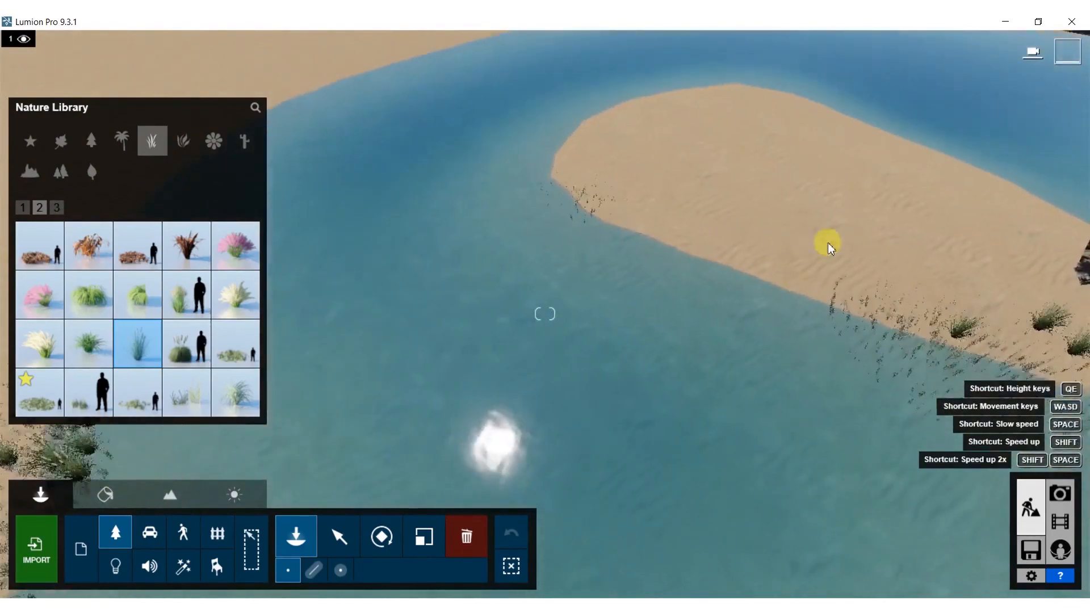
click(911, 336)
click(945, 353)
click(994, 375)
click(1043, 381)
click(1042, 404)
- Browse the conifer models for a dead or bare tree that suits the desert scene
right_drag(909, 333, 914, 183)
key(s)
key(s)
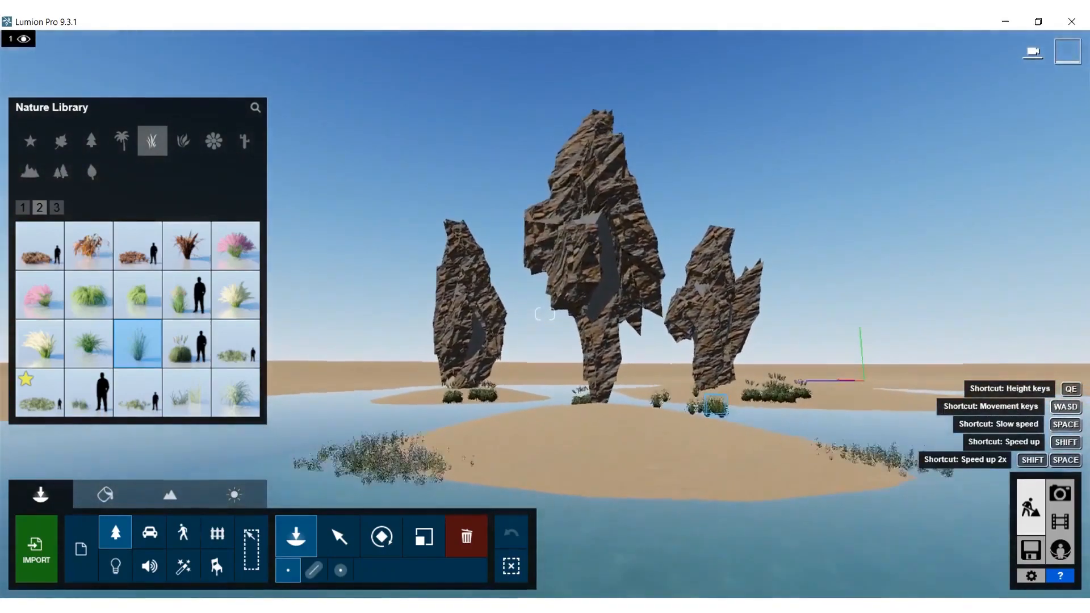
key(w)
right_drag(495, 260, 468, 369)
key(s)
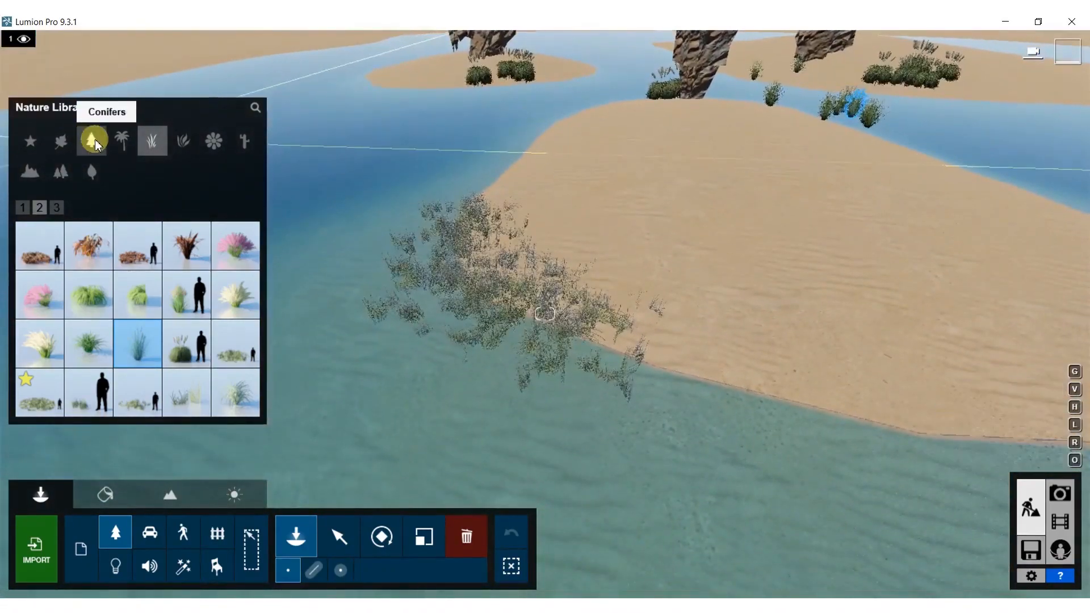
click(95, 143)
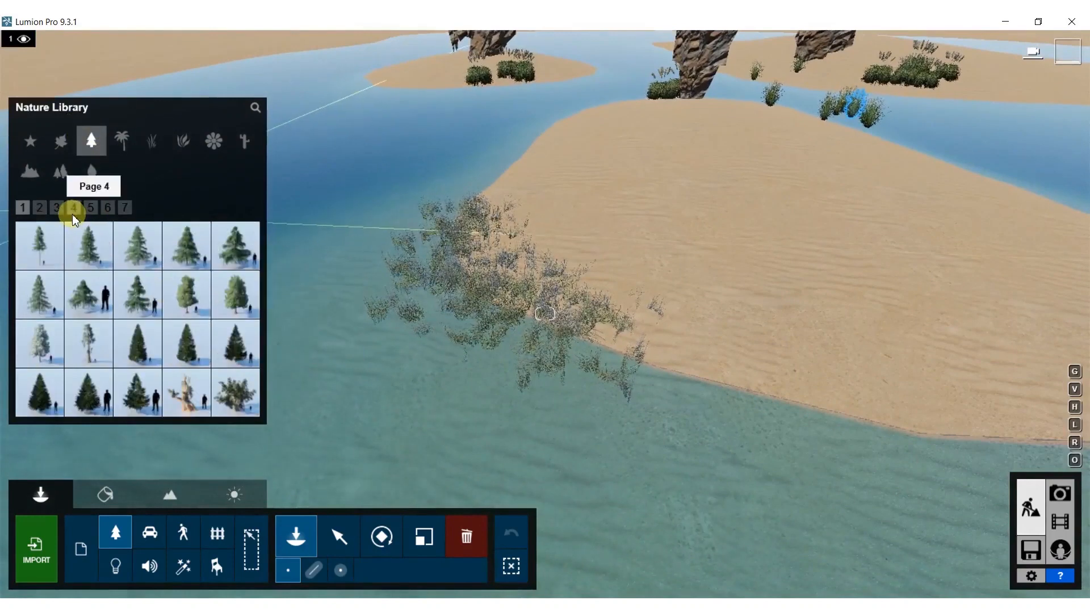
click(189, 395)
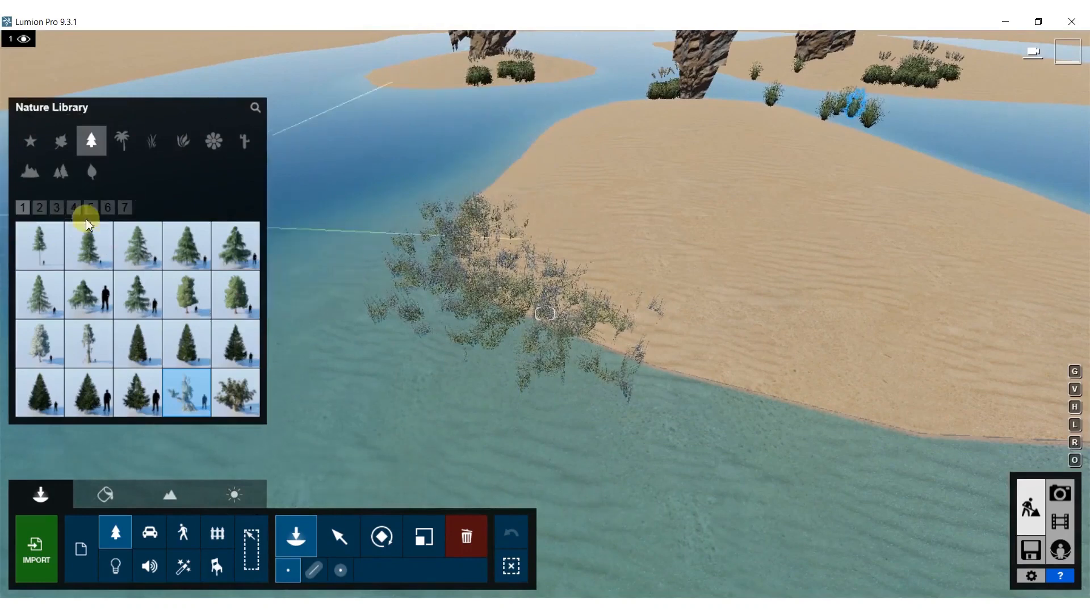
click(56, 208)
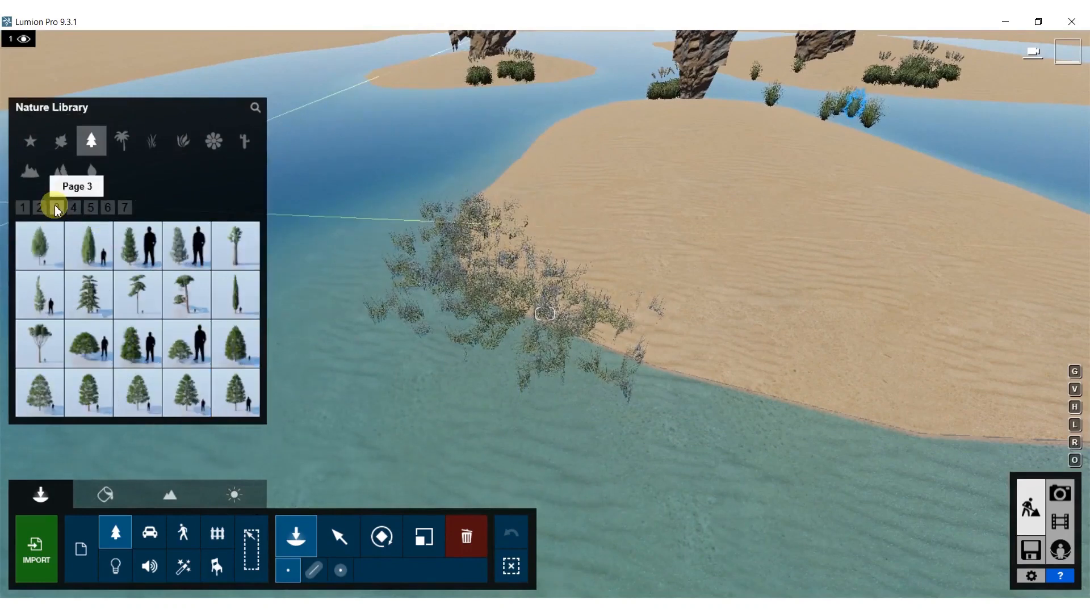
click(93, 209)
click(107, 209)
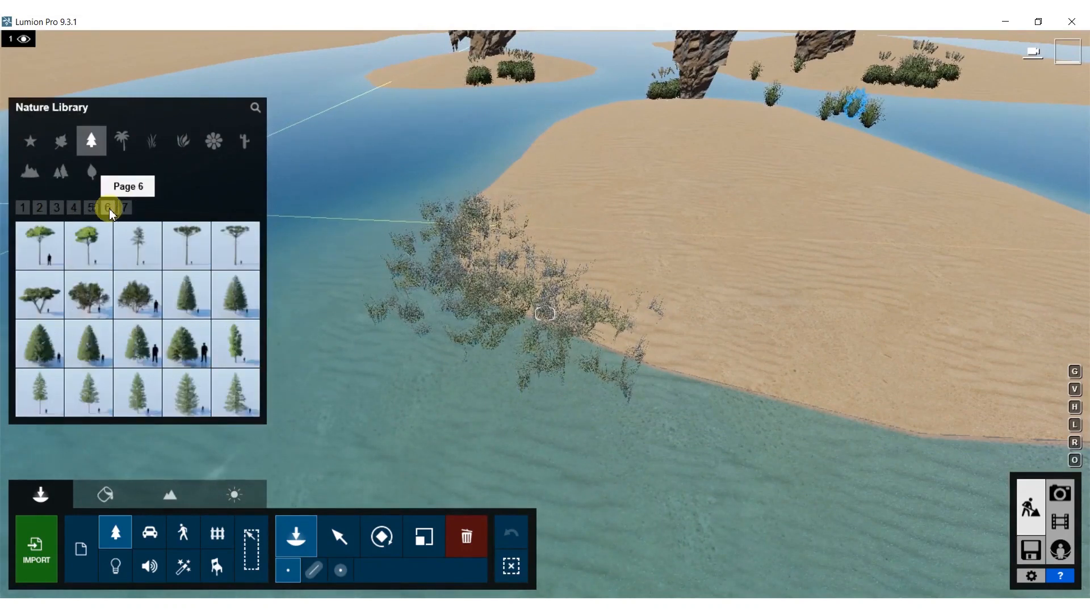
click(125, 208)
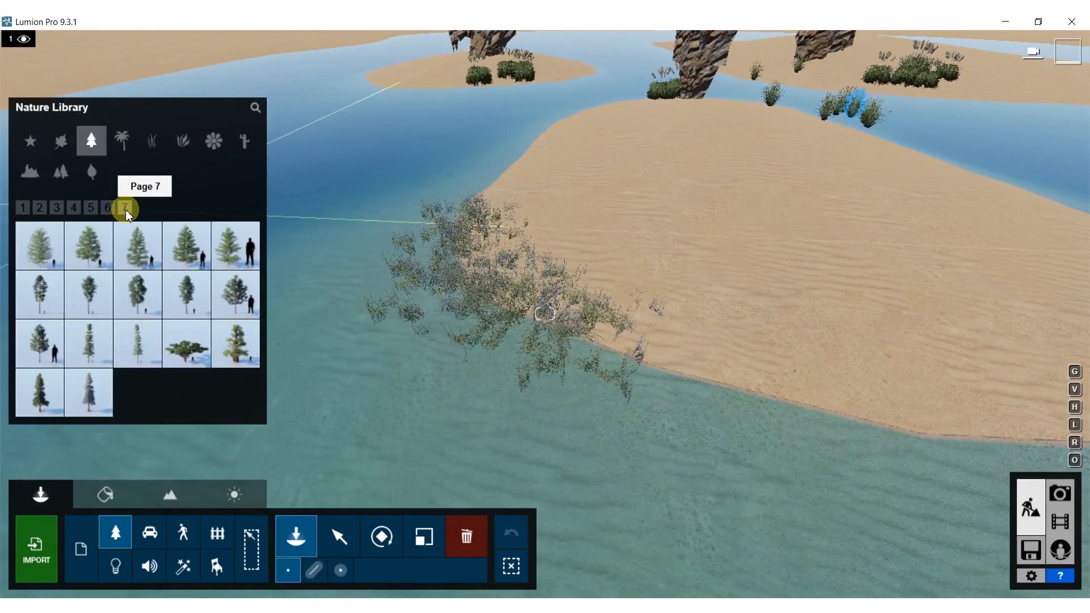
click(74, 208)
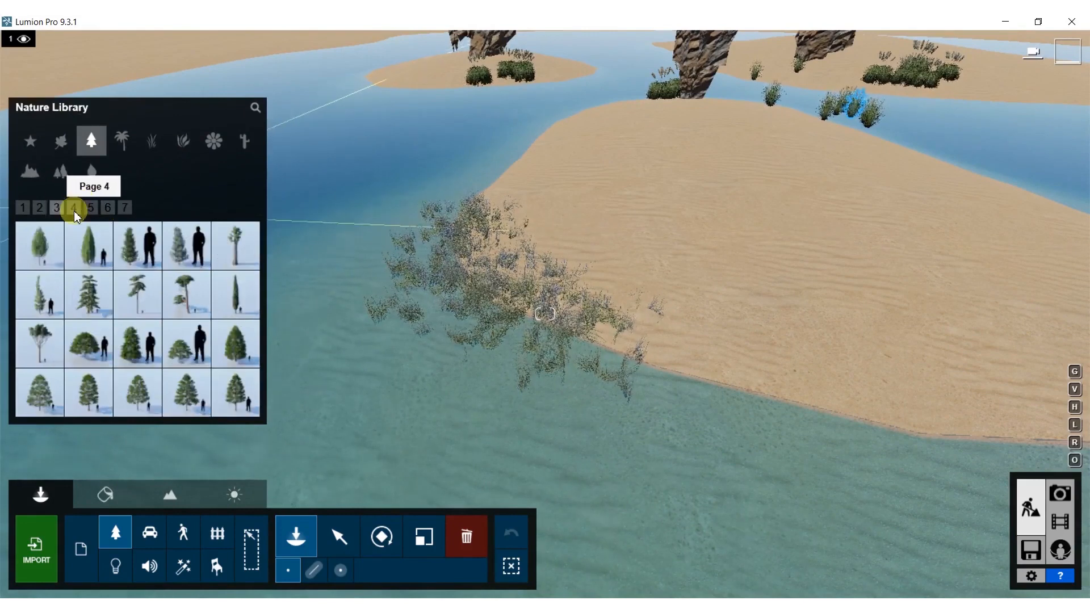
- Look through the broadleaf tree models up to page 13 for a suitable dry tree
click(61, 142)
click(118, 210)
click(136, 209)
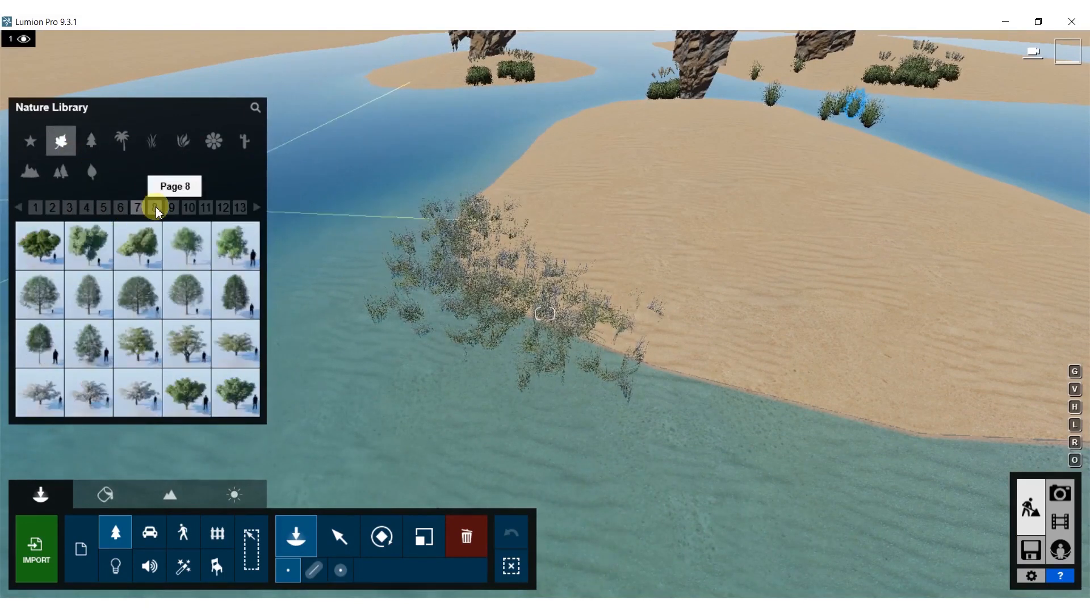
click(156, 209)
click(187, 208)
click(205, 207)
click(226, 207)
click(244, 207)
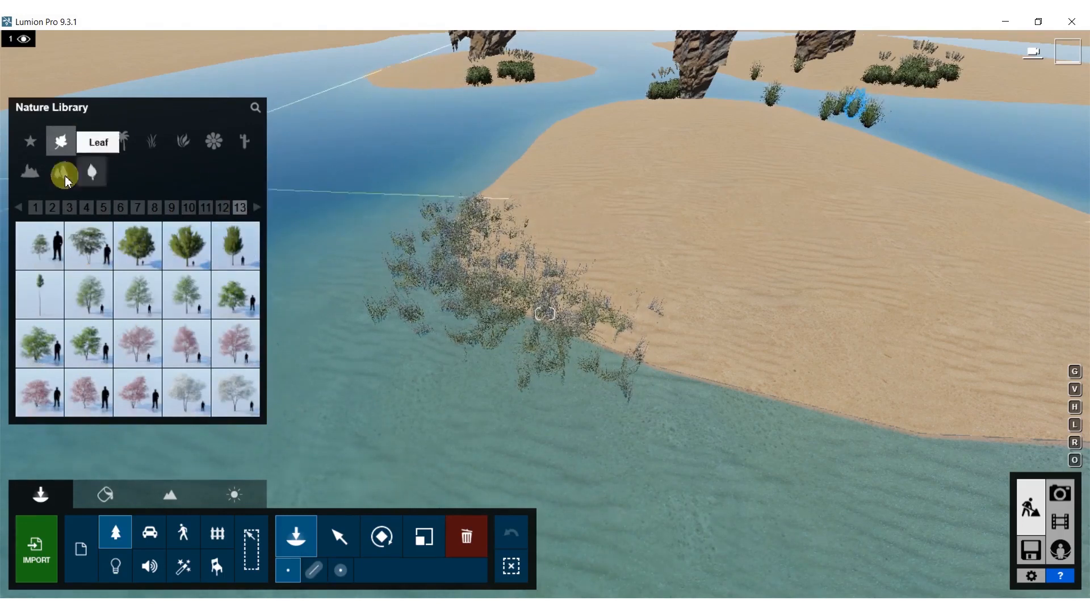
- Go through the conifer models again to check for dead or dry-looking trees
click(92, 142)
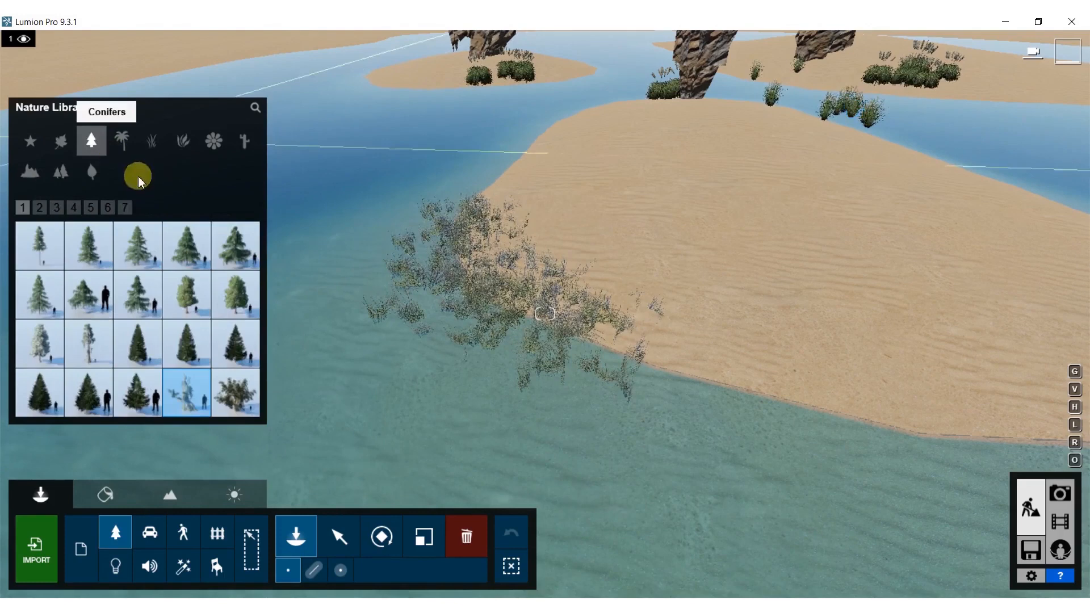
click(108, 208)
click(91, 207)
click(73, 208)
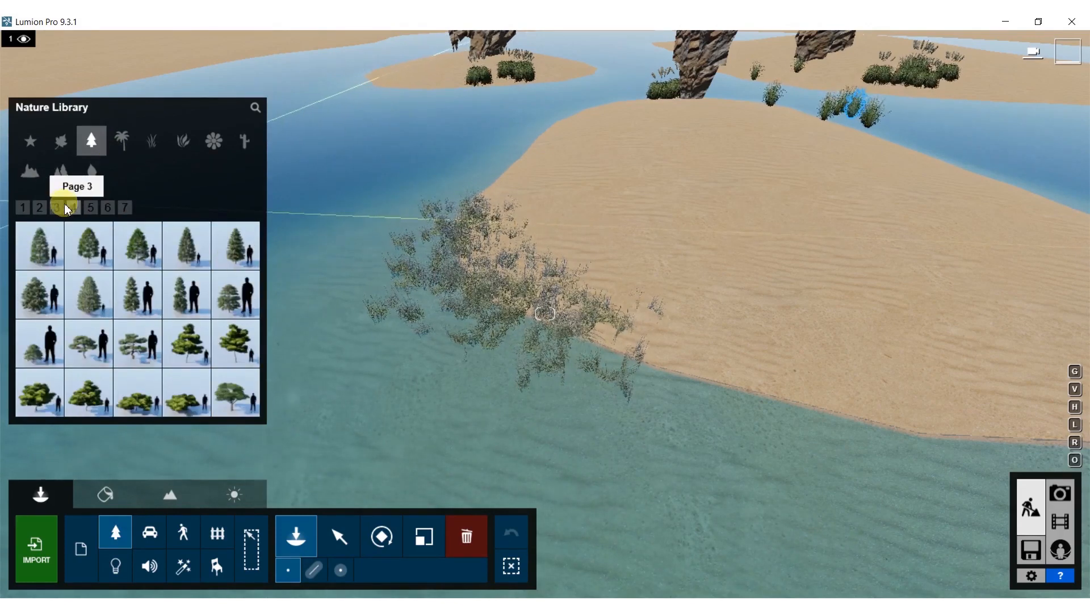
click(59, 208)
click(40, 206)
click(21, 209)
click(107, 210)
click(107, 208)
click(91, 208)
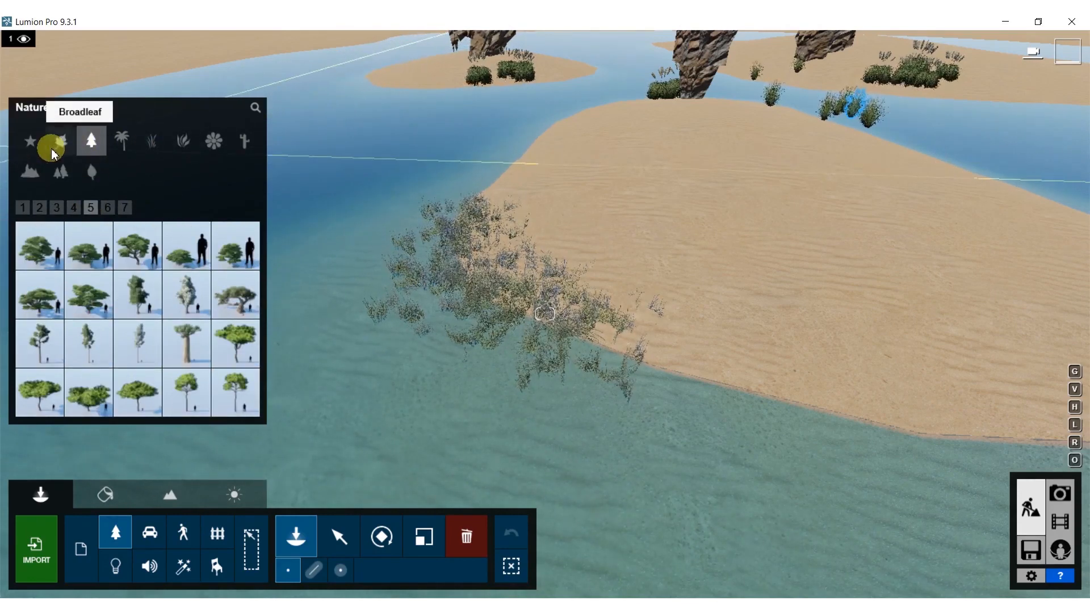
- Place a fallen dead branch and a standing dead tree from the broadleaf models on the near island's sand
click(51, 148)
click(117, 213)
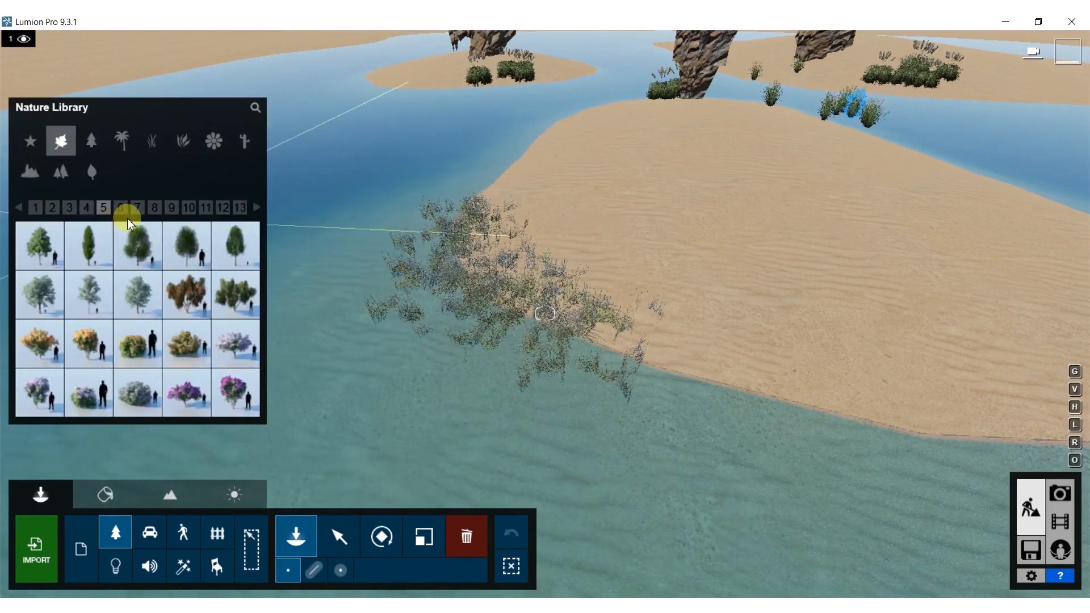
click(155, 207)
click(254, 209)
click(254, 209)
click(254, 210)
click(253, 209)
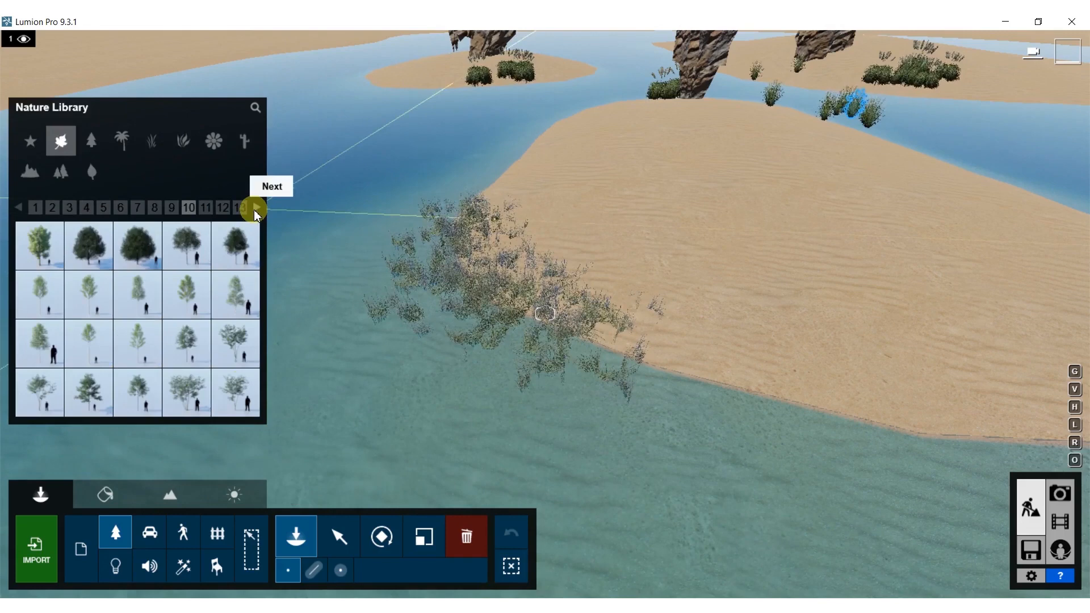
click(19, 207)
click(153, 358)
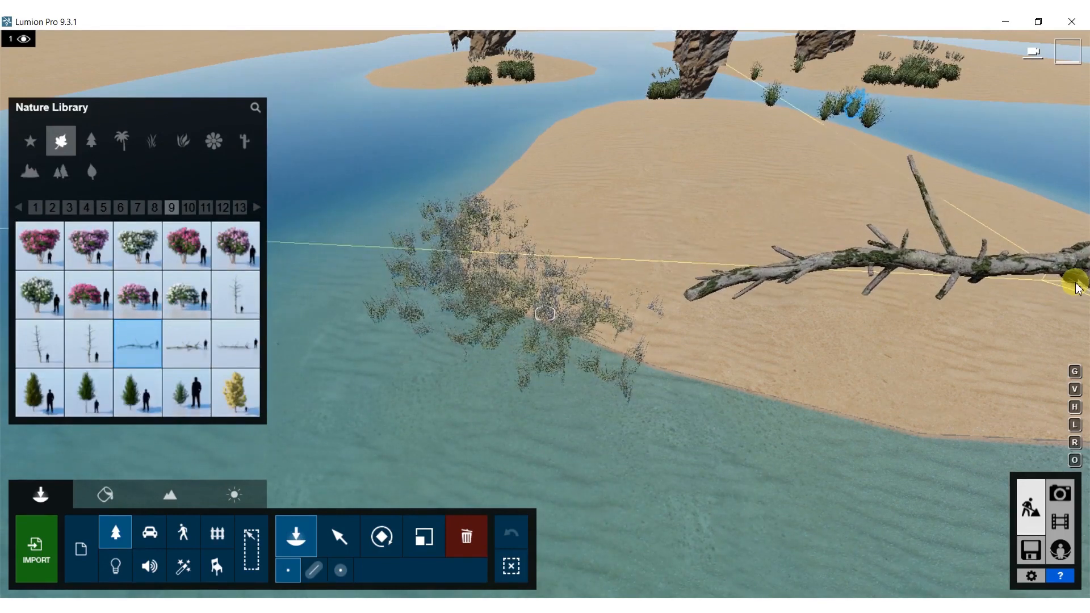
click(1077, 283)
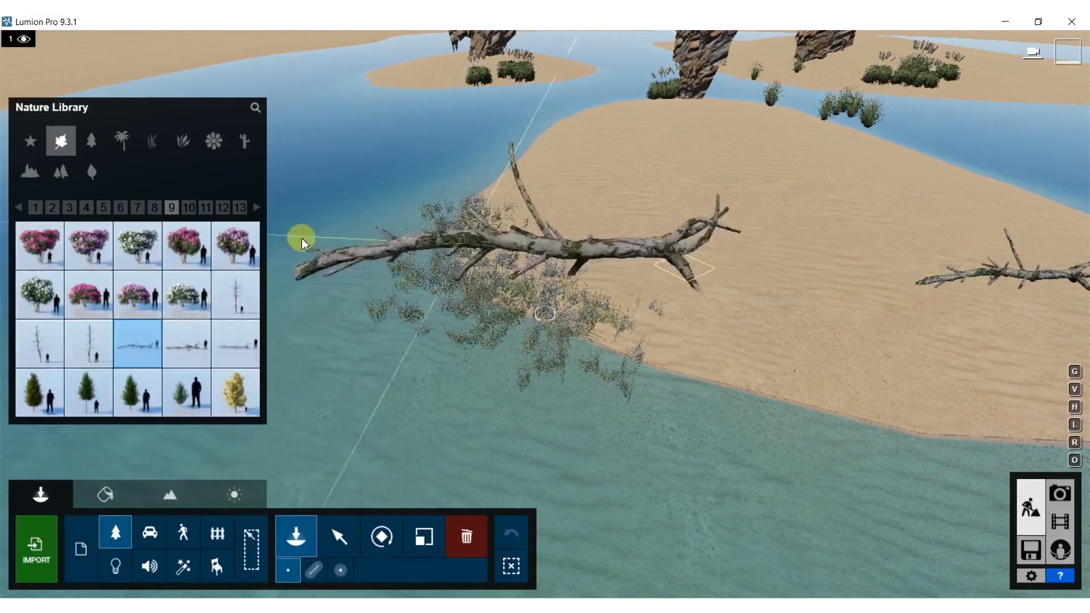
click(241, 304)
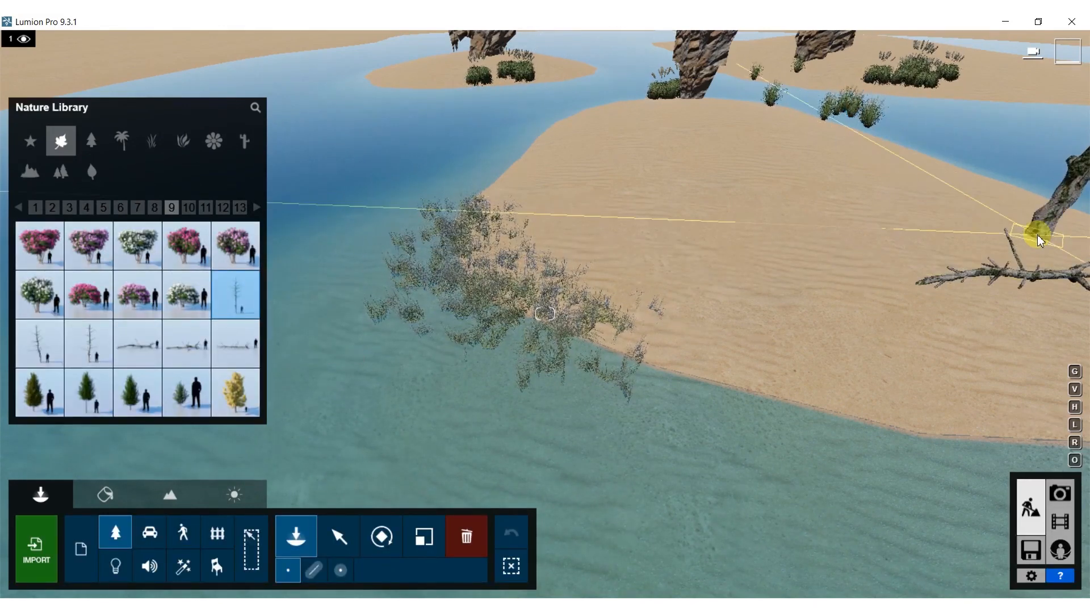
click(1034, 233)
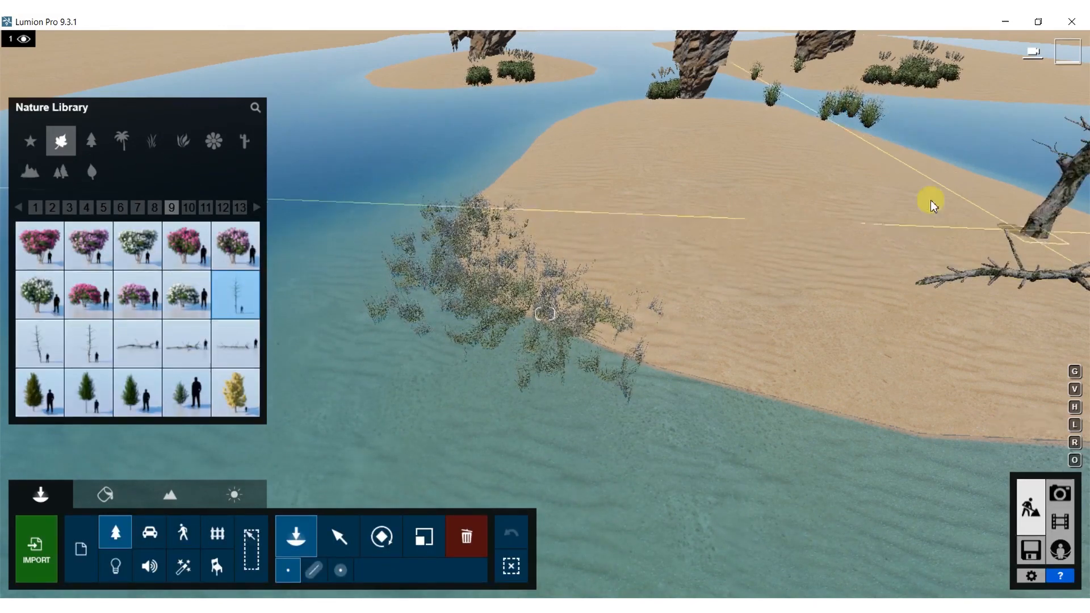
- Place two more fallen dead branches on the far sand bank beyond the pool
mouse_move(175, 379)
click(146, 347)
right_drag(318, 170, 580, 81)
click(575, 92)
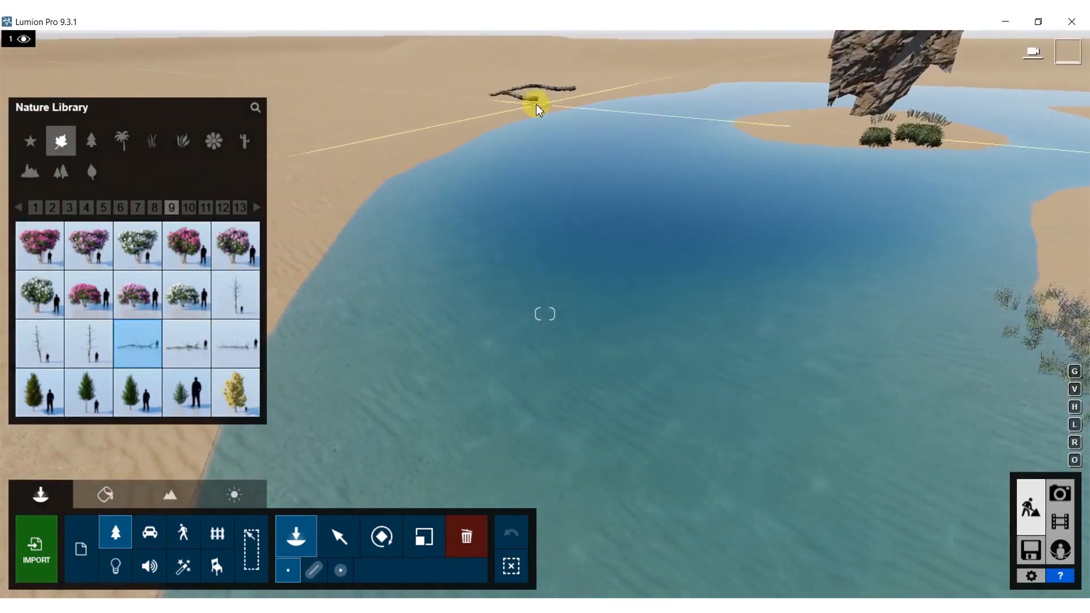
click(614, 85)
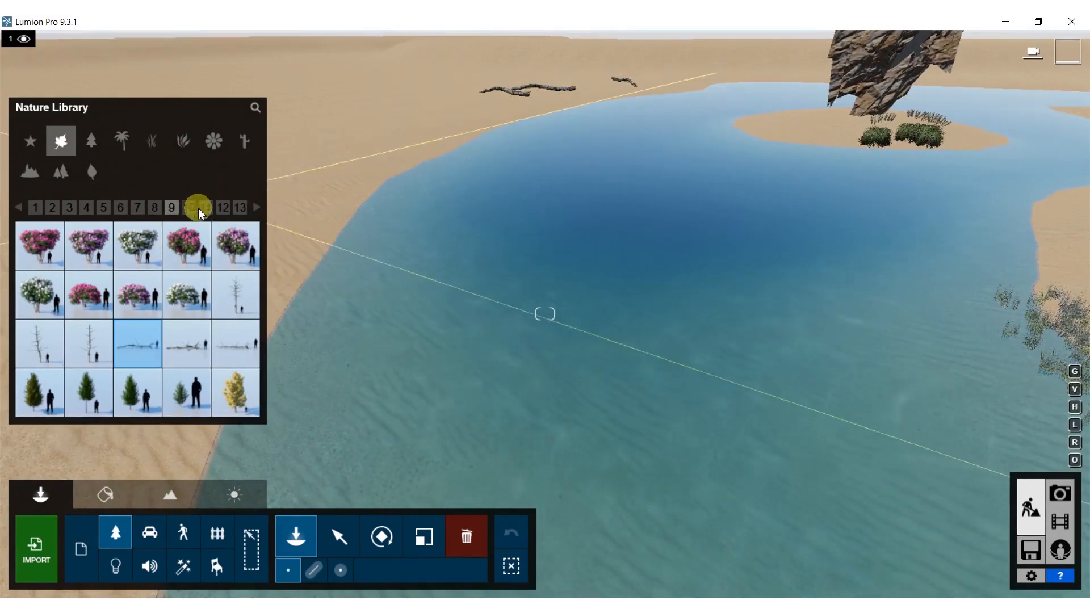
- Lay a bare fallen log on the far island's tip and stand two thin dead trunks on the sand bank beyond
click(243, 340)
right_drag(579, 230, 560, 177)
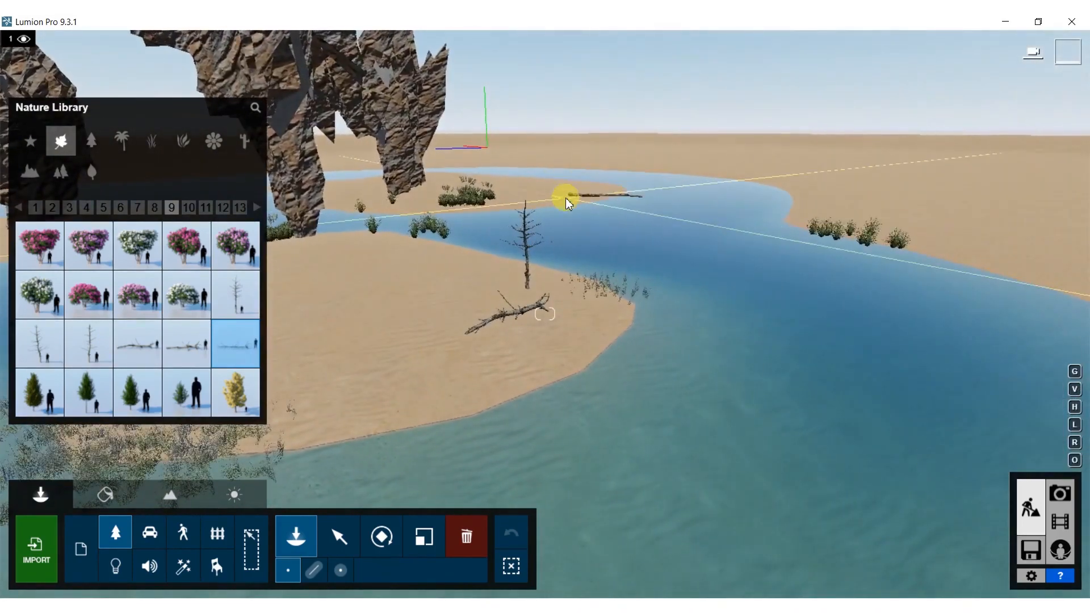
click(547, 189)
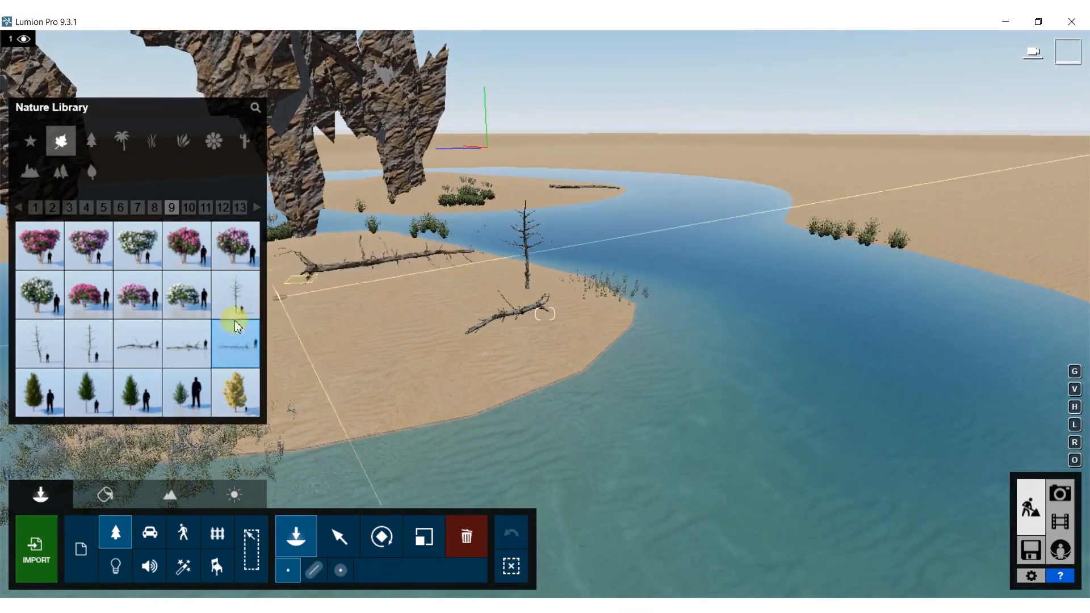
click(93, 343)
click(751, 164)
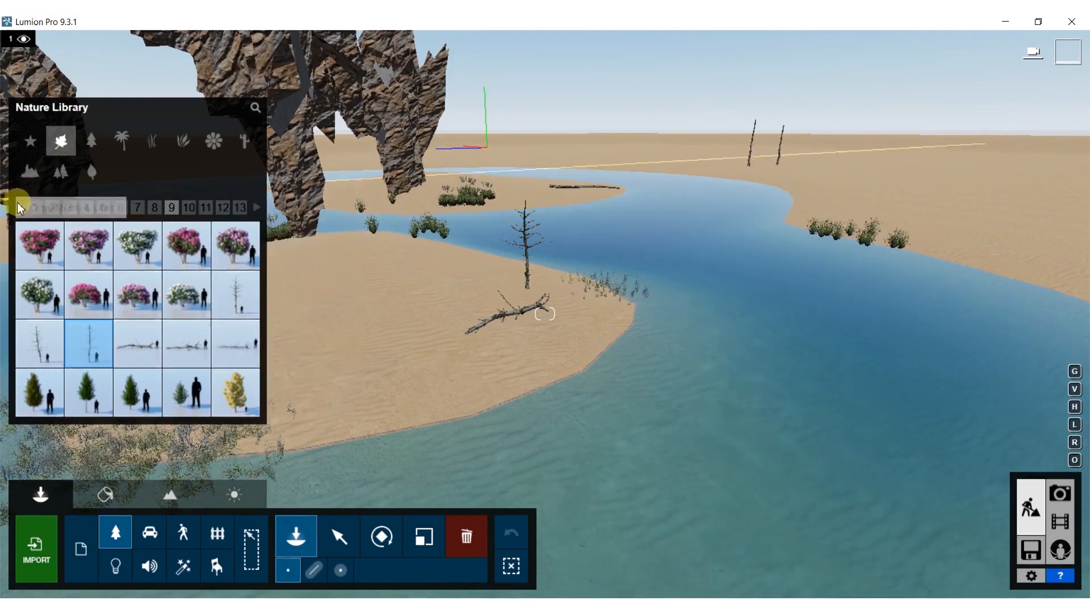
- Browse the remaining broadleaf and conifer models for further dead trees
click(253, 210)
click(253, 210)
click(254, 210)
click(253, 210)
click(253, 210)
click(253, 209)
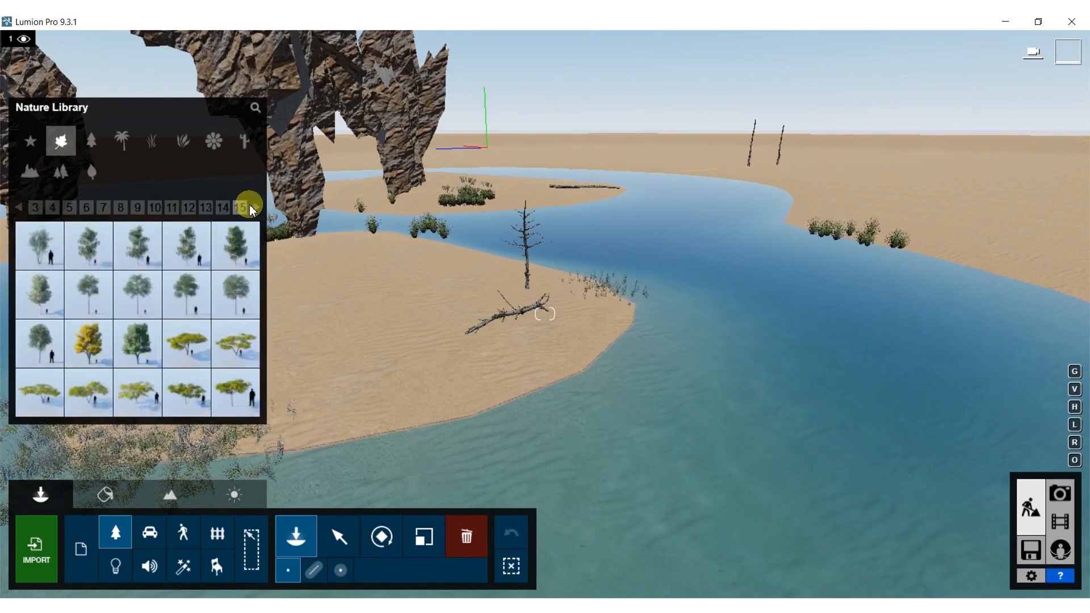
click(92, 142)
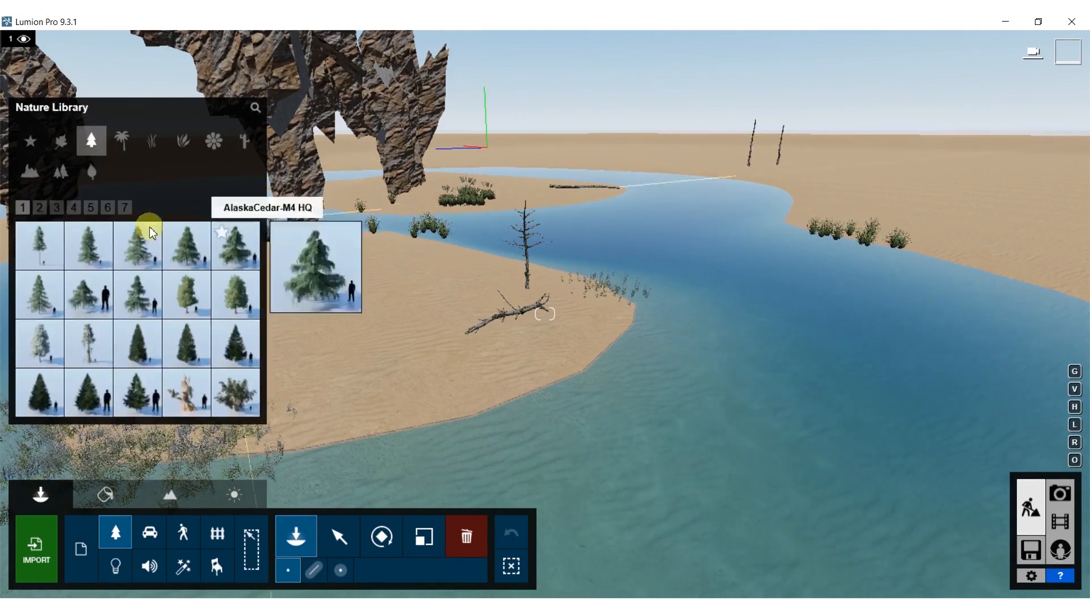
click(125, 208)
click(40, 208)
click(74, 208)
click(91, 208)
click(108, 208)
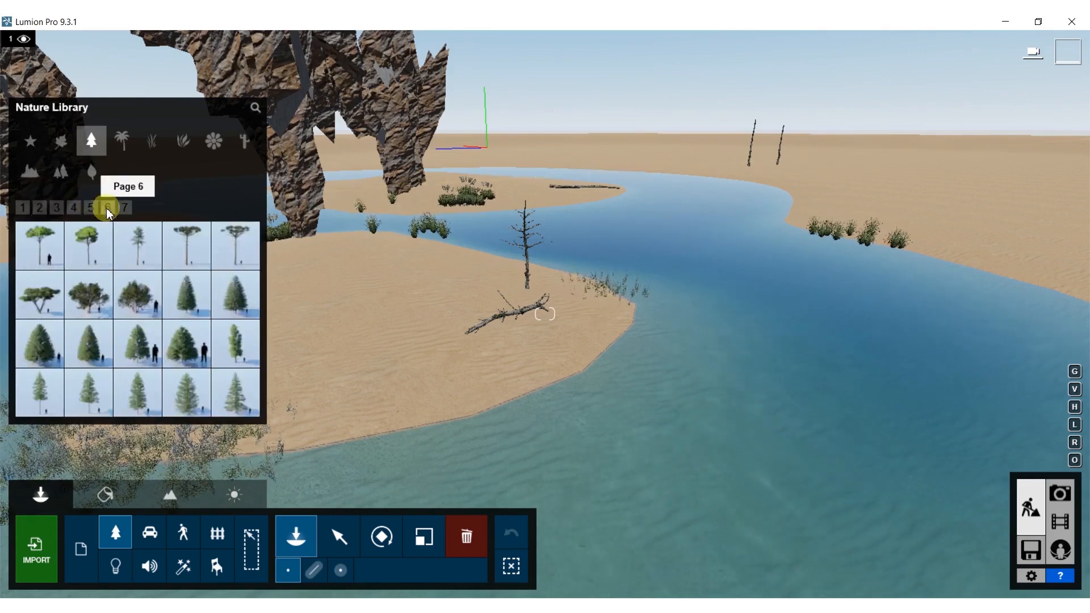
click(125, 207)
click(72, 151)
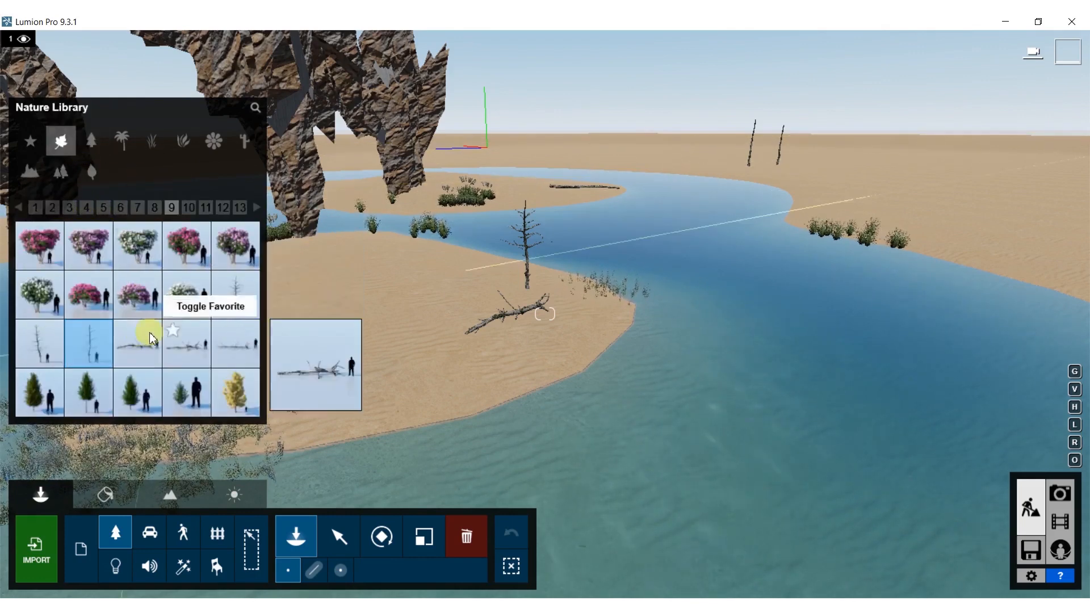
- Delete the standing dead tree beside the fallen branch on the near island and resume placing nature objects
click(618, 226)
right_drag(722, 156, 685, 276)
click(466, 536)
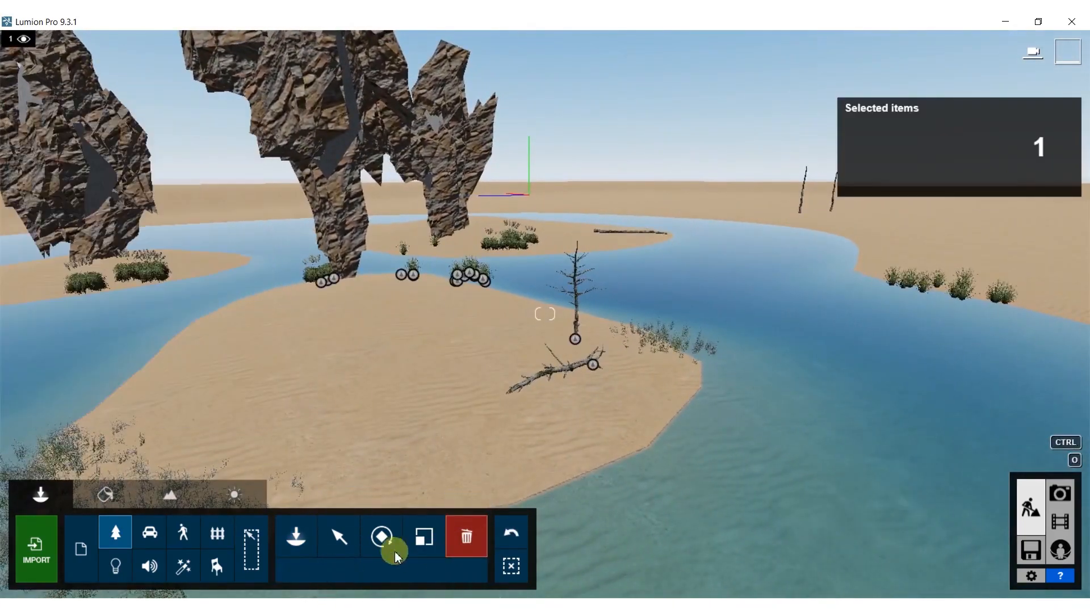
click(576, 339)
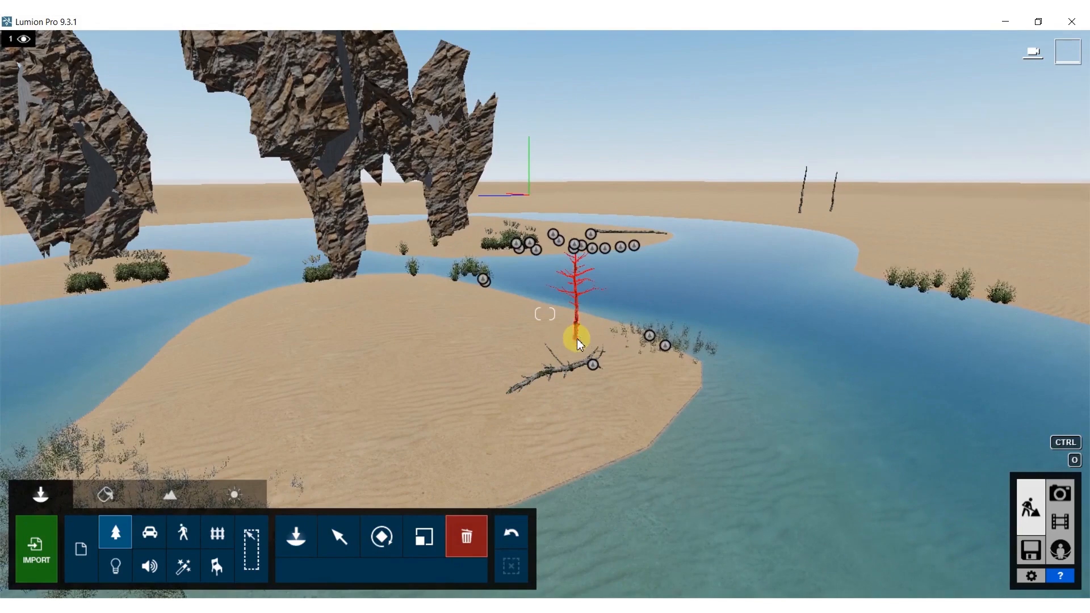
click(116, 536)
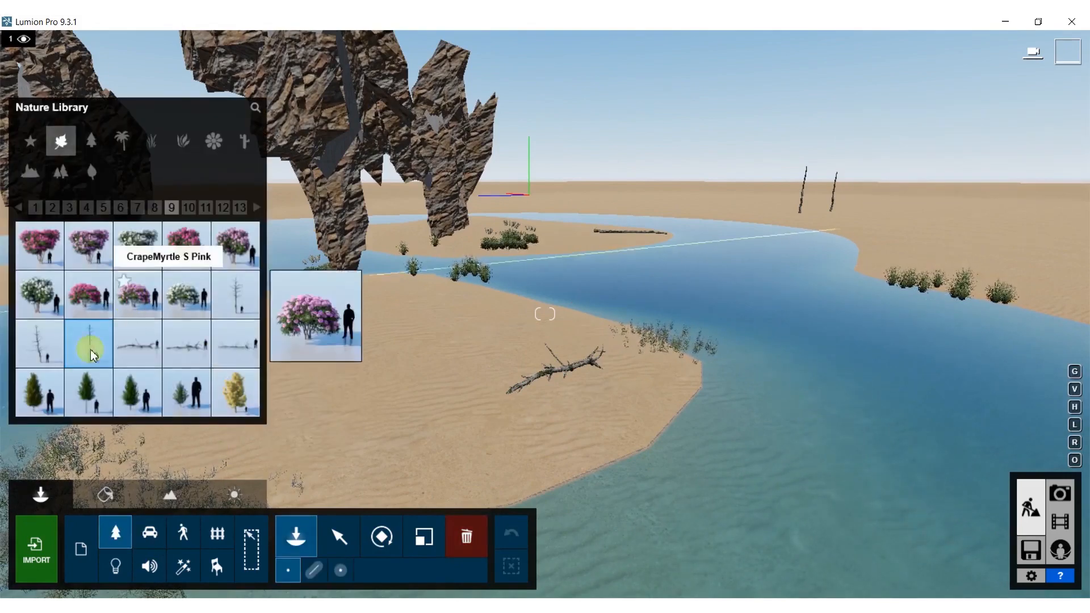
- Place a cluster of circling mackerel (Fish 005 Mackerel Circle) in the deep part of the pool
right_drag(333, 251, 187, 67)
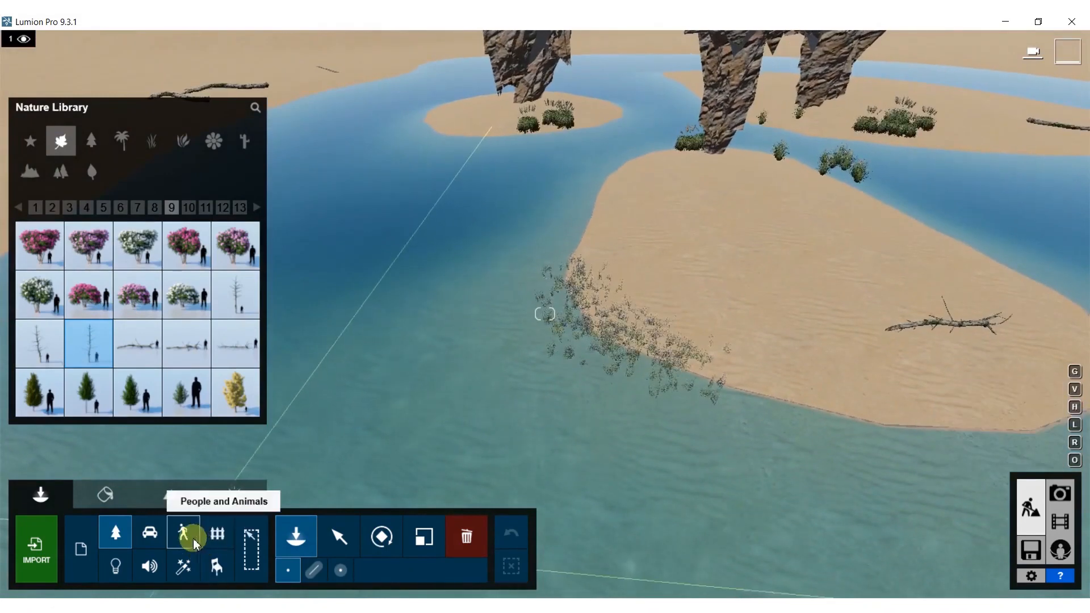
click(187, 538)
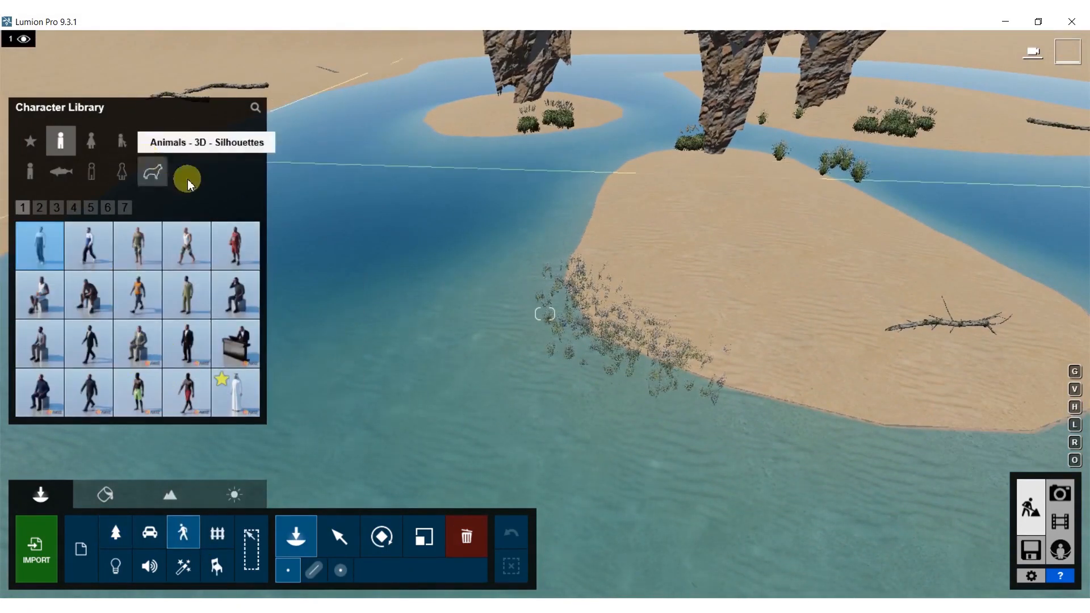
click(58, 175)
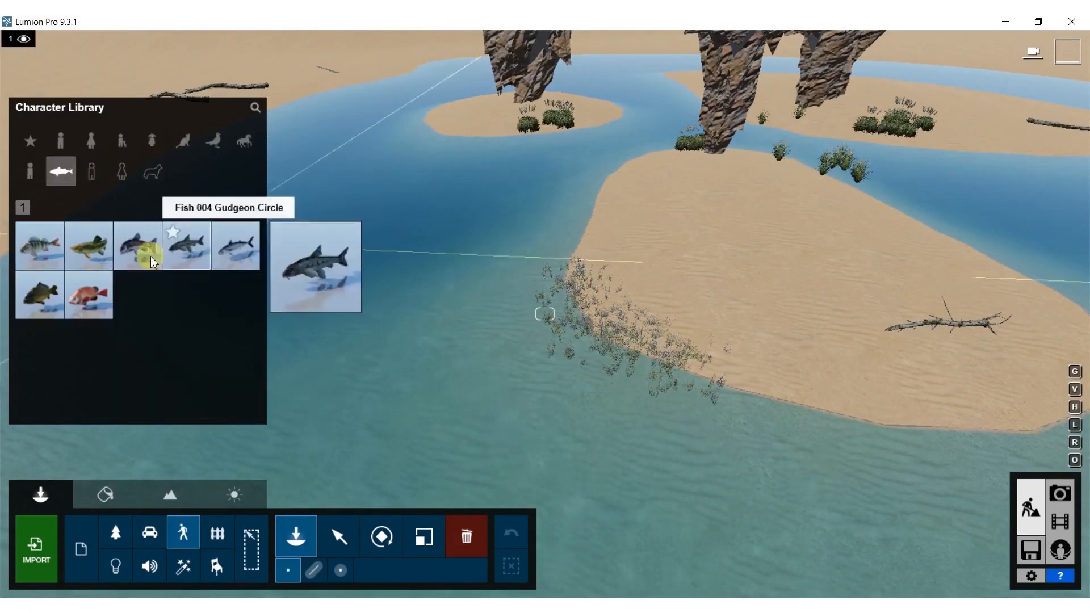
click(239, 247)
key(s)
mouse_move(331, 380)
right_down()
mouse_move(289, 397)
mouse_move(326, 375)
right_up()
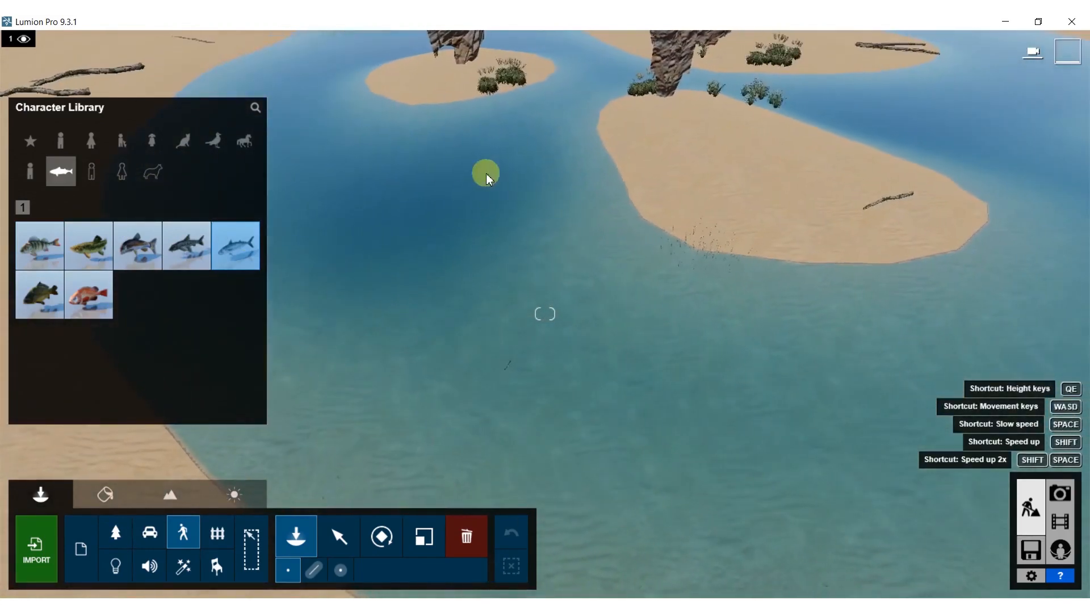
click(341, 569)
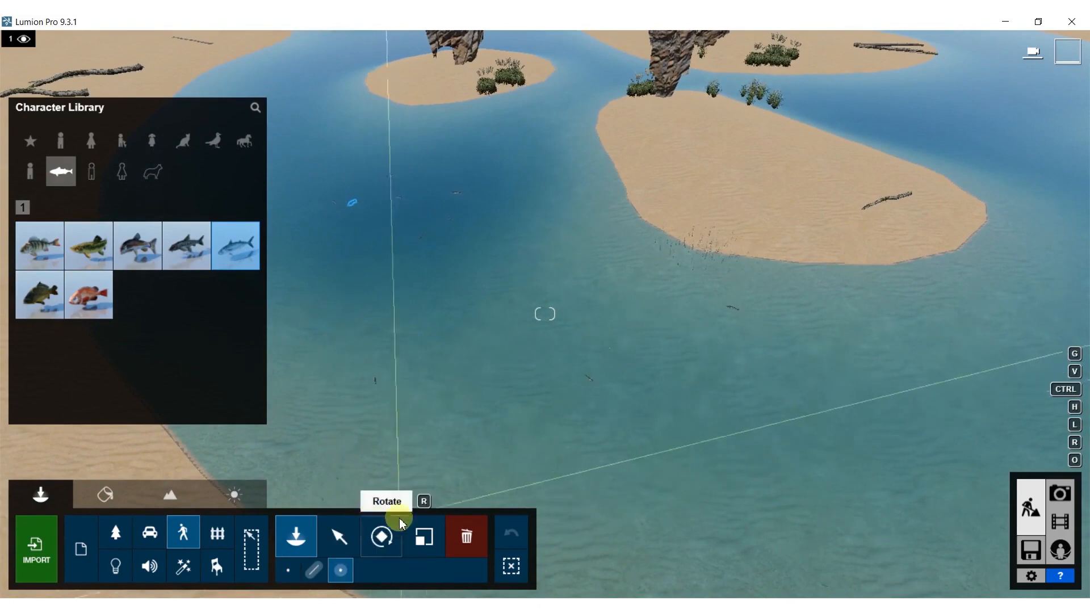
- Select all ten mackerel in the pool and adjust their height together
click(336, 536)
right_drag(337, 538, 340, 597)
click(356, 569)
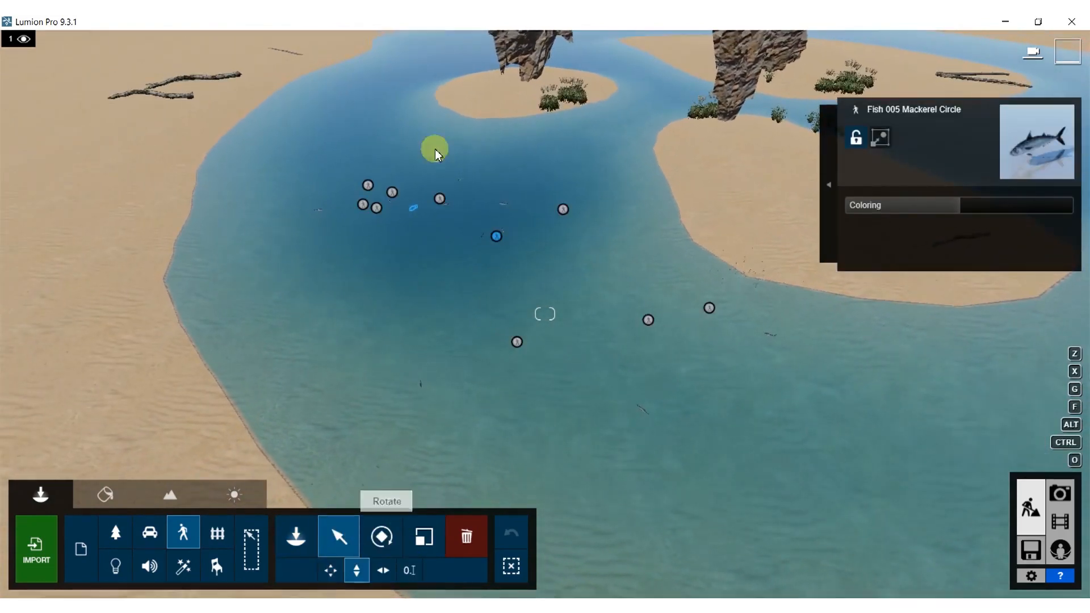
ctrl+drag(763, 431, 763, 431)
right_drag(539, 306, 454, 241)
drag(441, 263, 441, 264)
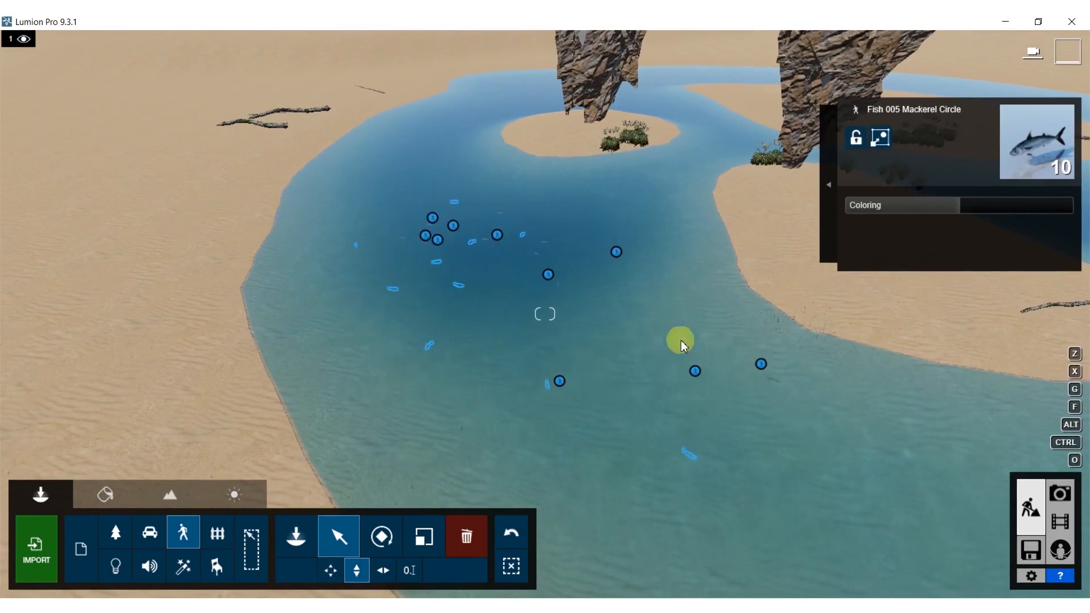
- Place a cluster of 20 flying pigeons (Pigeon 002 Flying) on the open sand beside the pool
click(187, 535)
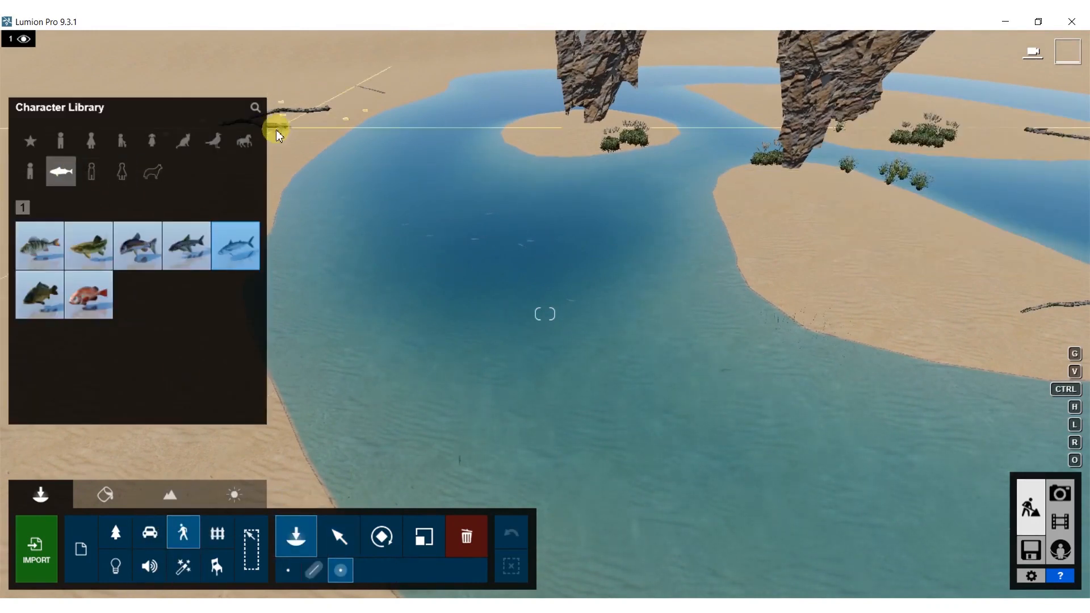
click(213, 141)
click(89, 295)
right_drag(707, 311, 707, 311)
click(513, 345)
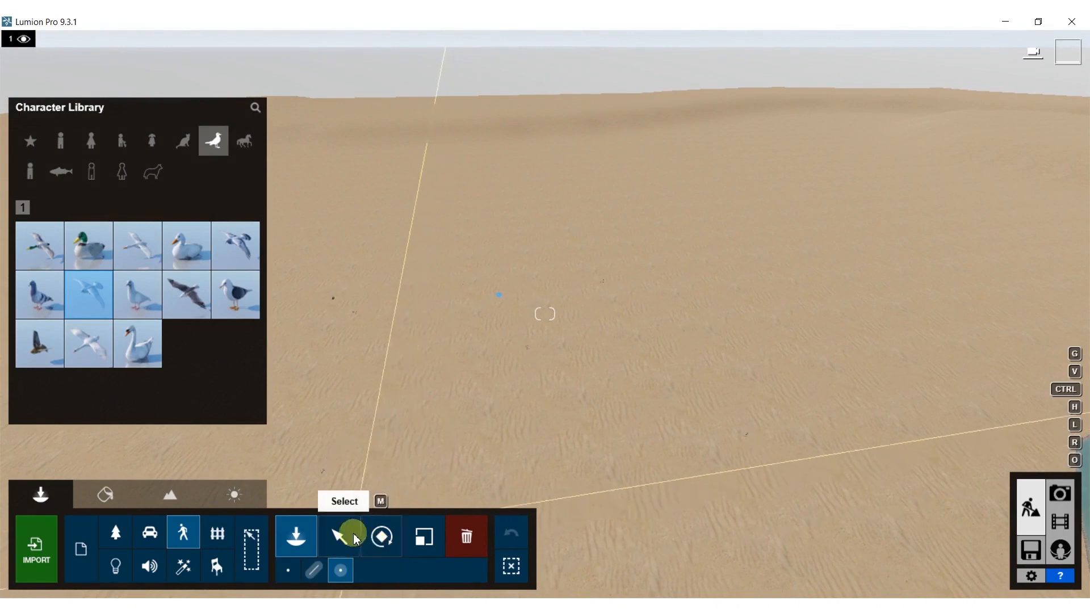
- Select all 20 flying pigeons and raise them together above the sand
click(355, 538)
right_drag(418, 501, 282, 205)
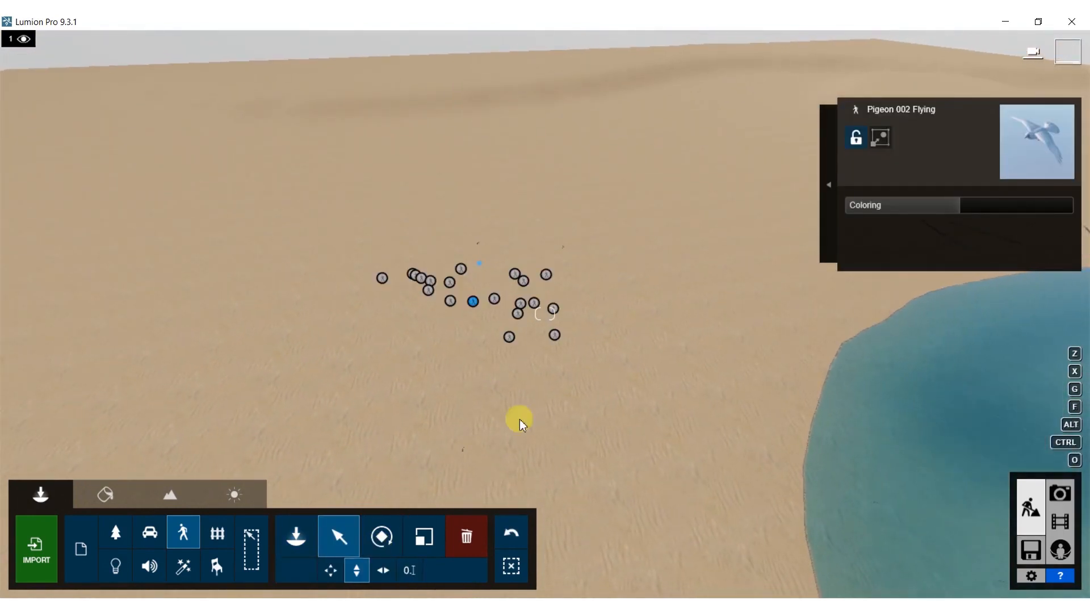
ctrl+drag(669, 414, 512, 294)
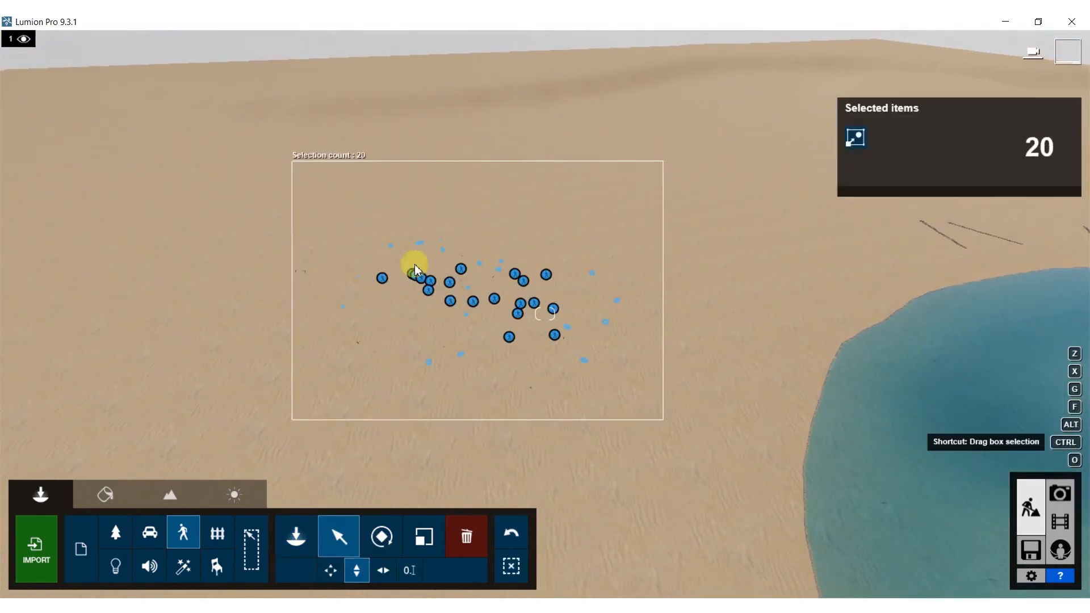
ctrl+drag(415, 264, 415, 265)
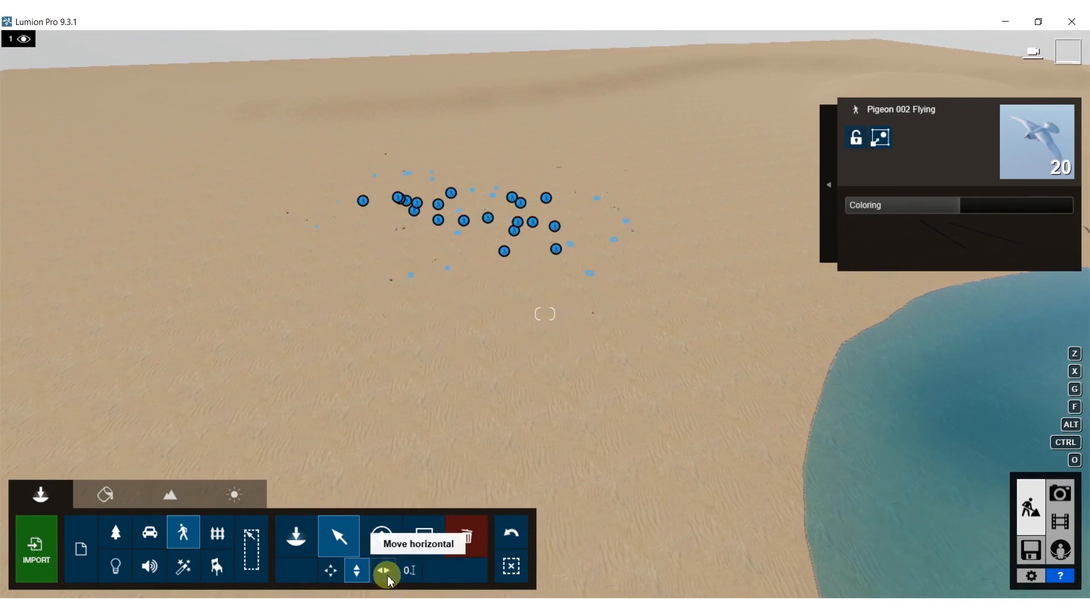
- Move the pigeon flock horizontally across the pool until it circles around the rock formations on the islands
right_drag(466, 379, 336, 225)
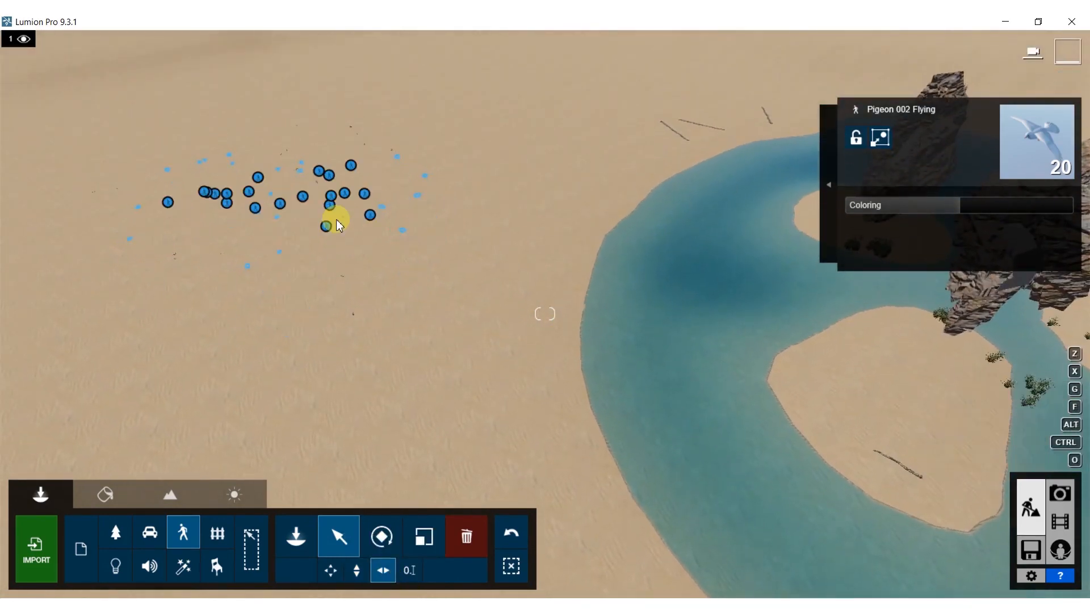
drag(369, 215, 671, 241)
drag(917, 308, 1047, 335)
right_drag(1046, 335, 895, 359)
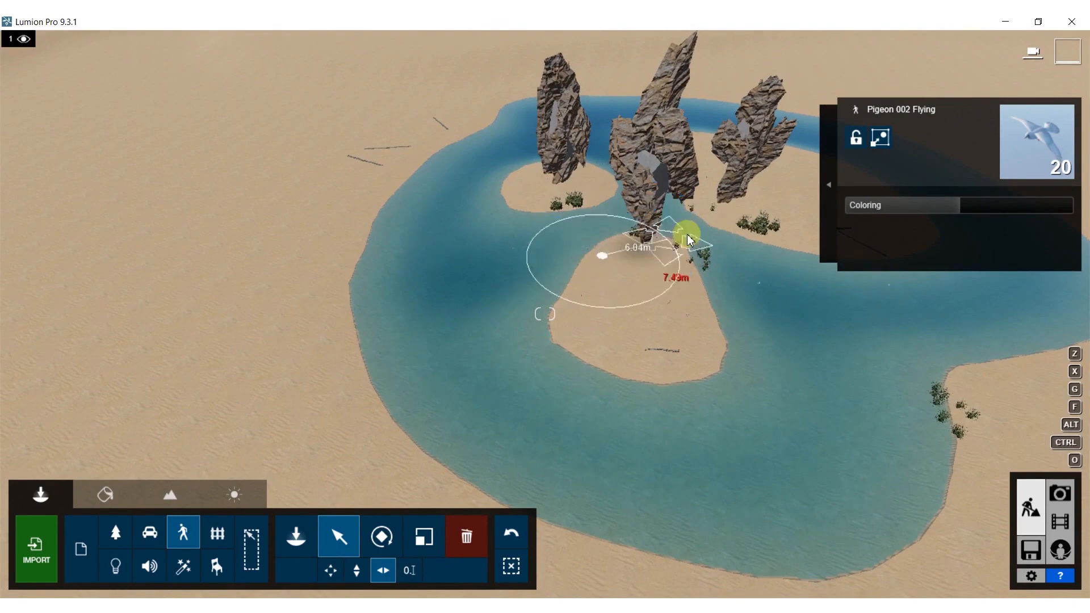
drag(711, 229, 711, 230)
mouse_move(711, 229)
right_down()
mouse_move(712, 312)
mouse_move(730, 341)
mouse_move(727, 238)
mouse_move(738, 252)
mouse_move(729, 255)
mouse_move(724, 234)
right_up()
key(w)
key(s)
key(a)
key(d)
key(s)
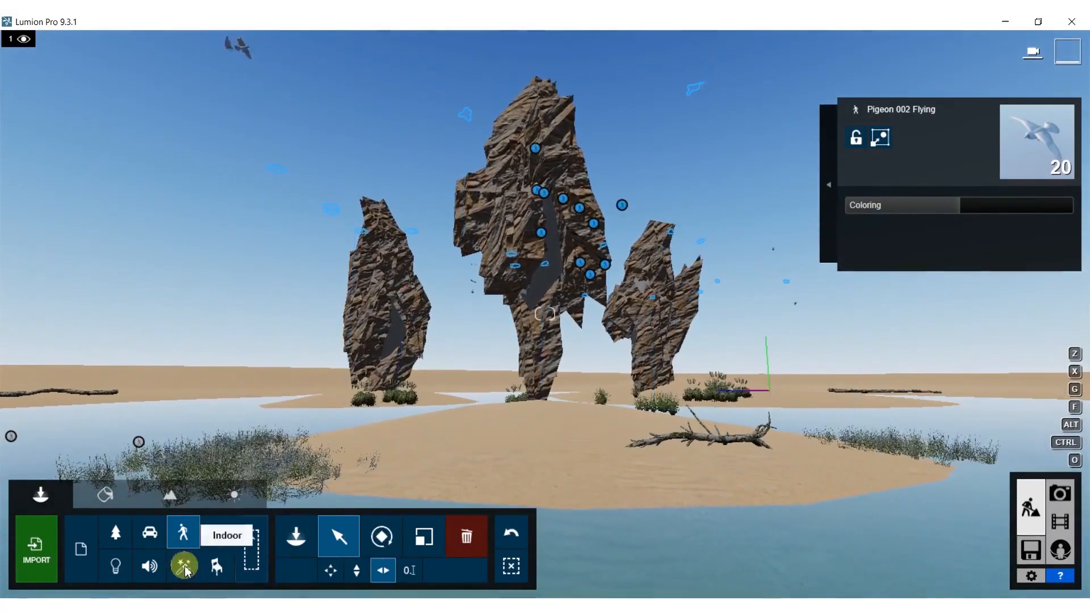
- Place a single standing woman in swimwear (Woman Hispanic 0001 Idle) on the near island beside the base of the central rock
click(147, 536)
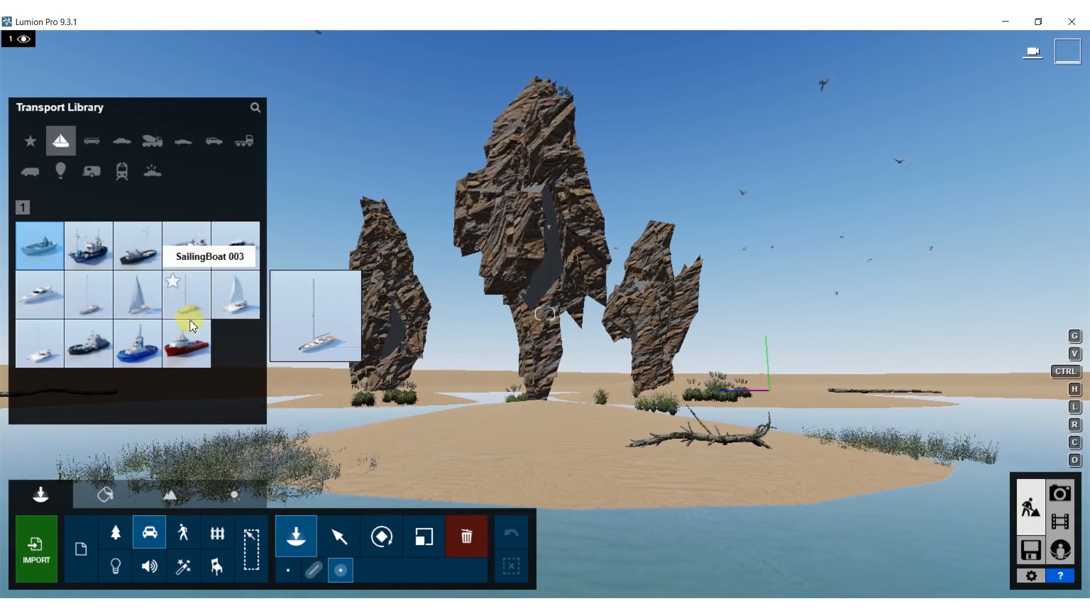
click(181, 539)
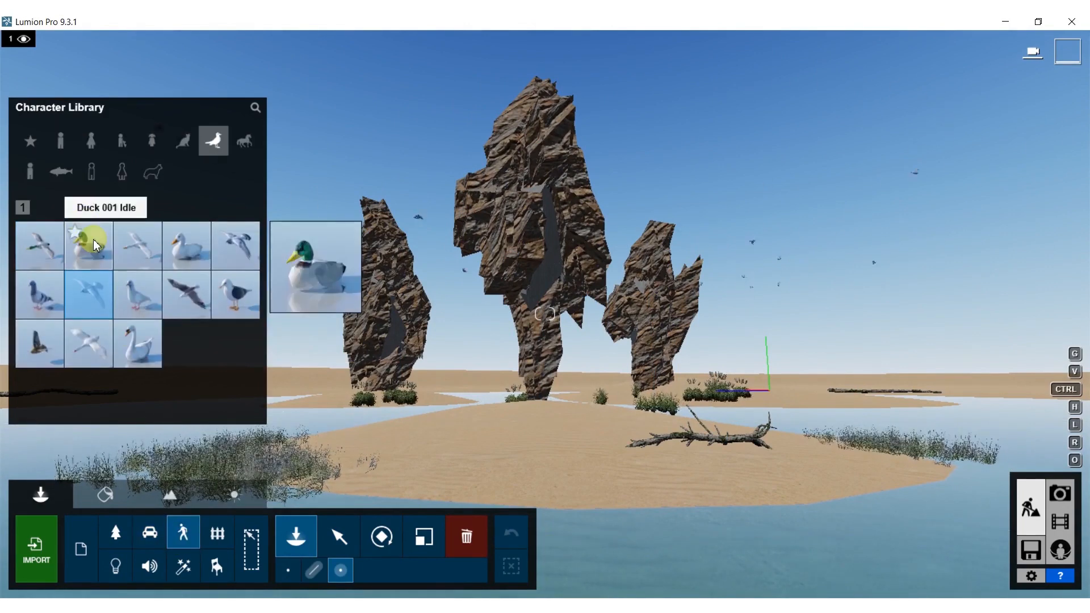
click(94, 147)
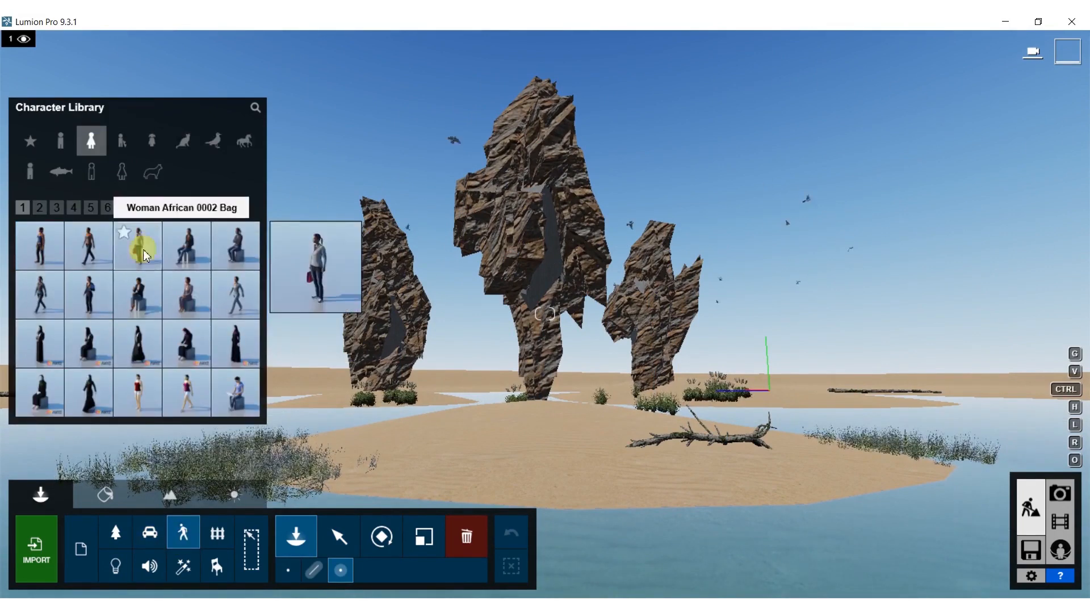
click(96, 210)
click(109, 208)
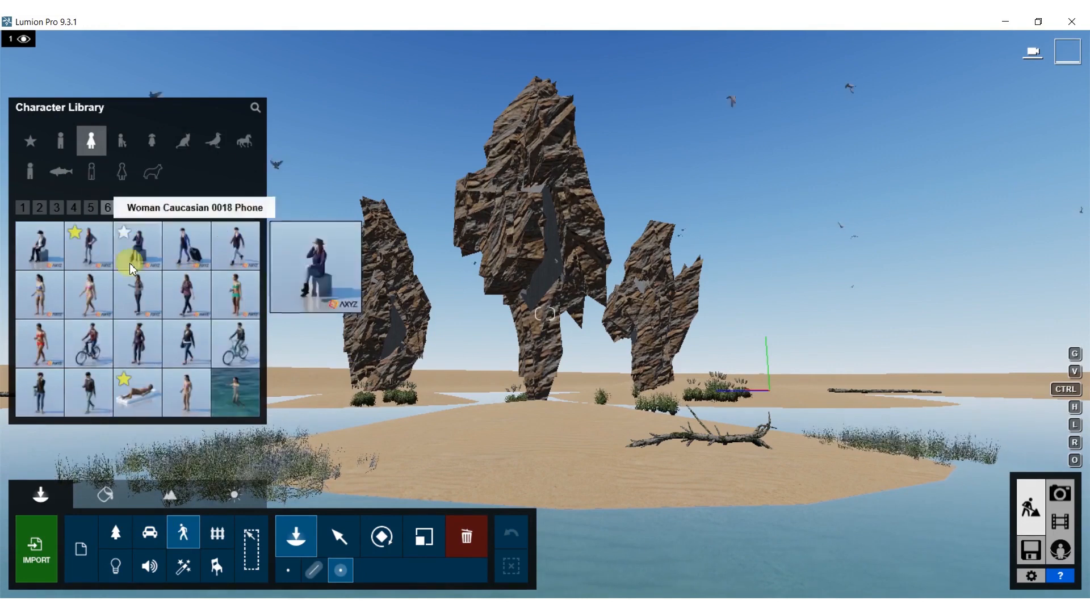
mouse_move(85, 290)
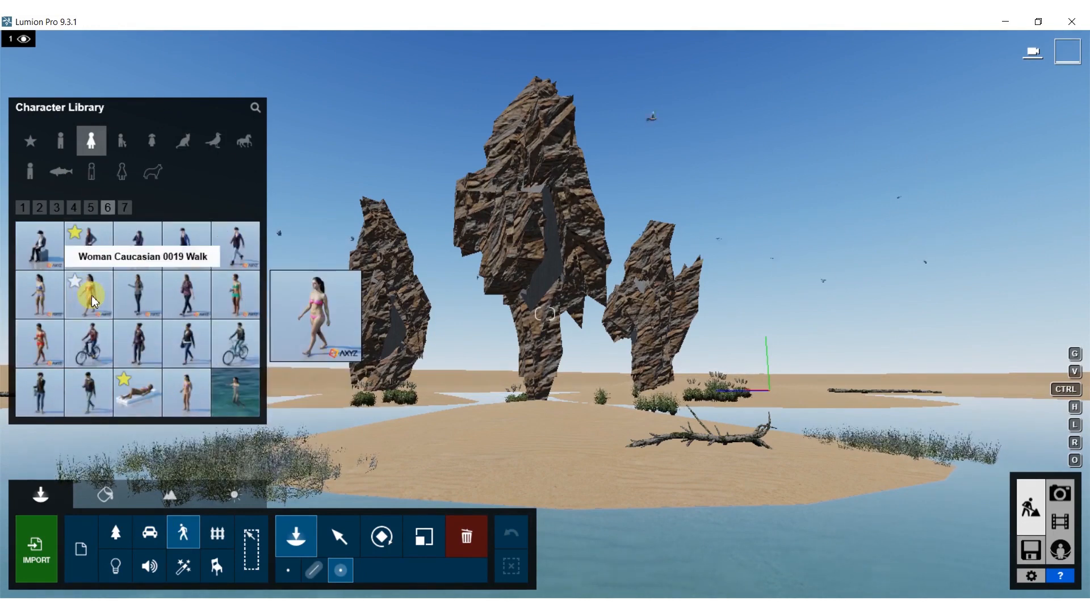
click(186, 391)
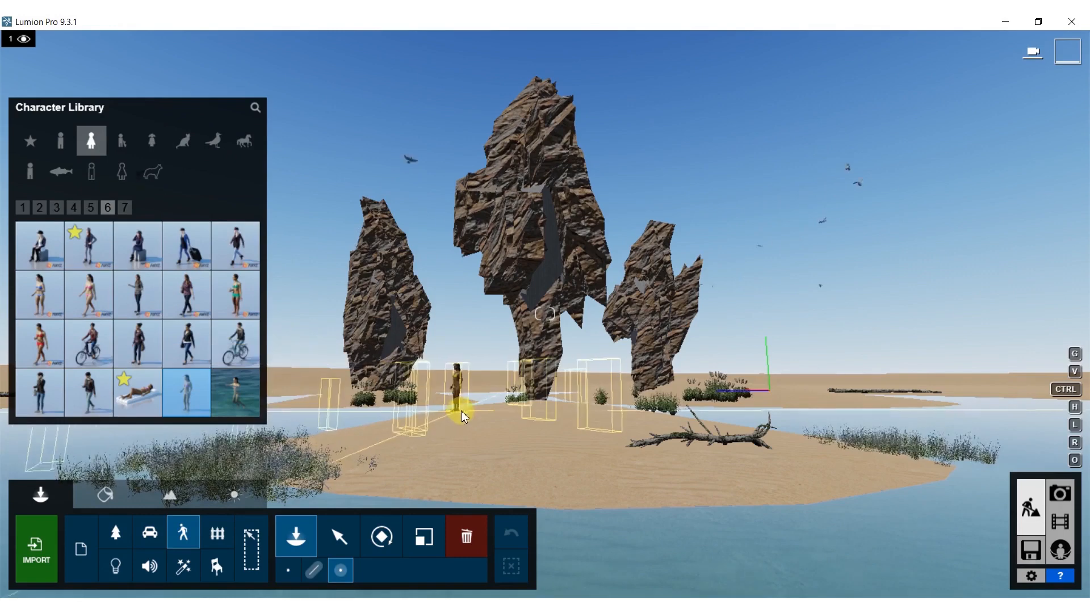
click(287, 569)
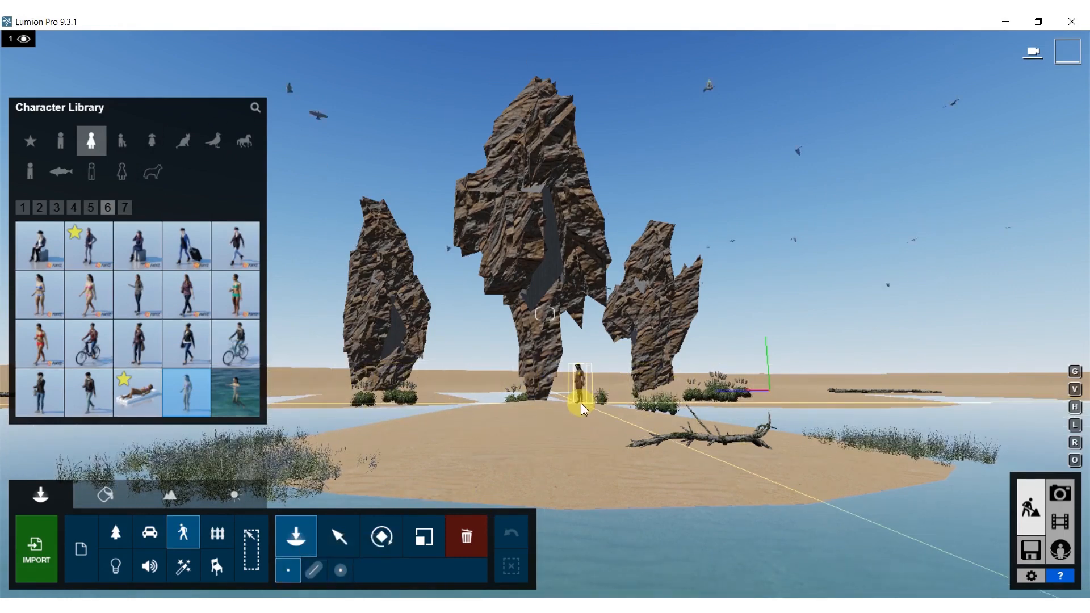
click(581, 403)
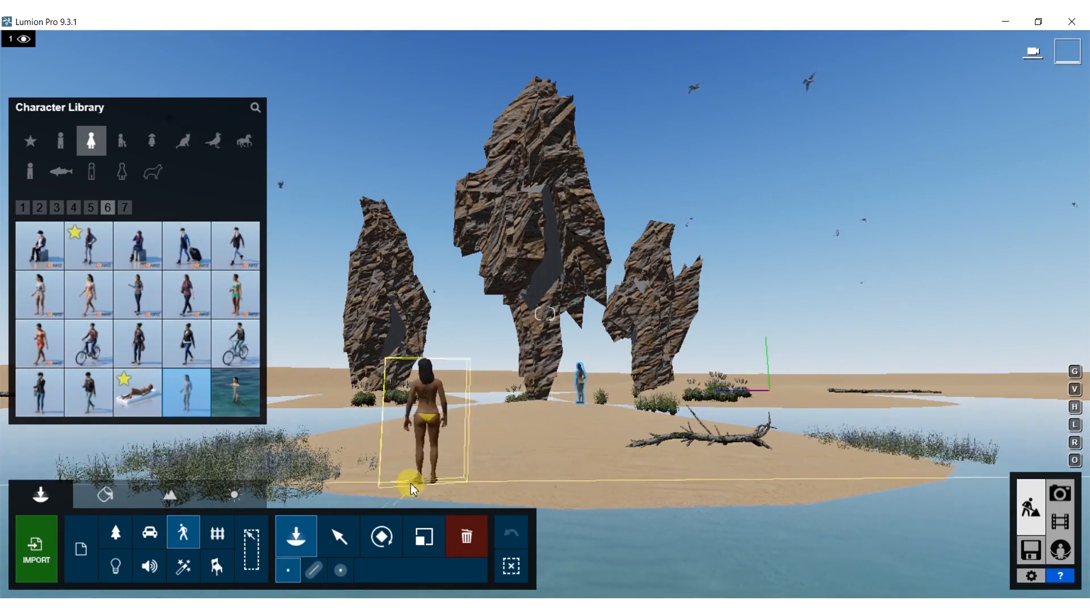
- Select the woman on the island, activate the Size tool, and frame the rocks and island from a low viewpoint
click(340, 533)
click(578, 404)
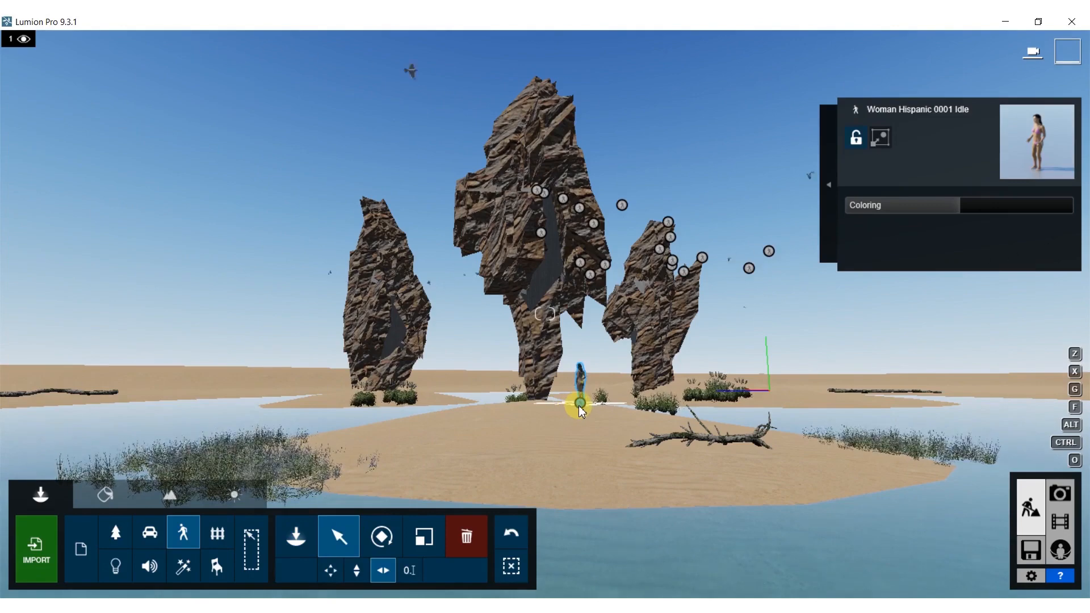
key(l)
right_drag(557, 414, 889, 563)
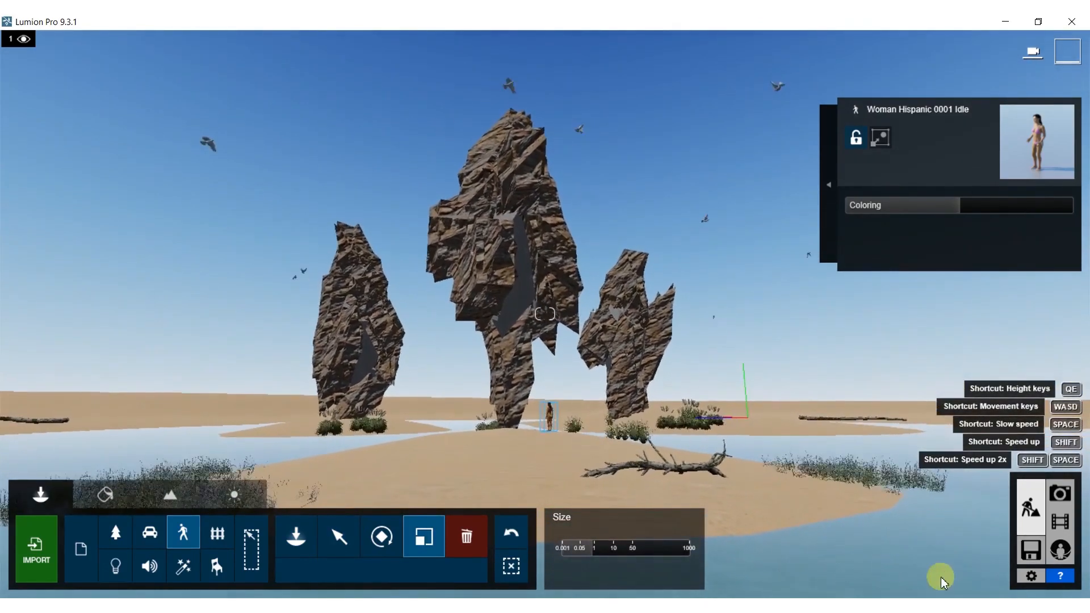
- Store the current view as the first photo in Photo mode and apply the Realistic style to it
click(1060, 494)
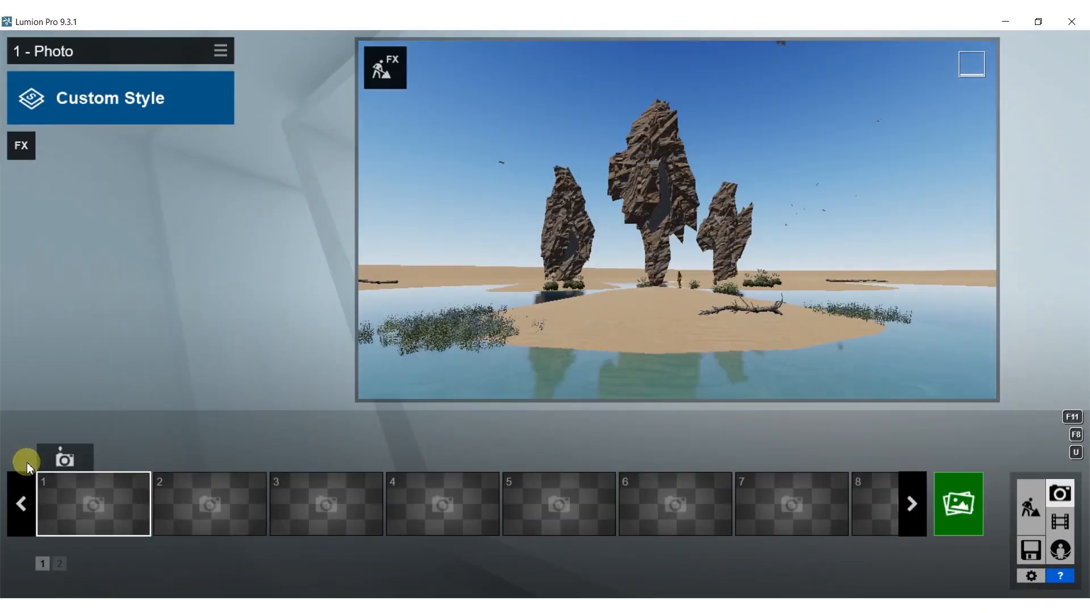
click(71, 460)
click(136, 94)
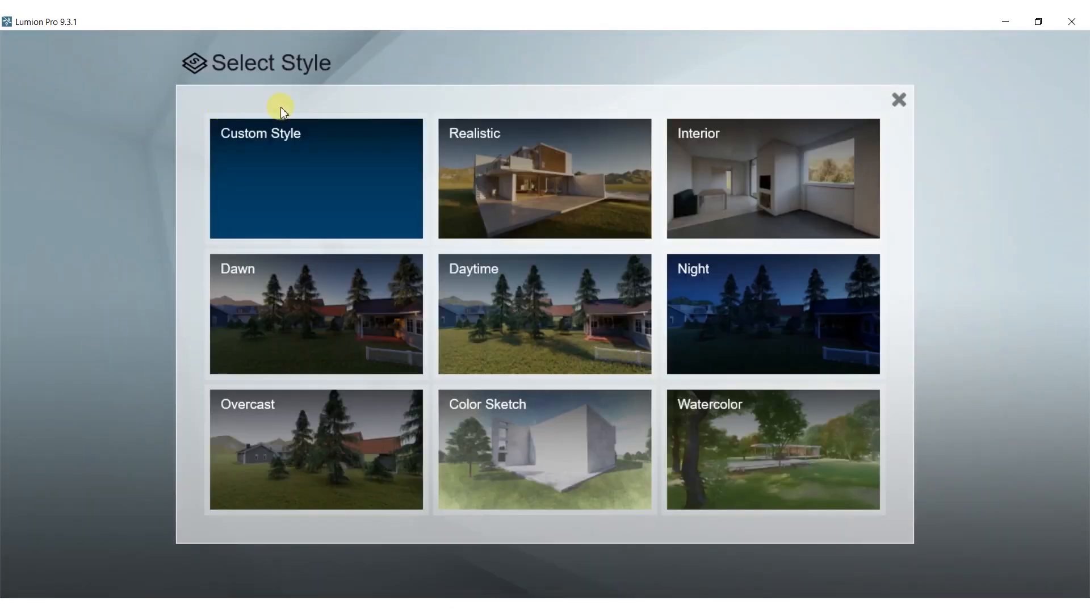
click(481, 135)
- Add the 2-Point Perspective and Sky and Clouds effects to the photo
click(32, 137)
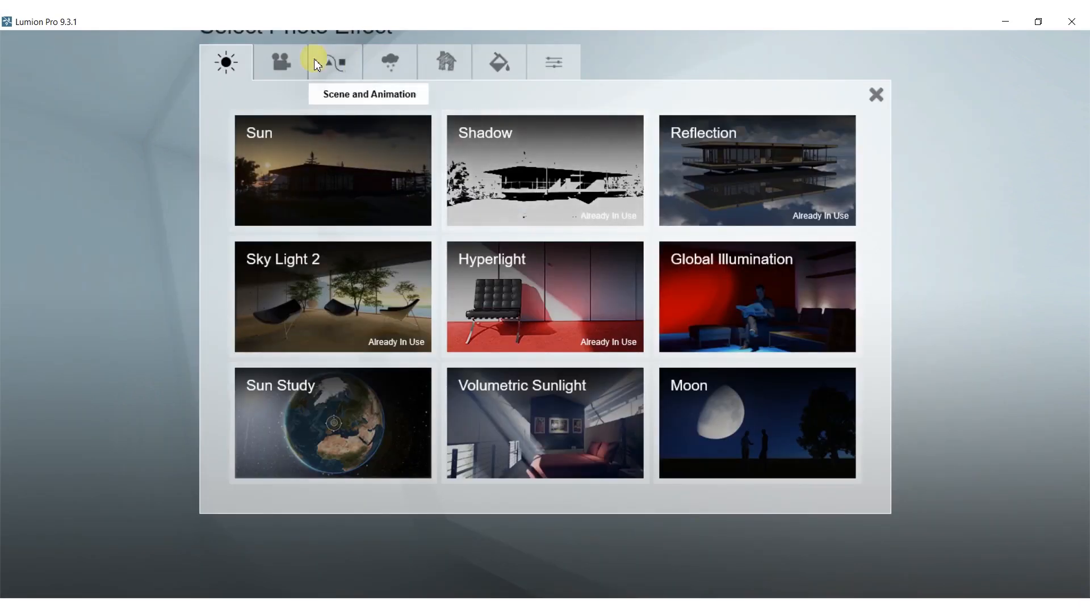
click(293, 61)
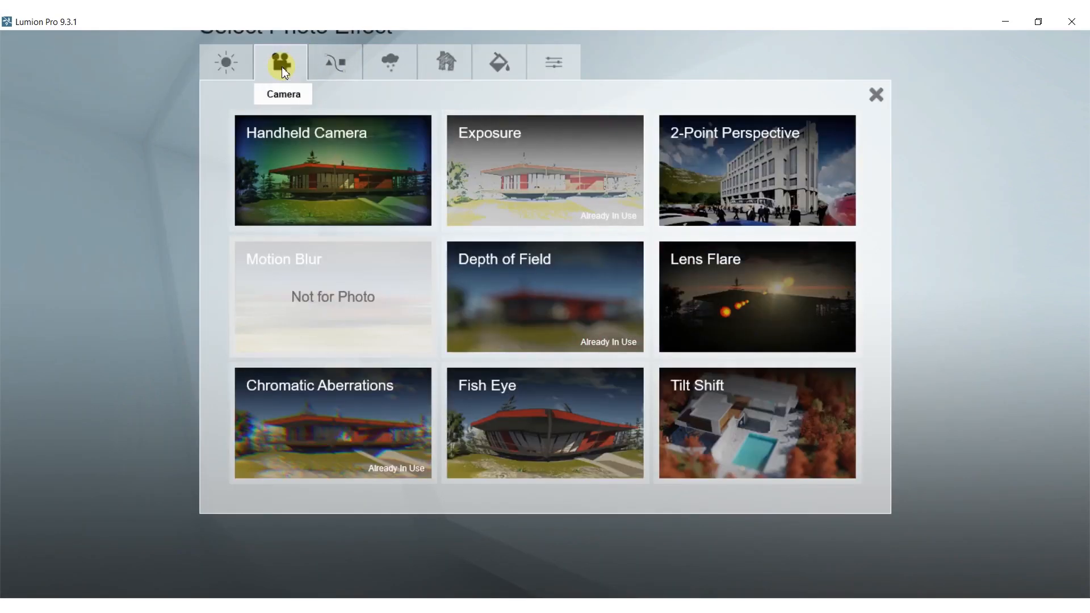
click(759, 171)
click(22, 140)
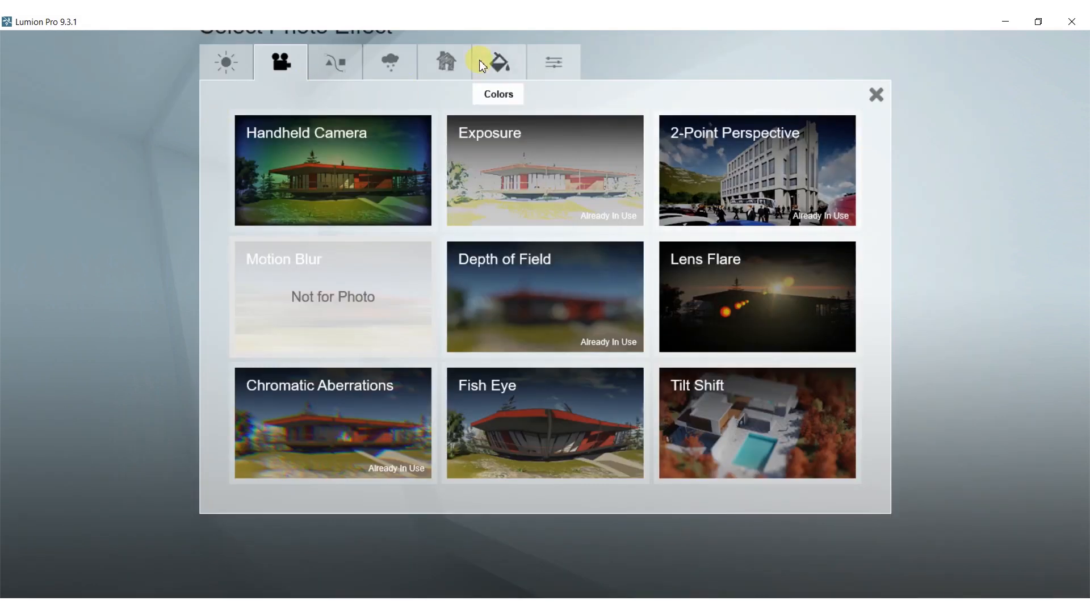
click(386, 57)
click(486, 149)
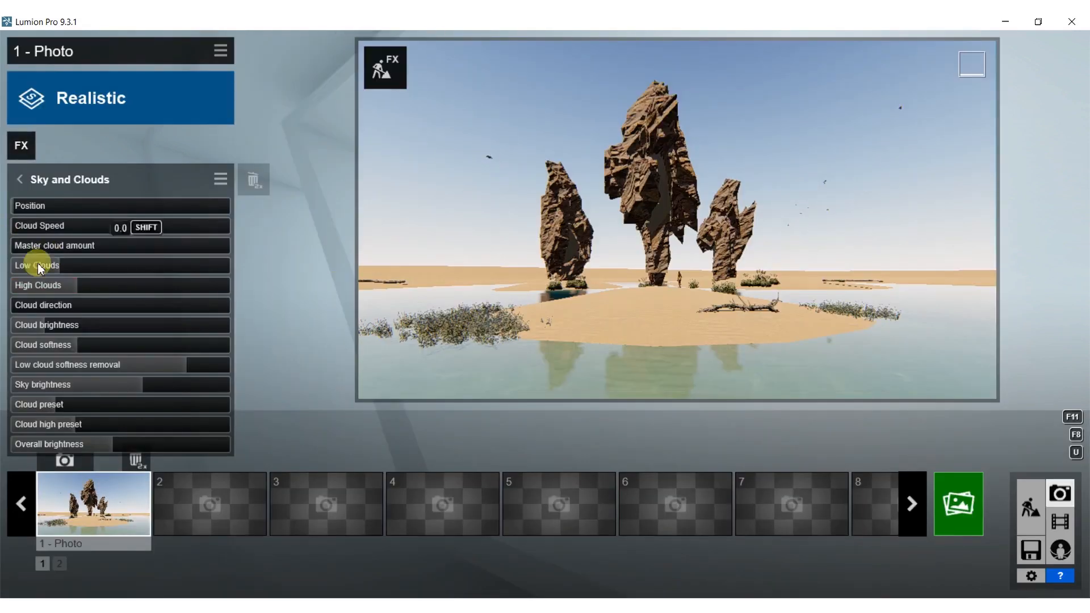
- Set high clouds to 1.0, master cloud amount to 0.6, cloud brightness to 0.4 and cloud preset to 0.5, reduce low clouds, and shift cloud direction
drag(72, 288, 220, 288)
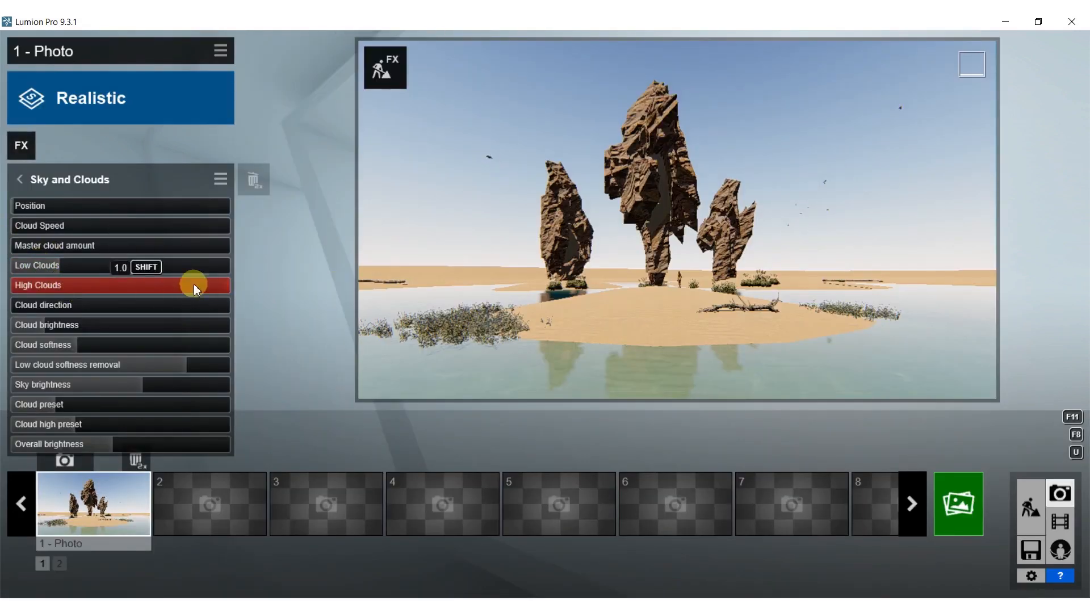
drag(62, 249, 141, 245)
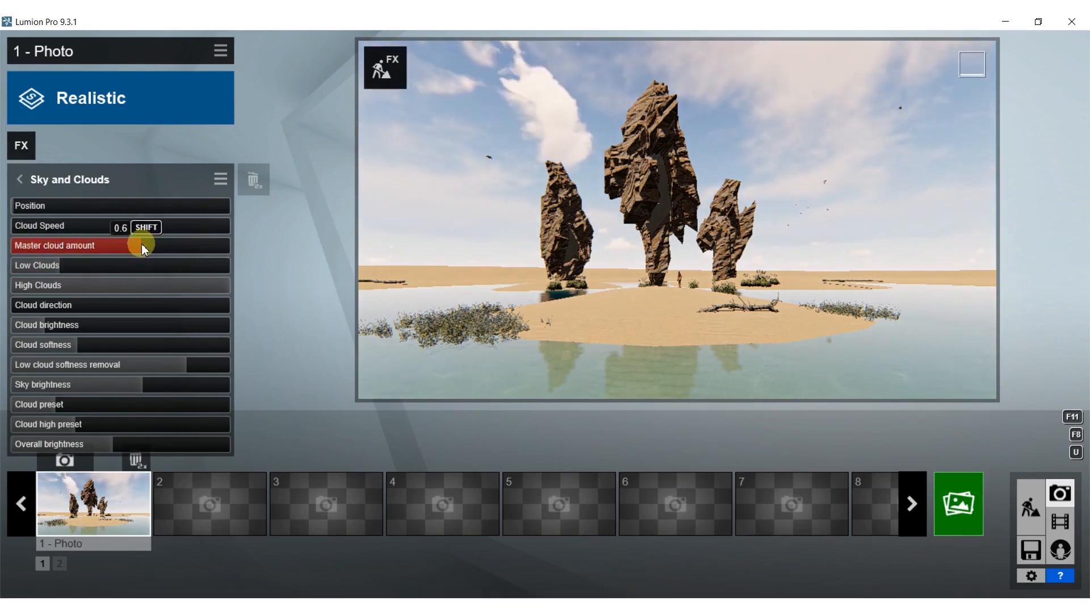
mouse_move(40, 272)
mouse_down()
mouse_move(31, 270)
mouse_move(44, 268)
mouse_up()
drag(26, 305, 83, 311)
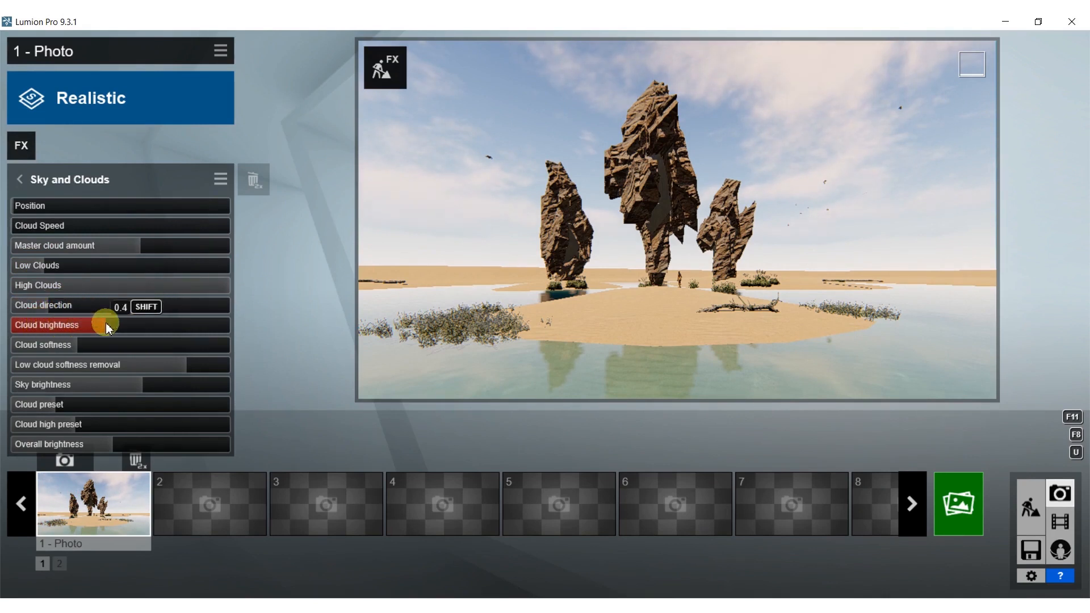
drag(52, 399, 131, 408)
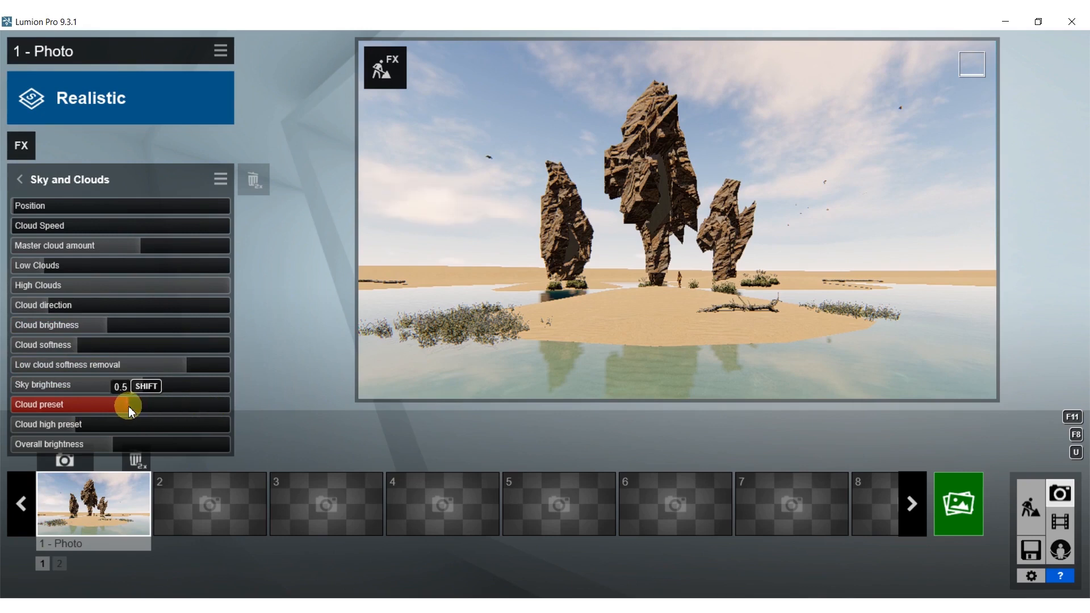
- Increase the photo camera's focal length, reframe the three rocks and the woman from a low viewpoint, and store the view in the first photo
scroll(610, 295, up, 3)
right_drag(610, 295, 639, 258)
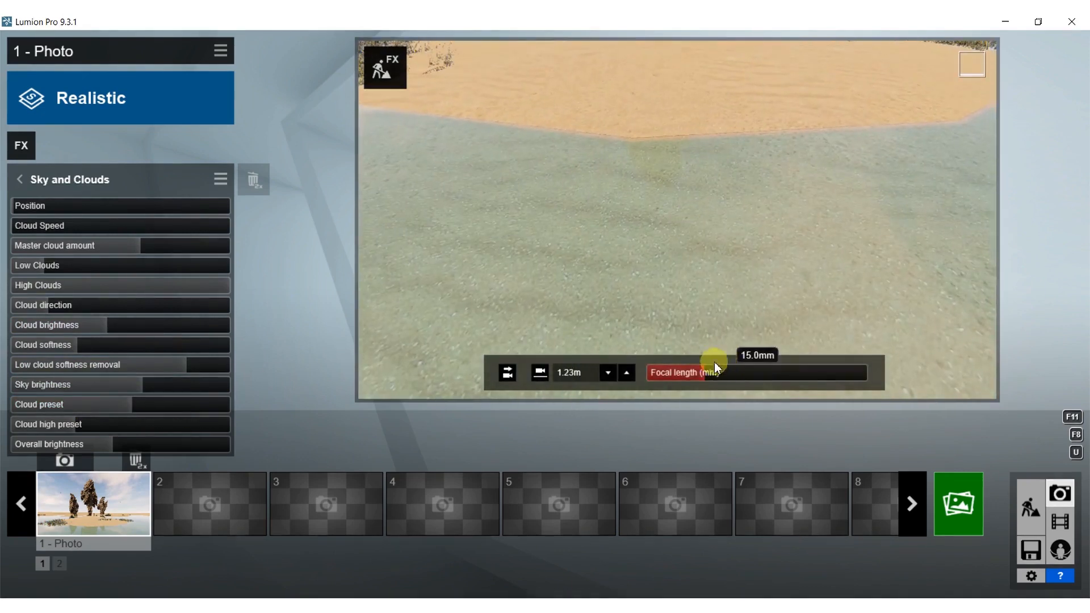
drag(708, 376, 743, 376)
scroll(723, 247, down, 3)
right_drag(722, 247, 652, 160)
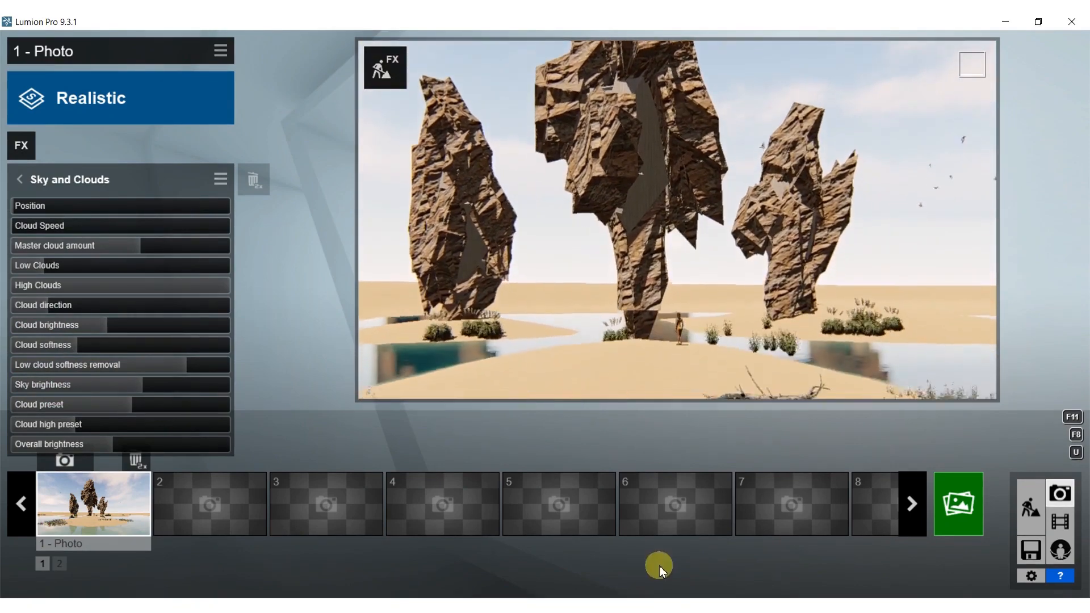
mouse_move(666, 157)
right_down()
mouse_move(663, 122)
mouse_move(662, 182)
mouse_move(663, 173)
right_up()
key(s)
key(s)
key(e)
key(q)
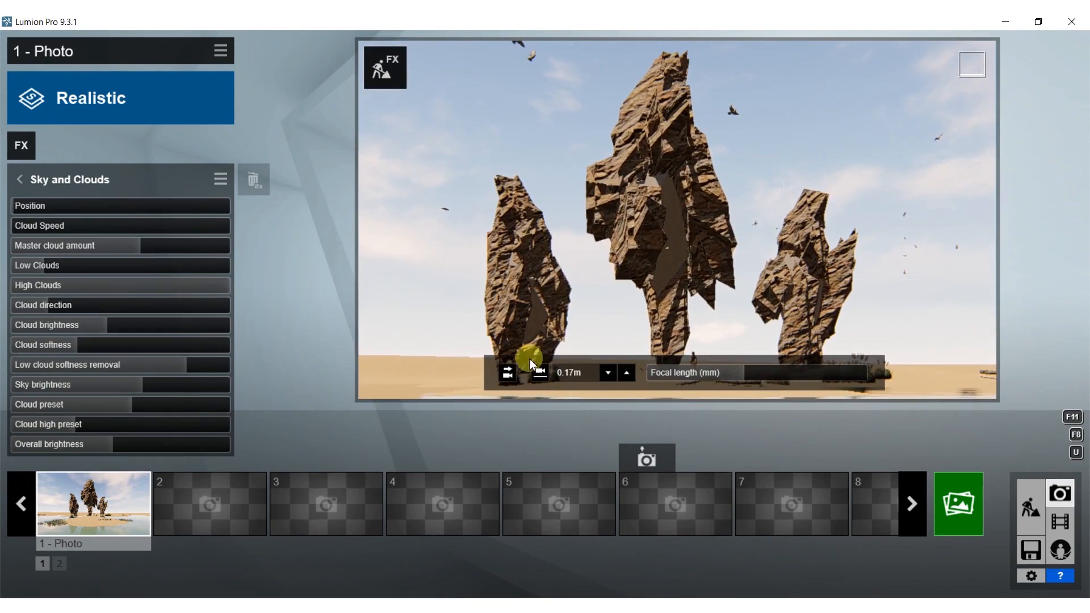
click(71, 461)
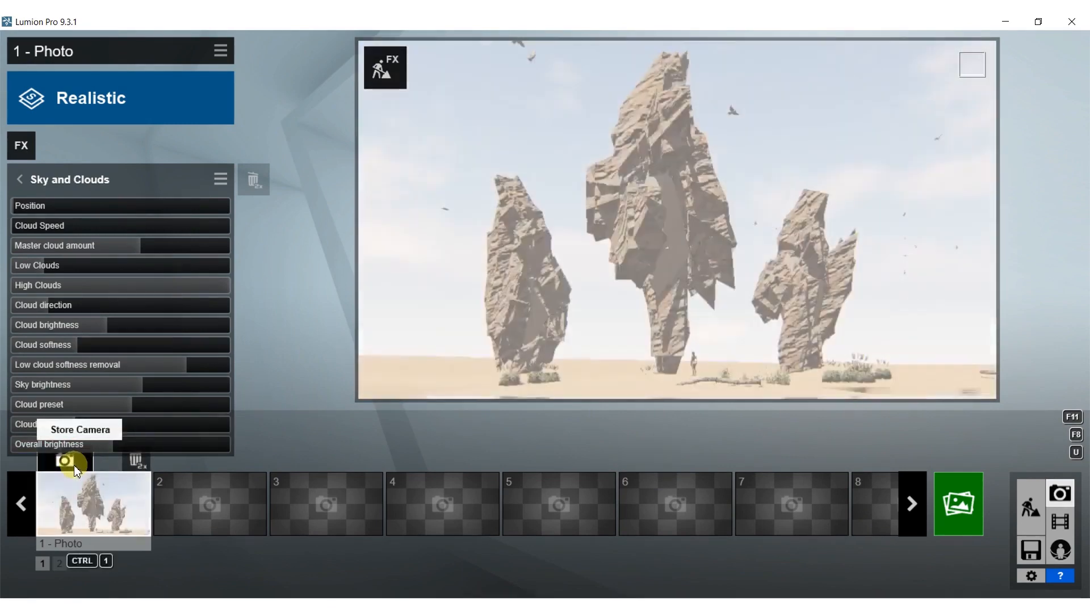
- Add the Horizon Cloud and Fog effects to the photo, with a high horizon cloud amount and slightly reduced fog density
click(21, 145)
click(564, 441)
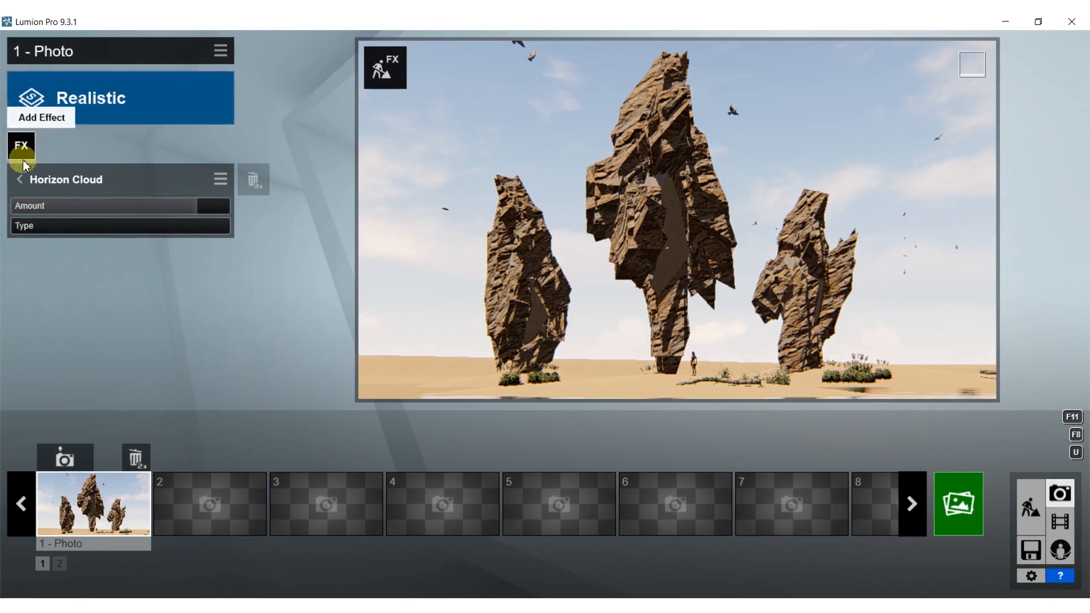
click(22, 179)
click(21, 145)
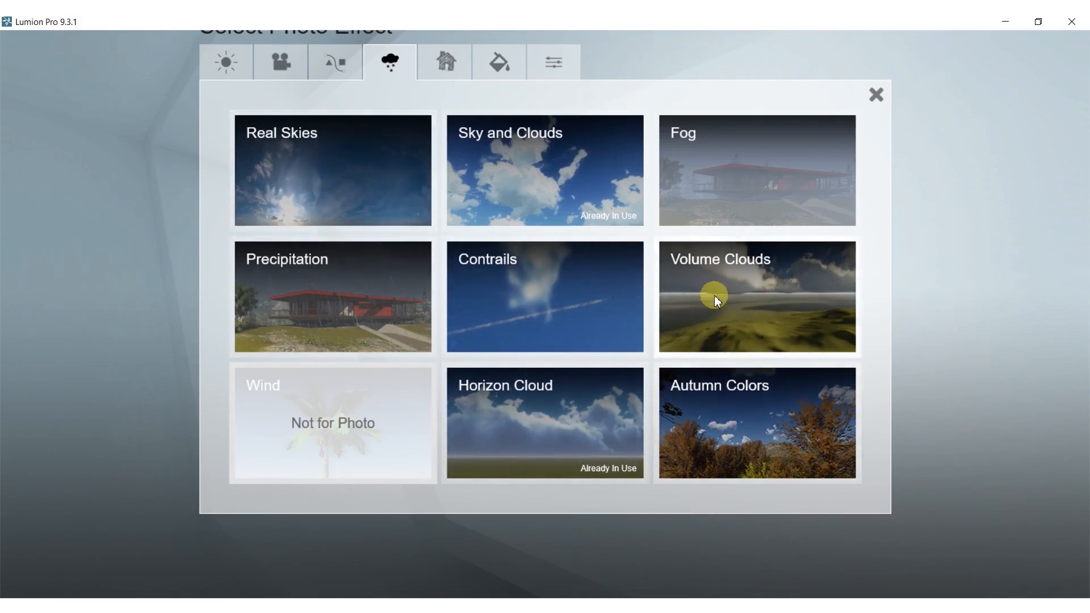
click(704, 163)
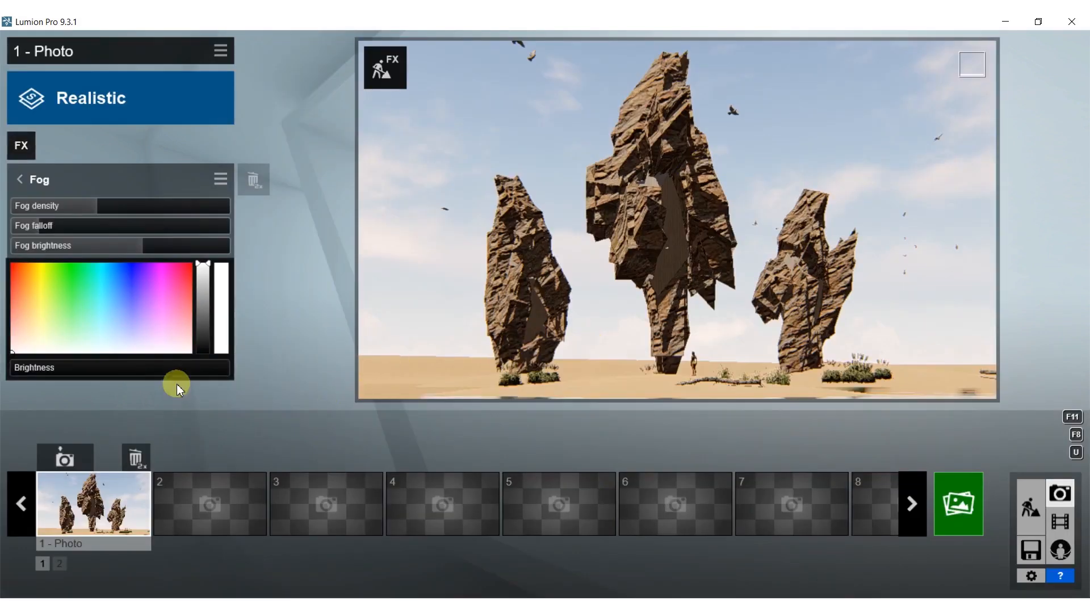
mouse_move(96, 213)
shift+mouse_down()
mouse_move(118, 211)
mouse_move(92, 207)
shift+mouse_up()
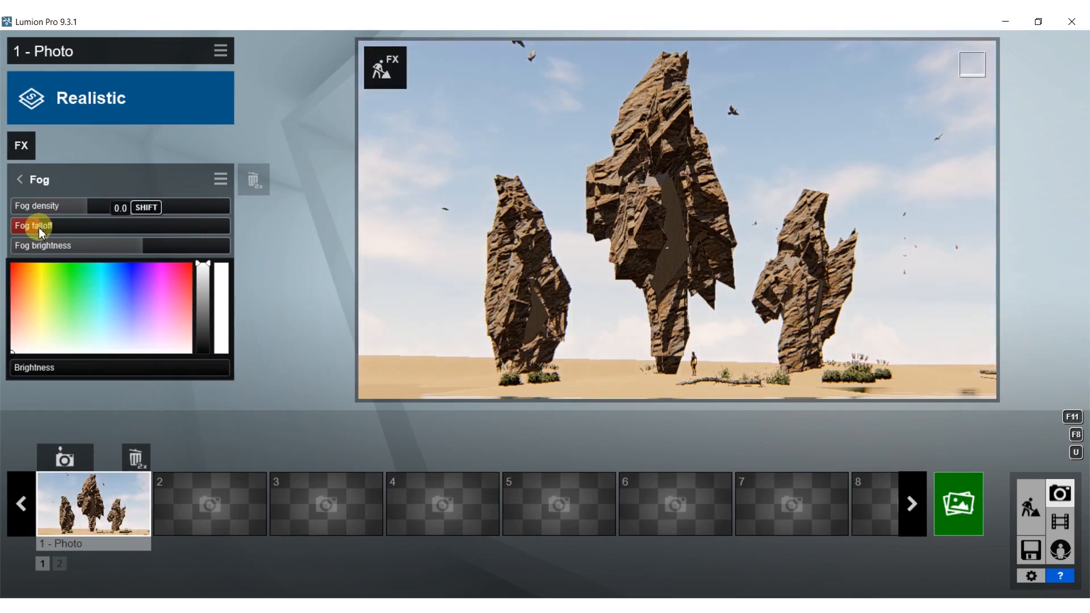
- Add the Sun effect, lower the sun height and shift its heading so warmer light hits the rocks, and slightly adjust the framing
click(10, 152)
click(221, 64)
click(284, 173)
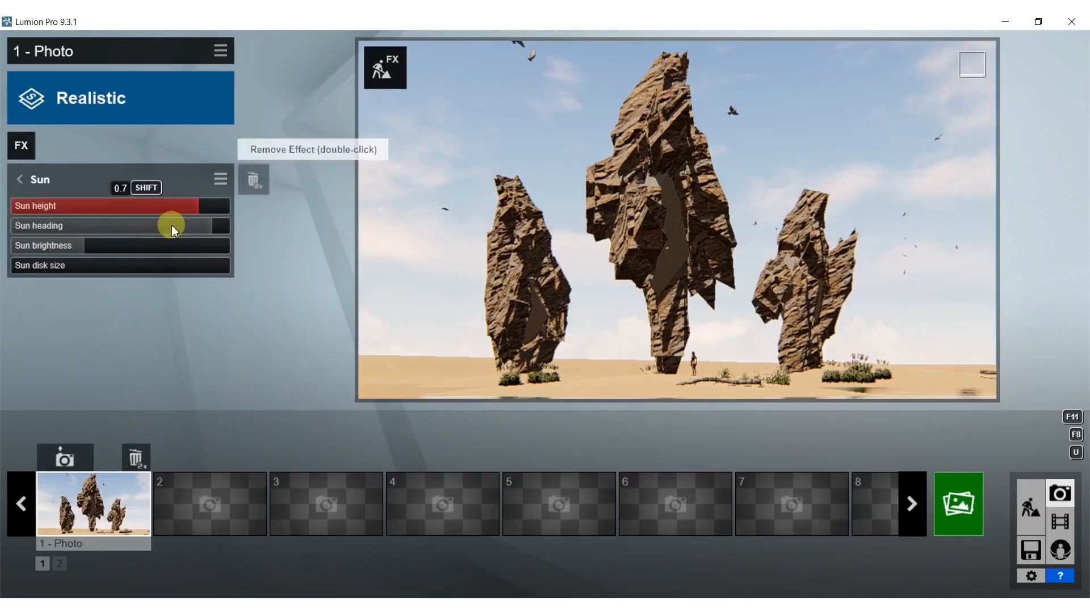
shift+drag(195, 206, 112, 226)
mouse_move(607, 218)
right_down()
mouse_move(593, 222)
mouse_move(608, 216)
mouse_move(599, 211)
mouse_move(609, 200)
right_up()
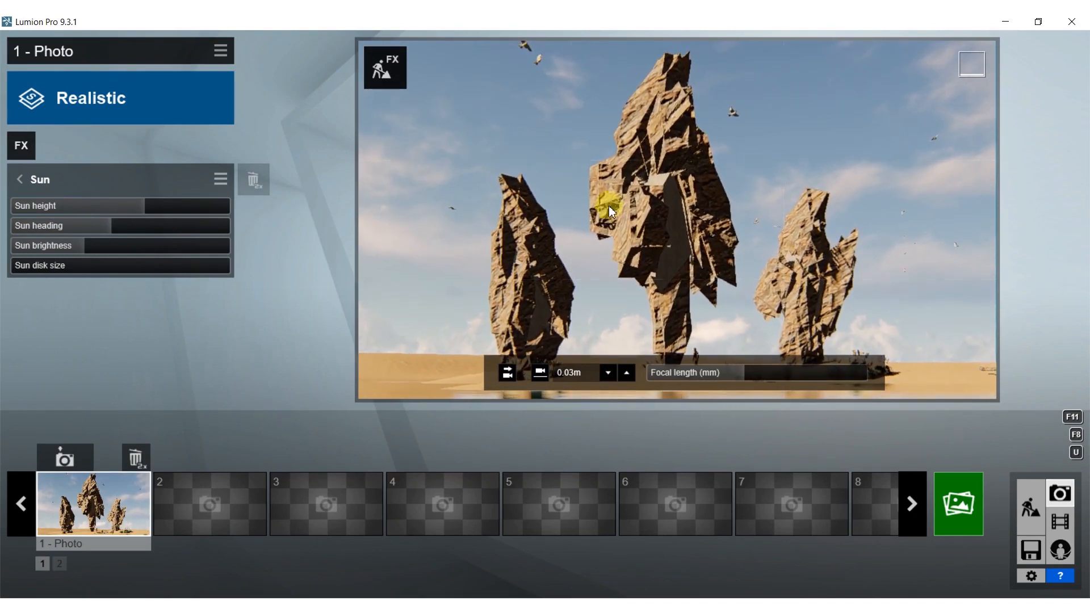
right_drag(625, 231, 619, 231)
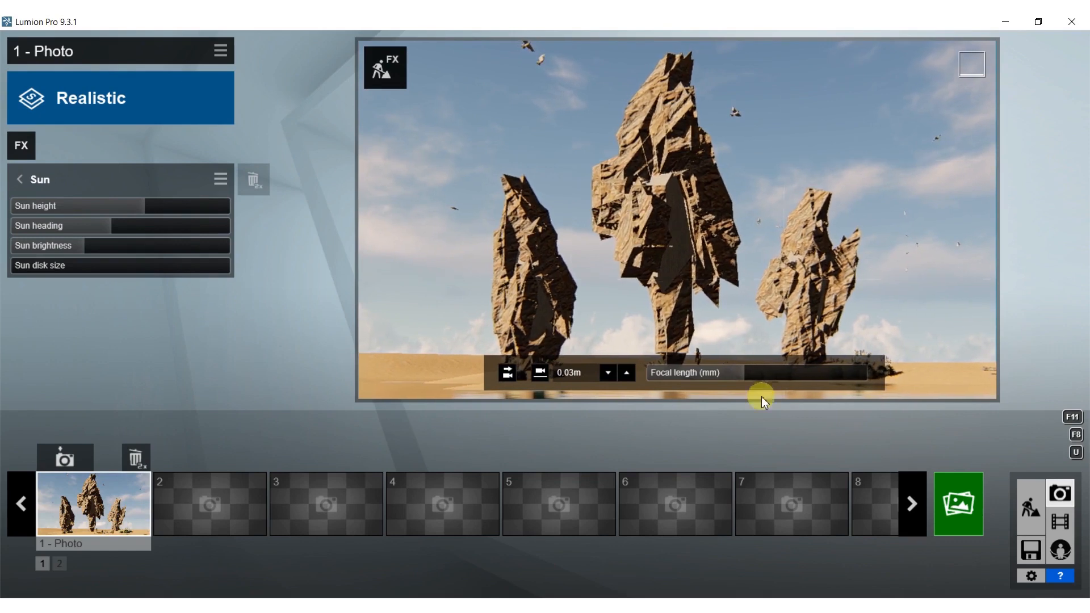
- Render the current shot at Desktop size 1920x1080 as JPG file 60 in the BOOK folder, overwriting the existing file
click(958, 503)
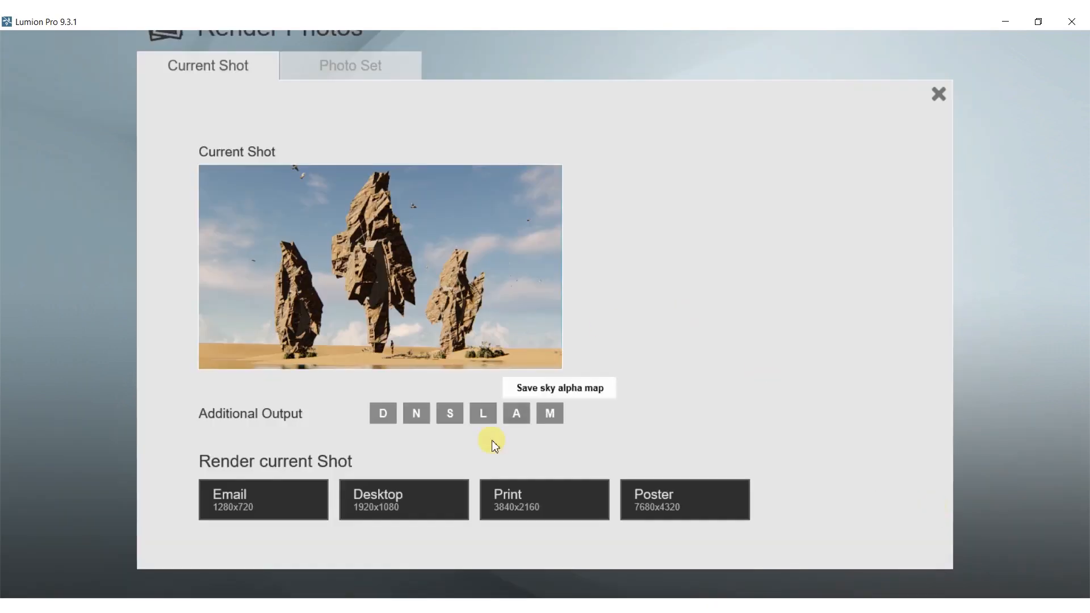
click(407, 498)
double_click(169, 179)
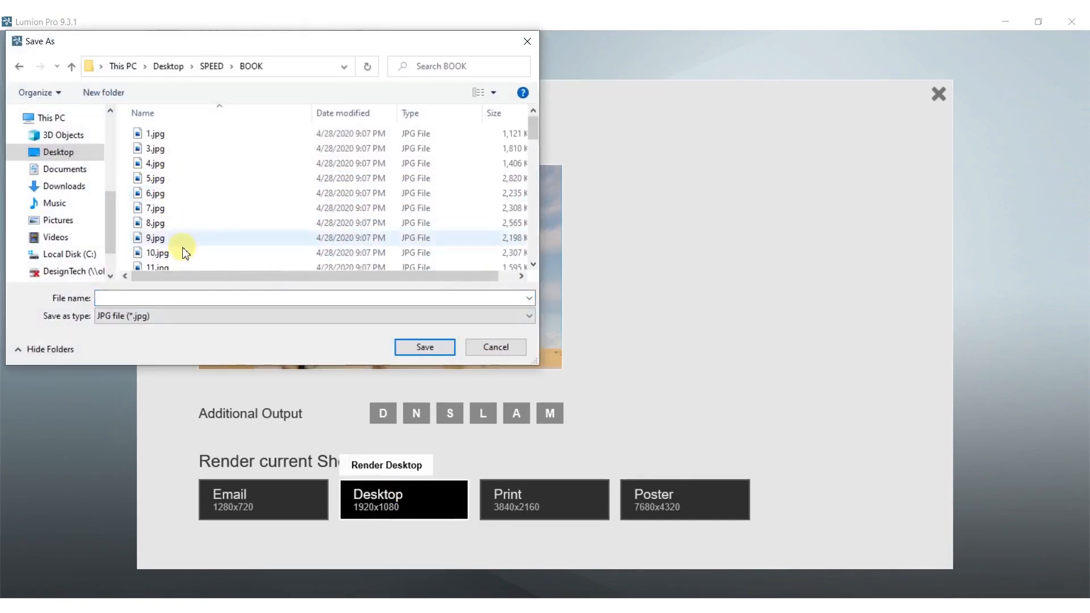
click(185, 296)
text(60)
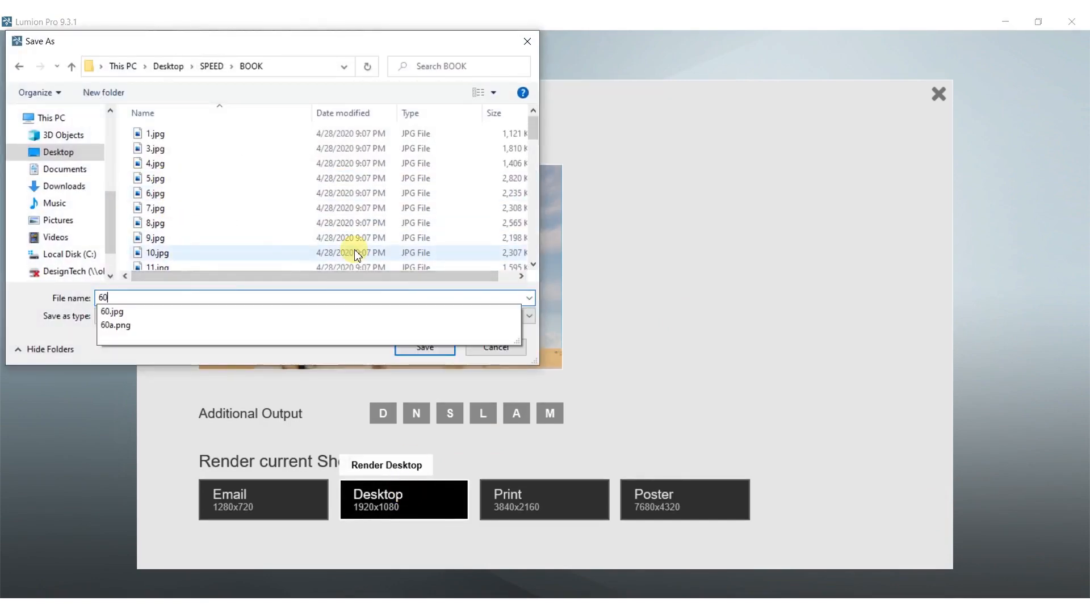
key(Return)
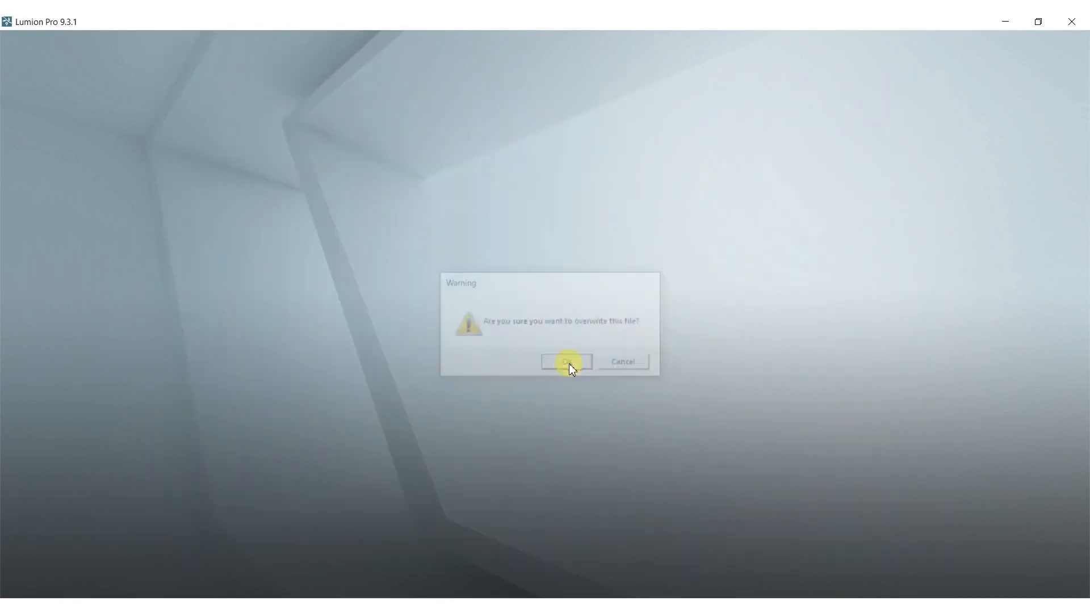
click(569, 364)
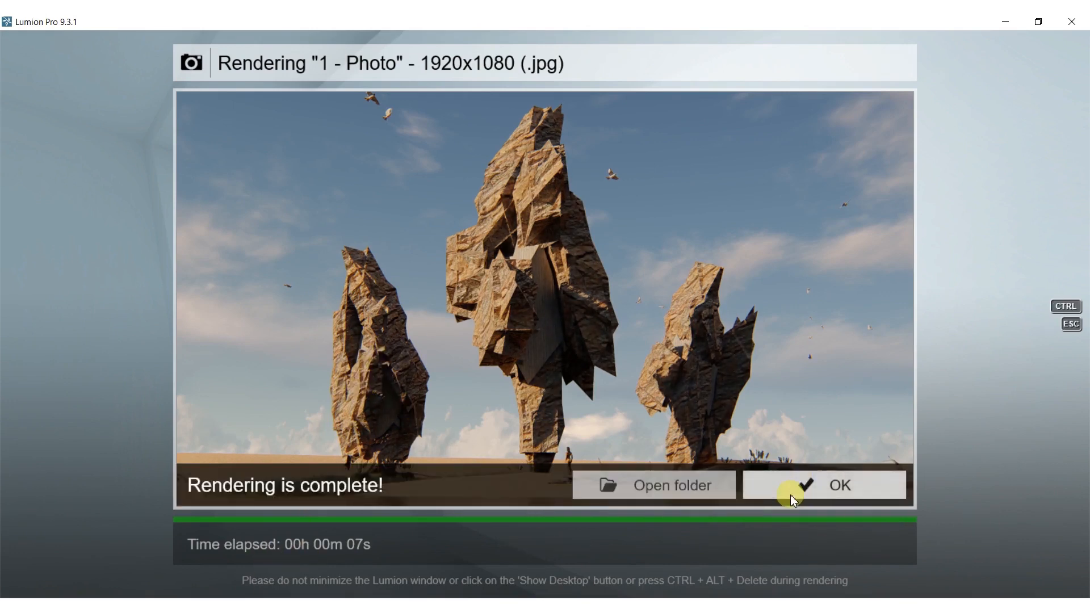
click(798, 495)
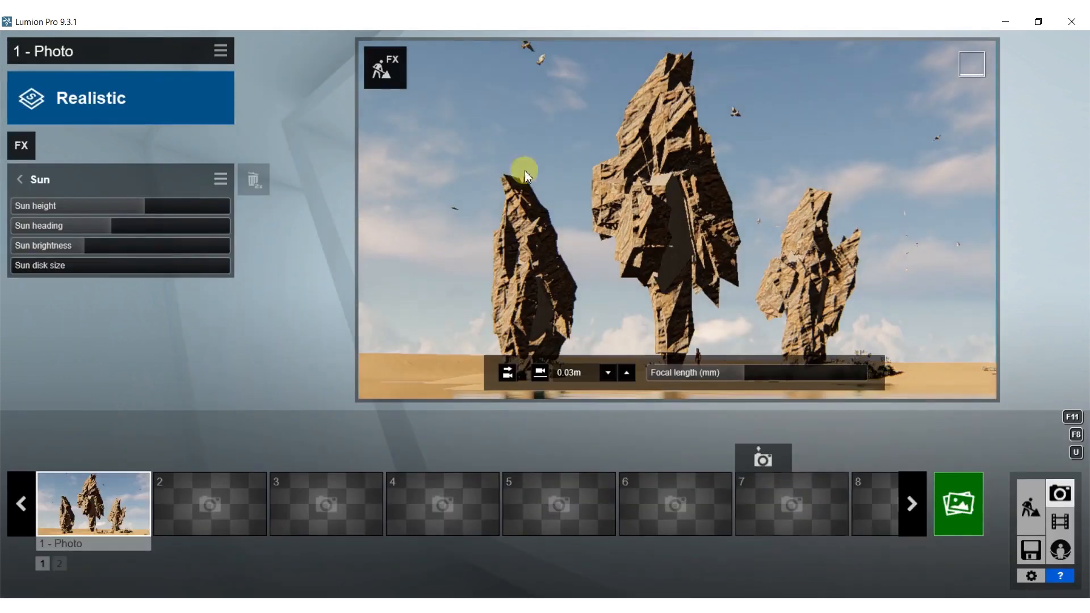
click(958, 502)
click(382, 499)
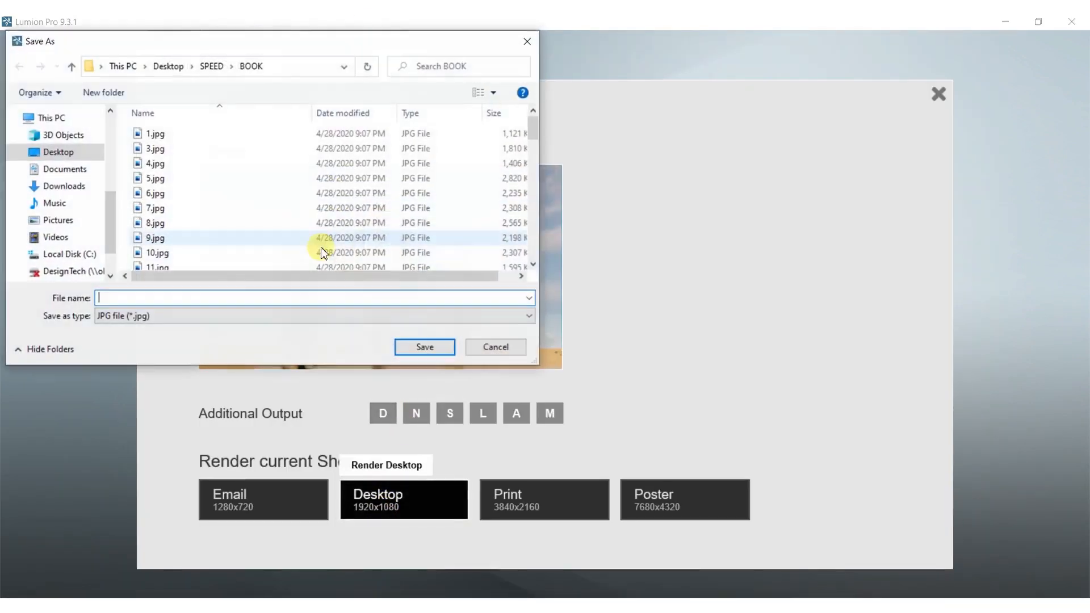
click(503, 354)
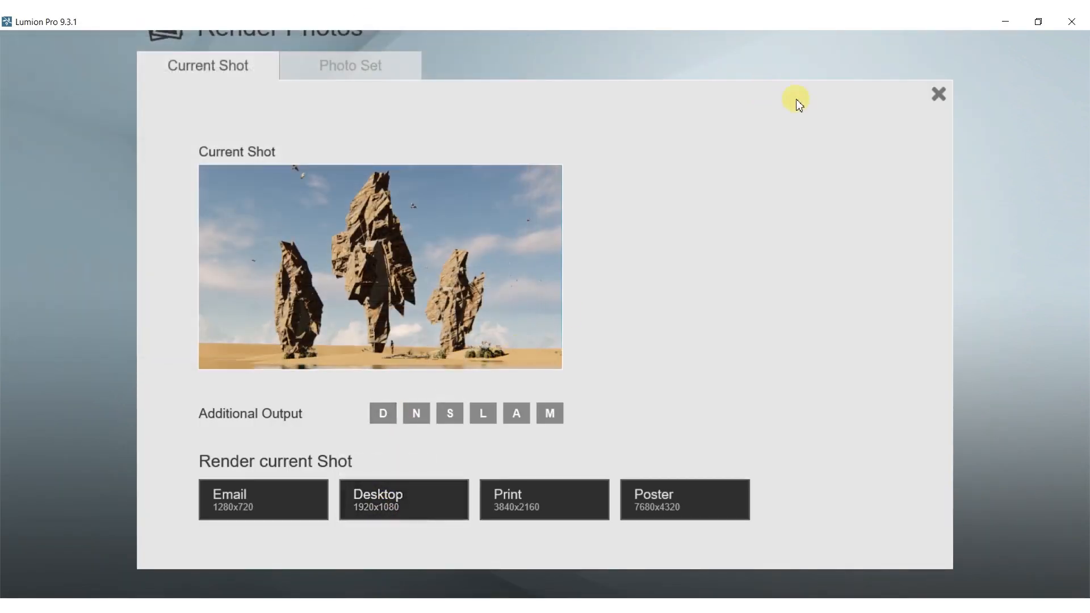
click(933, 108)
- Return to Build mode, select the outer rock surface for material editing, and open the Nature Rock category of the material library
click(1031, 508)
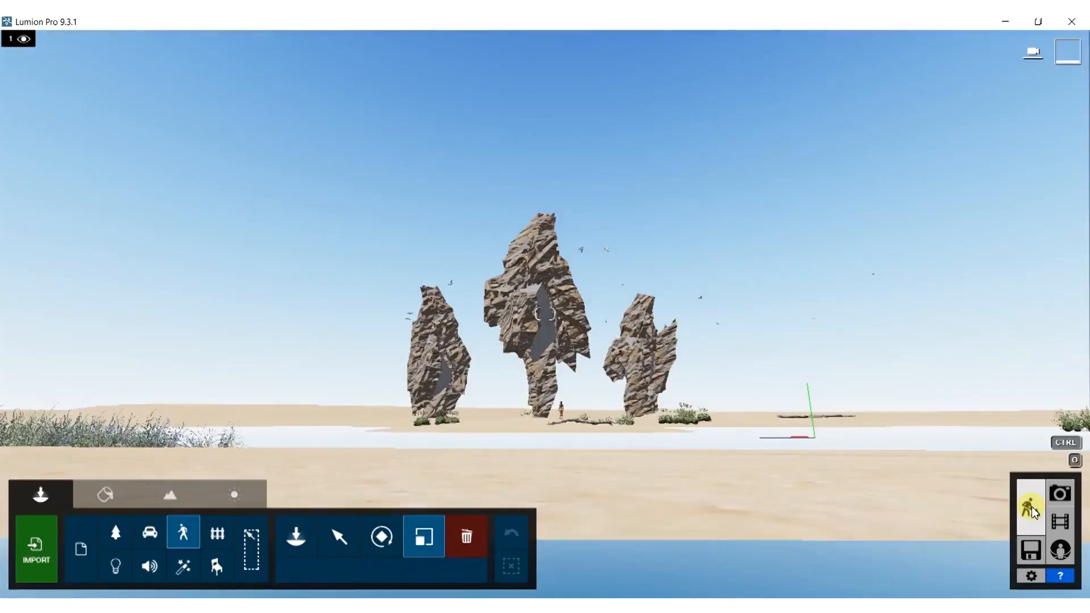
click(105, 496)
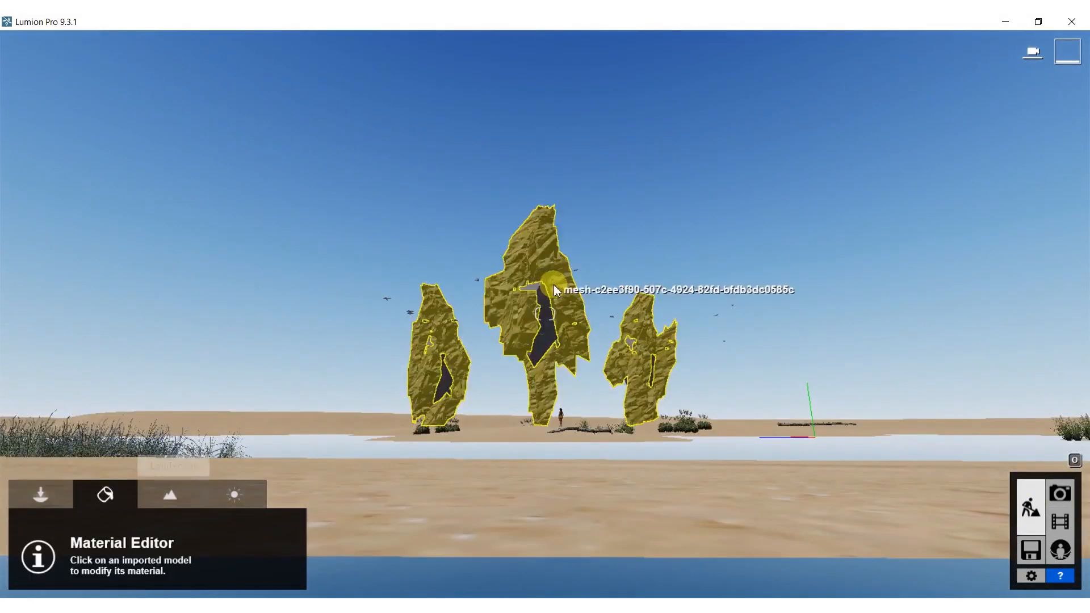
click(528, 309)
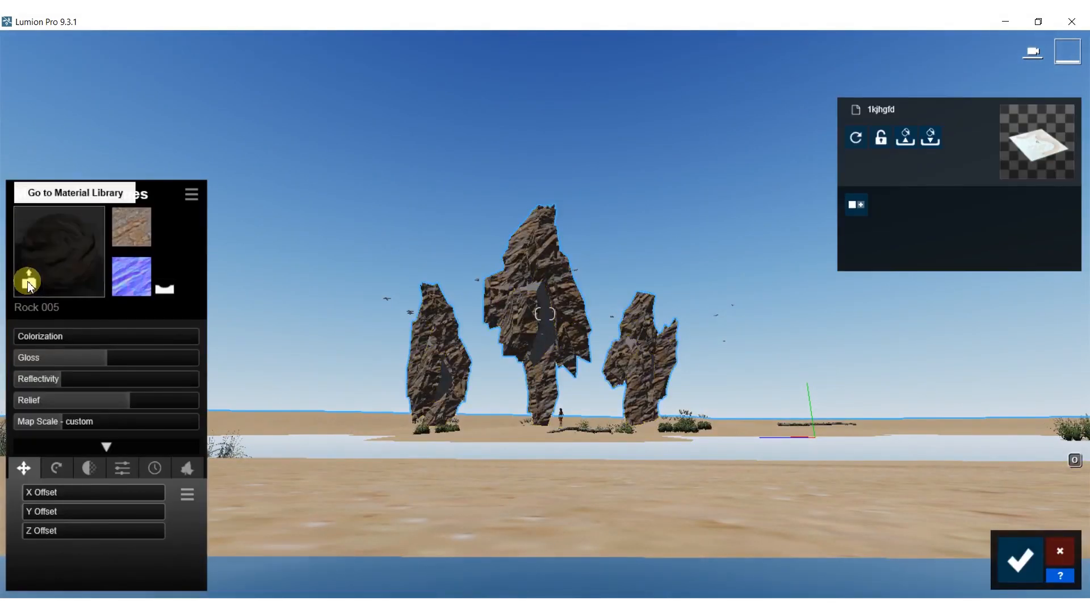
click(29, 281)
click(143, 150)
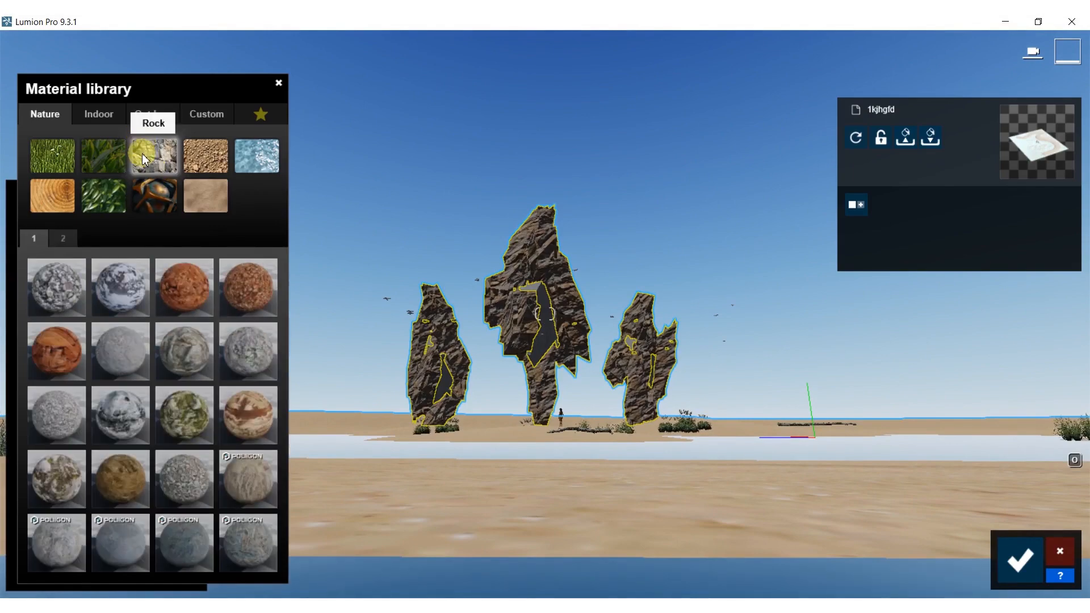
- Compare rock materials such as Landscape 02 C and Landscape 06 E up close, and apply the reddish-orange banded rock to the formations
click(181, 284)
key(w)
right_drag(441, 327, 424, 358)
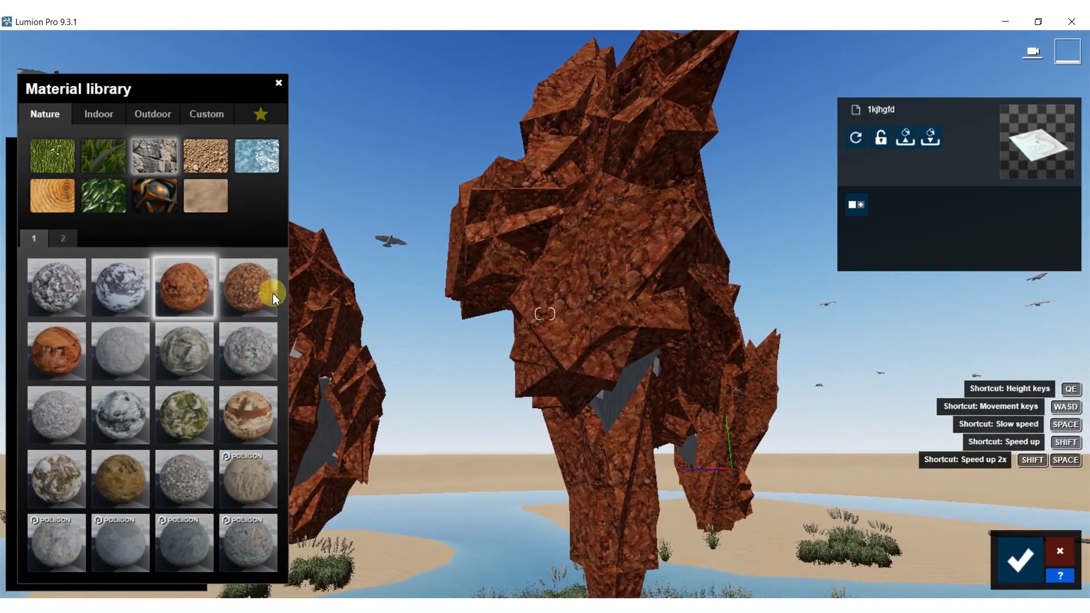
click(261, 292)
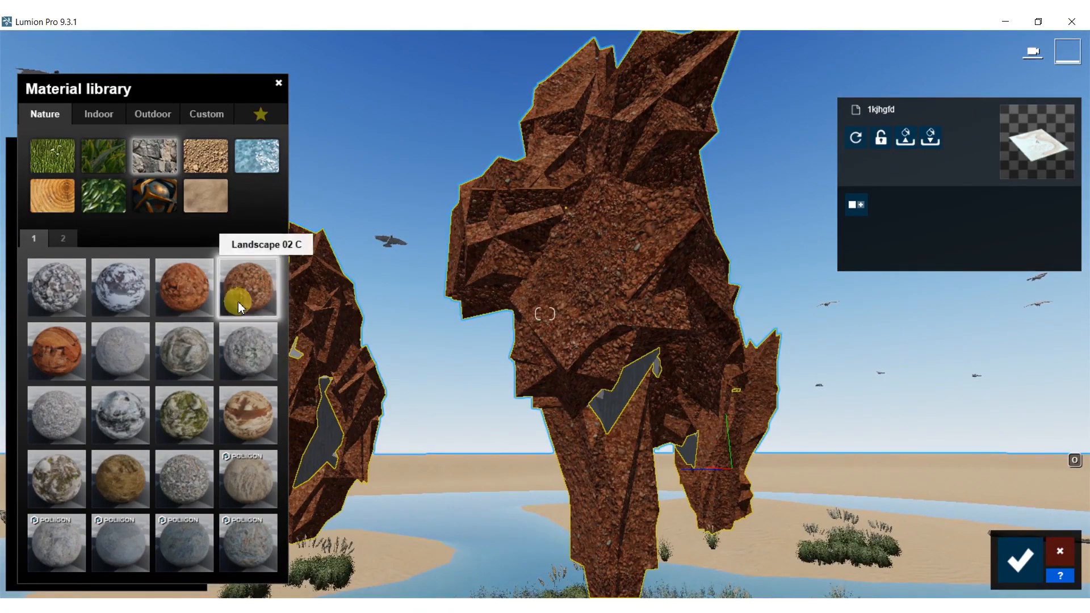
click(252, 428)
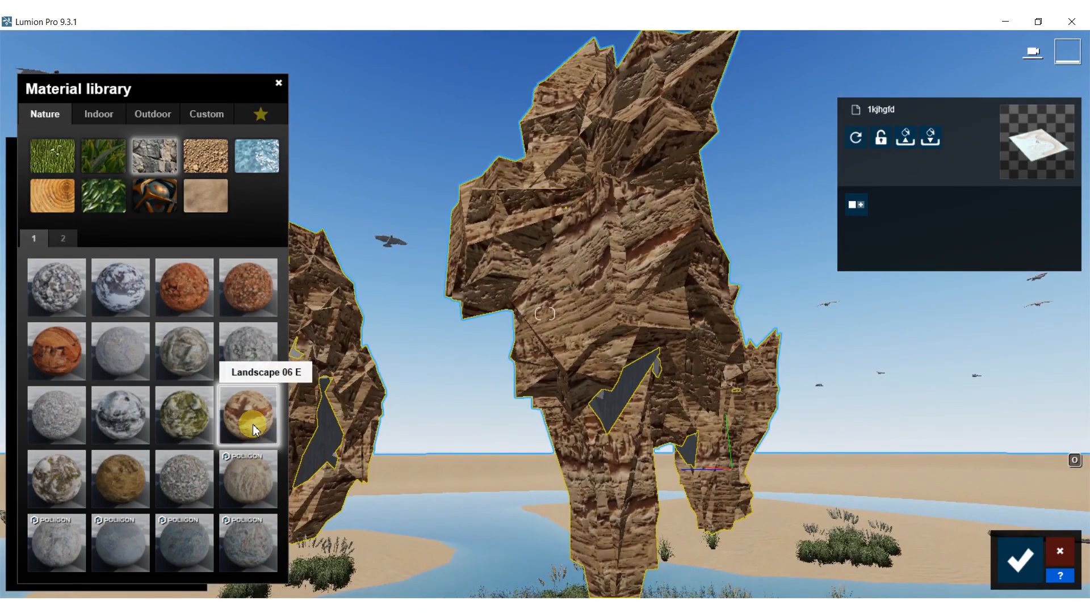
click(69, 362)
- Select the grey faces inside the rock formations and try a slight colorization on their concrete material
click(340, 469)
click(37, 339)
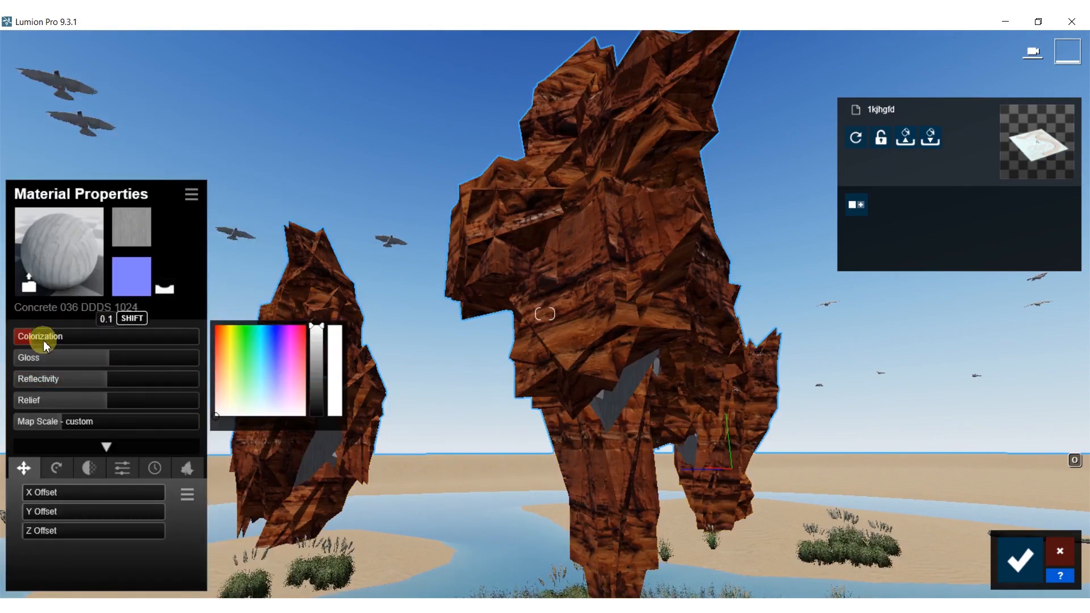
drag(59, 344, 29, 336)
- Compare Indoor Tiles materials on the grey faces, apply Polii TilesRectangularSubway 001 2k, and raise its colorization to roughly a third
click(29, 273)
click(99, 114)
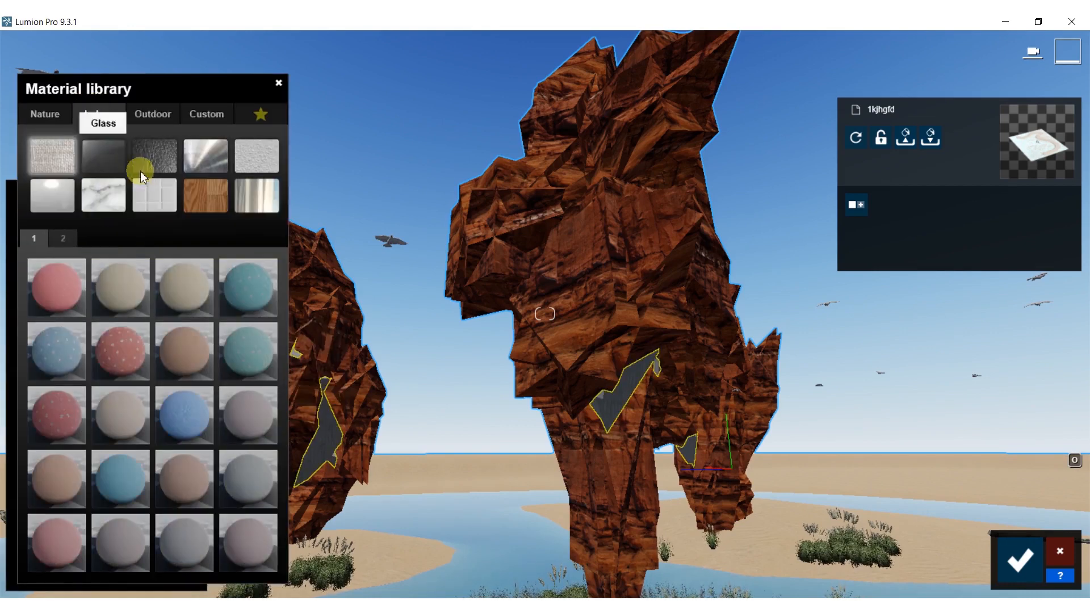
click(154, 196)
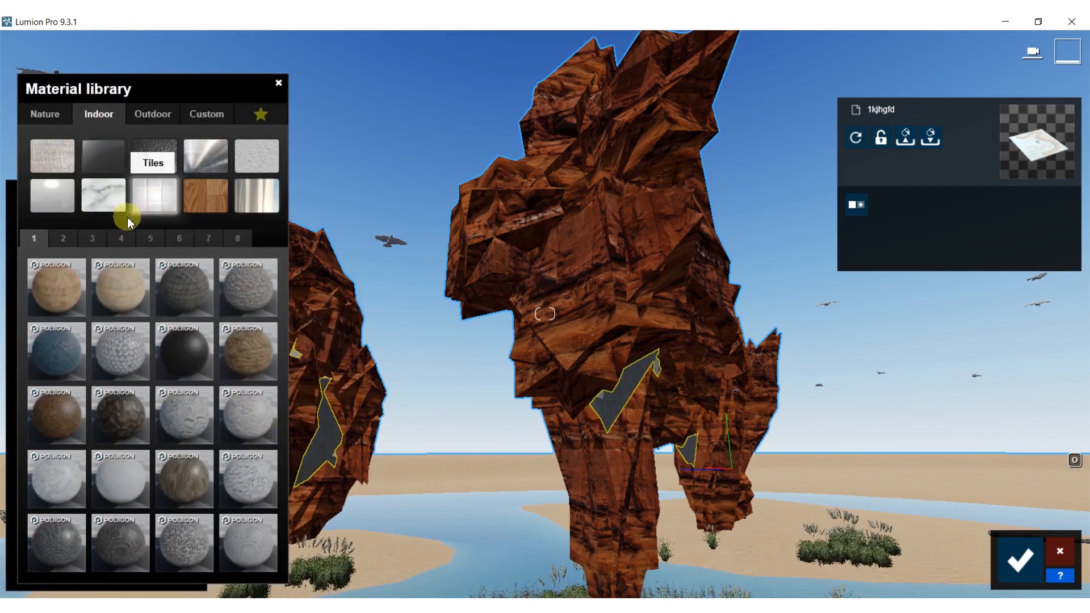
click(91, 238)
click(175, 469)
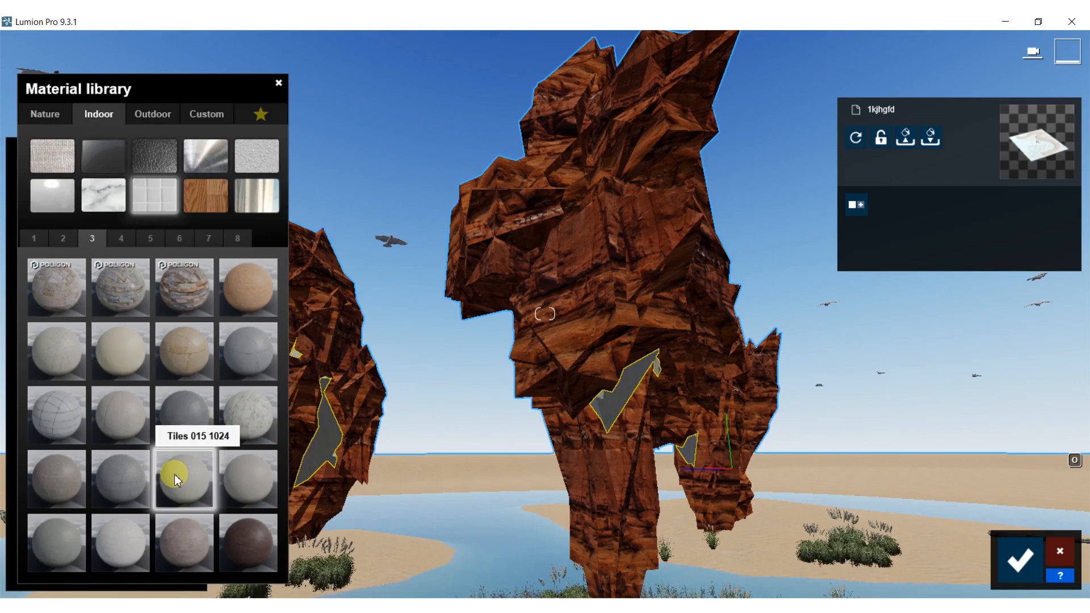
click(60, 429)
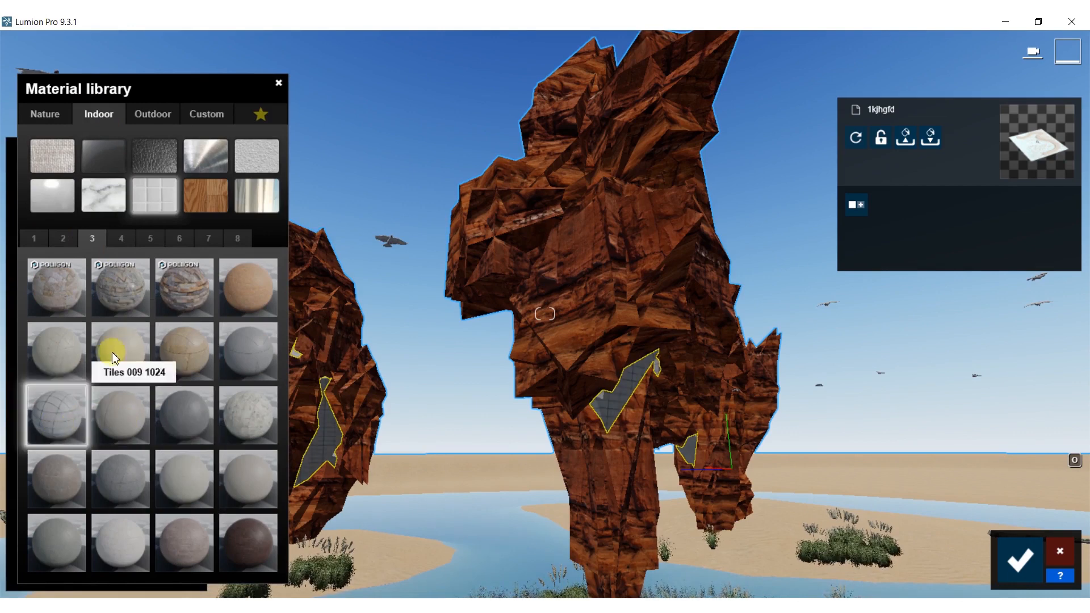
click(62, 247)
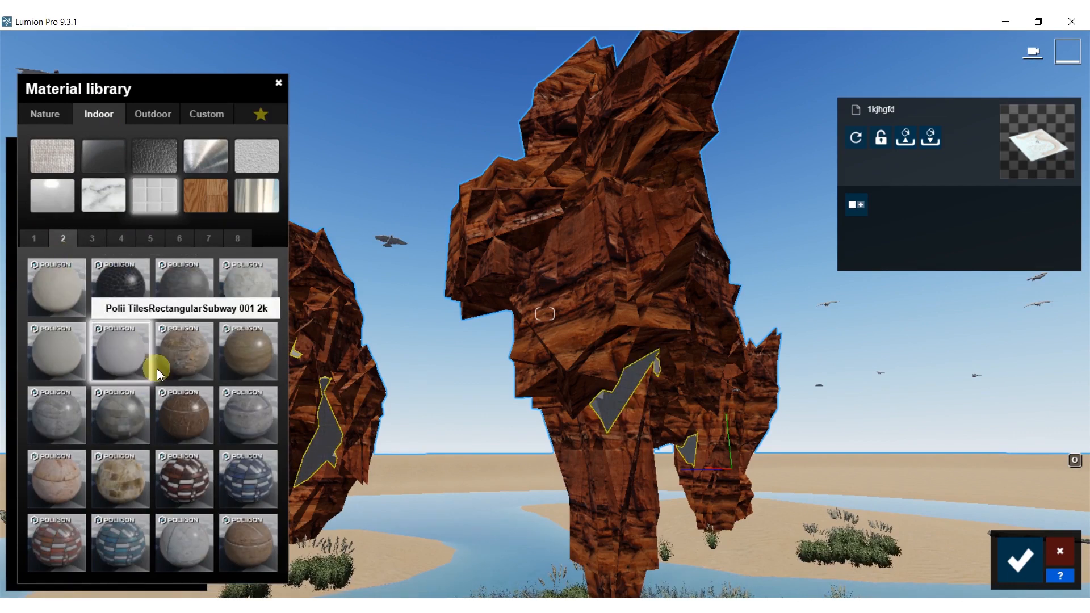
click(236, 287)
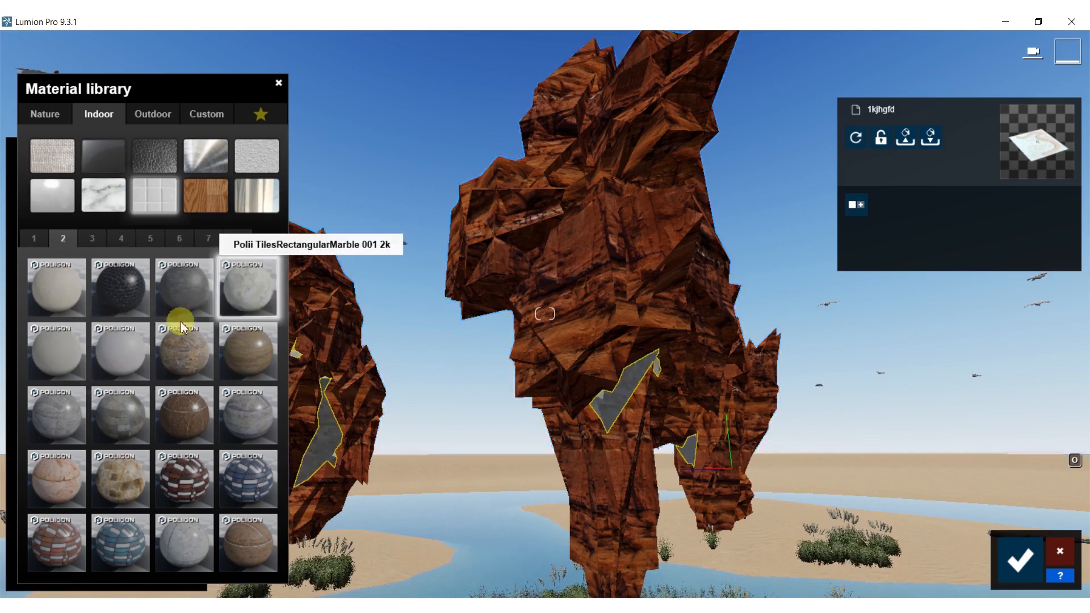
click(121, 339)
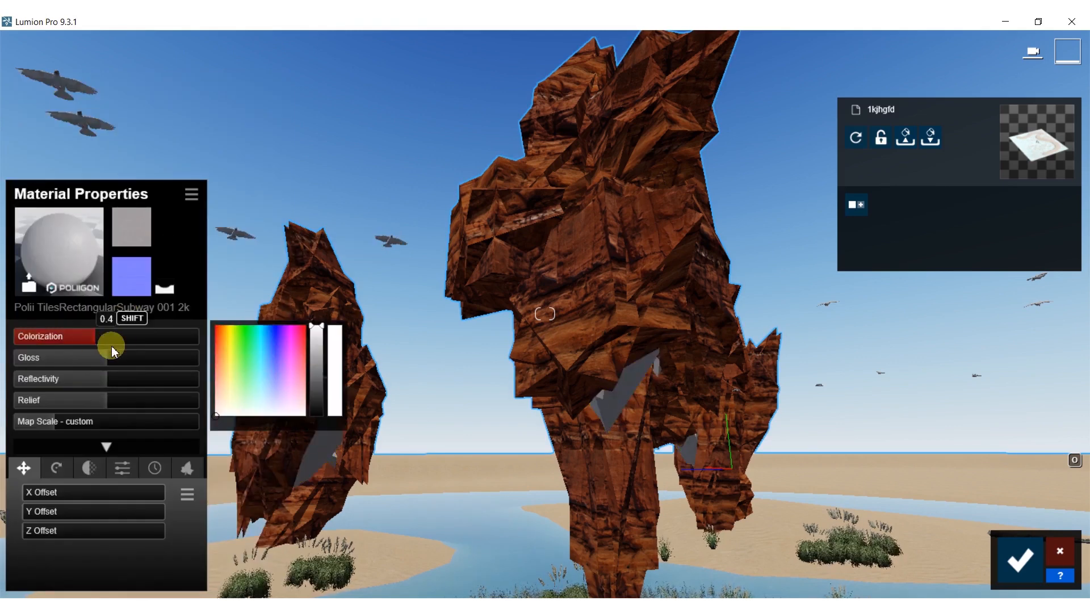
drag(100, 345, 68, 371)
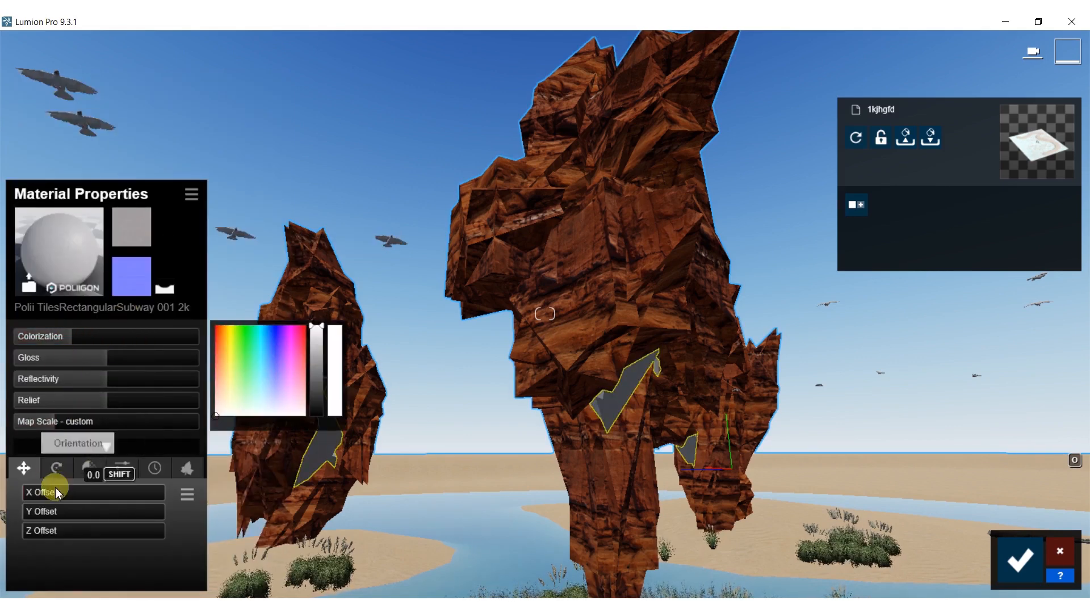
- Check the transparency and general settings of the grey faces' tile material and save the material changes
click(88, 471)
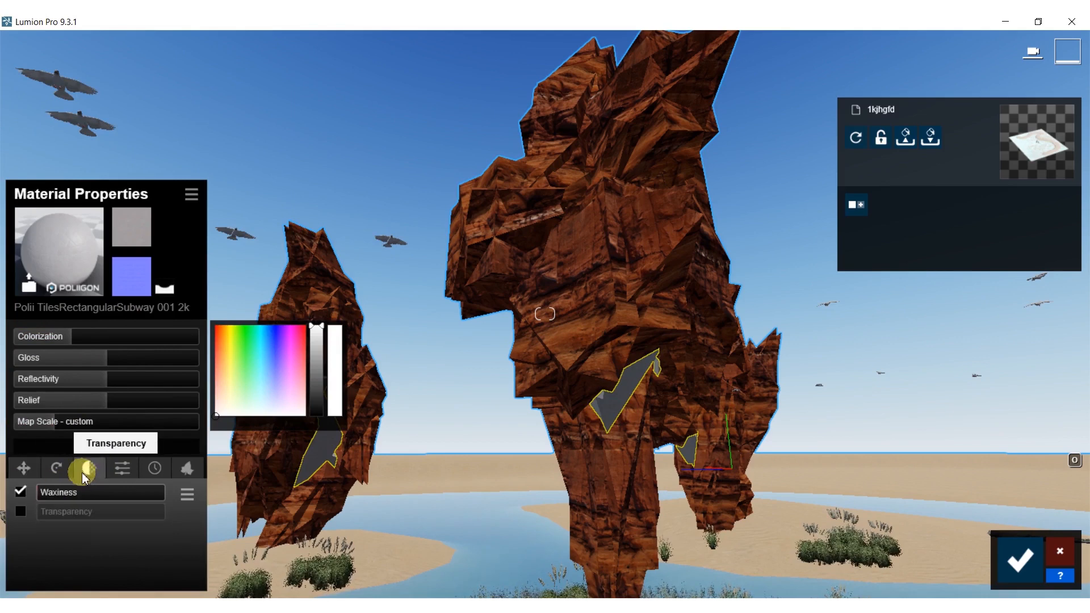
click(121, 477)
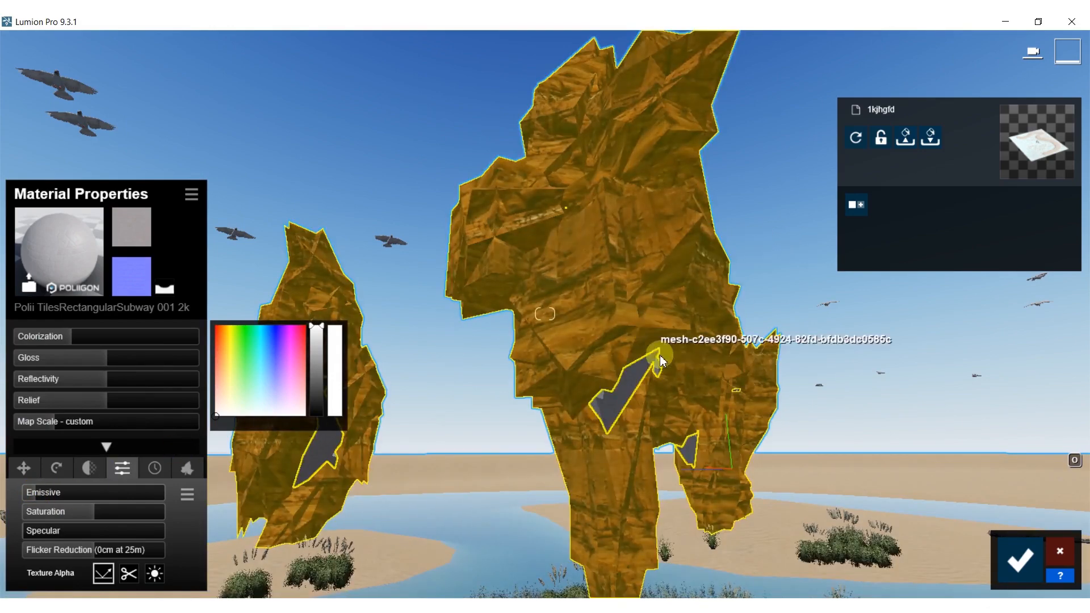
click(1017, 556)
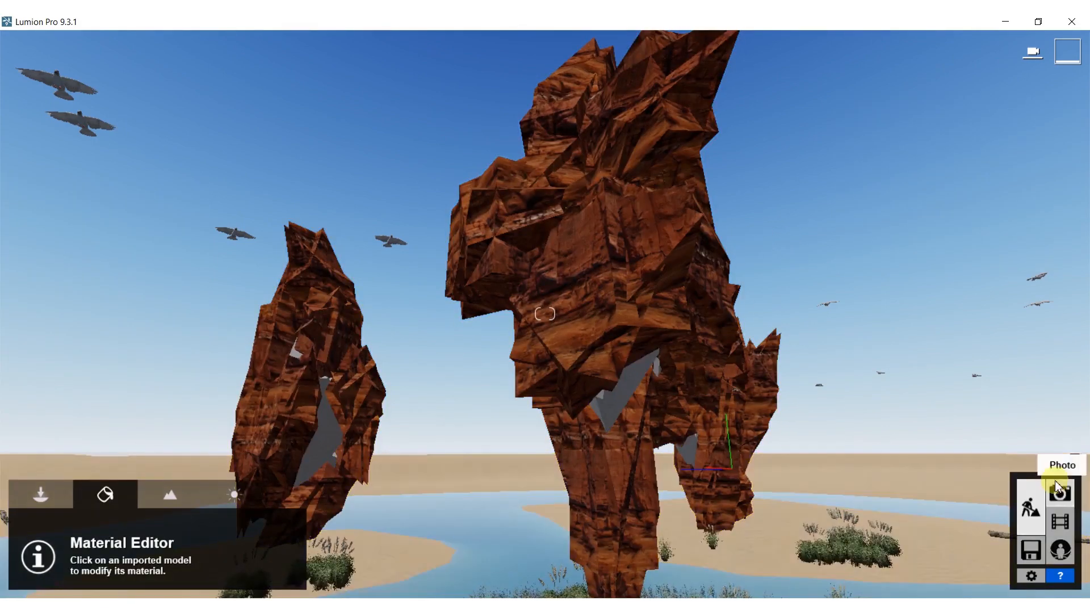
- Render the stored photo of the rock formations at Desktop 1920x1080 and save it as 90
click(1060, 493)
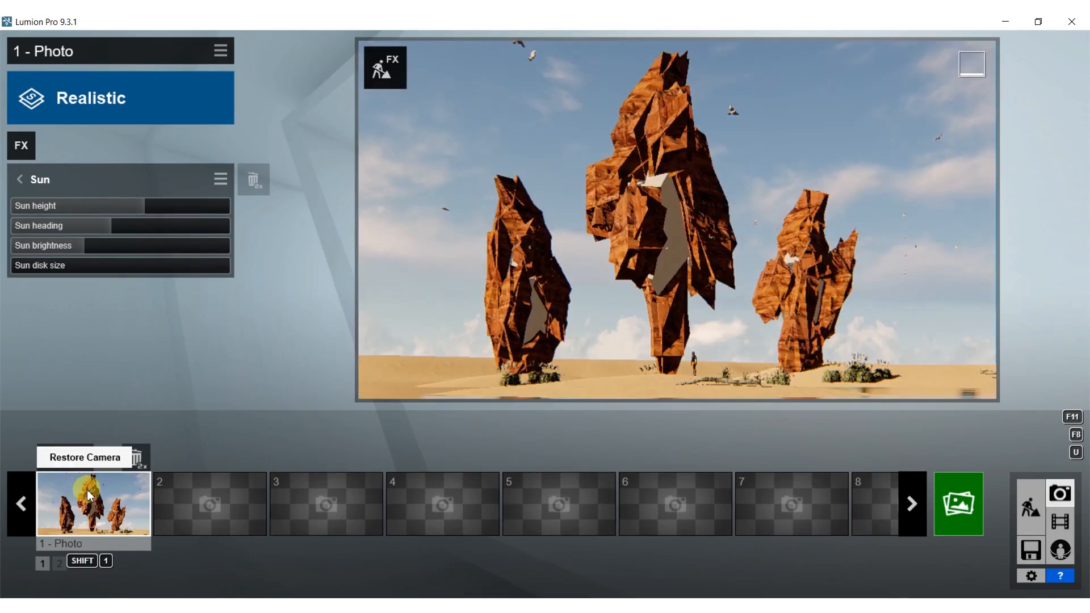
click(939, 511)
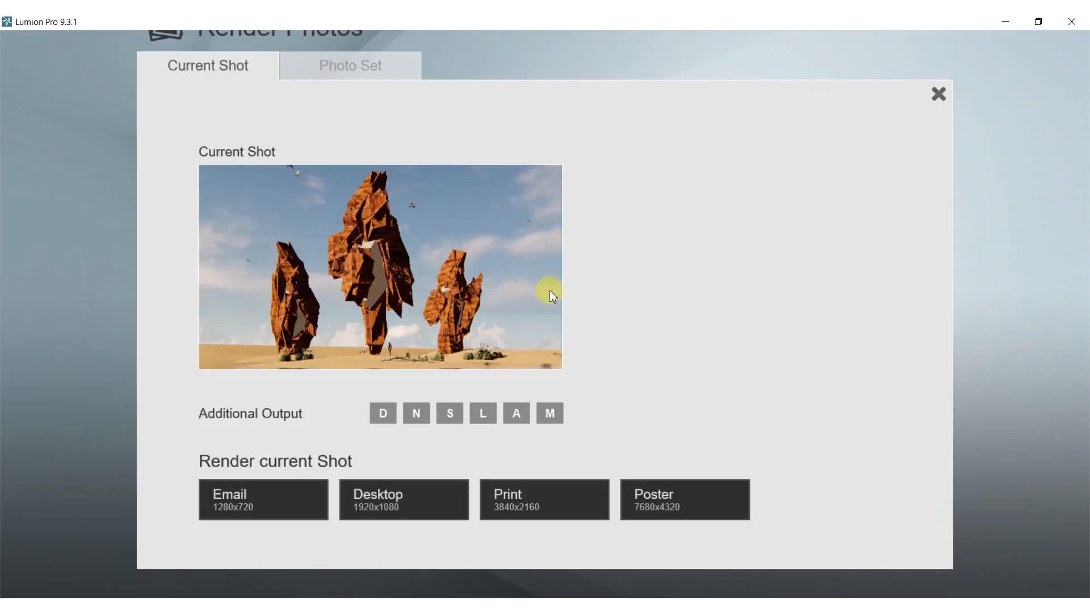
click(365, 504)
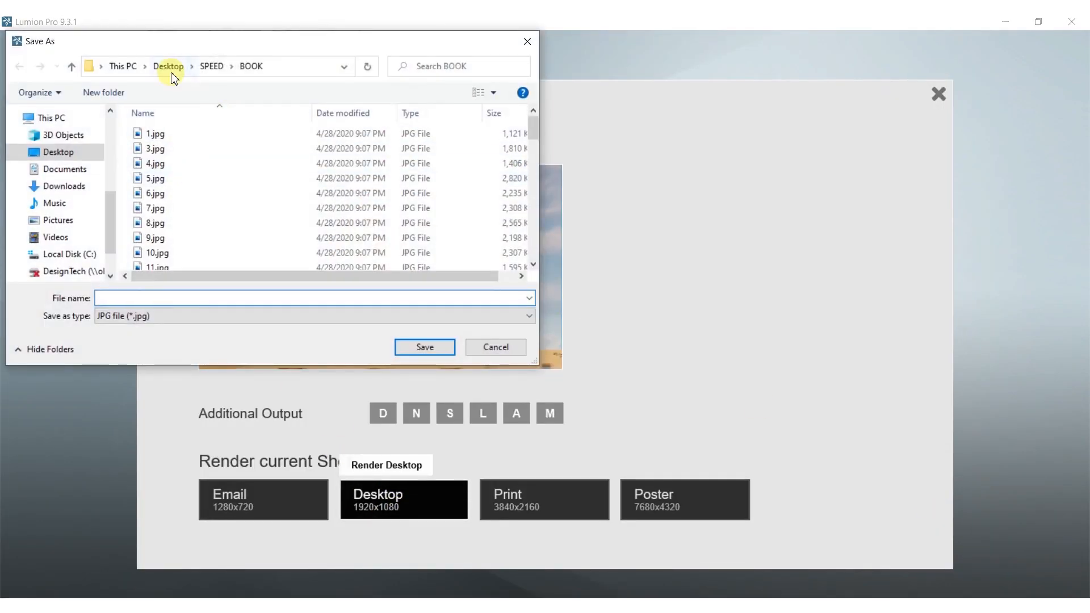
text(90)
key(Return)
key(Return)
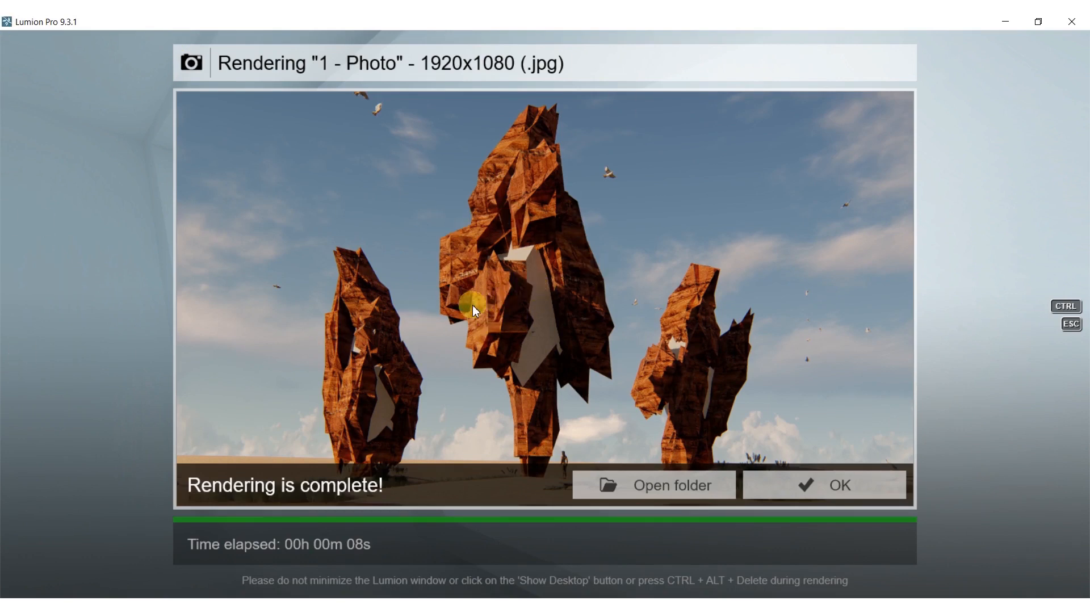
click(819, 482)
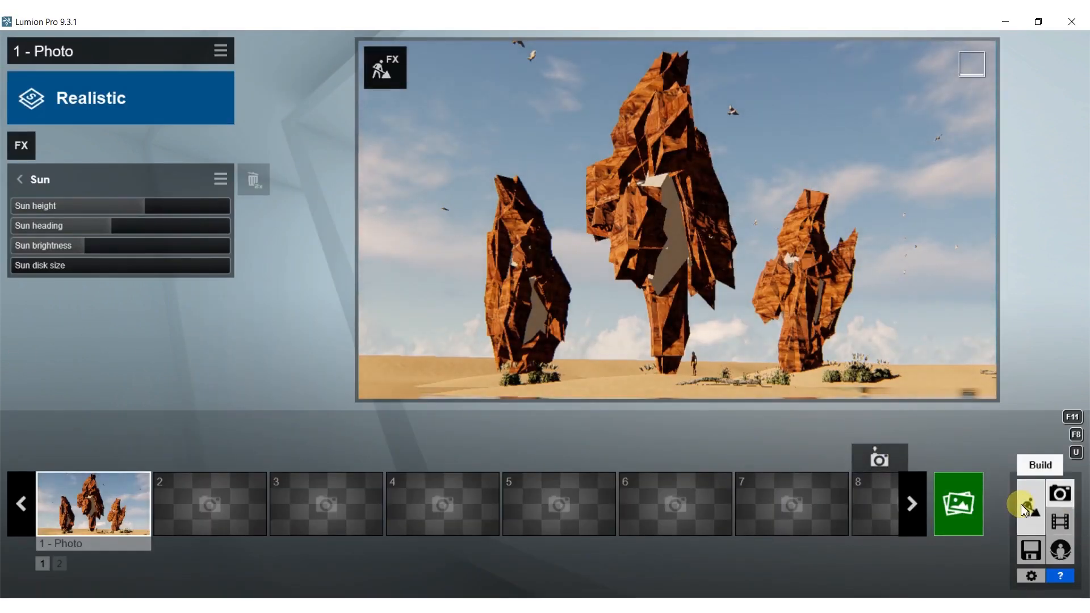
- Return to Build mode, select the outer rock surface's Landscape 02 E material, and set its relief to 2.0
click(1032, 504)
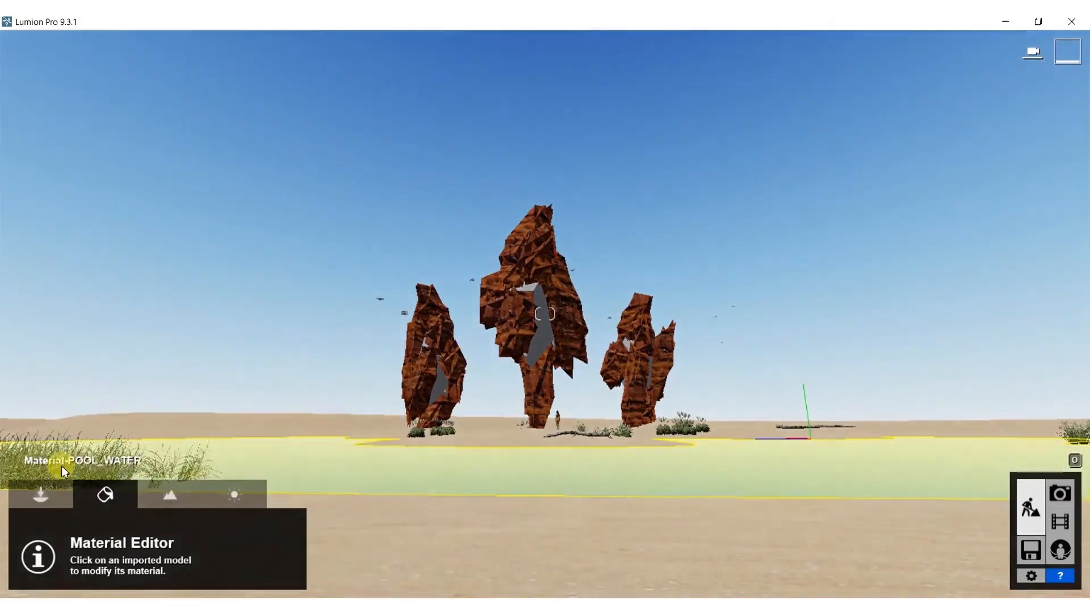
click(520, 316)
right_drag(515, 317, 522, 321)
scroll(522, 321, up, 5)
scroll(517, 321, down, 5)
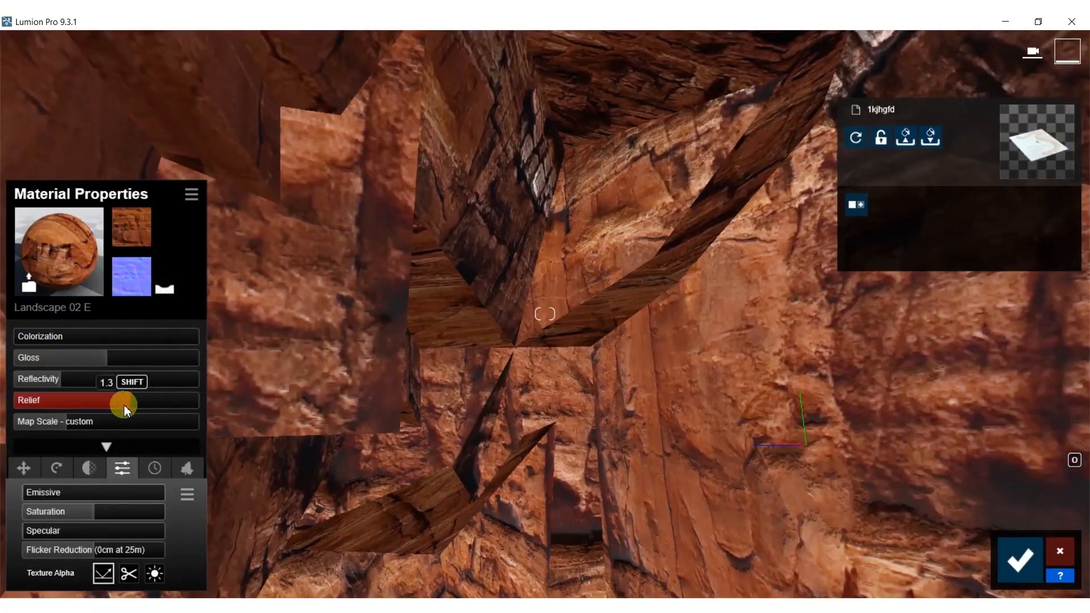
drag(125, 407, 365, 400)
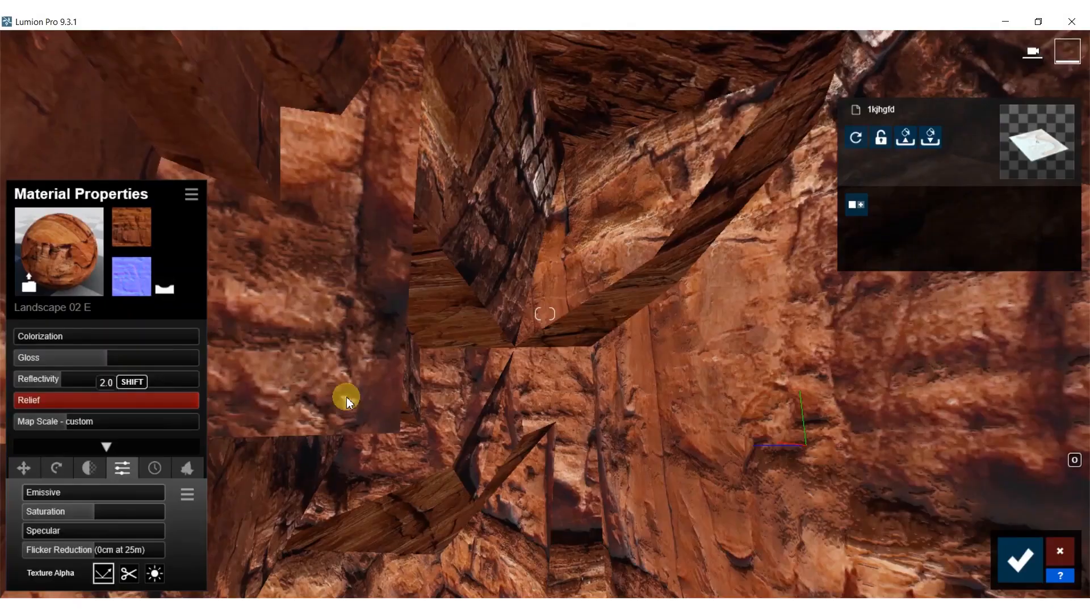
- Give the rock material stone weathering of about half strength with edge wear near maximum, and save the changes
click(180, 465)
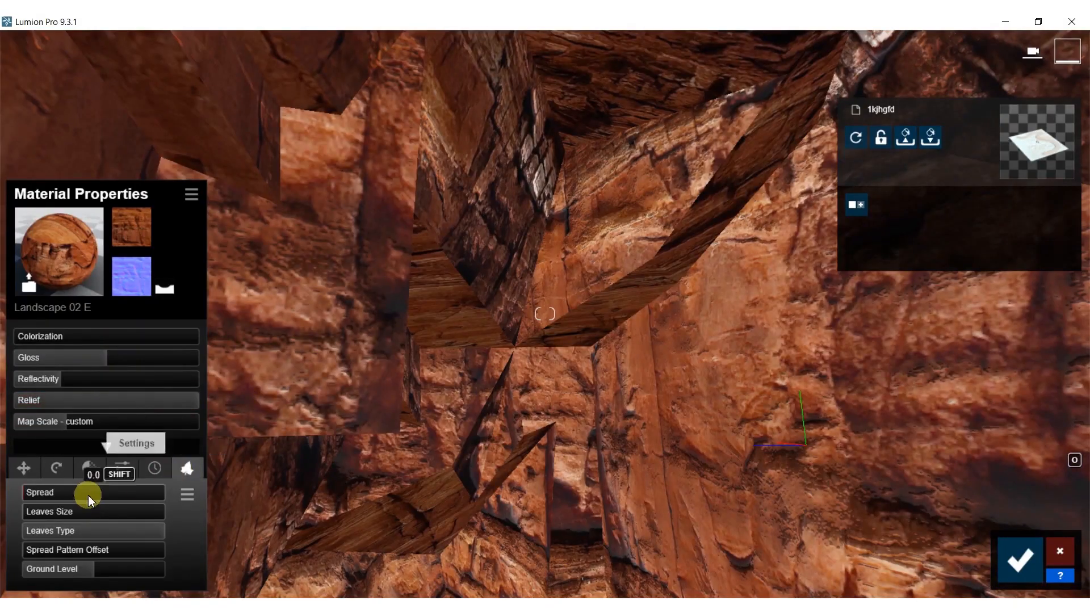
click(152, 468)
click(32, 515)
drag(30, 576, 162, 573)
drag(31, 492, 108, 482)
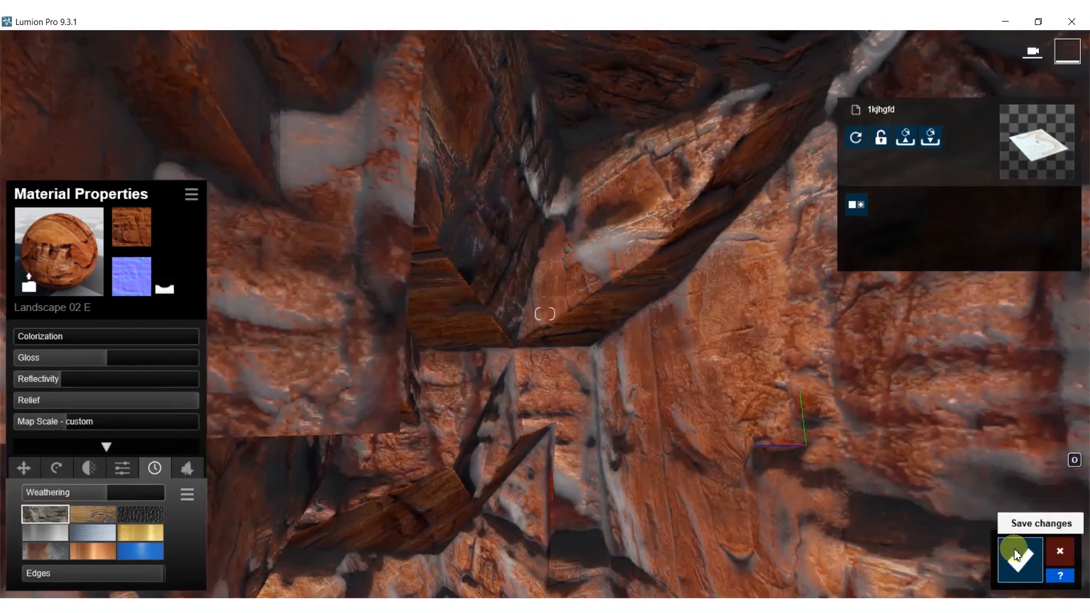
click(1018, 556)
- Switch to Photo mode and move the camera out of the rock close-up to frame all three formations from 1.60 m height
click(1057, 494)
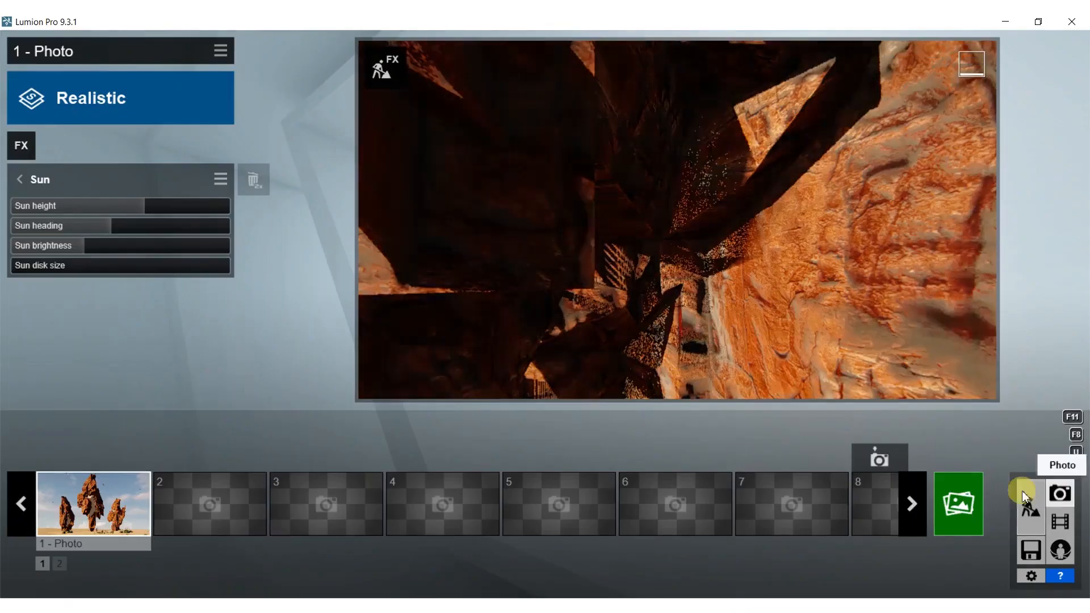
click(65, 459)
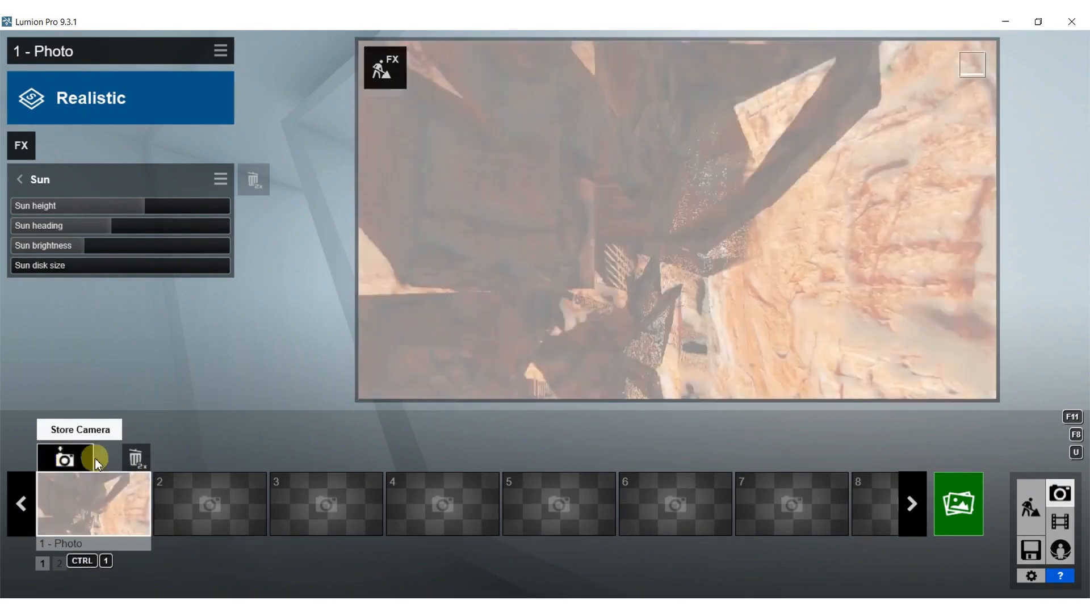
scroll(579, 181, down, 8)
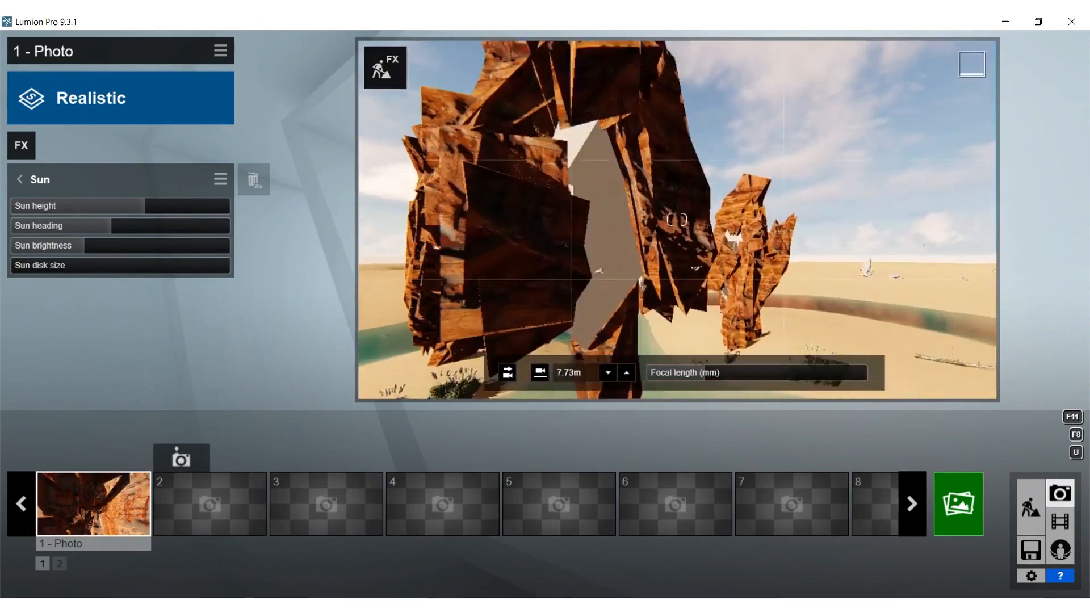
key(w)
key(e)
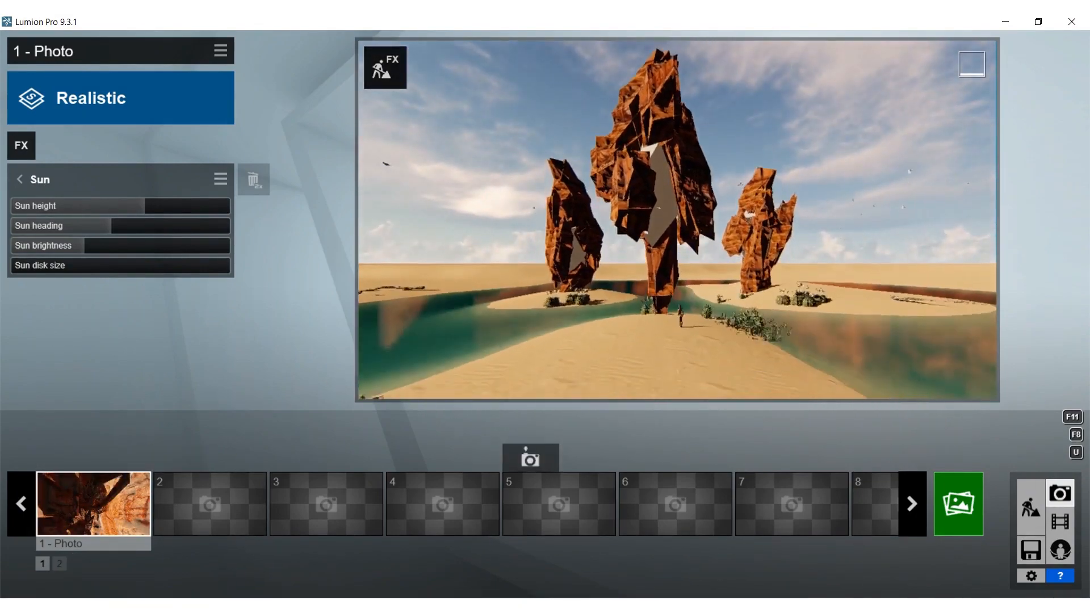
key(a)
key(s)
right_drag(341, 374, 326, 339)
key(e)
mouse_move(696, 334)
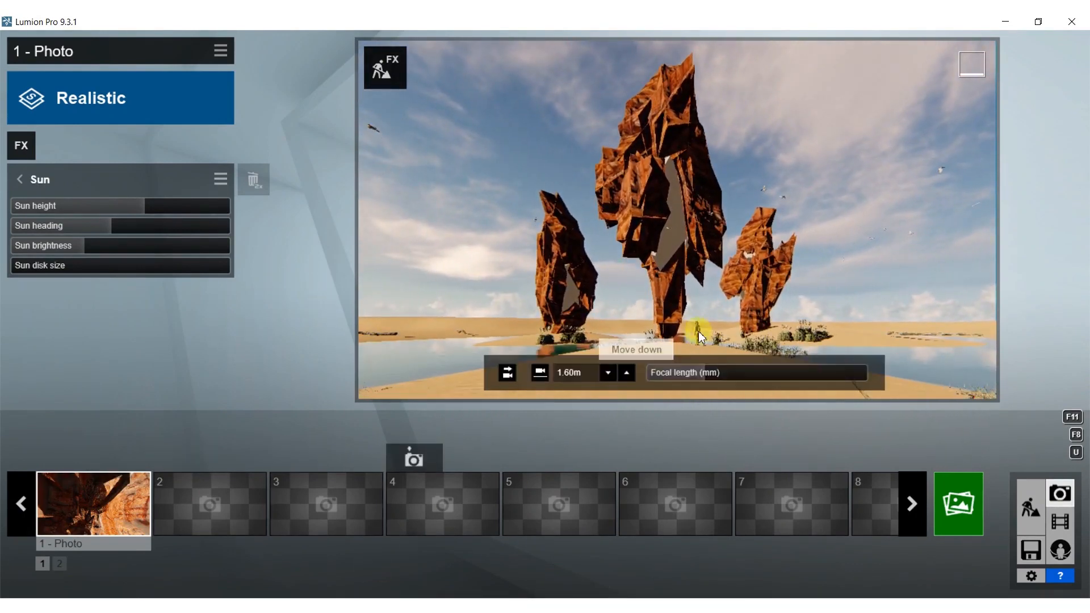
- Set the focal length to about 20.3 mm and back the camera away from the formations at about 0.32 m height
mouse_move(708, 374)
mouse_down()
mouse_move(718, 376)
mouse_move(714, 354)
mouse_up()
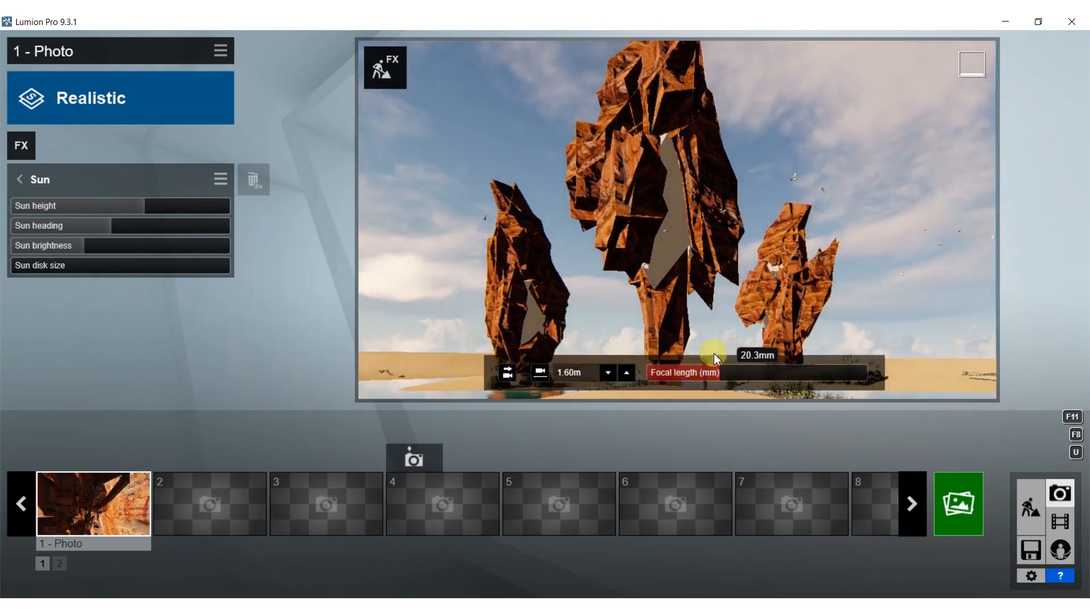
key(s)
right_drag(716, 348, 716, 348)
key(s)
mouse_move(702, 301)
right_down()
mouse_move(699, 341)
mouse_move(703, 294)
right_up()
key(s)
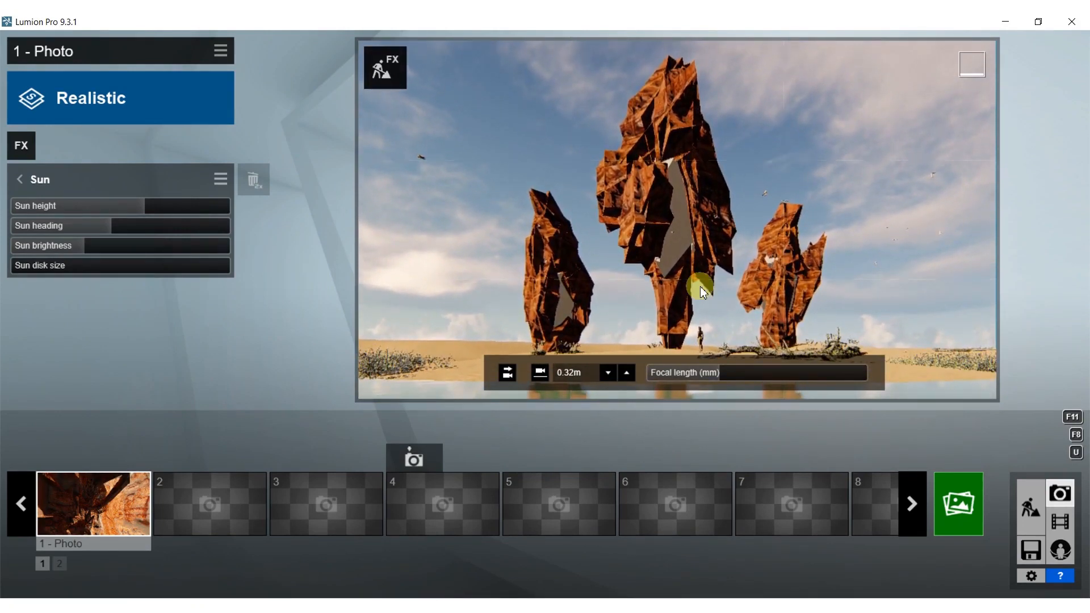
- Lengthen the focal length further, reframe the three formations from about 0.28 m height, and store the view in photo slot 1
drag(710, 375, 742, 373)
mouse_move(735, 277)
right_down()
mouse_move(736, 389)
mouse_move(736, 265)
right_up()
key(s)
key(s)
key(s)
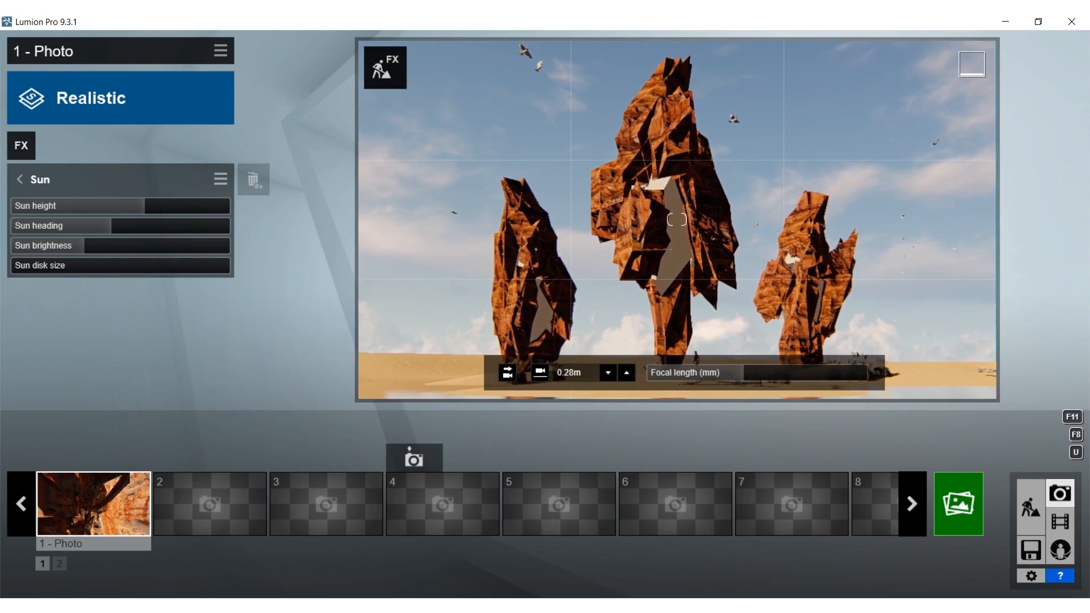
key(ctrl+1)
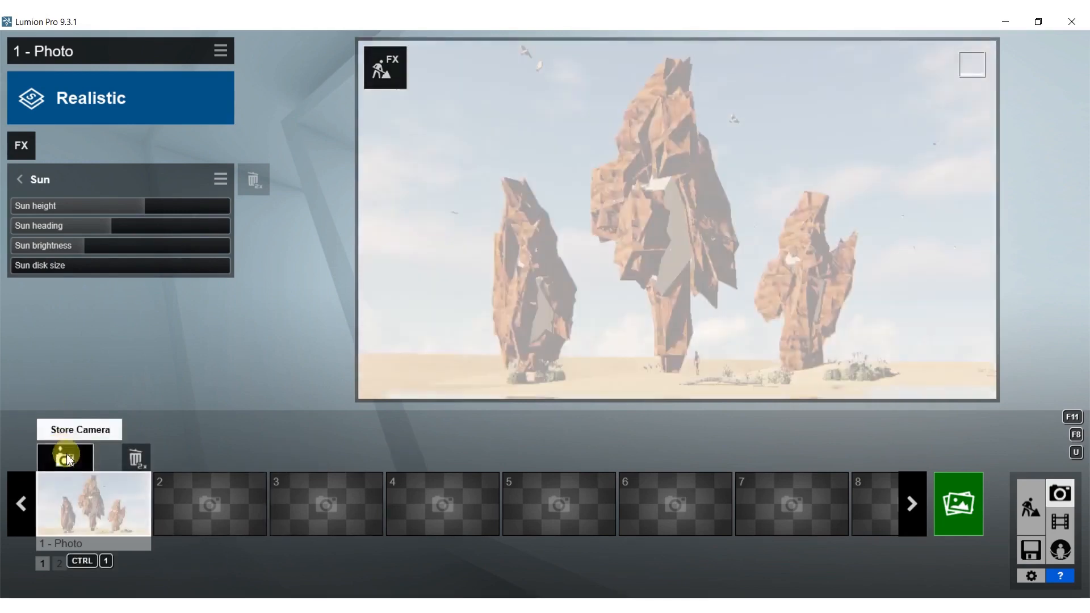
- Render the reframed shot at Desktop 1920x1080, saving it as 1 over the existing file
click(965, 500)
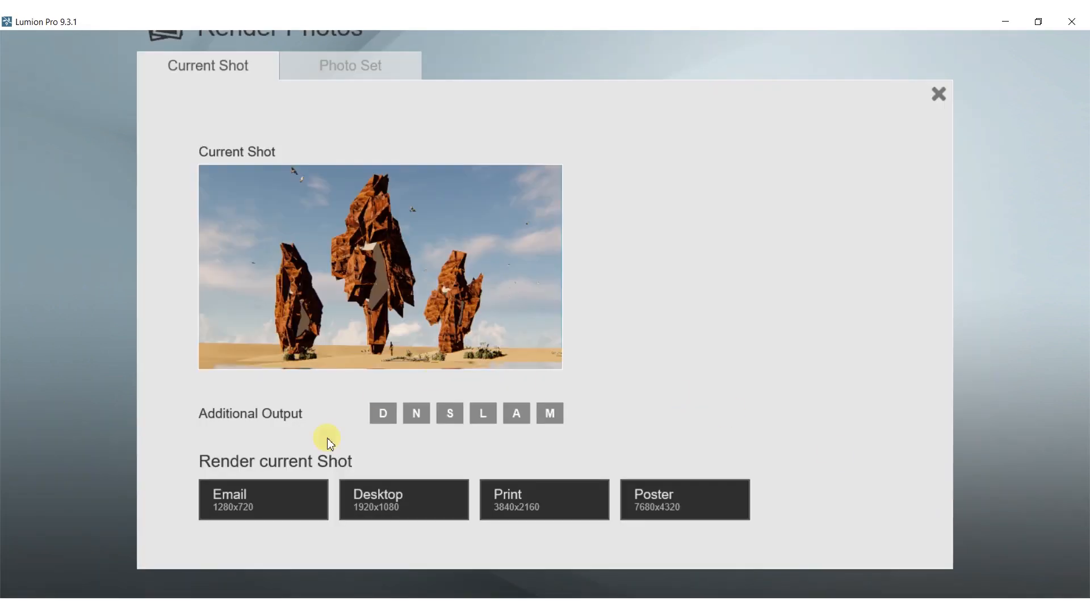
click(396, 519)
text(1)
key(Return)
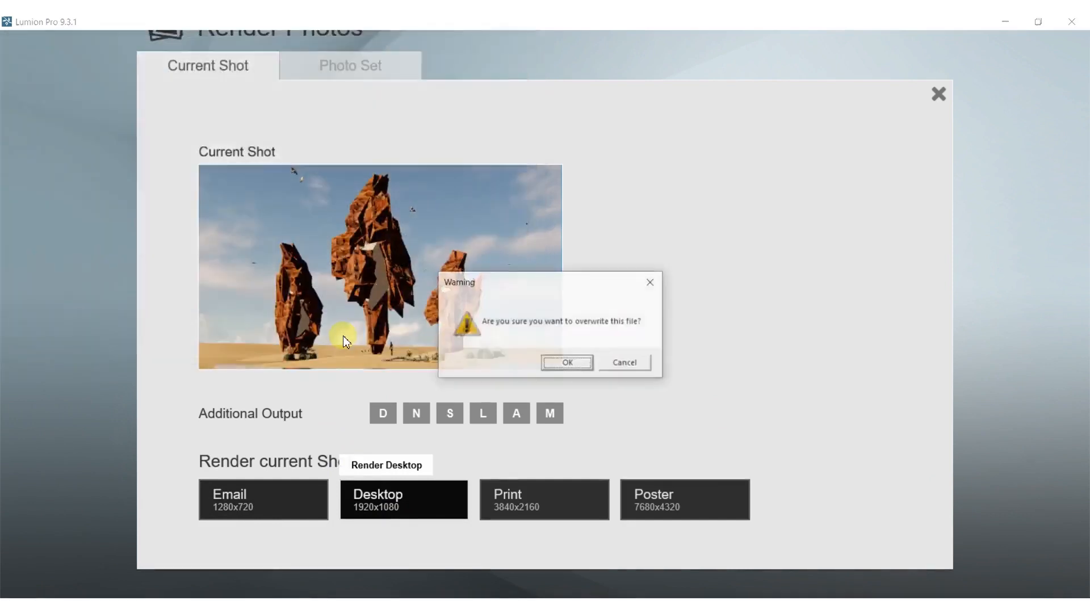
key(Return)
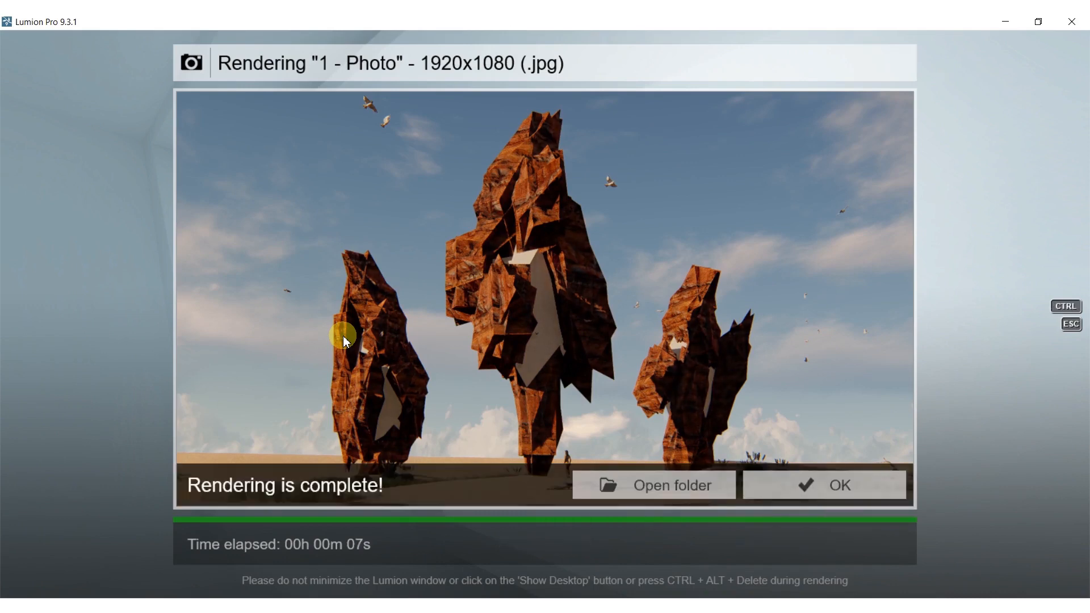
click(834, 475)
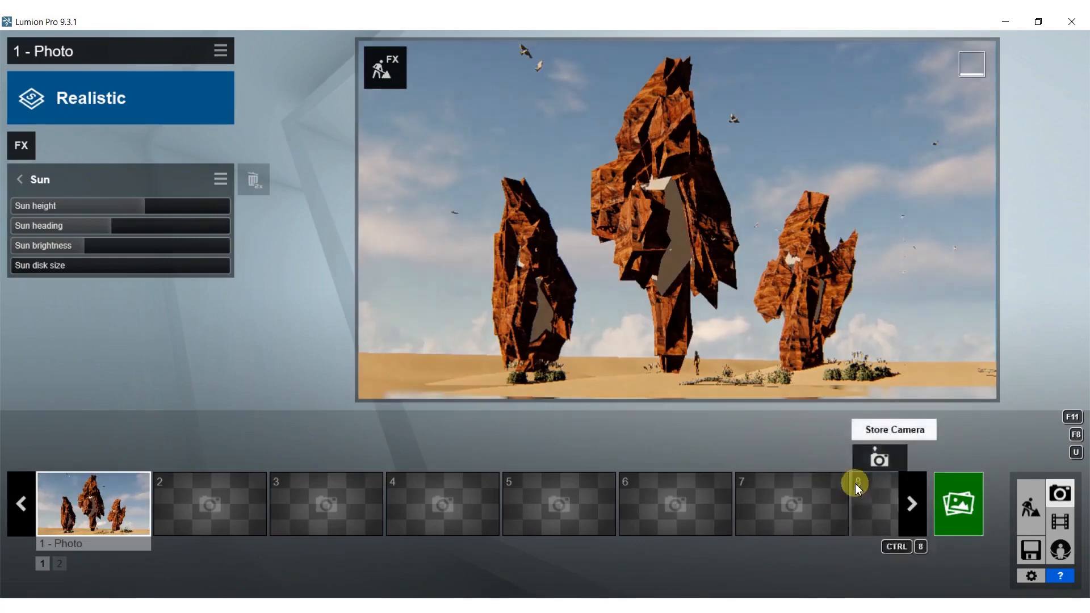
- Return to Build mode, move closer to the formations, and open the material library for the outer rock surface
click(1031, 507)
key(w)
key(q)
right_drag(573, 327, 651, 316)
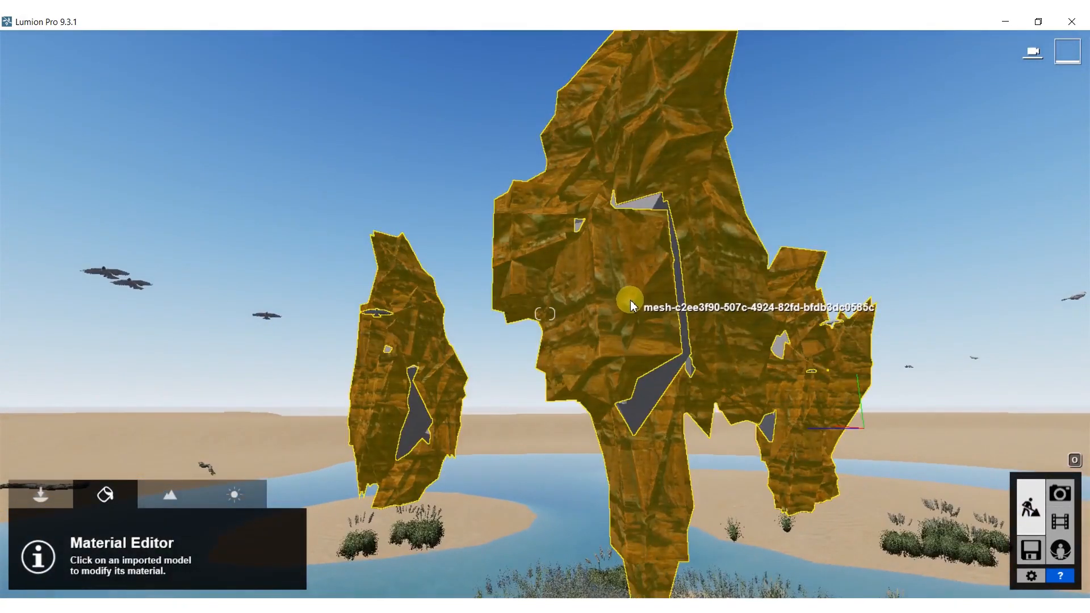
click(628, 297)
click(29, 282)
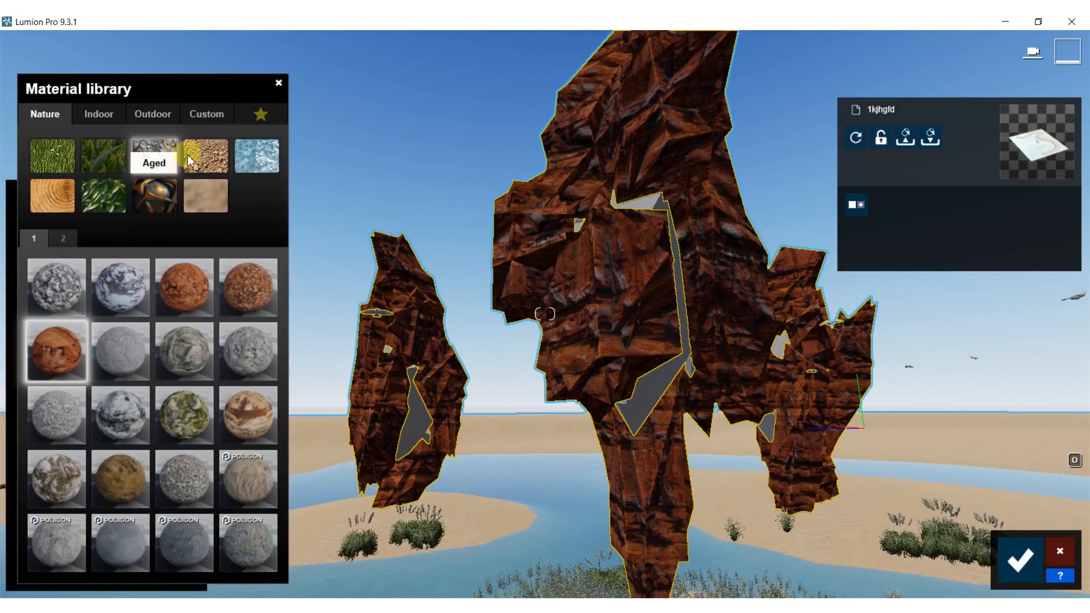
- Compare Outdoor Roofing materials such as Roof 012 on the rocks and apply Polii Roof TilesClay 003 2k
click(153, 113)
click(52, 196)
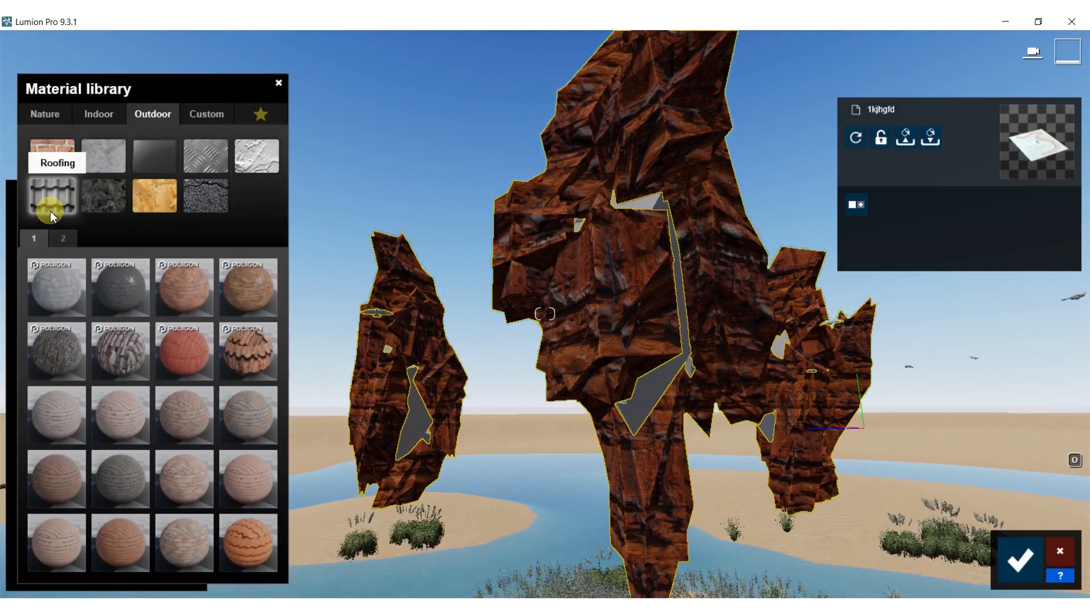
click(187, 360)
click(252, 366)
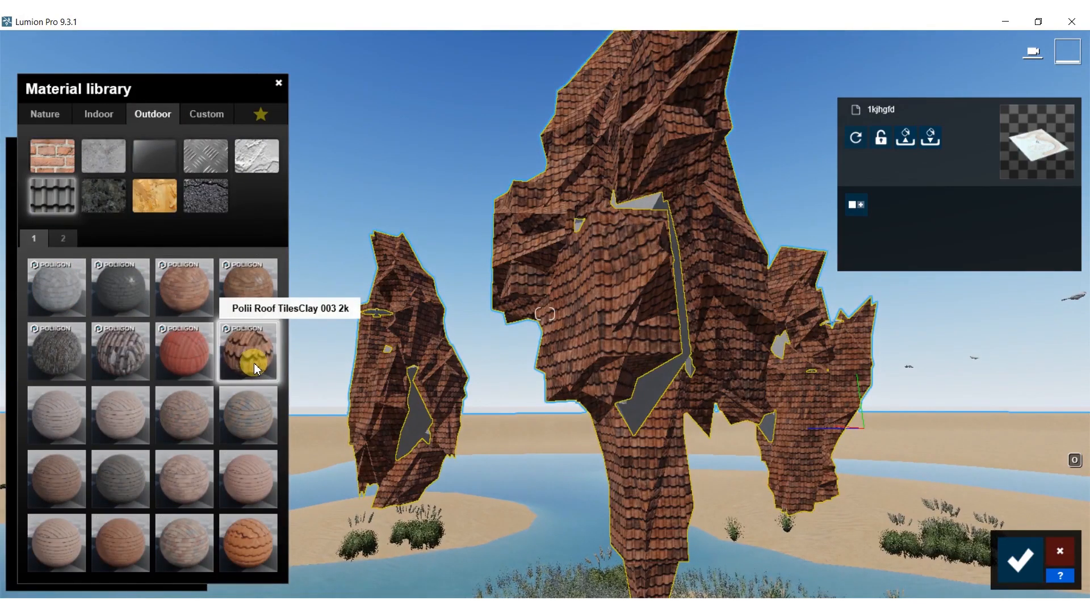
click(253, 536)
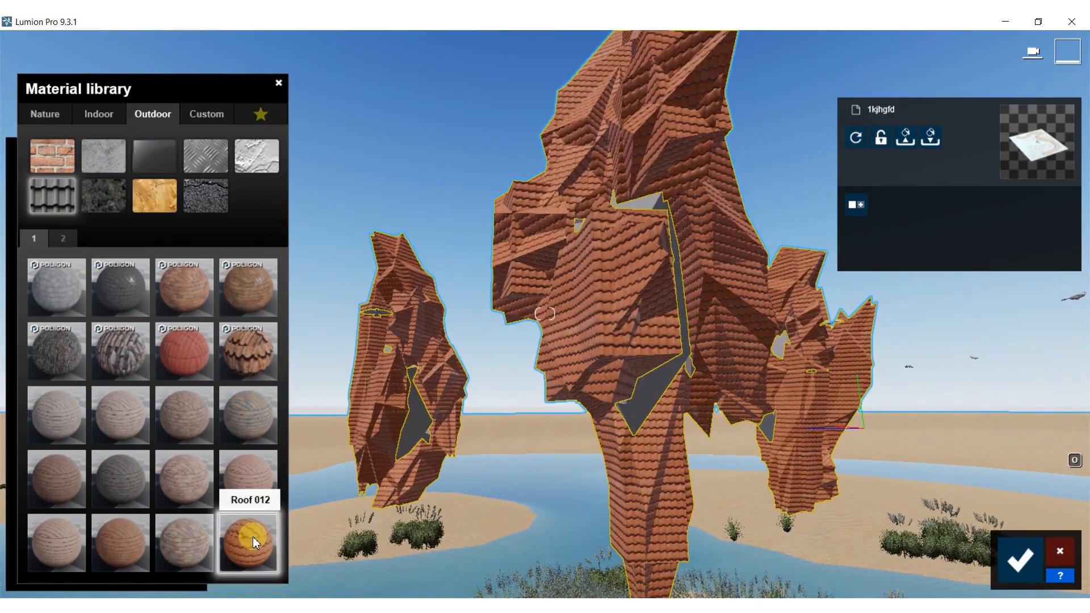
click(247, 347)
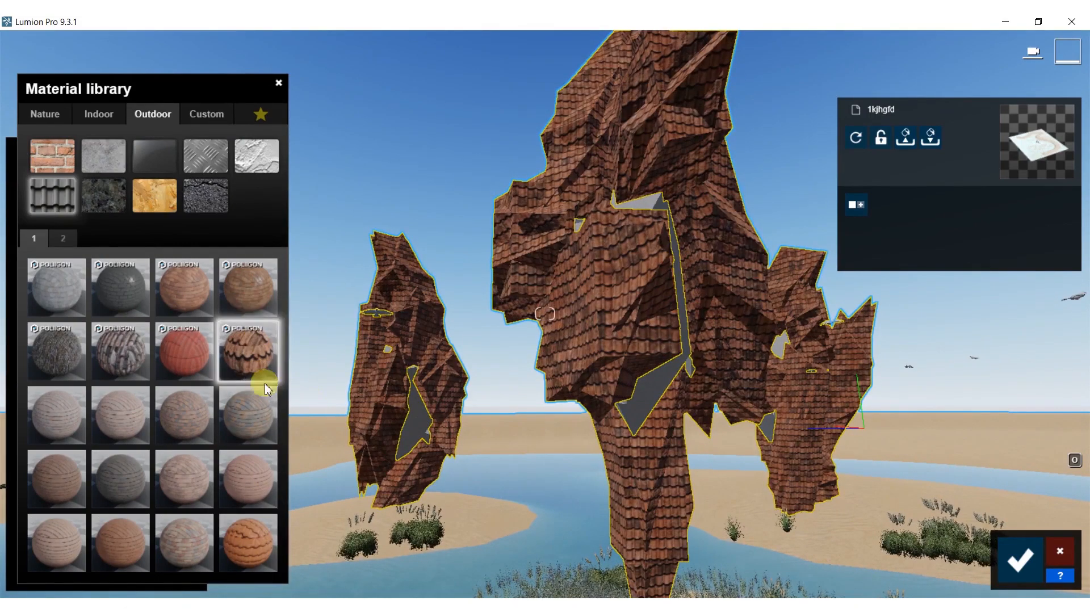
click(232, 359)
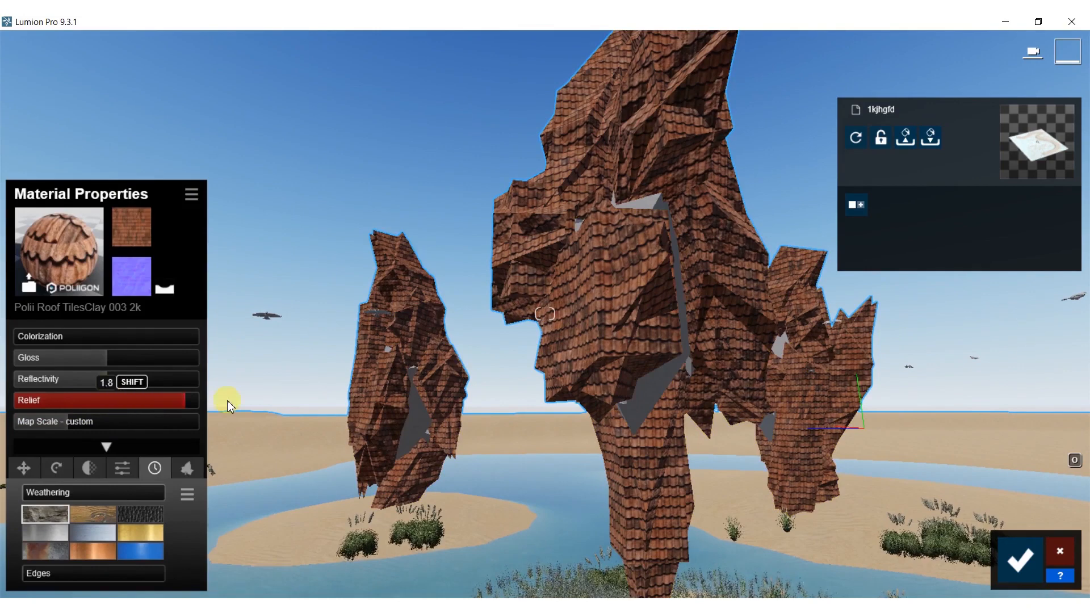
- Reduce the clay tile material's gloss and add foliage to the rock bases with a ground level of about 1.0 m
drag(84, 363, 47, 358)
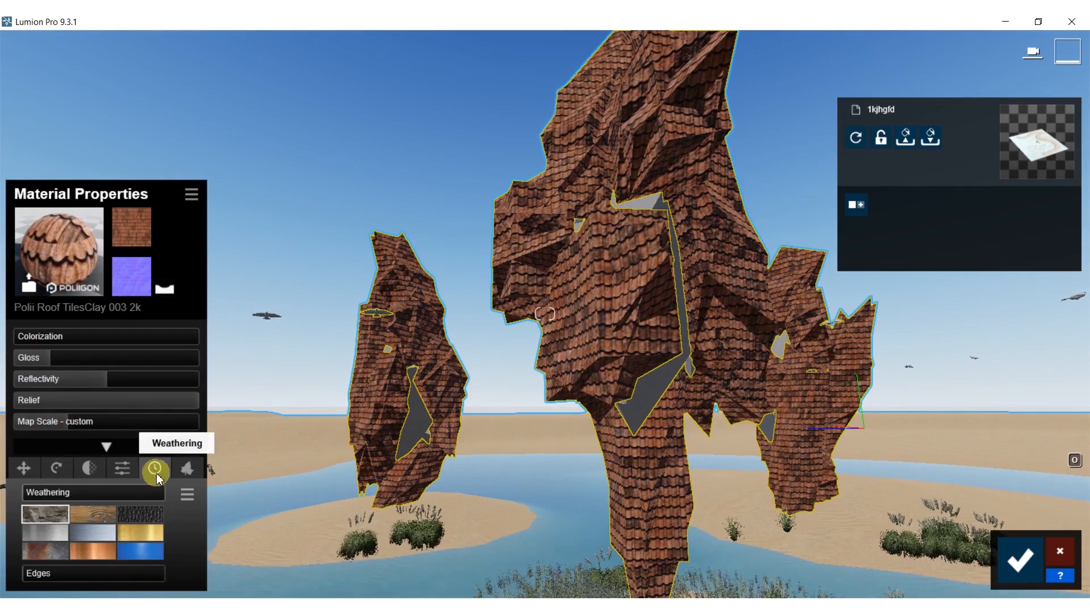
click(187, 468)
drag(31, 496, 86, 511)
mouse_move(95, 569)
mouse_down()
mouse_move(106, 572)
mouse_move(97, 570)
mouse_up()
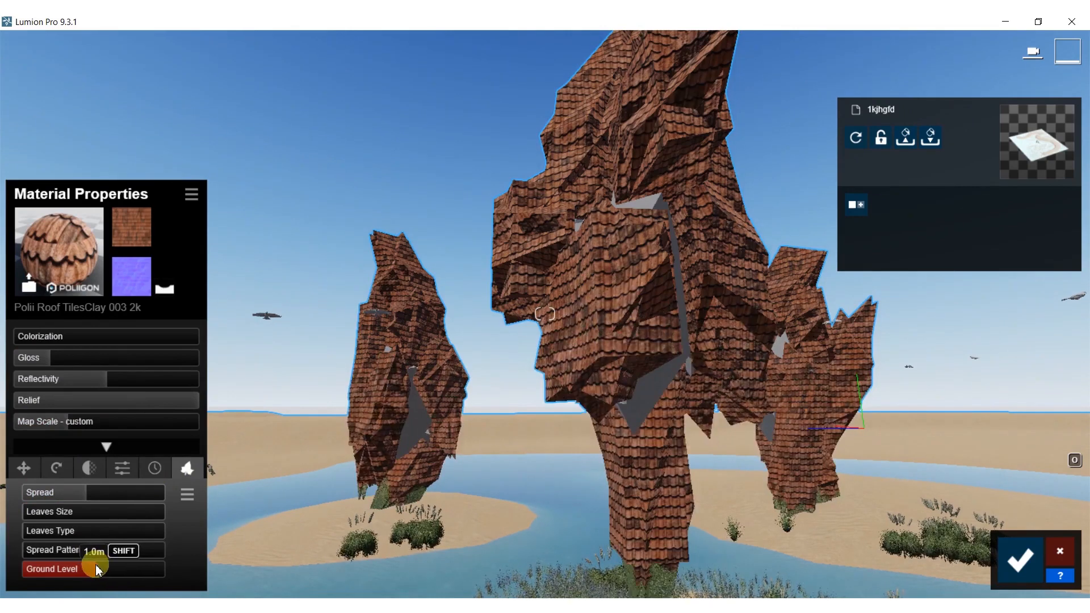
drag(209, 562, 874, 527)
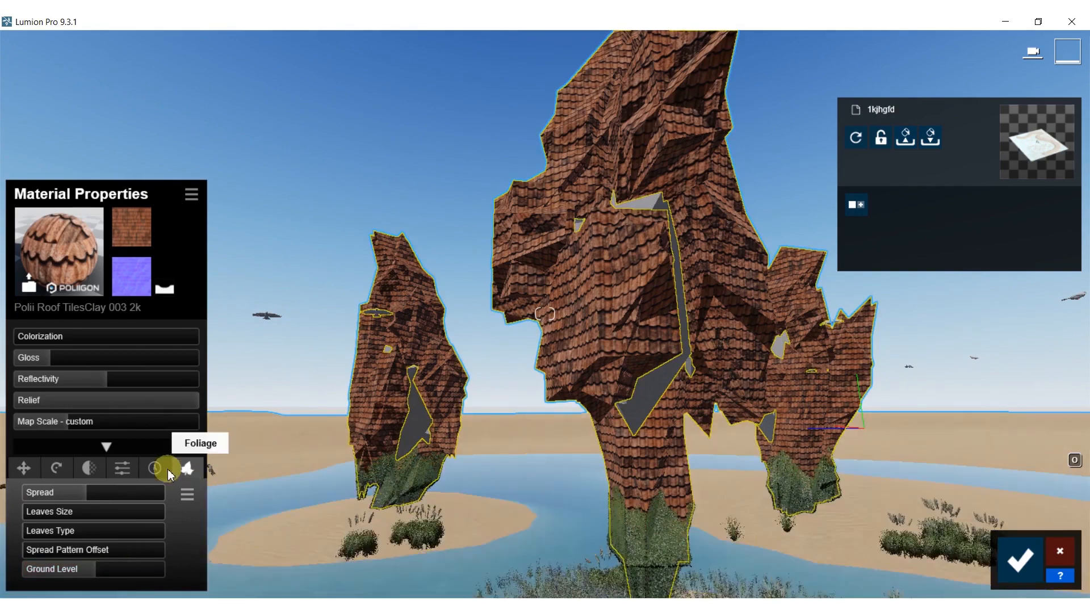
- Increase the foliage spread, raise its spread pattern offset to nearly maximum, and save the rock material changes
drag(85, 491, 121, 494)
drag(31, 559, 151, 554)
drag(34, 534, 58, 523)
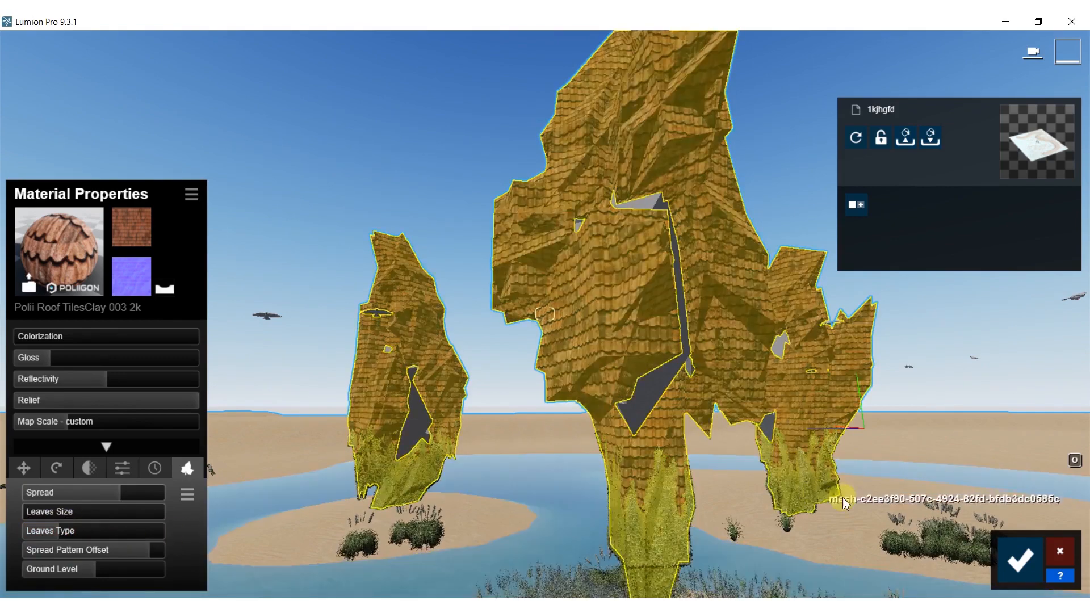
click(1059, 550)
- Switch to Photo mode, load photo slot 1, and render it at Desktop 1920x1080, saving it as 6
click(1060, 493)
click(104, 506)
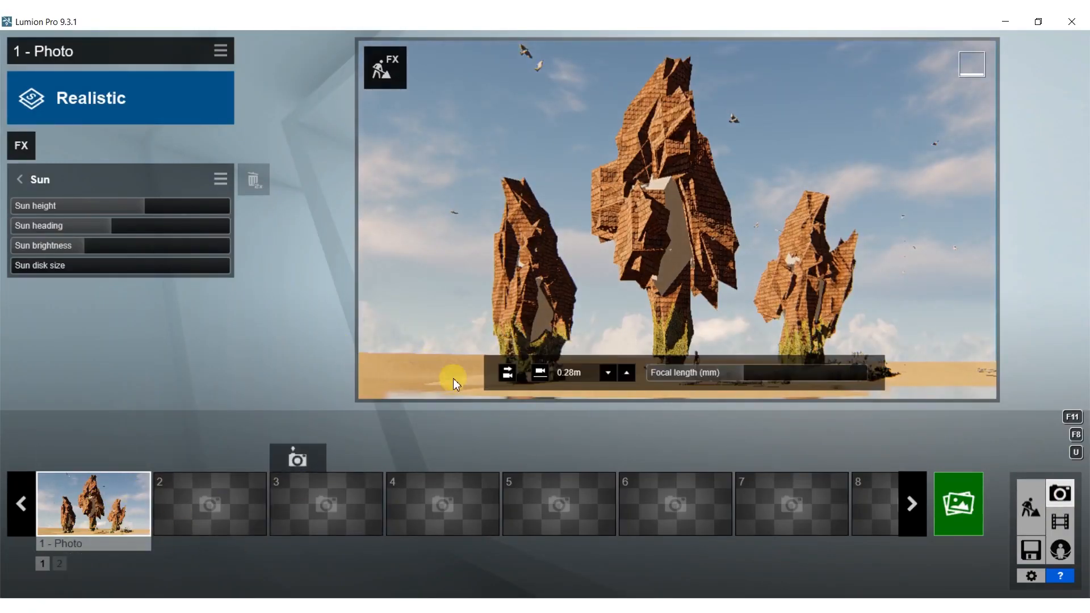
click(958, 506)
click(368, 511)
text(6)
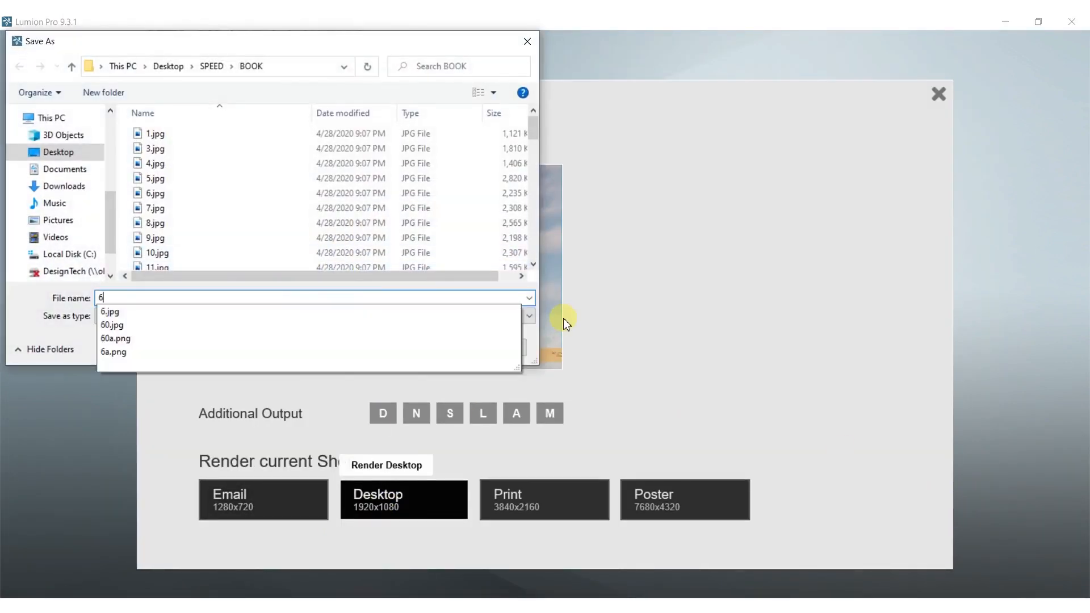
key(Return)
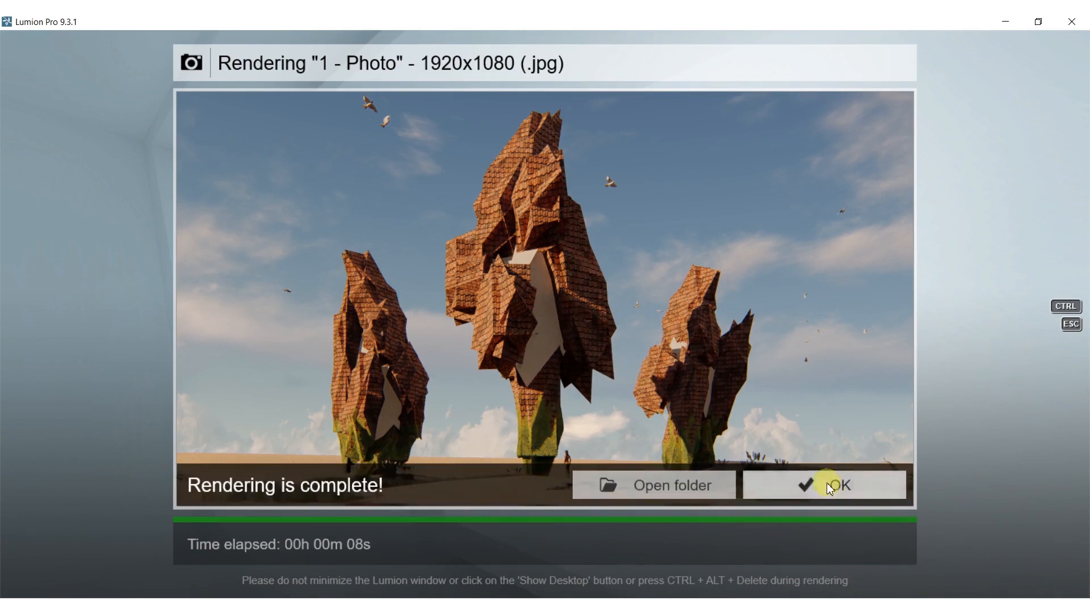
click(813, 492)
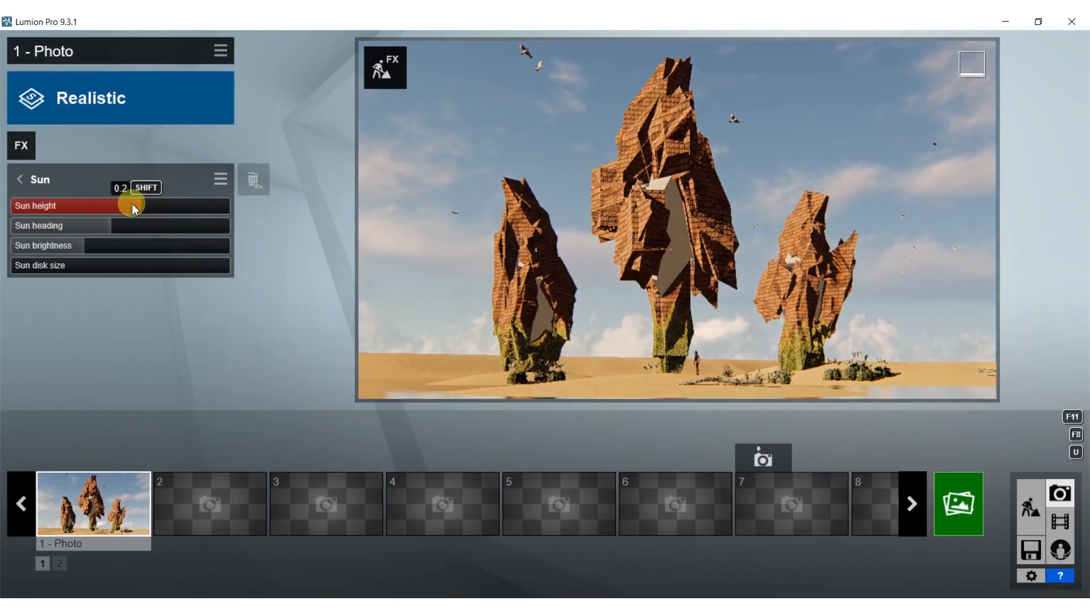
- Lower the sun height slightly and render the shot at Desktop 1920x1080, saving it as 1
drag(140, 214, 135, 211)
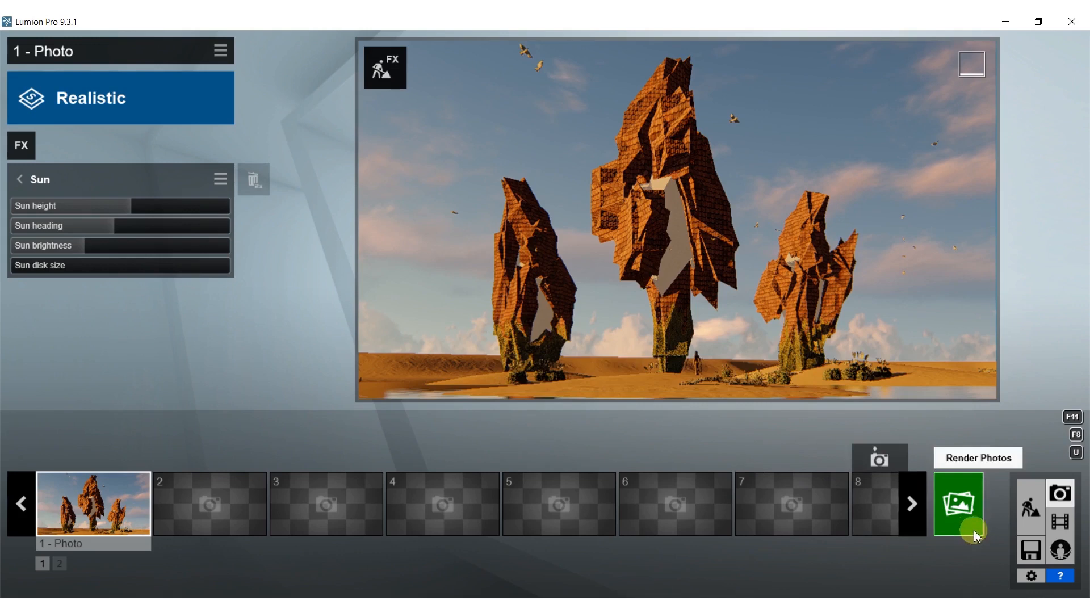
click(958, 504)
click(445, 497)
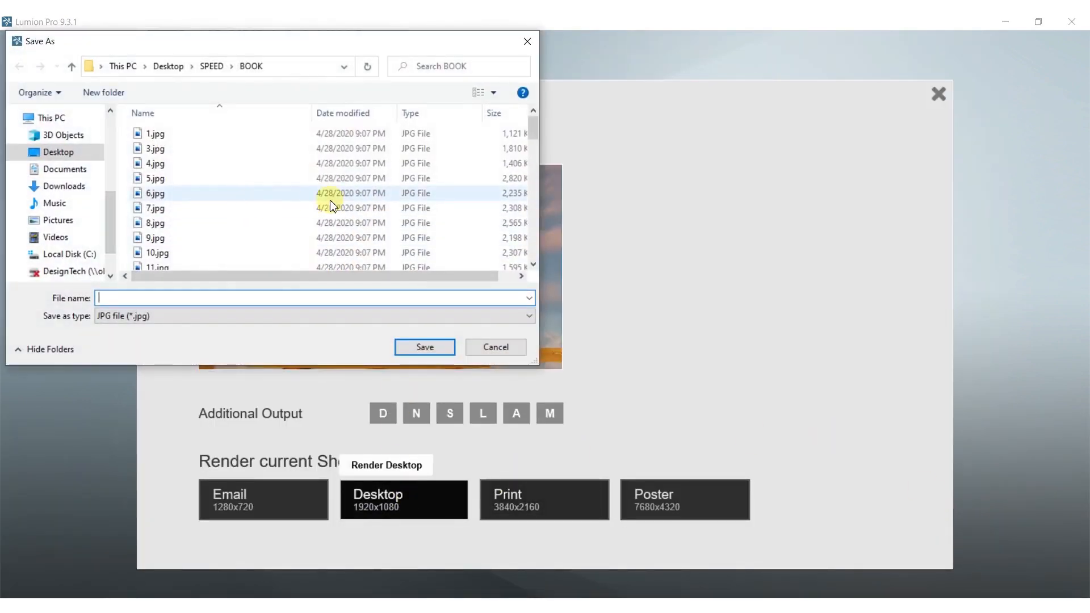
text(1)
key(Return)
key(Return)
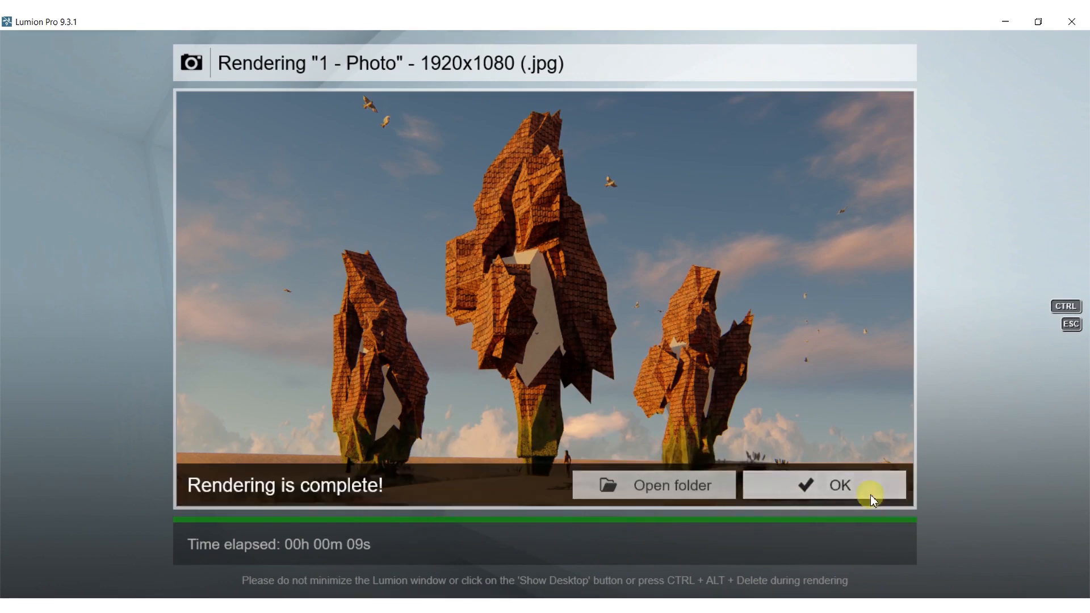
click(801, 486)
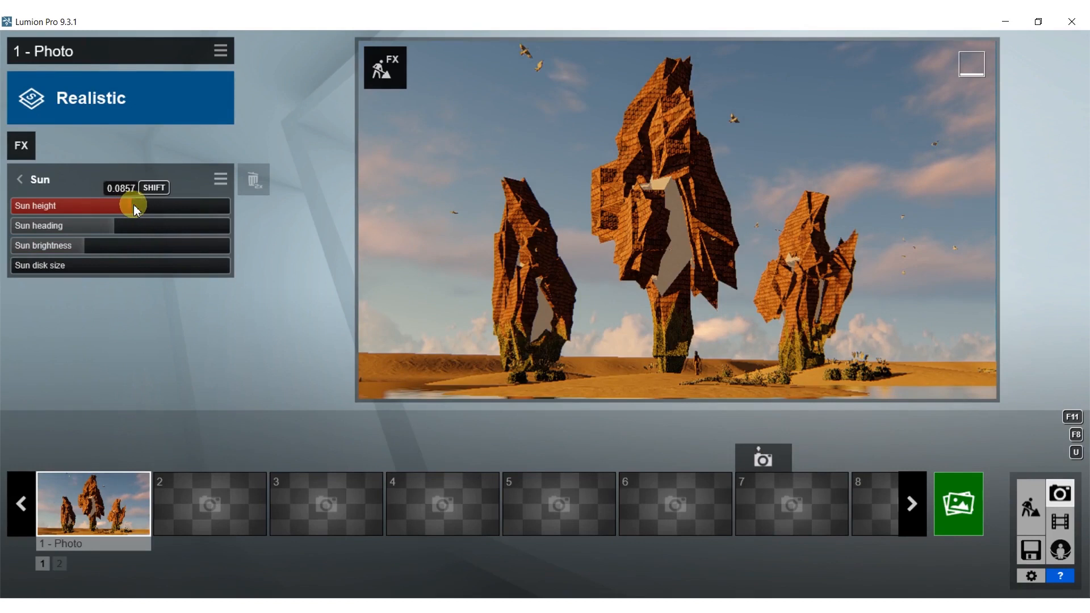
- Raise the sun height slightly and set Low Clouds to about 0.3 in the Sky and Clouds effect
drag(176, 208, 272, 229)
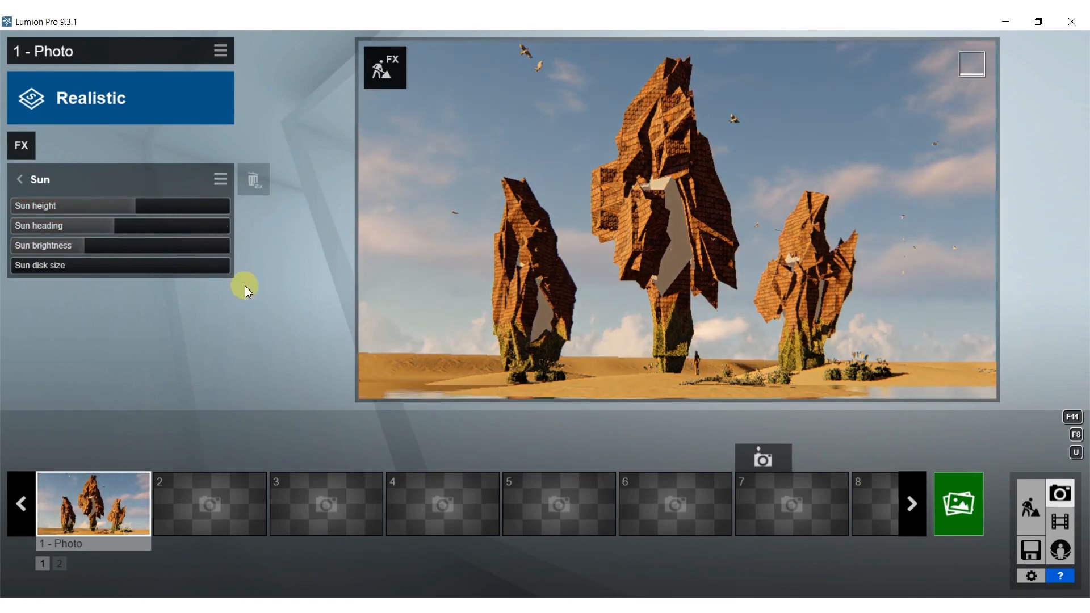
click(21, 181)
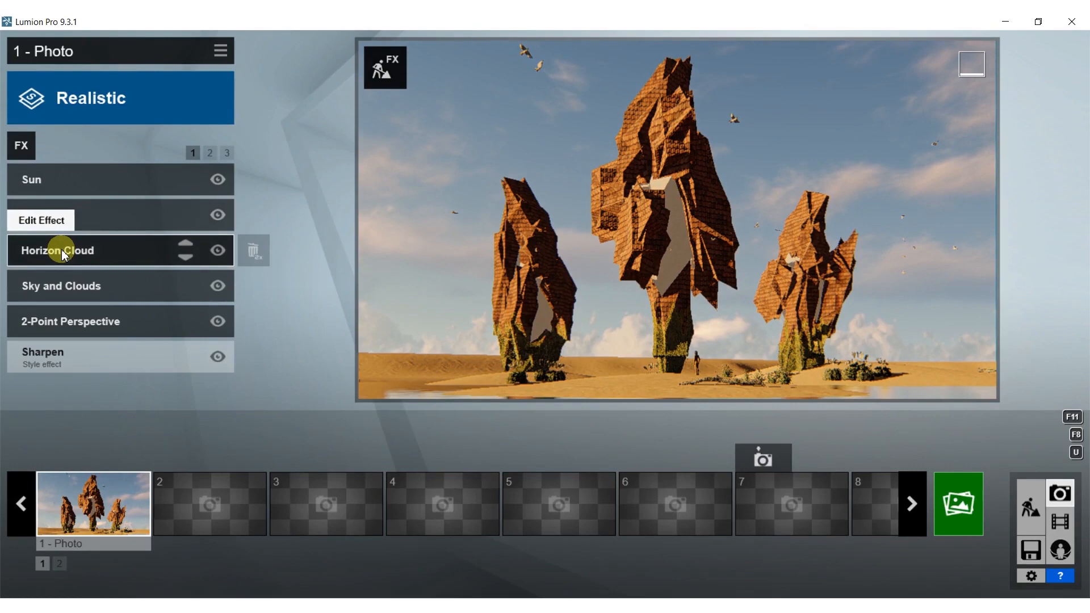
click(57, 286)
drag(67, 269, 81, 293)
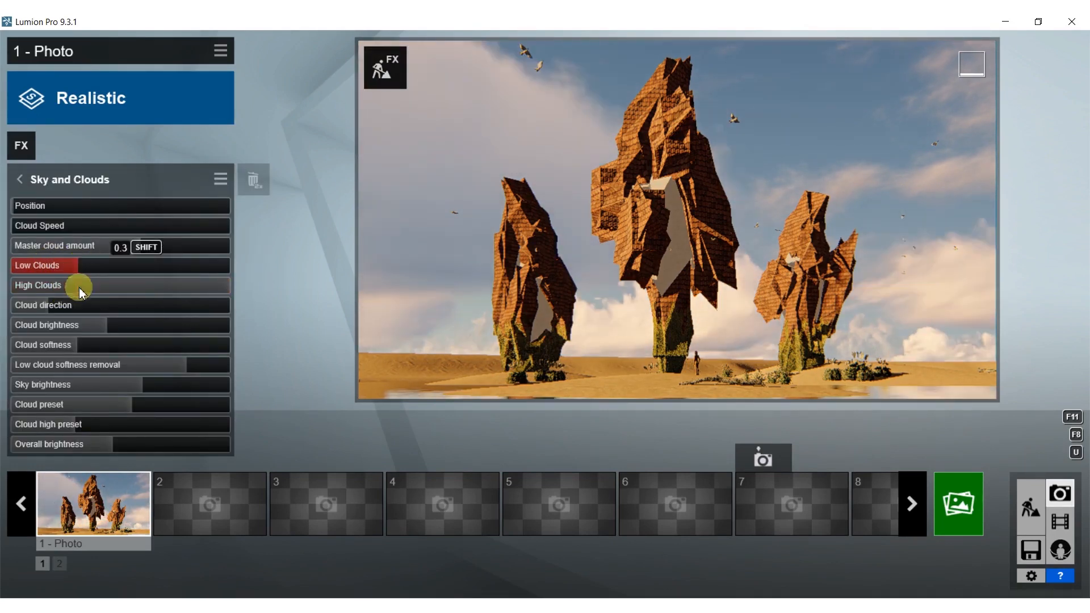
- Maximize low cloud softness removal, lower the sky brightness slightly, and raise the cloud preset and cloud high preset for a cloudier sky
click(144, 369)
drag(146, 368, 270, 359)
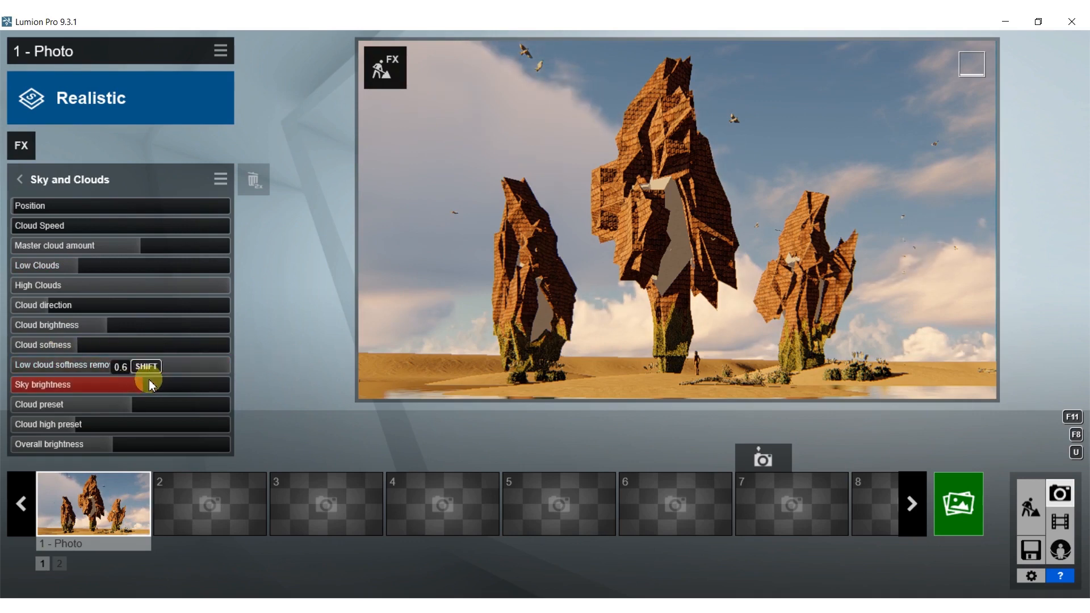
drag(145, 385, 115, 372)
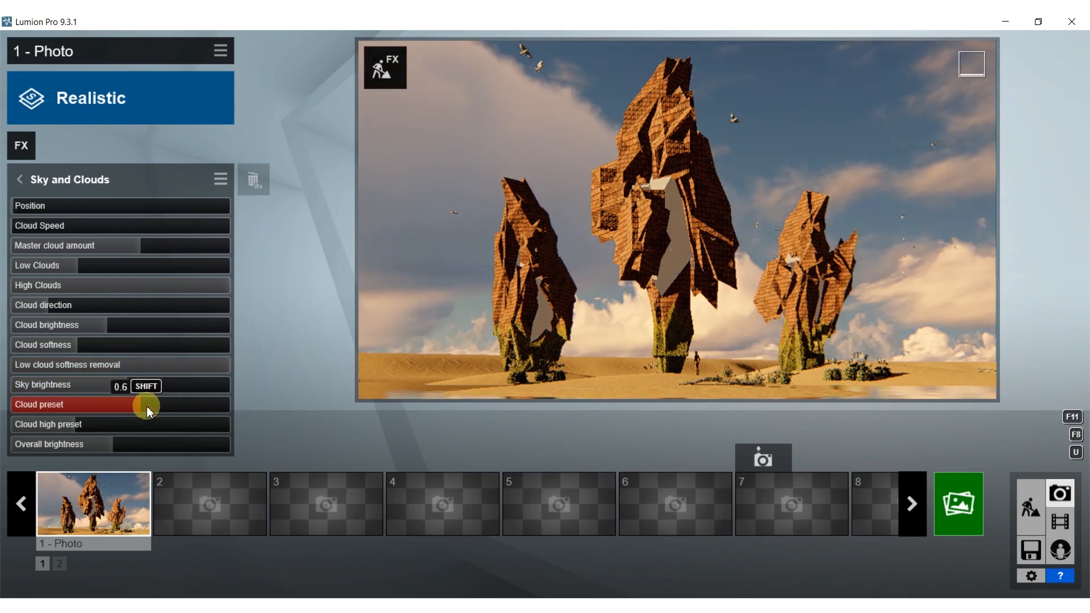
drag(147, 406, 209, 406)
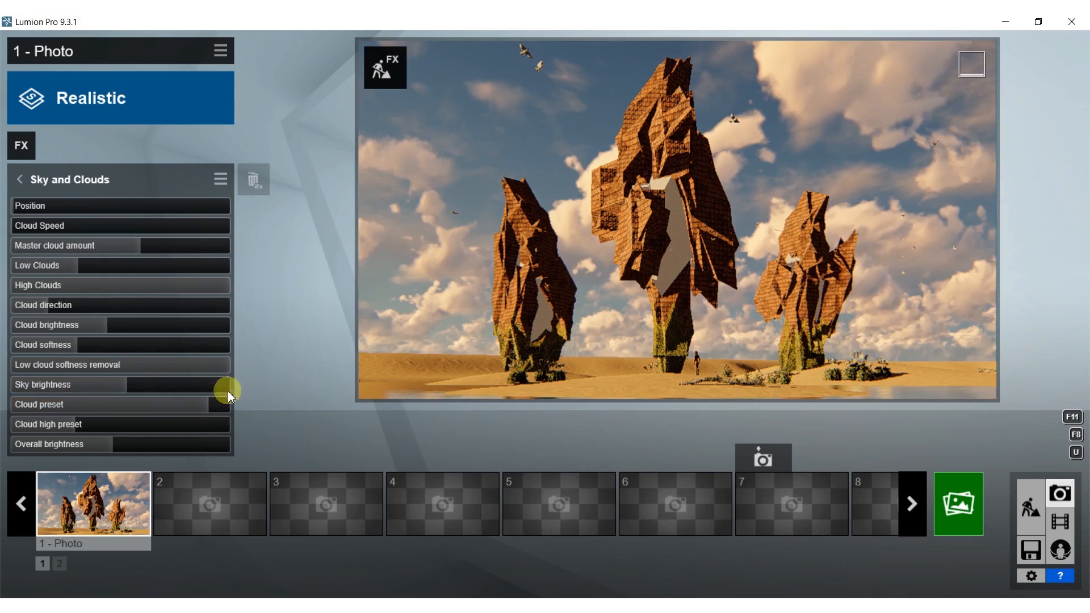
drag(78, 431, 138, 431)
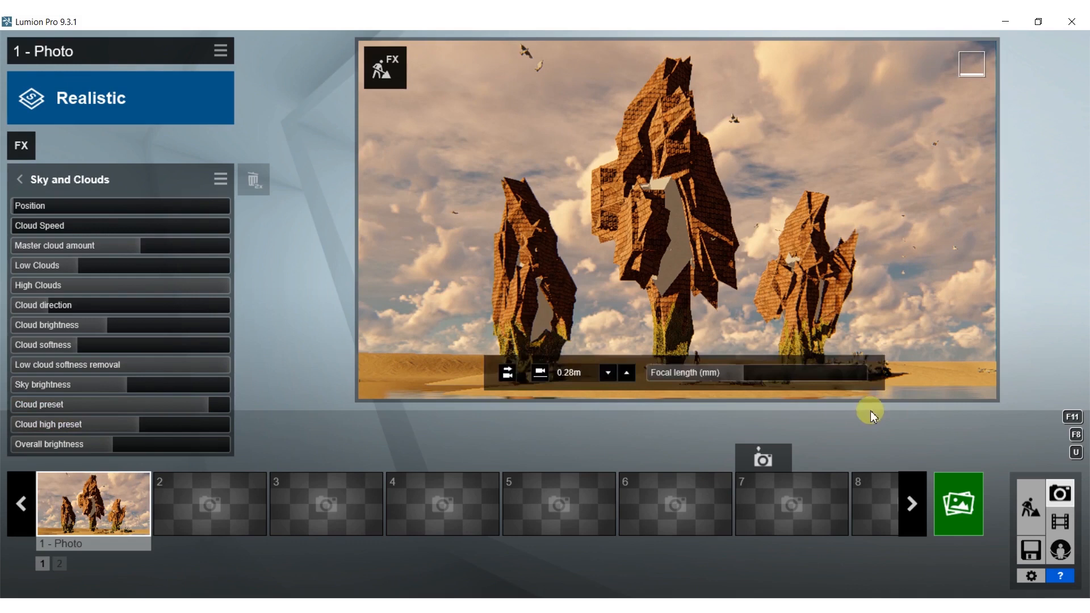
- Render the cloudier shot at Desktop 1920x1080, saving it as 6 over the existing file
click(957, 502)
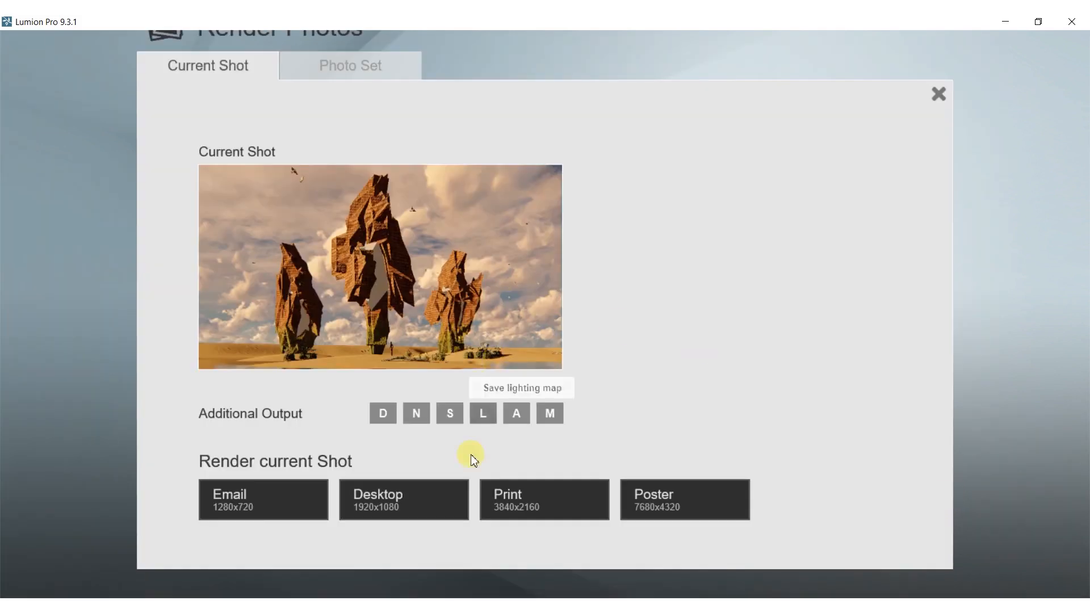
click(406, 496)
text(6)
key(Return)
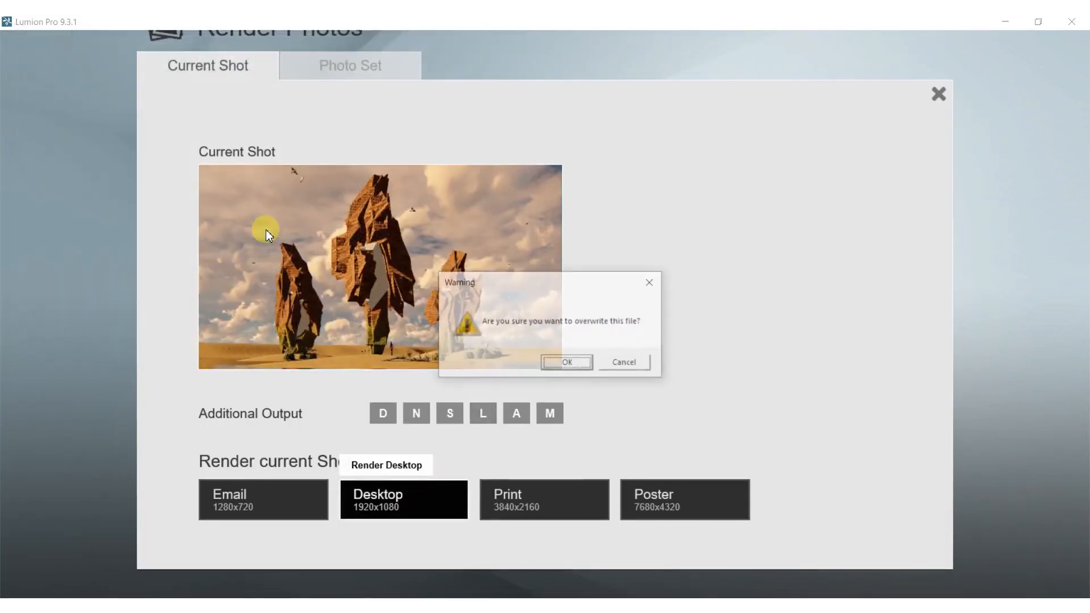
key(Return)
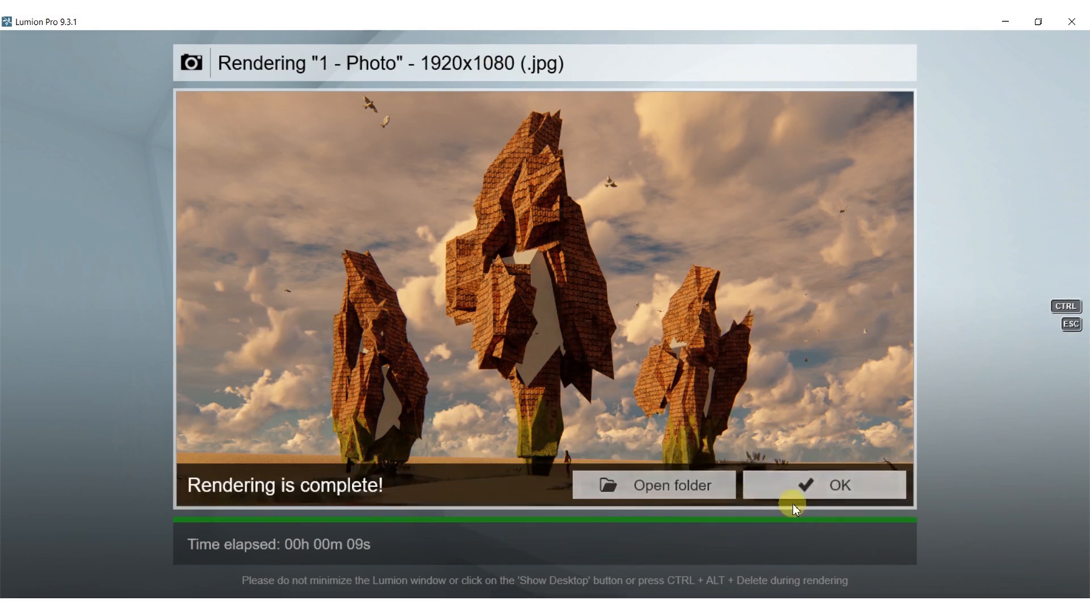
click(805, 492)
- Lengthen the focal length slightly, reframe the three formations from about 0.10 m height, and store the view in photo slot 1
right_drag(737, 380, 734, 380)
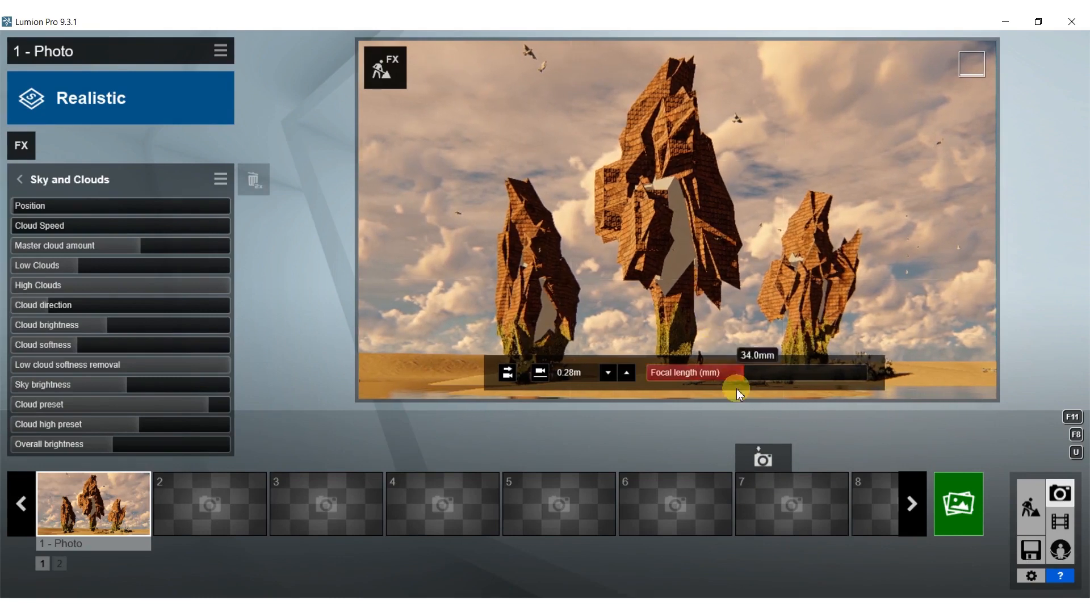
drag(740, 370, 747, 370)
right_drag(738, 309, 735, 368)
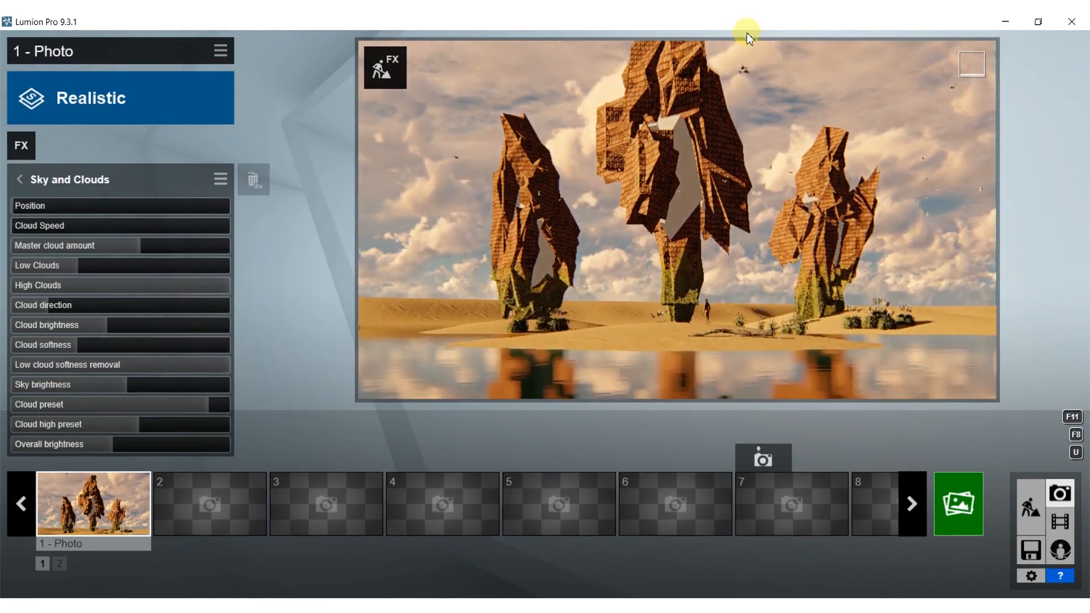
right_drag(733, 131, 736, 74)
key(s)
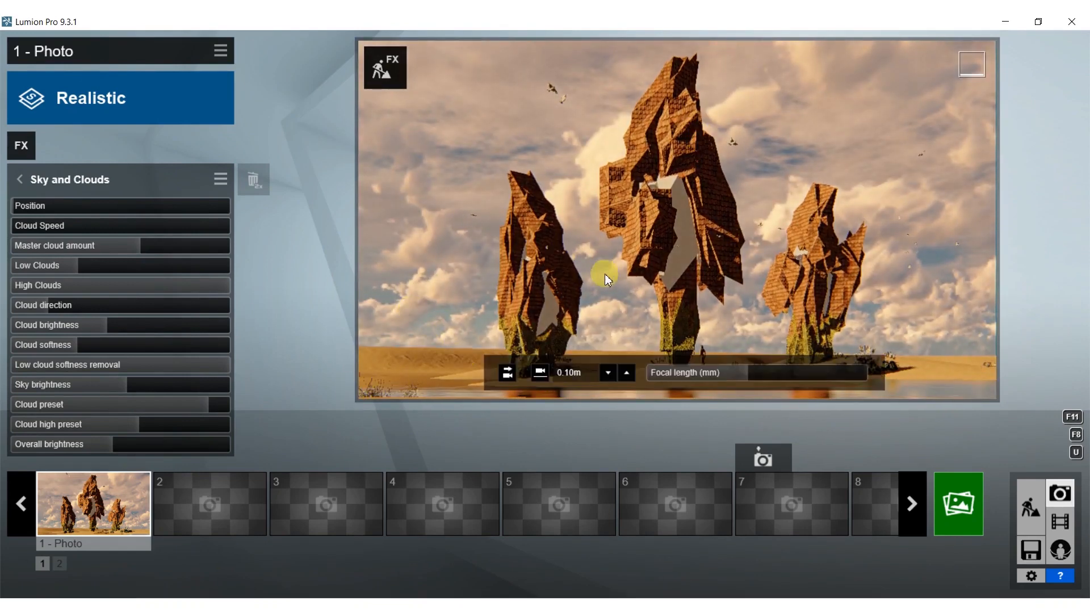
right_drag(607, 268, 608, 268)
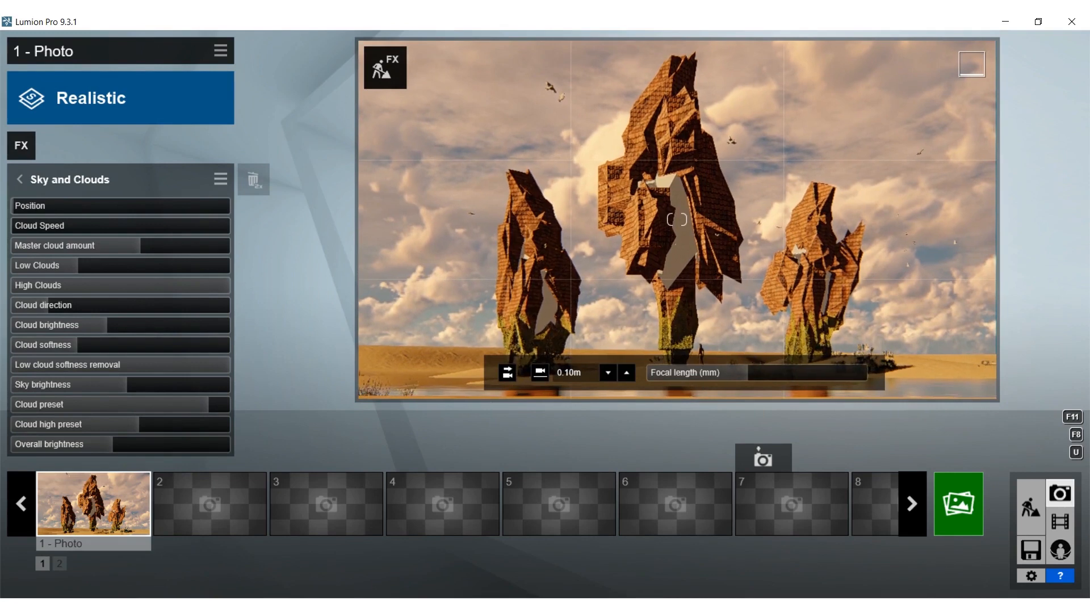
click(73, 462)
- Render the lower-angle shot at Desktop 1920x1080, saving it over 6.jpg
click(948, 492)
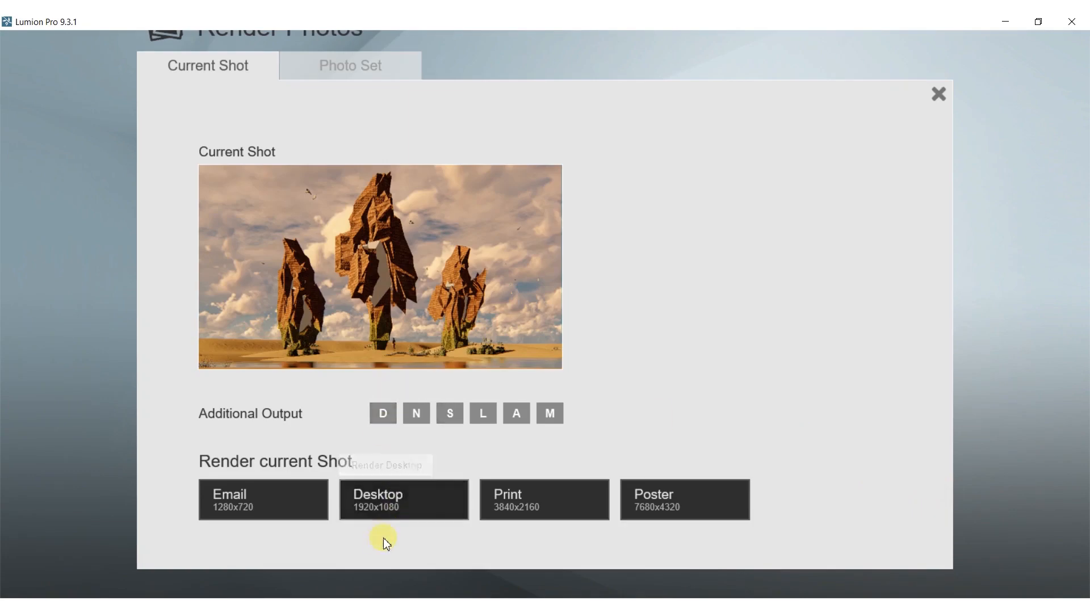
click(379, 504)
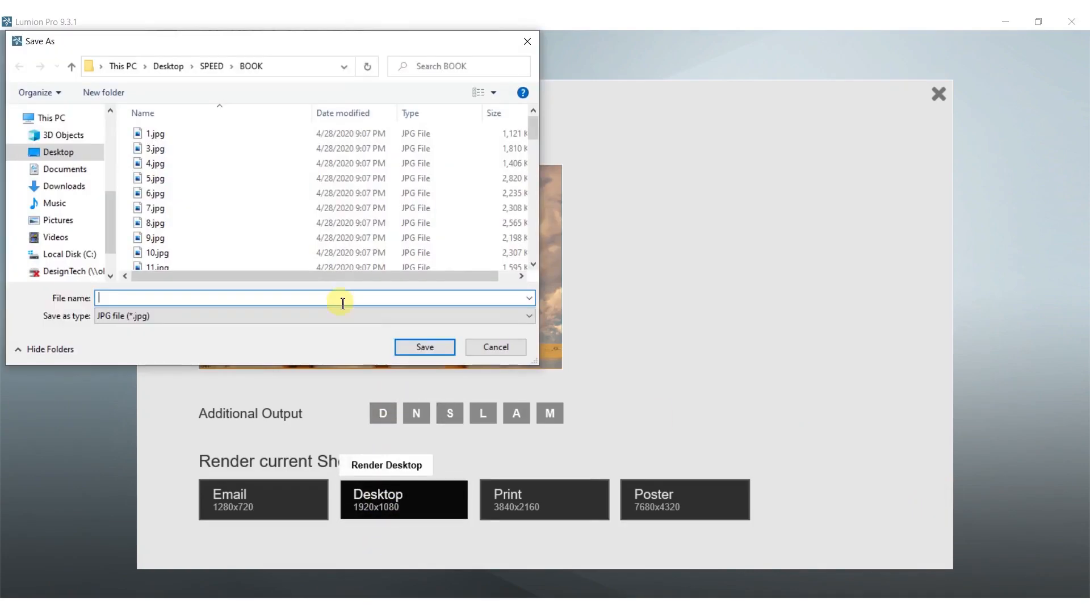
double_click(333, 198)
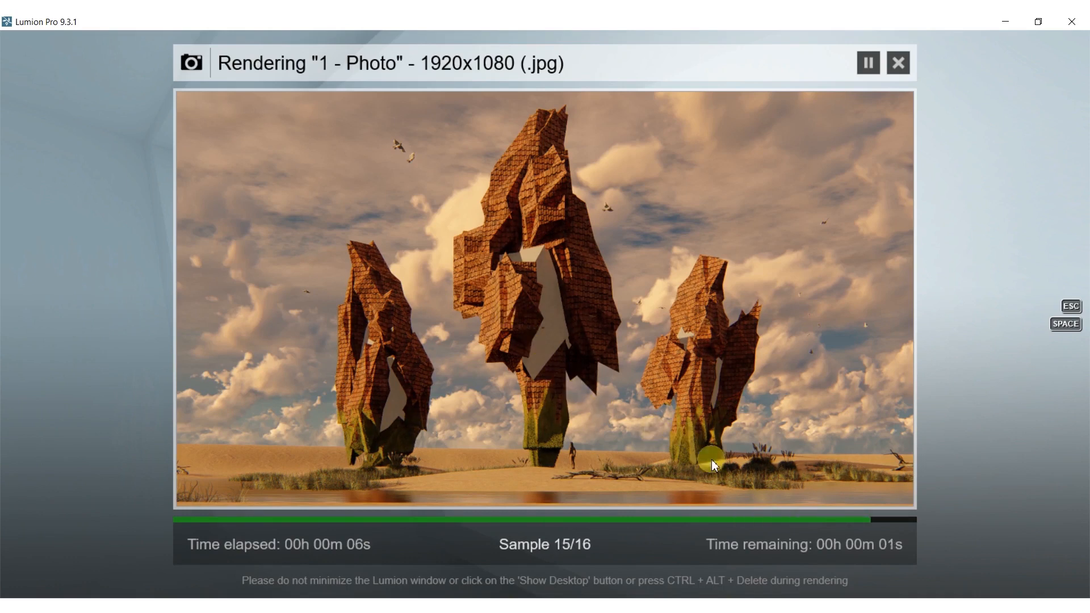
click(841, 482)
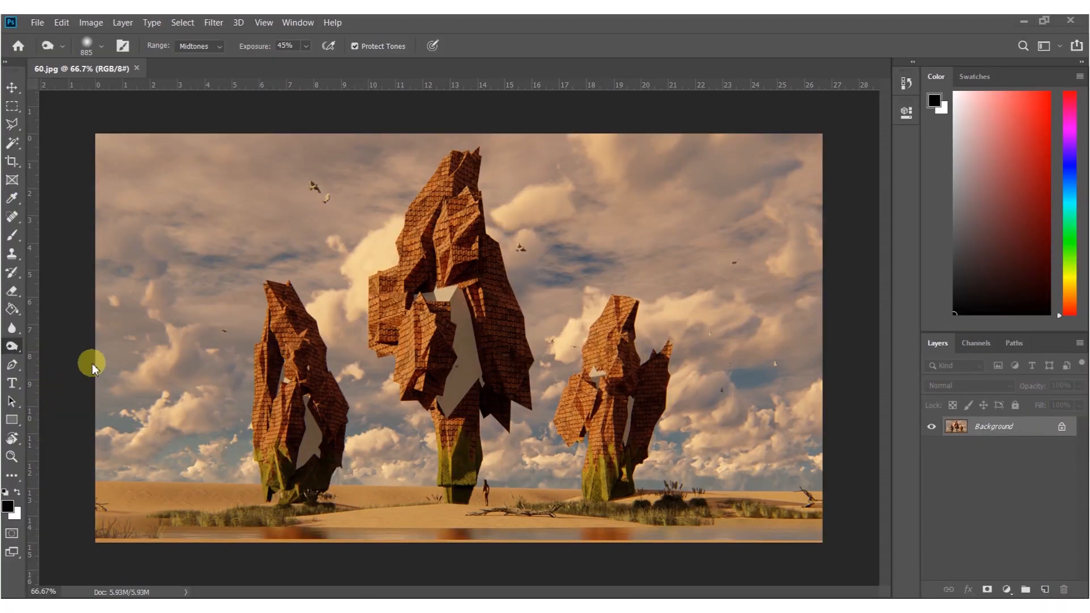
- In Photoshop, undo the first Burn stroke on 60.jpg and dodge the left sky with a 722 px brush, Midtones at 45% exposure
click(267, 354)
key(ctrl+z)
key(bracketleft)
key(bracketleft)
key(bracketleft)
alt+drag(250, 412, 249, 339)
mouse_move(202, 368)
alt+right_down()
mouse_move(195, 336)
mouse_move(195, 354)
alt+right_up()
alt+right_drag(147, 383, 165, 412)
alt+drag(142, 371, 40, 121)
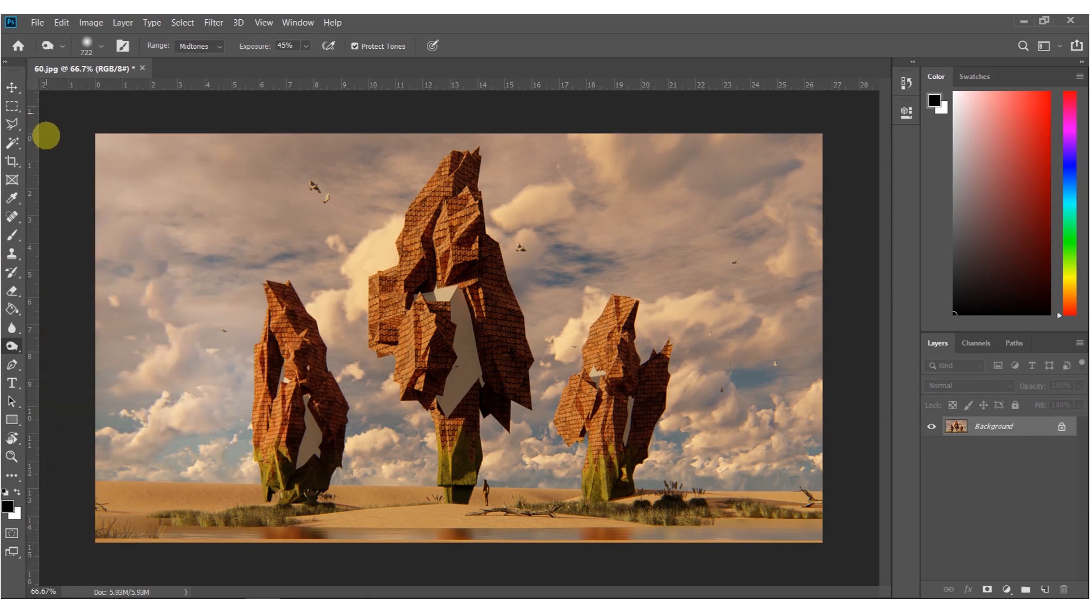
- Dodge the central rock formation, its base, the lower-left shoreline and the upper-left sky with the 722 px brush
mouse_move(369, 283)
alt+mouse_down()
mouse_move(387, 274)
mouse_move(391, 123)
alt+mouse_up()
alt+click(397, 341)
alt+click(420, 445)
alt+click(425, 463)
alt+click(251, 520)
alt+click(169, 515)
alt+click(214, 172)
alt+click(52, 161)
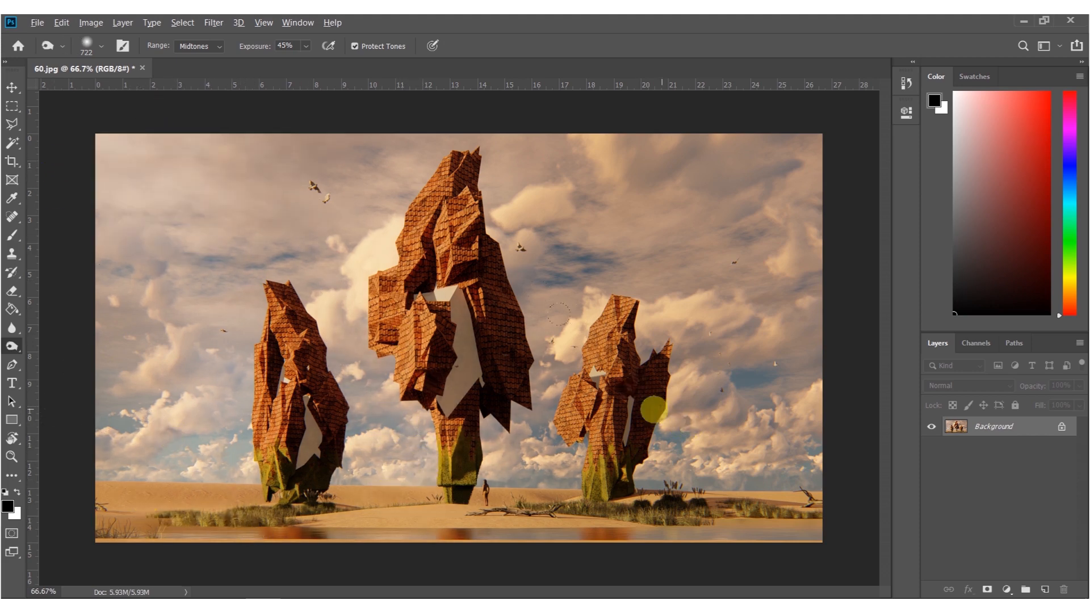
- Dodge the clouds and rock surfaces between the central and right formations
alt+click(555, 402)
alt+click(566, 310)
alt+click(573, 388)
alt+click(575, 284)
alt+click(545, 199)
- Reduce the brush to 544 px and lighten the image's right side, the foreground water and the left edge
alt+right_drag(732, 383, 630, 389)
mouse_move(819, 487)
mouse_down()
mouse_move(742, 467)
mouse_move(775, 93)
mouse_up()
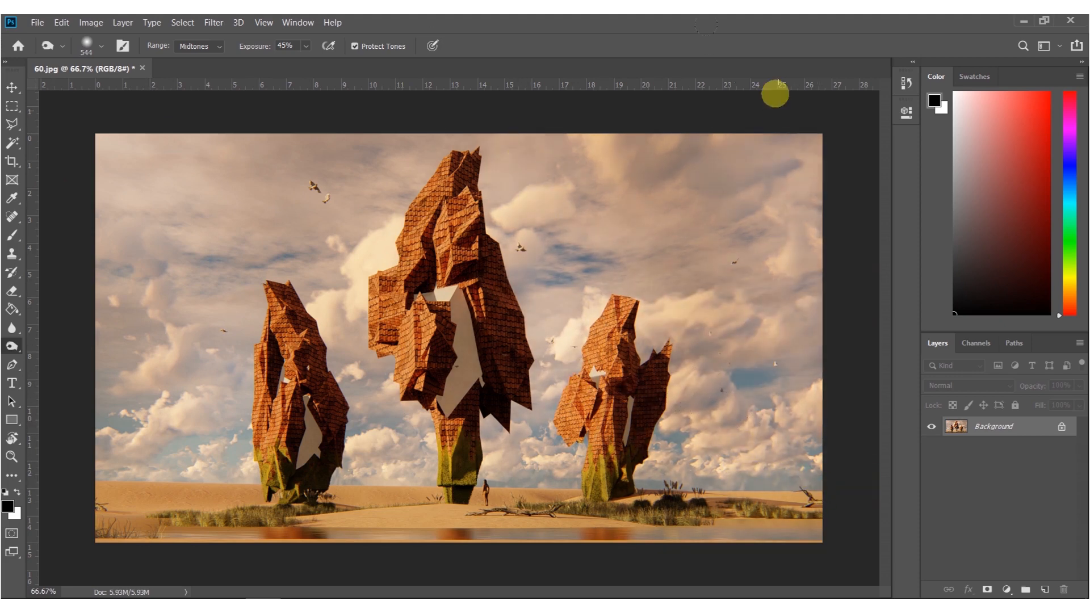
click(500, 530)
click(108, 358)
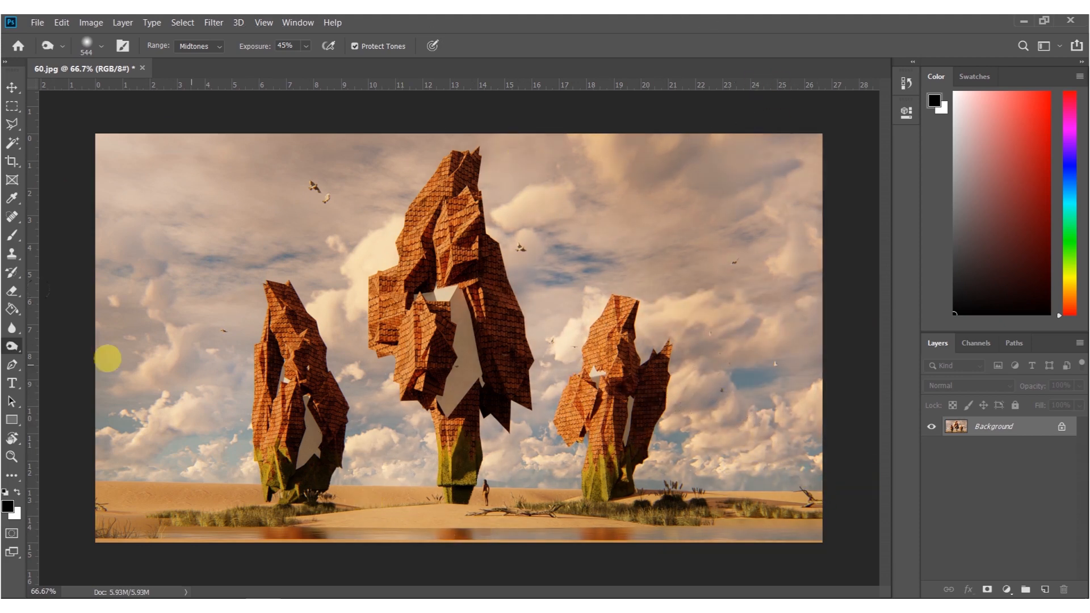
- Reduce the brush to 369 px and brighten the sky toward the image's upper-left corner
alt+right_drag(195, 353, 164, 348)
drag(163, 316, 106, 112)
drag(114, 260, 55, 134)
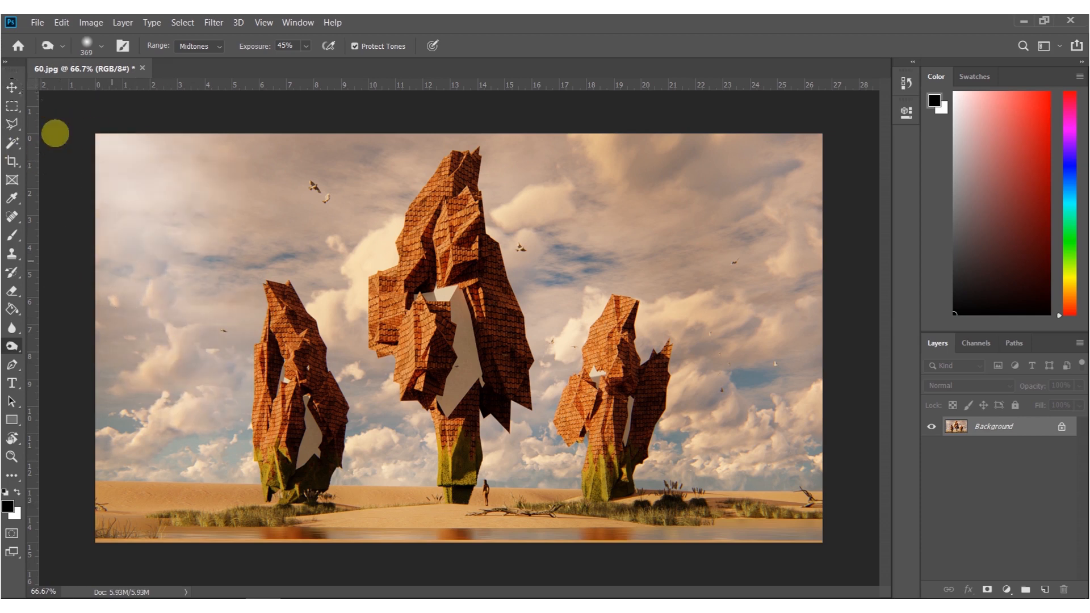
- Enlarge the Dodge brush to 892 px, lighten the sky on the image's right side, and duplicate the background layer
alt+right_drag(665, 170, 769, 195)
mouse_move(776, 212)
mouse_down()
mouse_move(809, 163)
mouse_move(816, 191)
mouse_up()
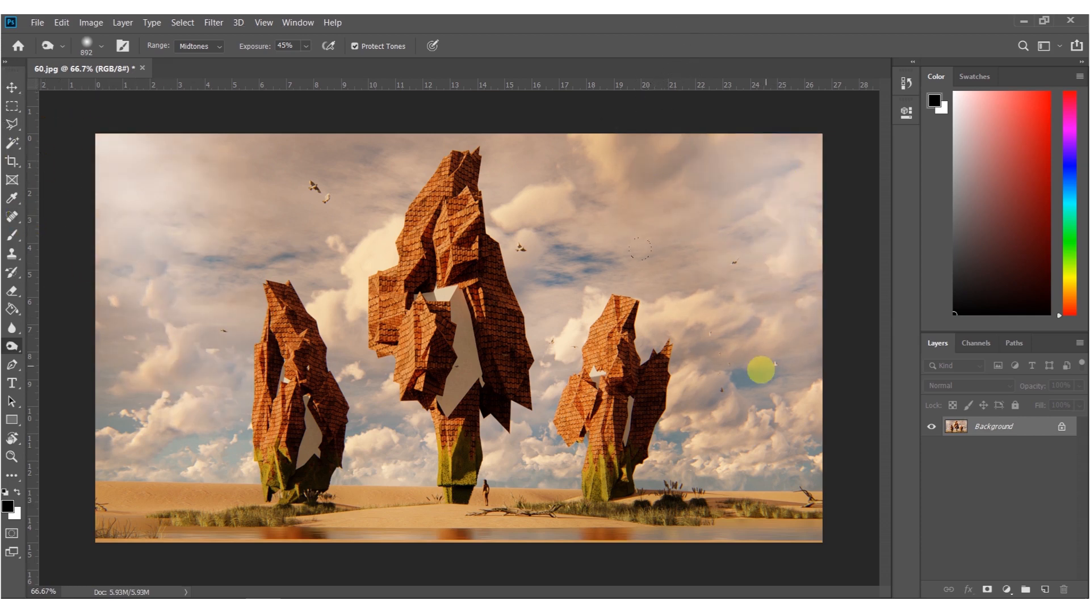
drag(761, 372, 765, 429)
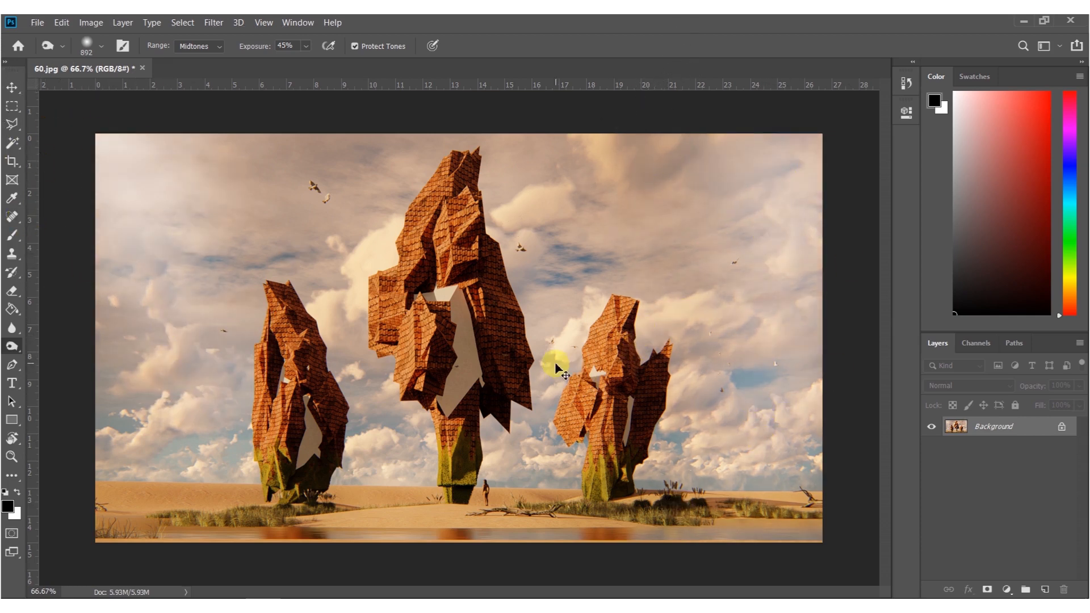
key(ctrl+j)
- Try Auto Tone and Auto Color on the duplicated layer, undoing each one
click(92, 23)
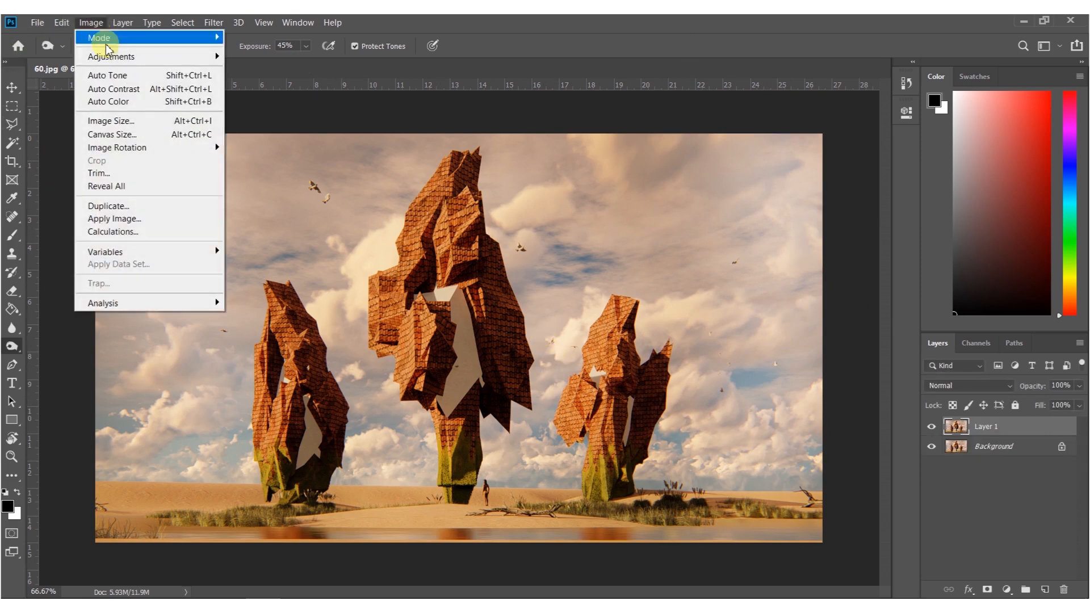
click(114, 77)
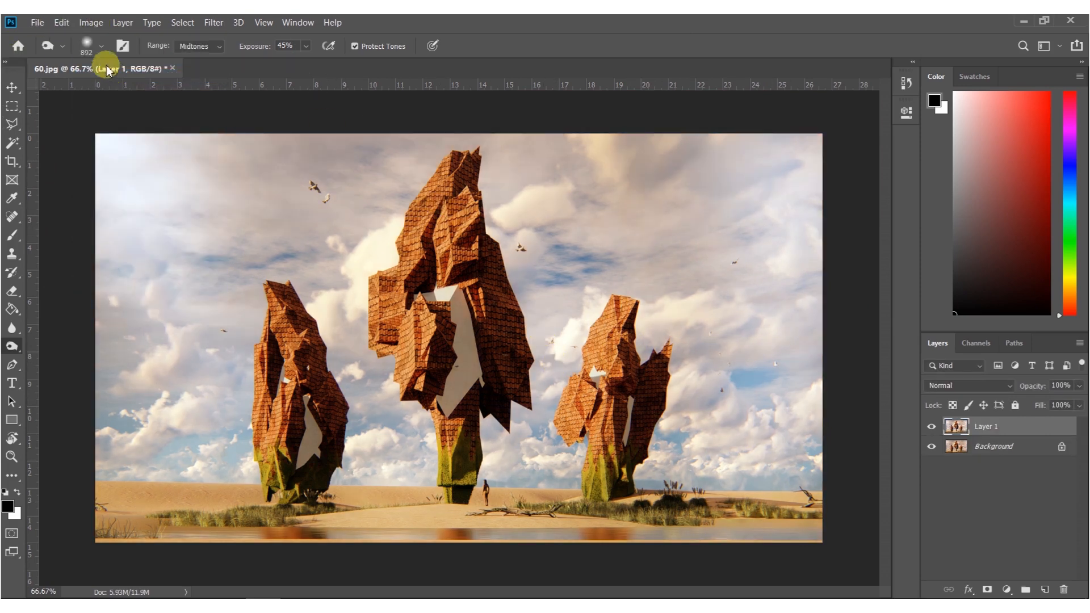
click(87, 24)
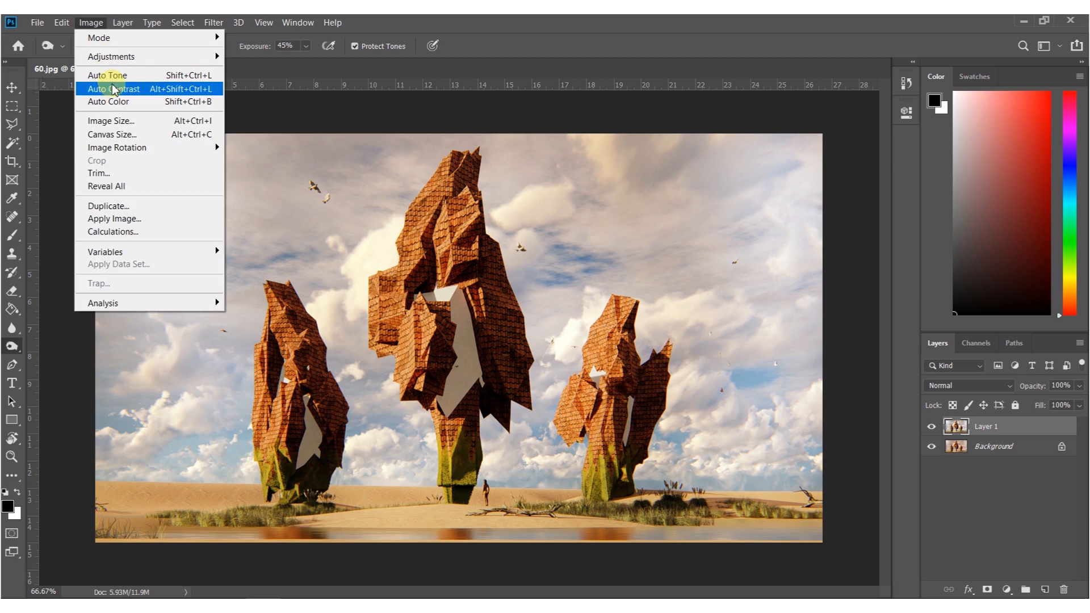
click(99, 25)
key(ctrl+z)
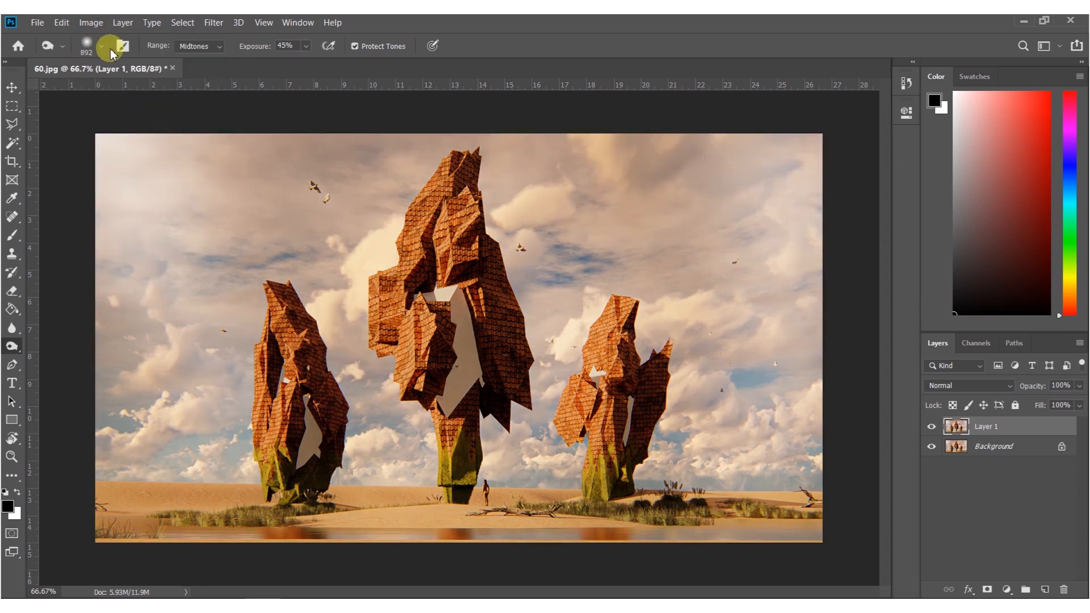
click(96, 23)
click(111, 101)
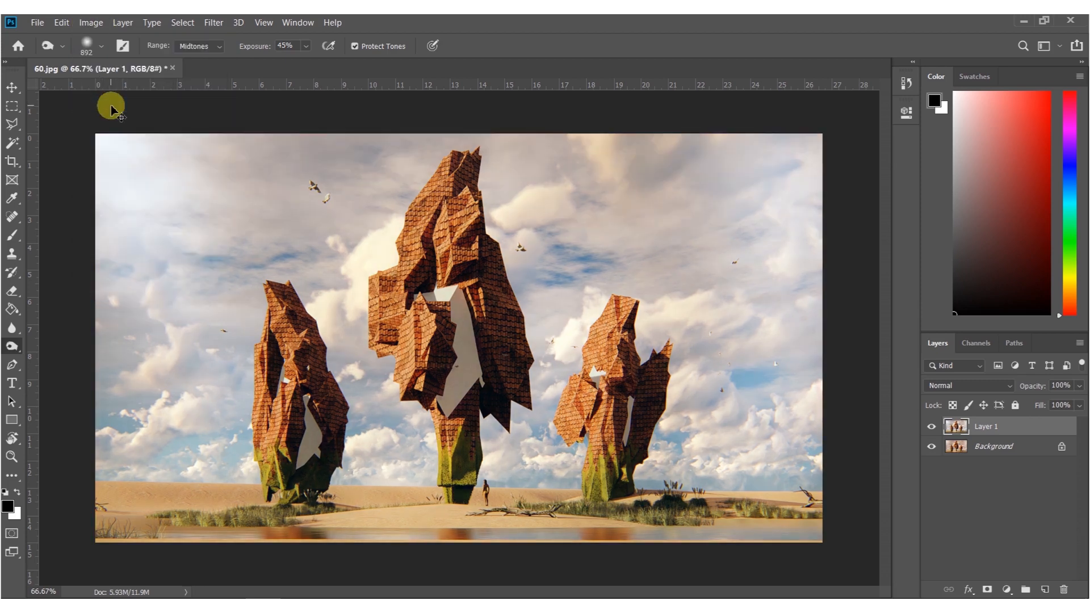
key(ctrl+z)
- Dodge the sky and clouds on the image's left side and reduce the brush to 789 px
mouse_move(253, 205)
mouse_down()
mouse_move(387, 195)
mouse_move(211, 349)
mouse_move(187, 386)
mouse_up()
click(79, 27)
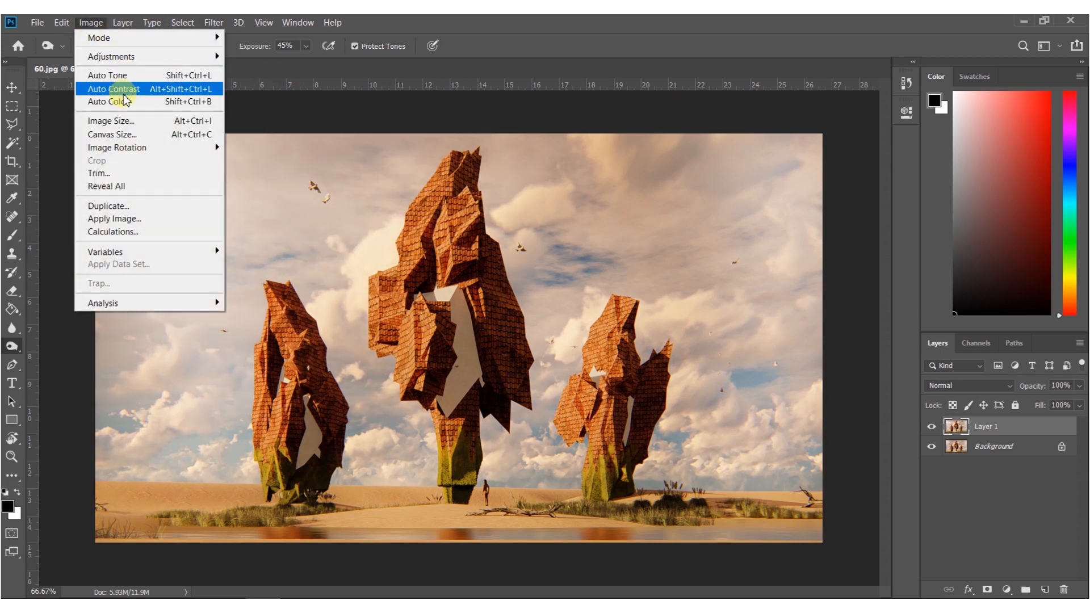
alt+right_drag(460, 391, 357, 452)
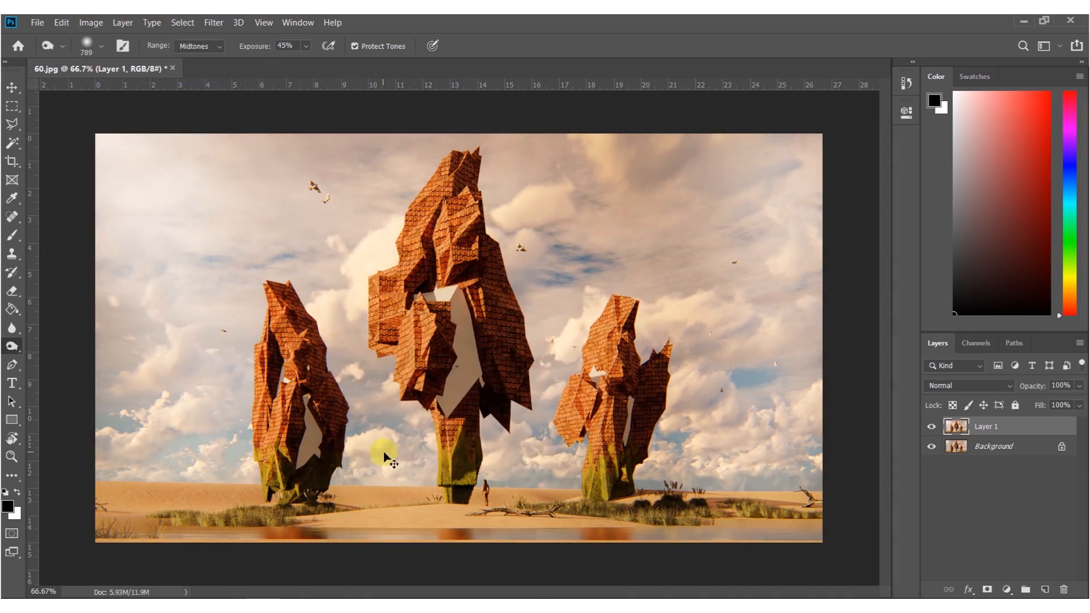
- Adjust the brightness and contrast of Layer 1, and reduce the Dodge brush to 484 px
click(91, 23)
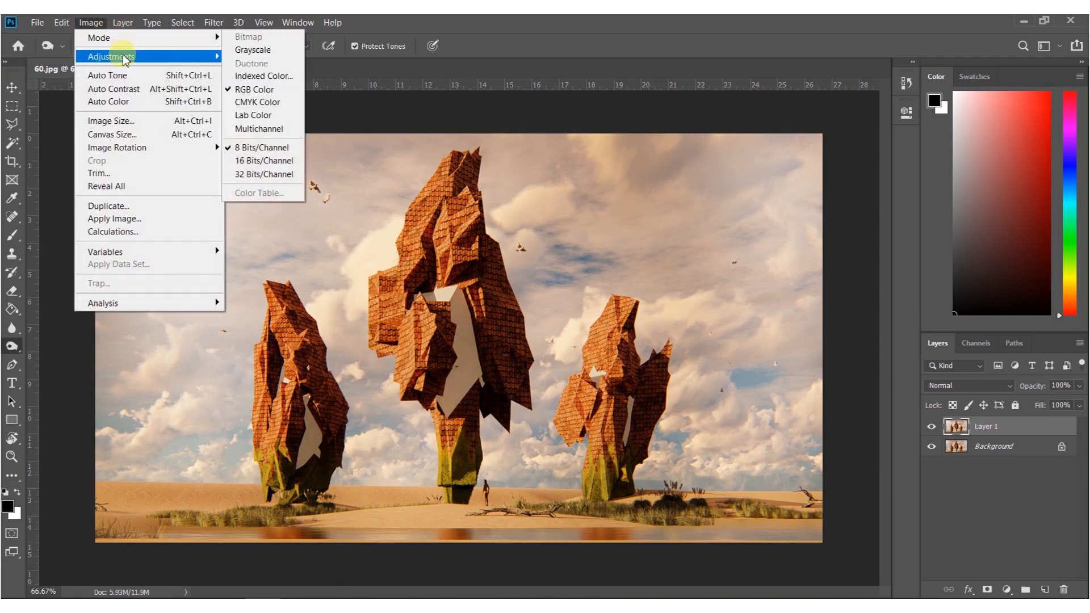
mouse_move(159, 59)
click(252, 55)
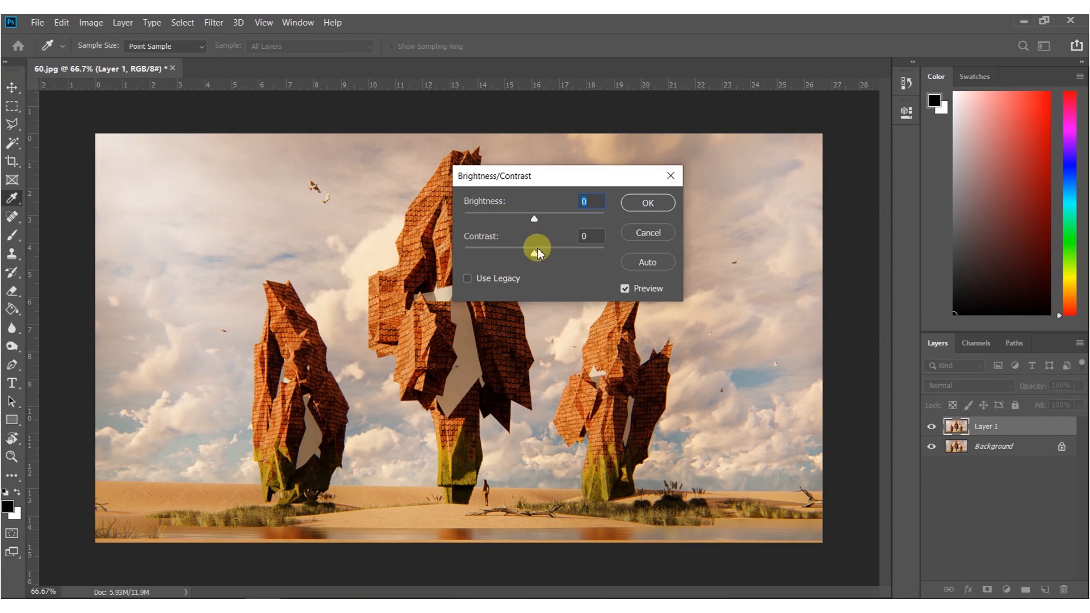
mouse_move(551, 255)
mouse_down()
mouse_move(533, 258)
mouse_move(546, 243)
mouse_move(530, 220)
mouse_up()
click(647, 202)
key(o)
mouse_move(579, 427)
alt+right_down()
mouse_move(487, 420)
mouse_move(515, 431)
alt+right_up()
- Paint a black vignette along the image's lower and upper edges on a new layer and set that layer's opacity to 64%
key(ctrl+shift+n)
click(690, 204)
key(b)
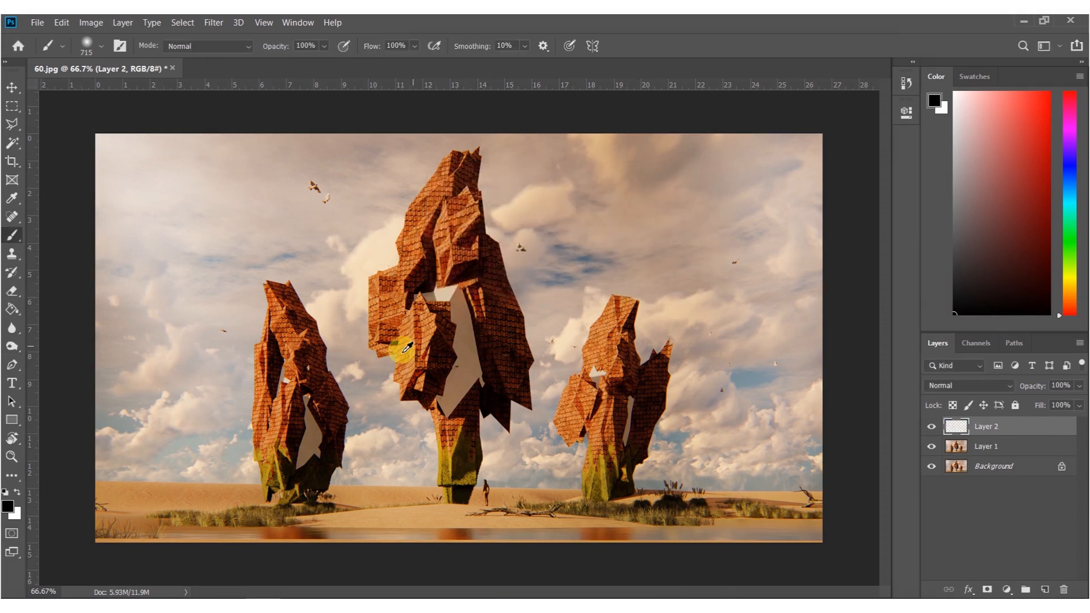
alt+scroll(407, 346, down, 4)
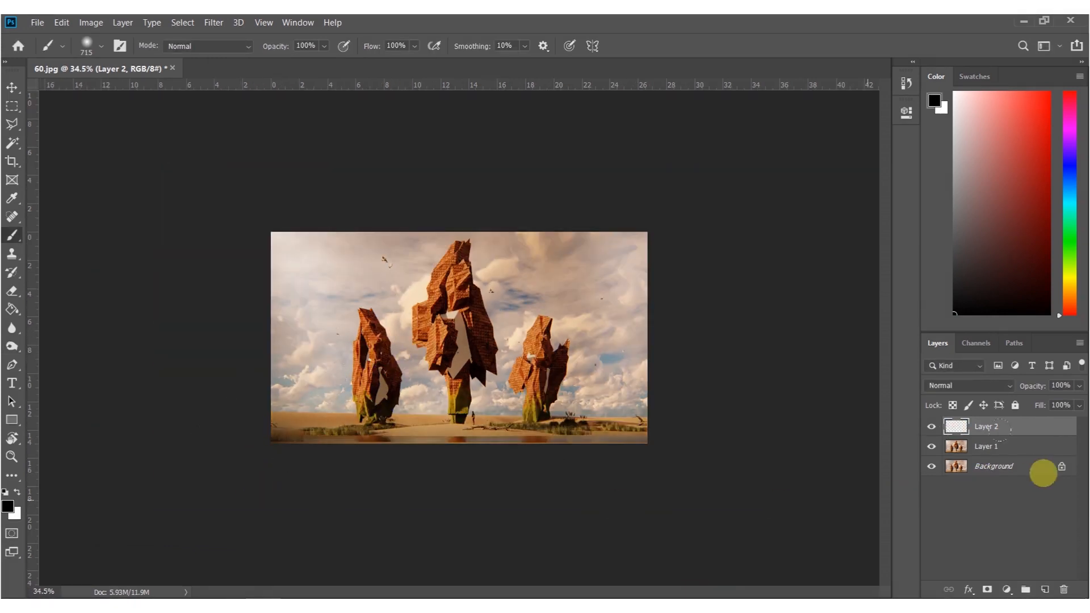
drag(256, 438, 772, 439)
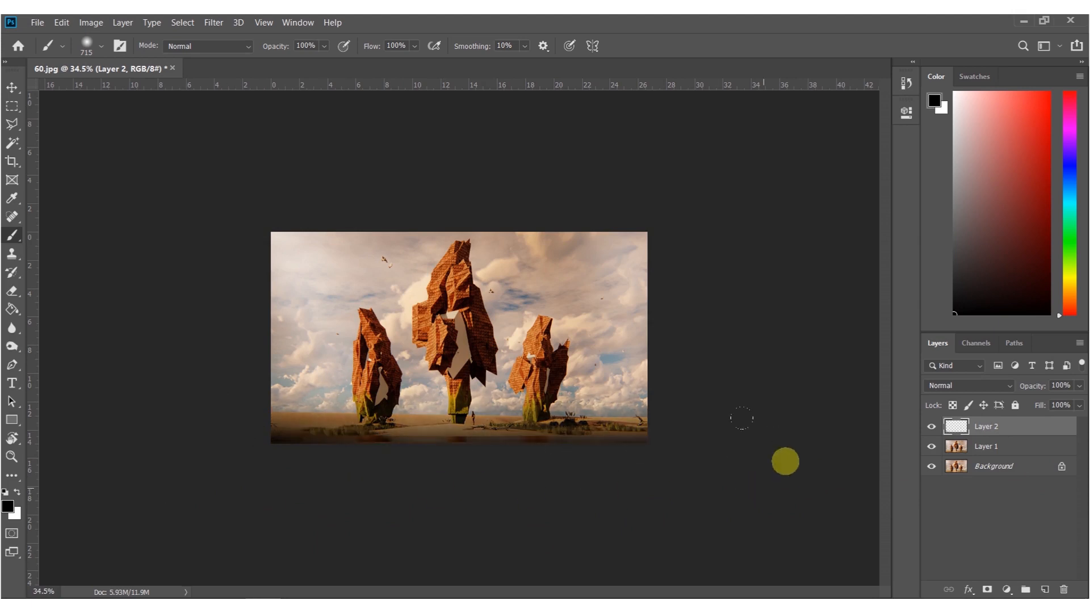
mouse_move(752, 189)
mouse_down()
mouse_move(560, 188)
mouse_move(101, 153)
mouse_up()
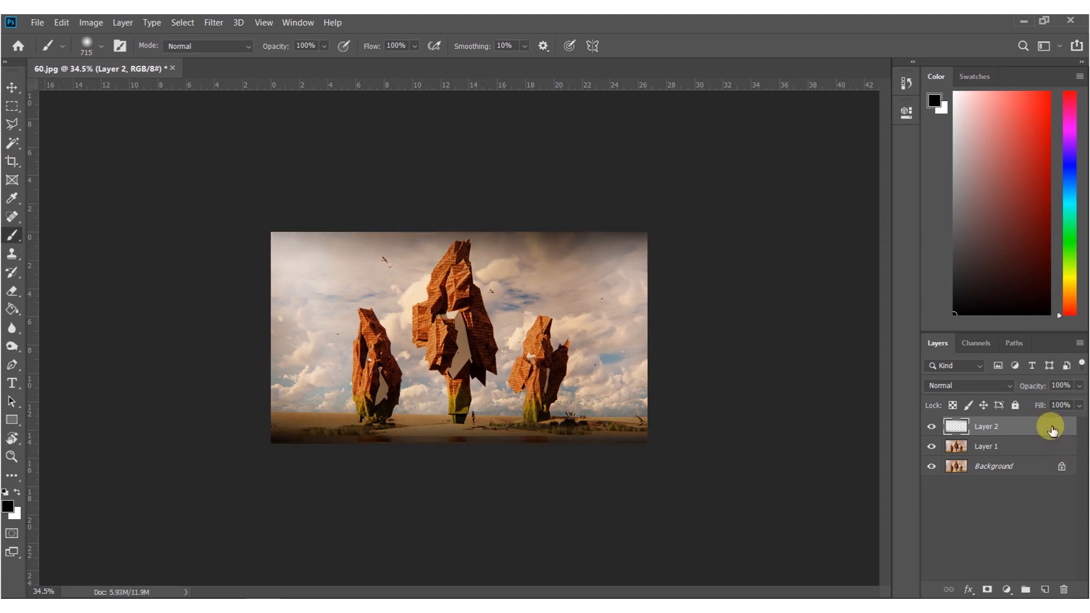
drag(1032, 389, 1009, 388)
- Dodge the left and right ends of the desert horizon on Layer 1 with the 484 px brush
key(o)
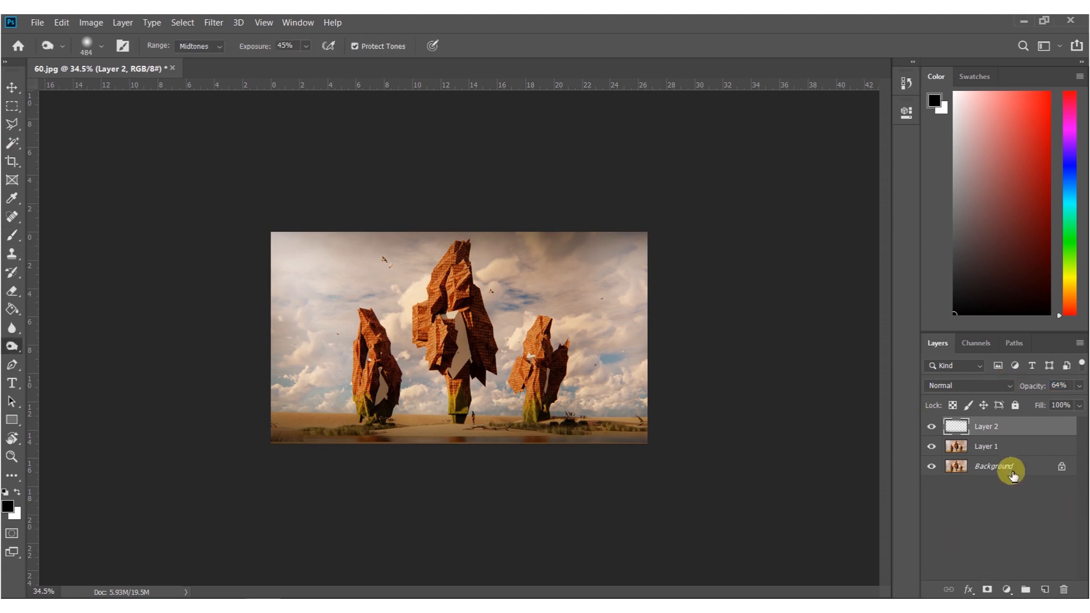
click(944, 447)
alt+scroll(390, 412, up, 5)
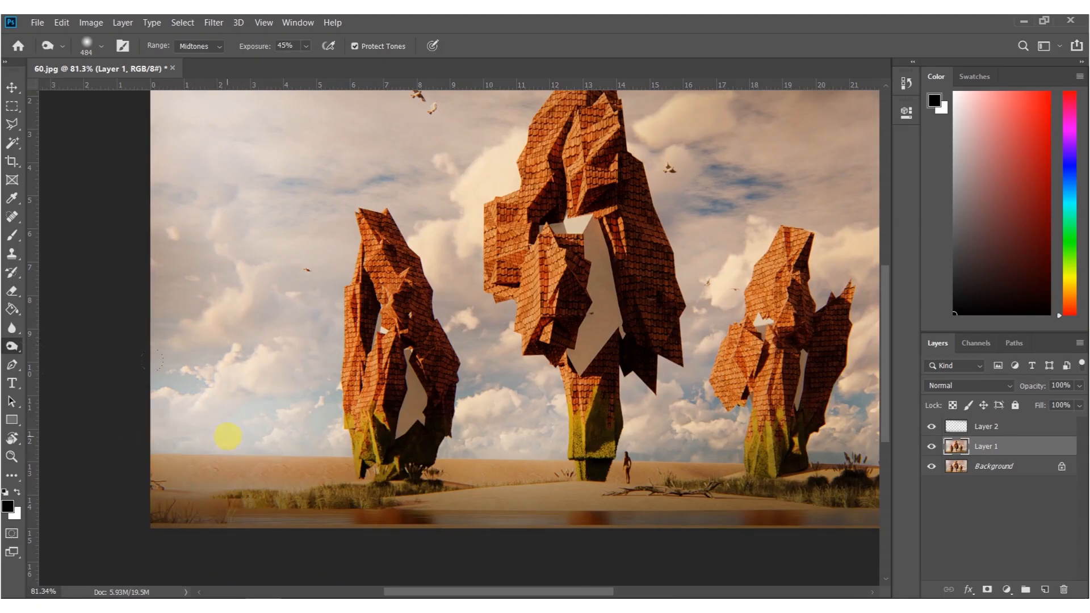
mouse_move(228, 435)
mouse_down()
mouse_move(240, 456)
mouse_move(49, 443)
mouse_up()
drag(692, 461, 211, 409)
mouse_move(489, 411)
mouse_down()
mouse_move(504, 426)
mouse_move(554, 400)
mouse_up()
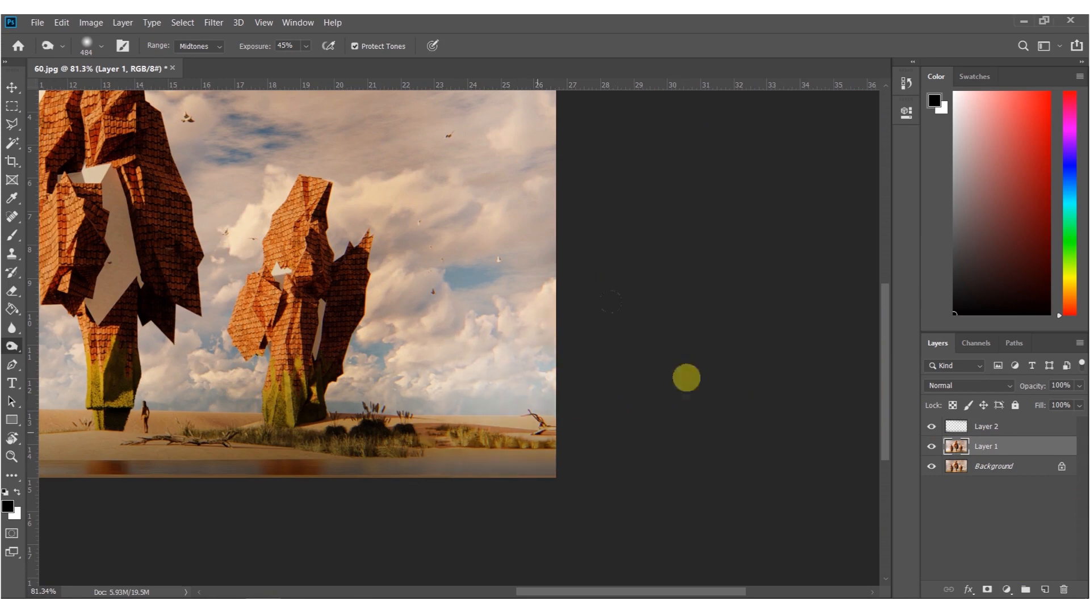
- Erase the vignette on Layer 2 over the upper-left sky with a 310 px eraser
alt+scroll(568, 386, down, 2)
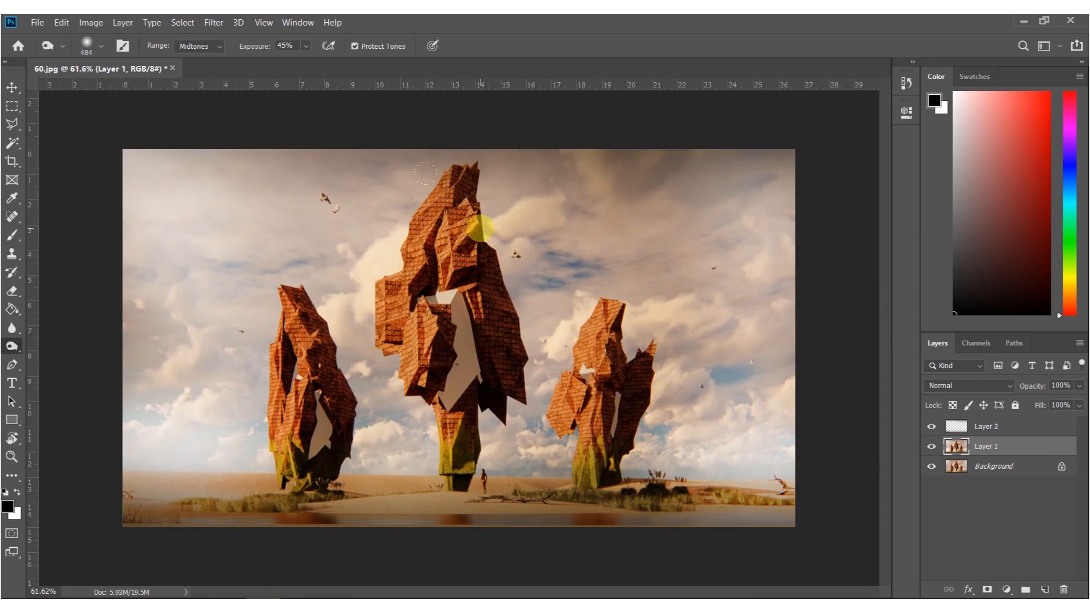
key(e)
click(965, 426)
alt+right_drag(448, 256, 462, 256)
mouse_move(277, 242)
mouse_down()
mouse_move(431, 212)
mouse_move(885, 227)
mouse_move(462, 207)
mouse_move(142, 211)
mouse_up()
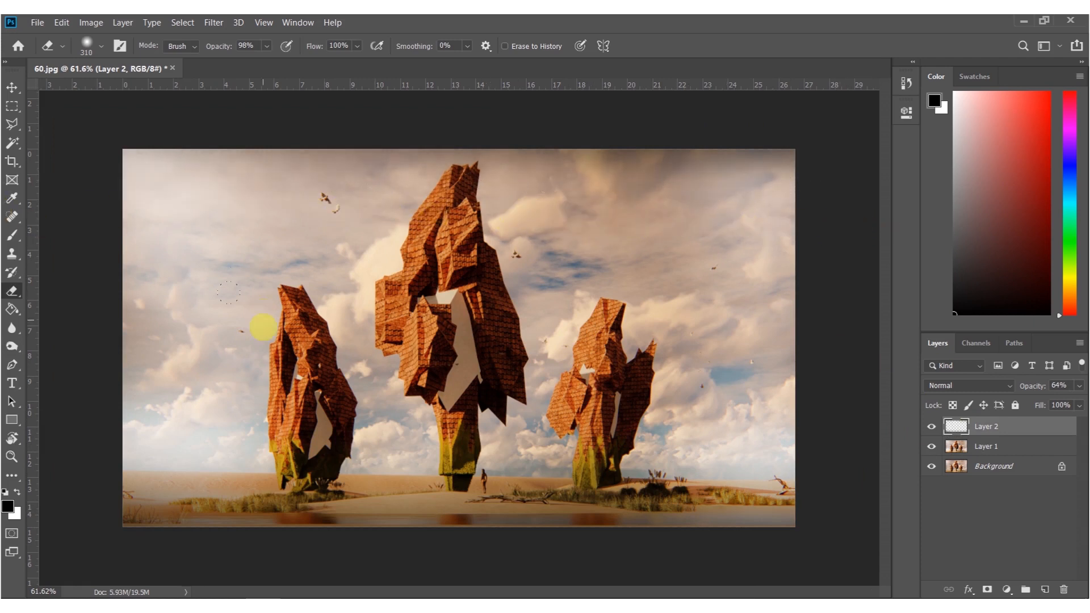
- Dodge the left, central and right rock formations on Layer 1, reducing the brush to 257 px
click(1002, 450)
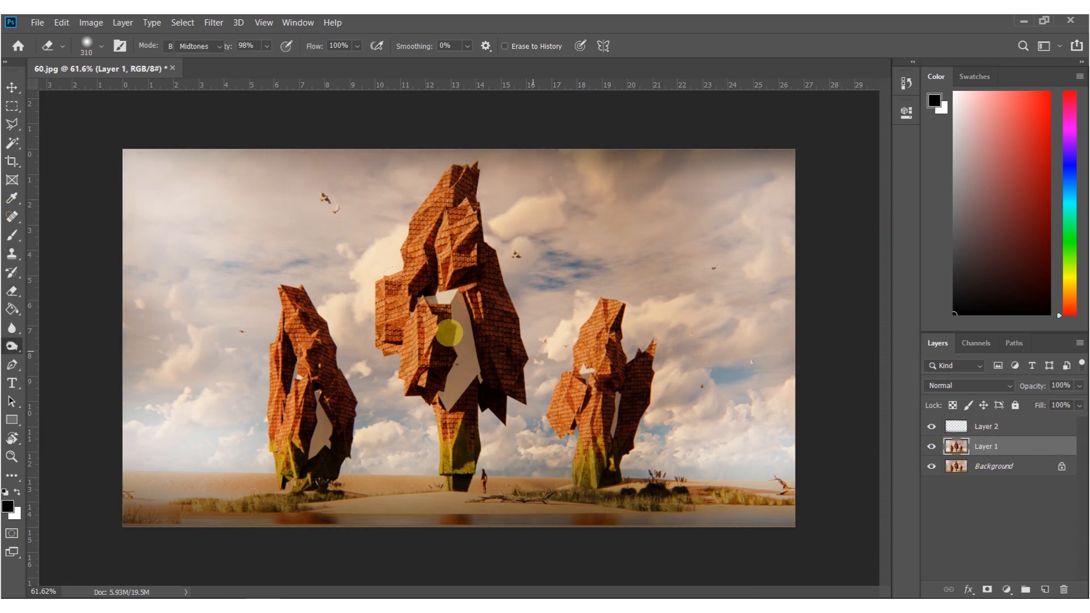
key(o)
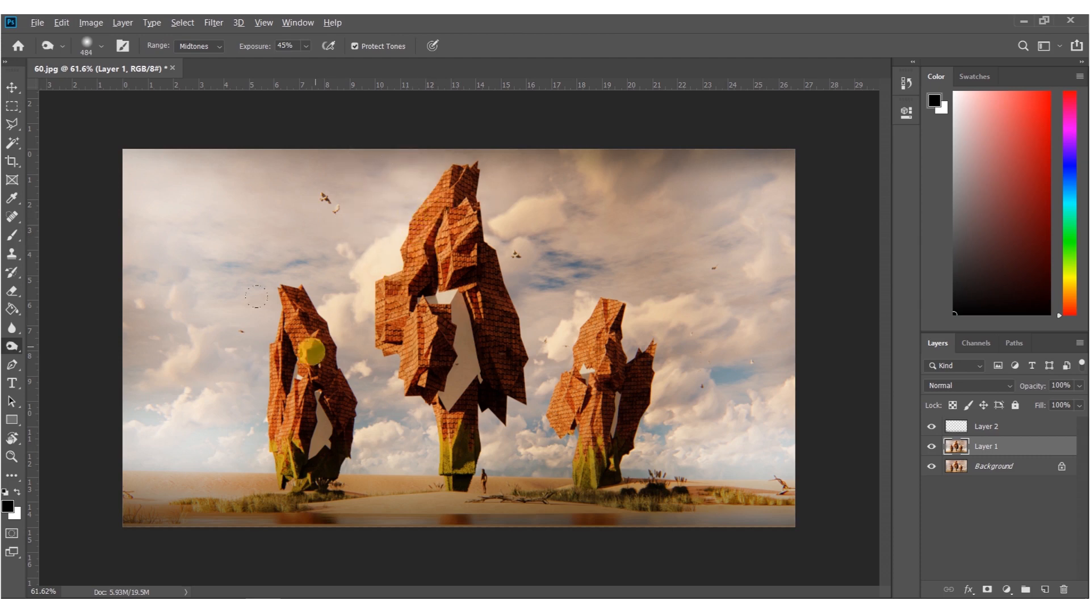
alt+scroll(256, 296, up, 3)
mouse_move(247, 327)
mouse_down()
mouse_move(239, 364)
mouse_move(258, 326)
mouse_up()
alt+scroll(350, 353, down, 5)
alt+scroll(450, 330, up, 4)
mouse_move(449, 336)
mouse_down()
mouse_move(465, 363)
mouse_move(452, 428)
mouse_up()
mouse_move(244, 517)
mouse_down()
mouse_move(238, 487)
mouse_move(244, 511)
mouse_up()
mouse_move(727, 449)
mouse_down()
mouse_move(686, 365)
mouse_move(667, 410)
mouse_up()
alt+scroll(250, 221, down, 6)
alt+scroll(424, 334, up, 4)
alt+scroll(436, 348, down, 4)
alt+scroll(457, 337, up, 4)
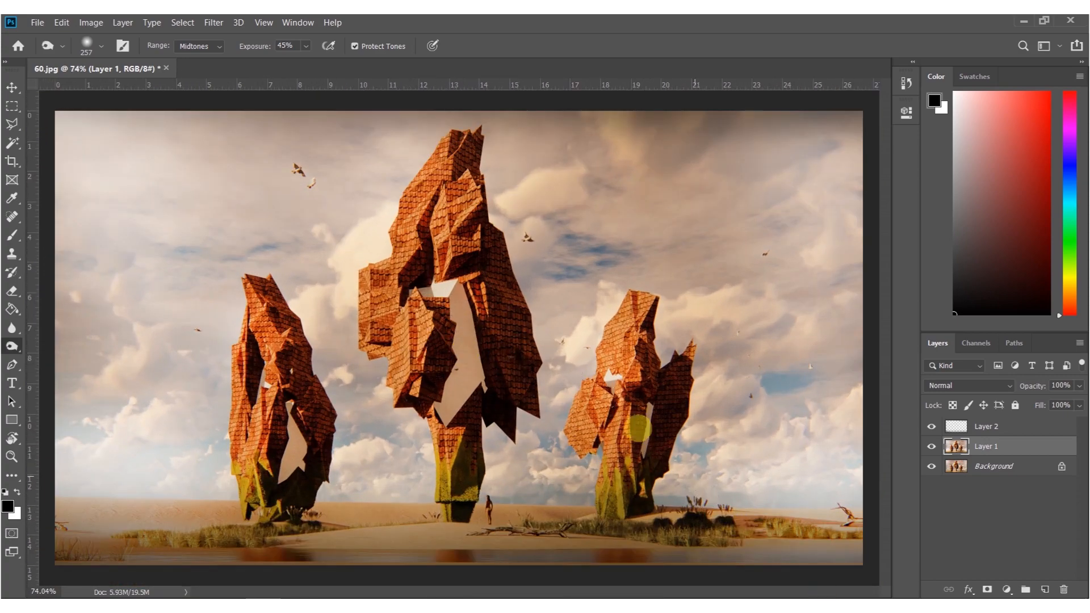
alt+scroll(608, 419, down, 3)
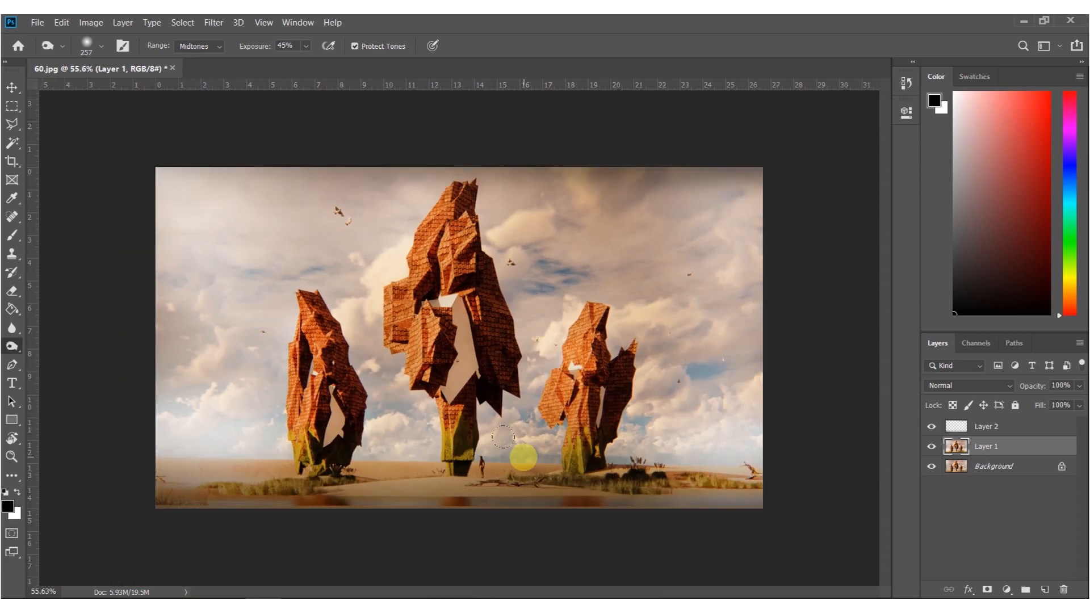